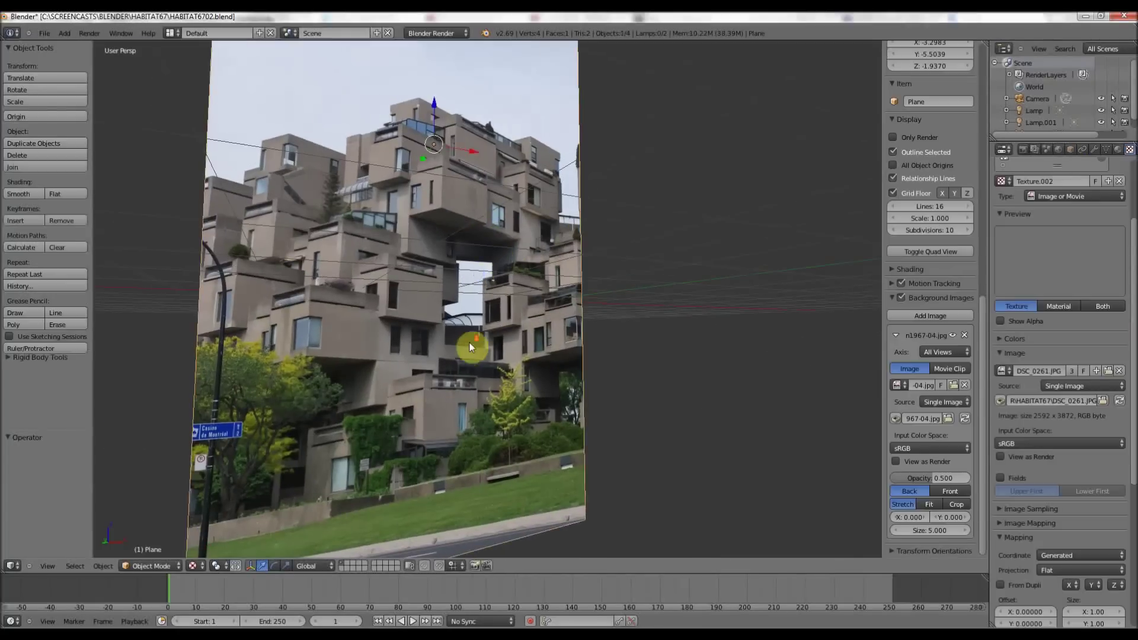
- Move the building photo plane up by about 2.28 units along the Z axis
scroll(470, 342, down, 5)
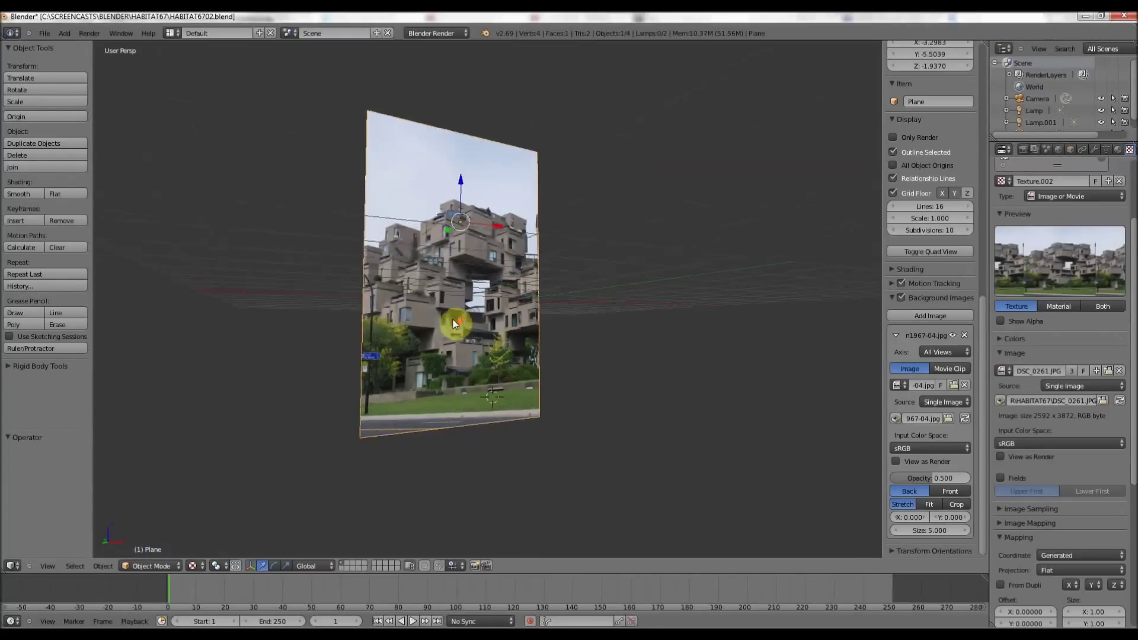
scroll(453, 322, down, 2)
middle_drag(449, 308, 437, 215)
key(g)
key(z)
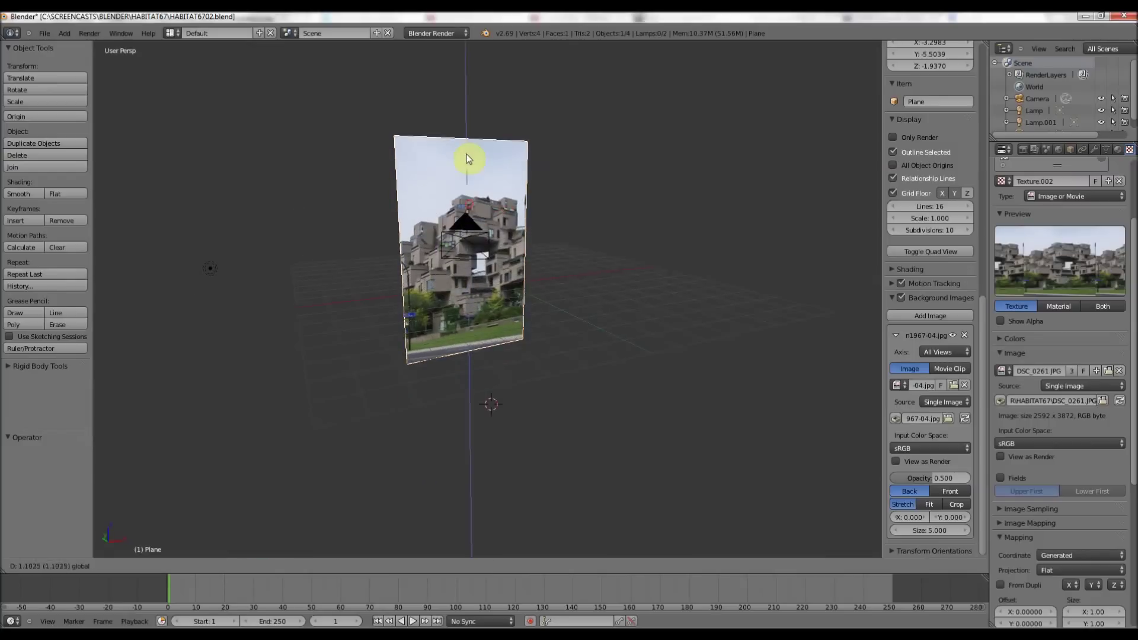
click(464, 140)
- Orbit out around the photo plane and select the camera in front of it
scroll(426, 218, up, 5)
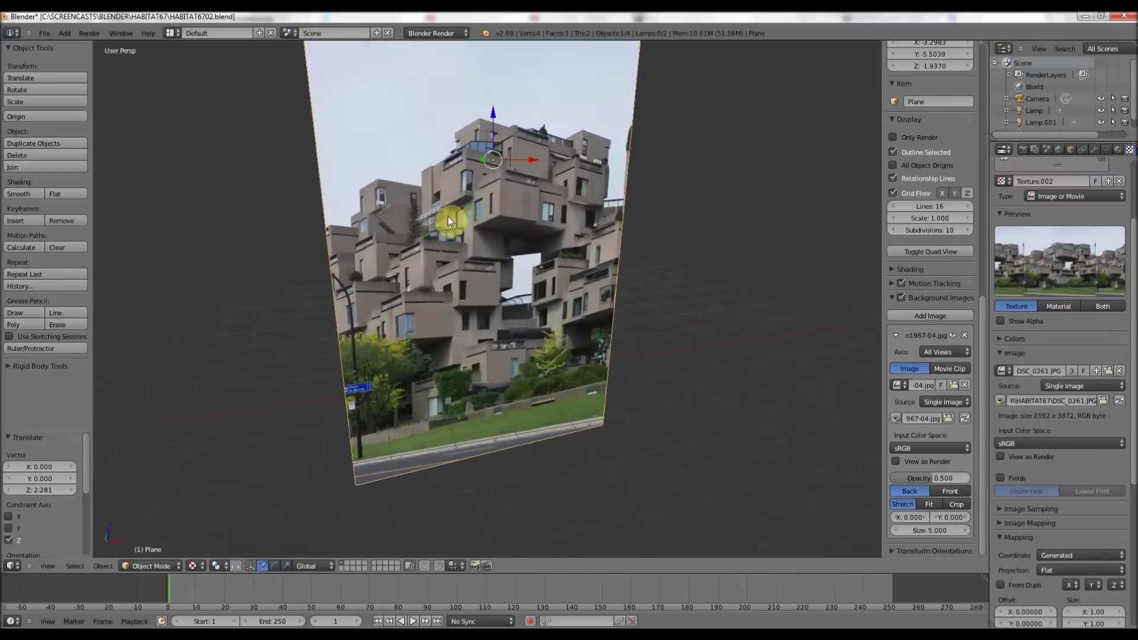
scroll(449, 221, up, 3)
shift+middle_drag(428, 265, 488, 311)
scroll(489, 312, down, 3)
middle_drag(412, 354, 489, 338)
scroll(489, 337, down, 2)
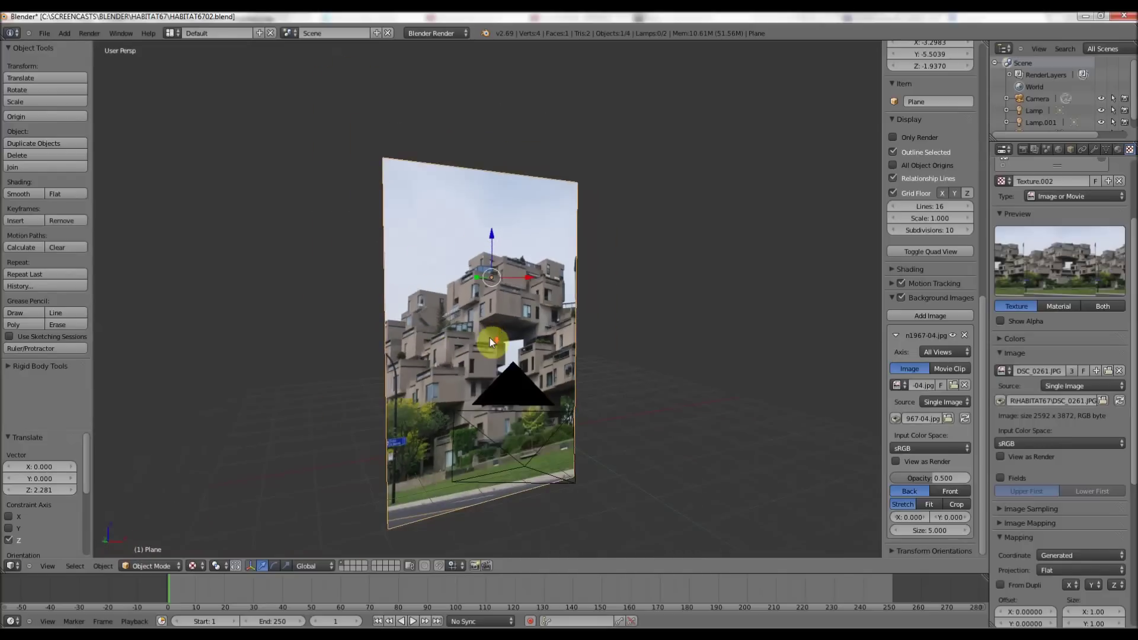
middle_drag(491, 320, 472, 499)
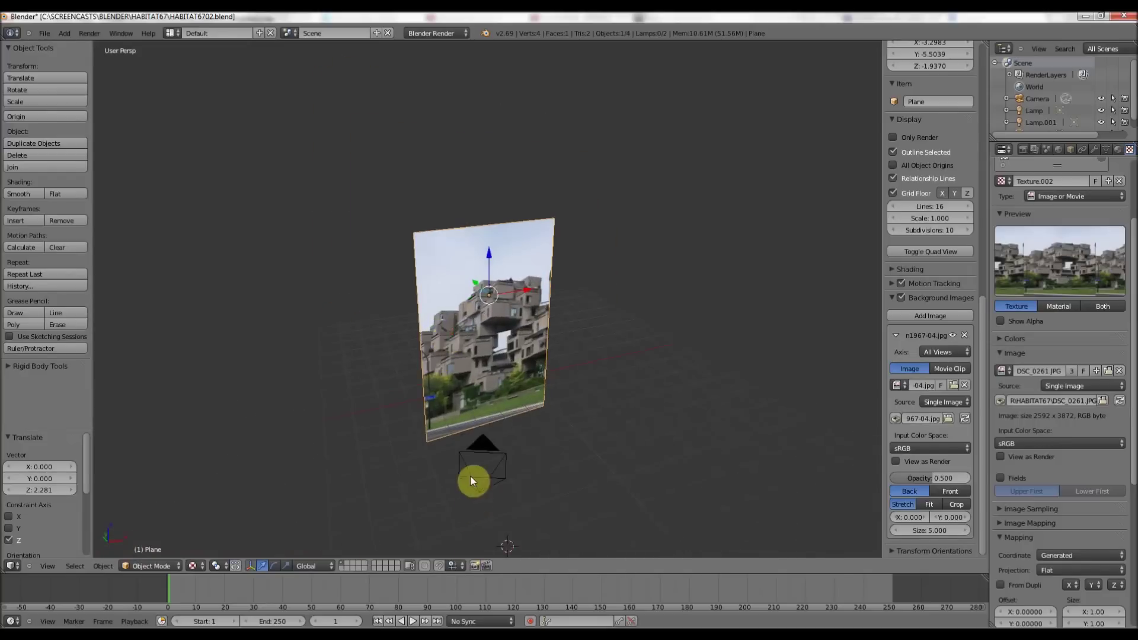
right_click(472, 481)
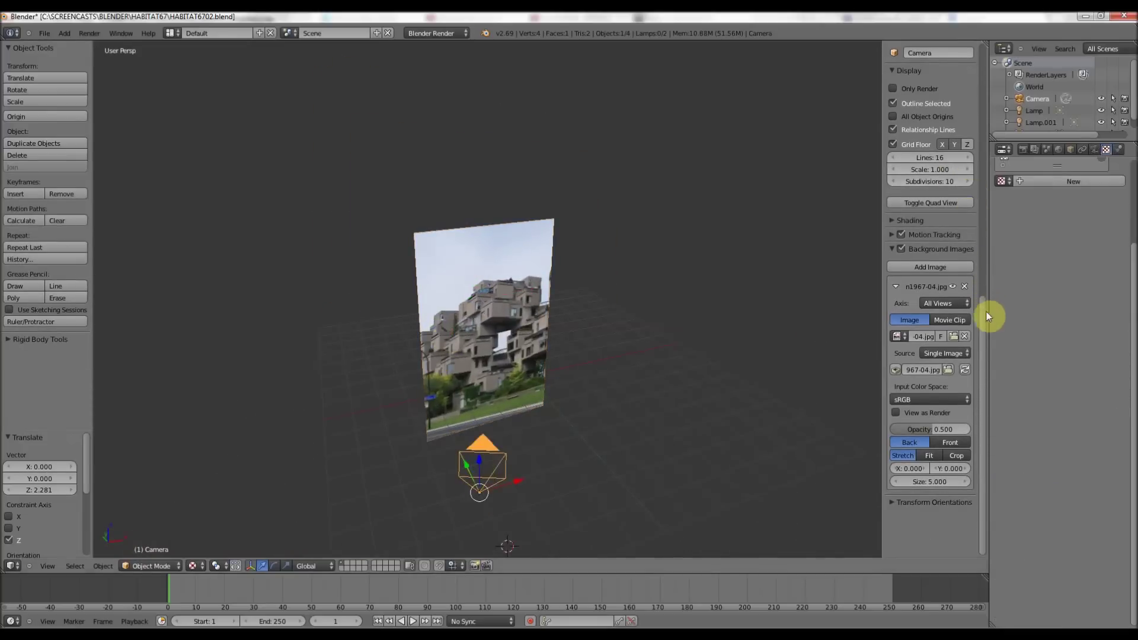
- View the scene through the active camera and orbit it around the photo plane
drag(986, 312, 983, 165)
middle_drag(478, 364, 474, 340)
click(50, 566)
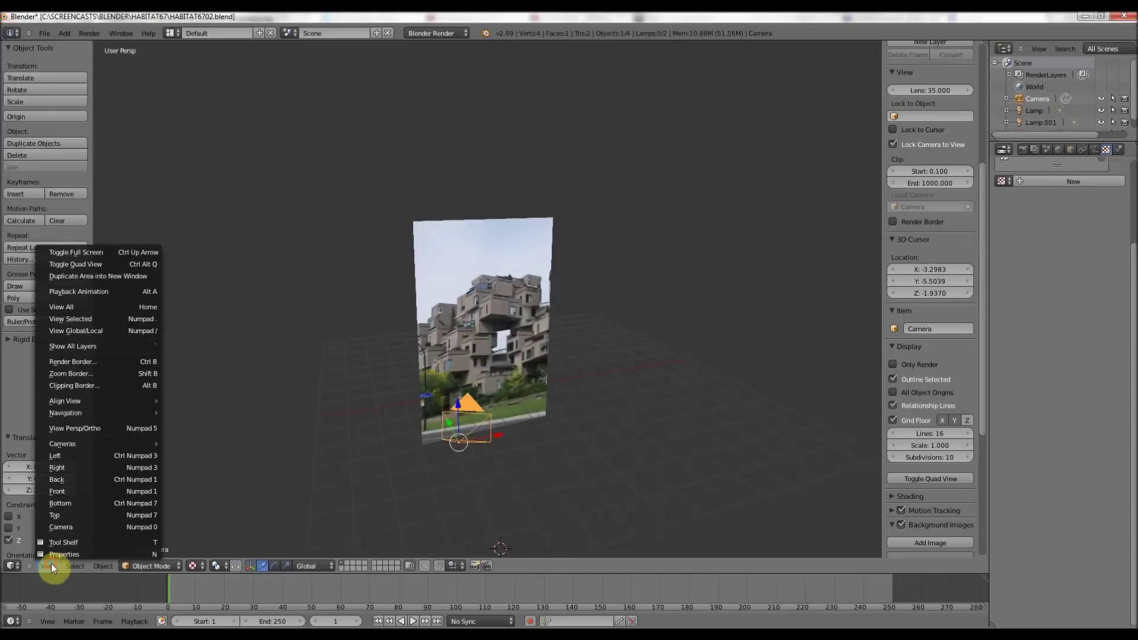
click(118, 441)
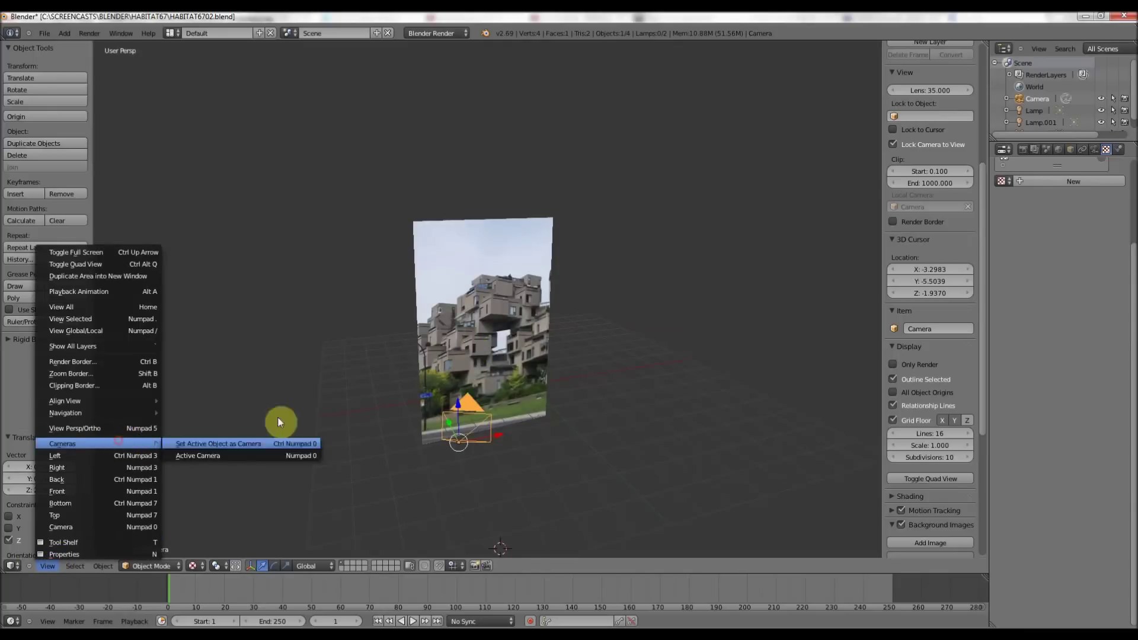
click(44, 565)
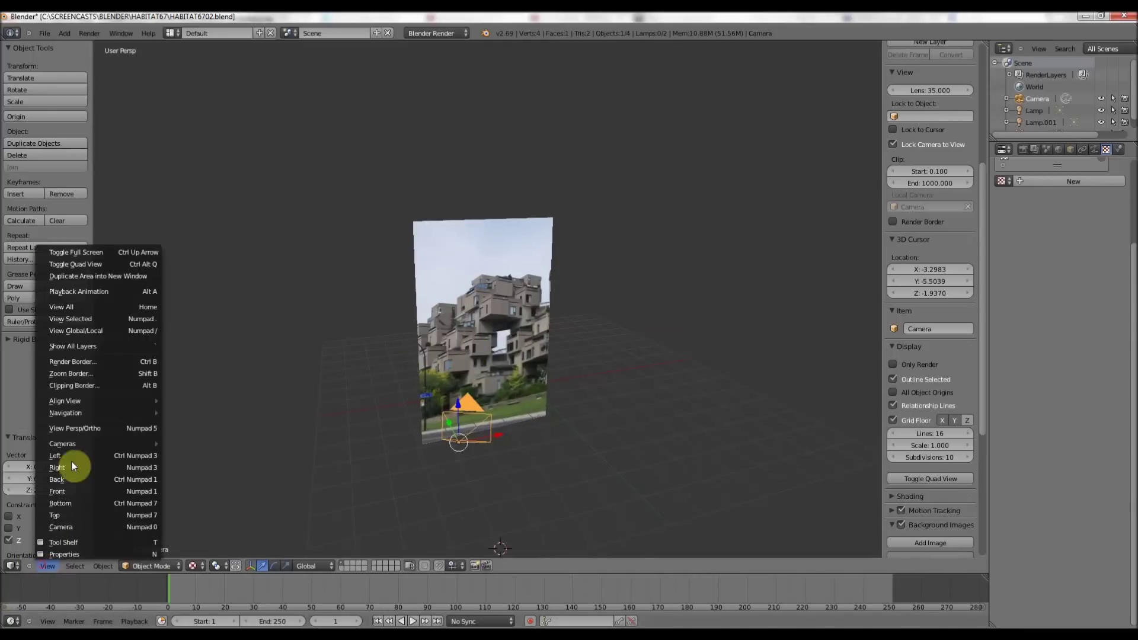
mouse_move(111, 444)
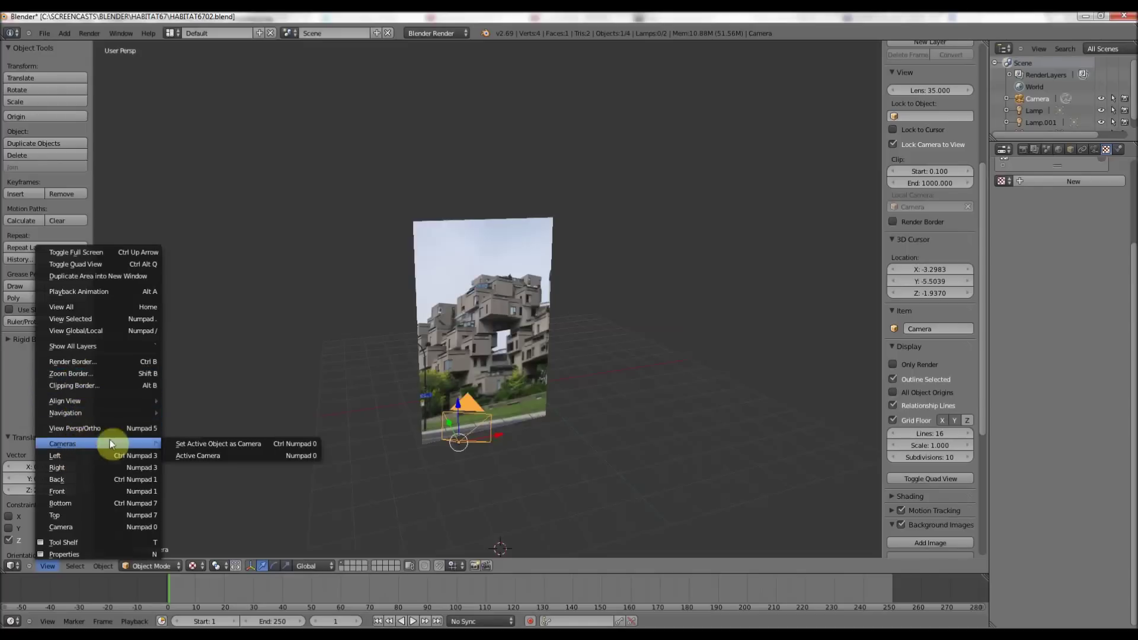
click(202, 457)
middle_drag(421, 340, 359, 347)
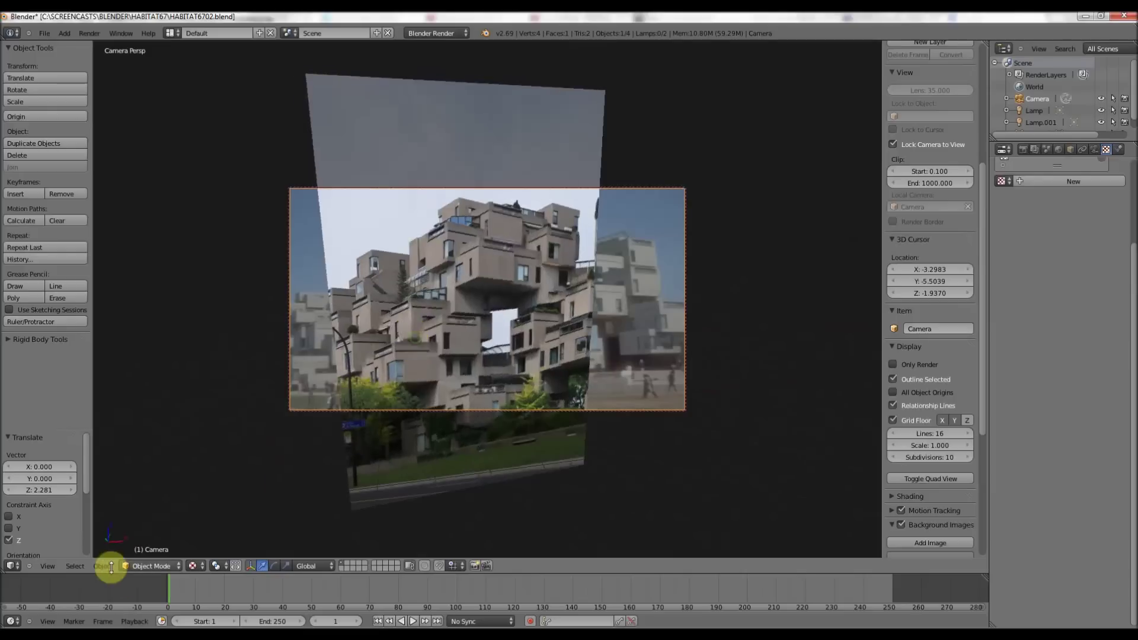
- Leave the camera view and return the viewport to a perspective user view showing the plane, camera and lamps
click(42, 567)
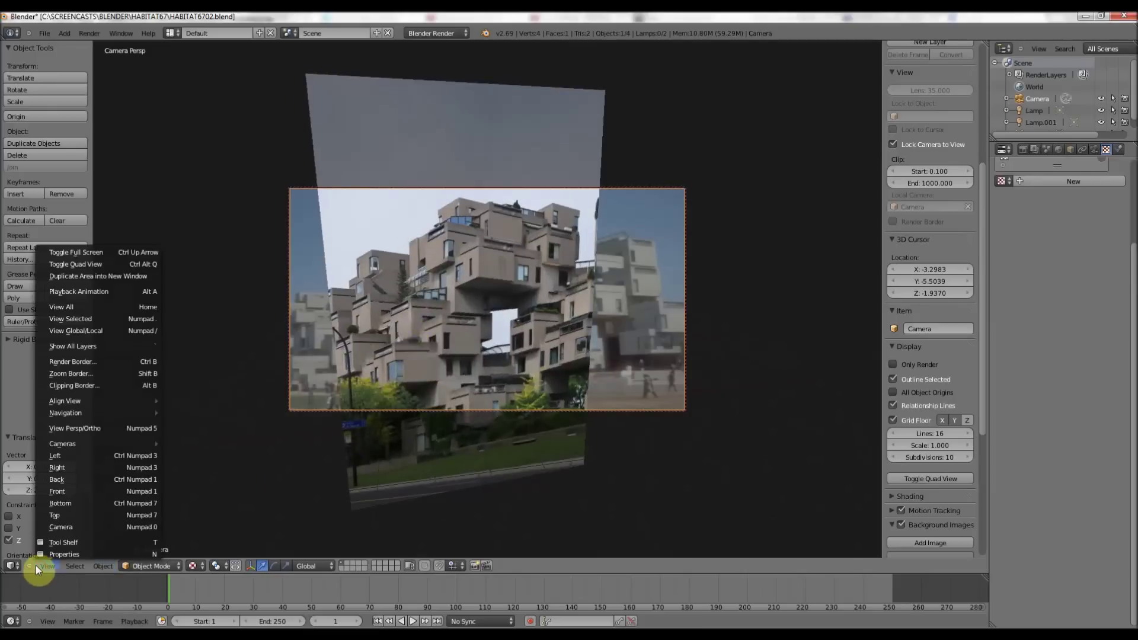
click(76, 428)
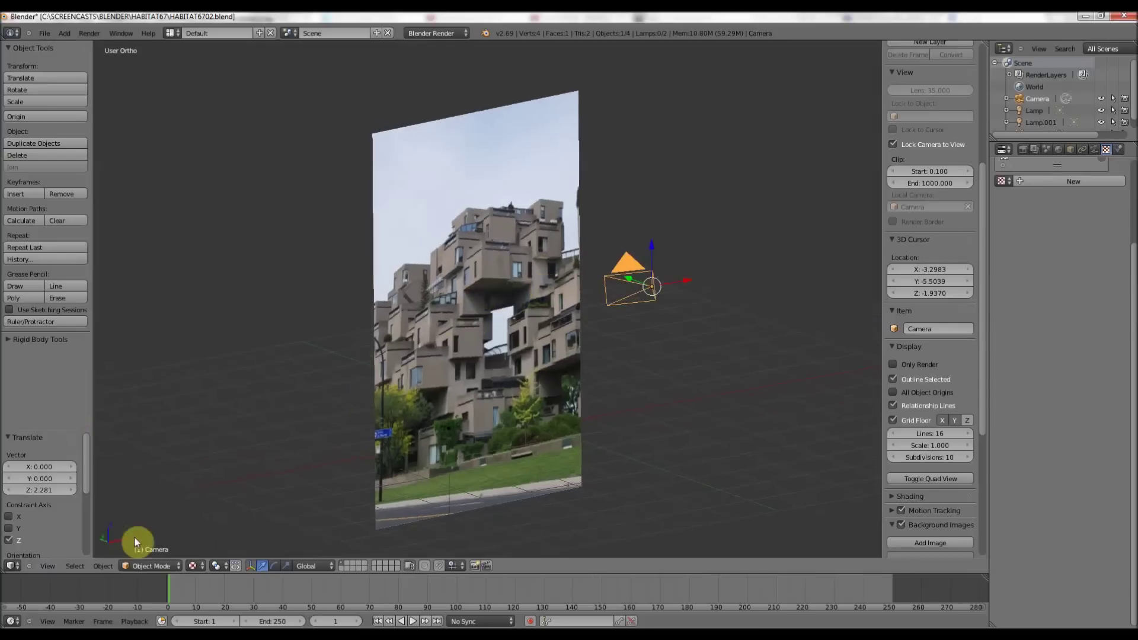
click(46, 565)
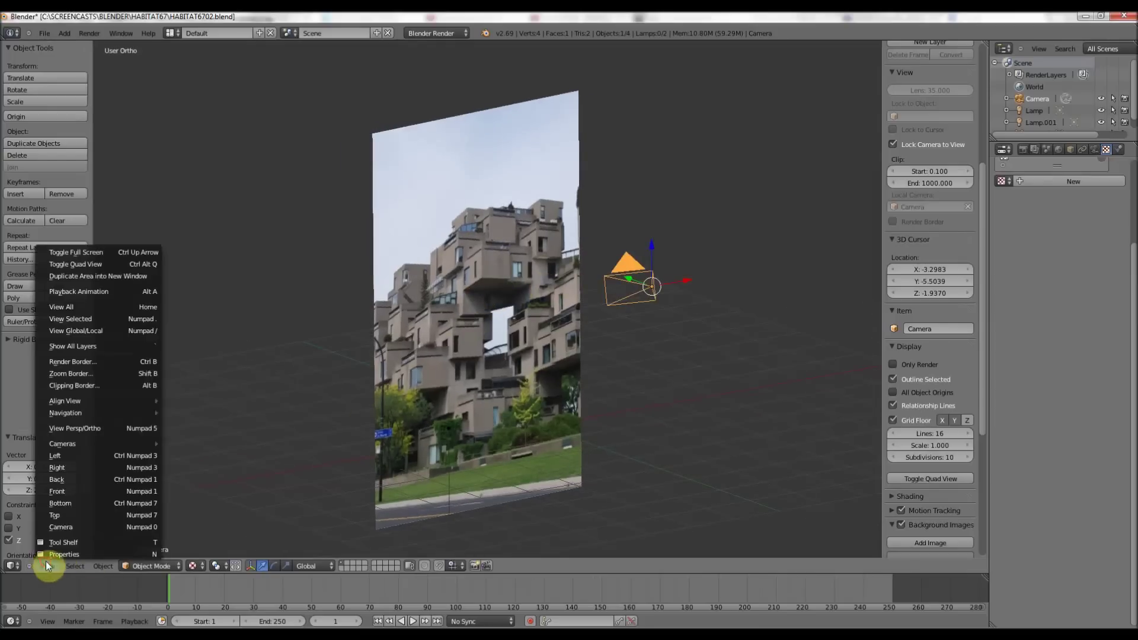
click(78, 429)
middle_drag(491, 330, 517, 349)
scroll(515, 349, down, 6)
scroll(515, 346, down, 1)
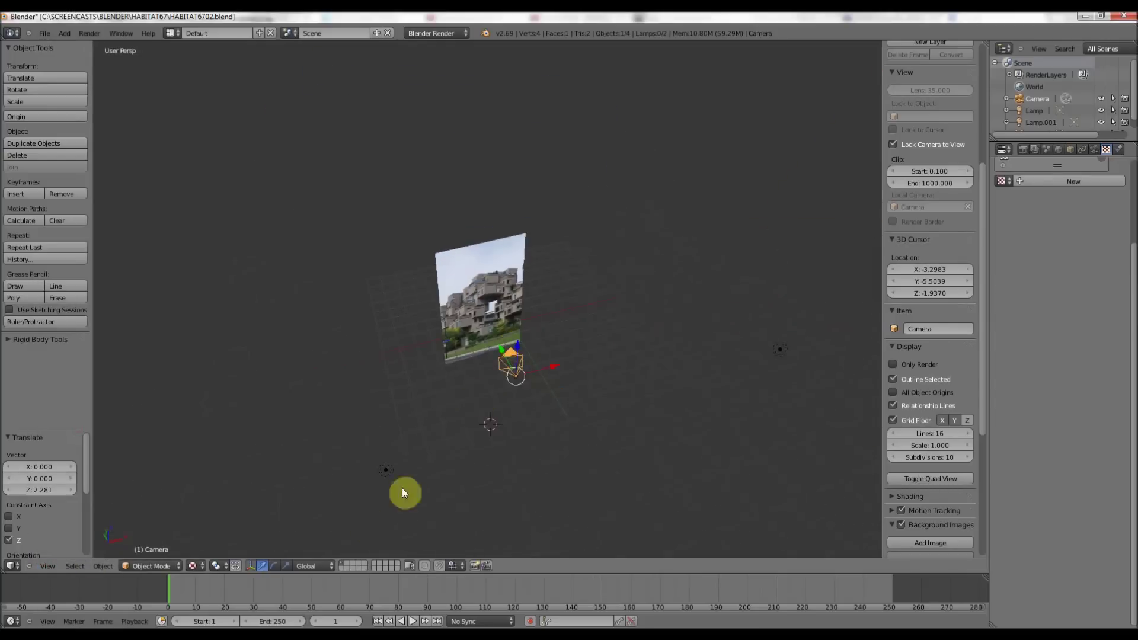
- Move the photo plane a further 0.40 units or so up along the Z axis
scroll(430, 304, up, 3)
mouse_move(465, 264)
middle_down()
mouse_move(507, 202)
mouse_move(452, 255)
middle_up()
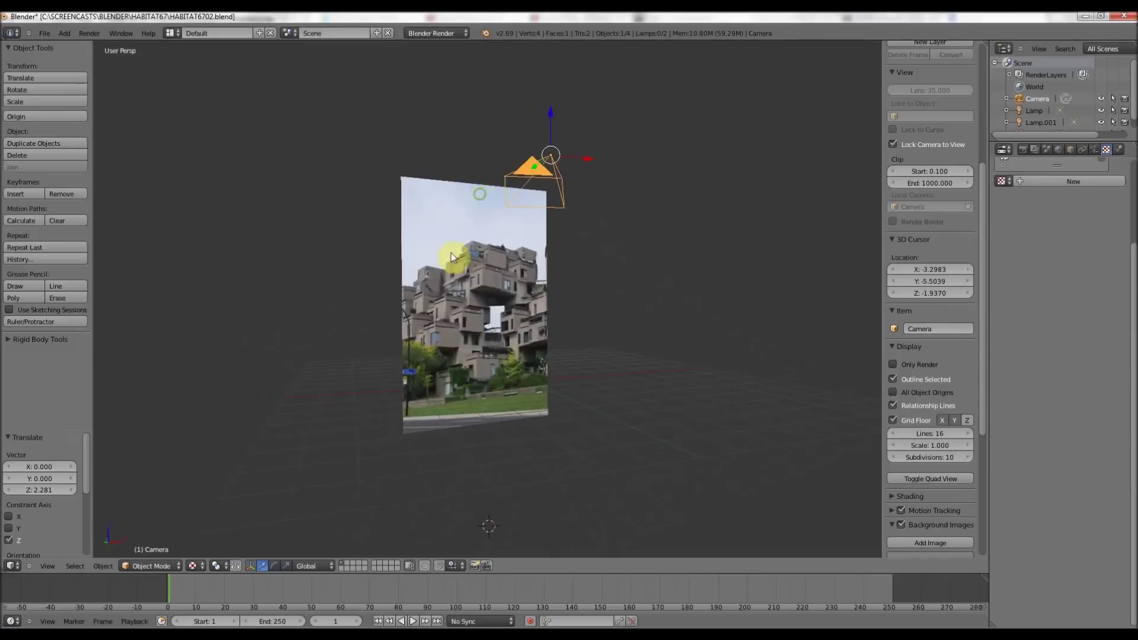
right_click(432, 275)
key(g)
key(z)
drag(479, 220, 478, 218)
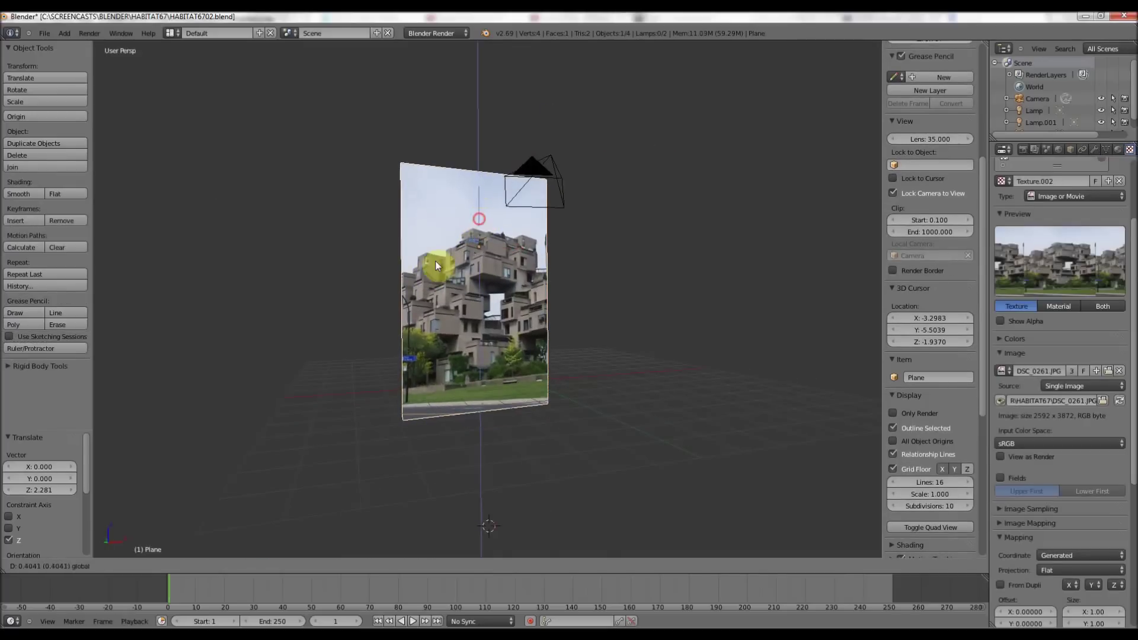
scroll(427, 268, down, 1)
middle_drag(426, 269, 409, 286)
- Split the viewport into quad view and orbit the camera view around the photo plane
click(45, 566)
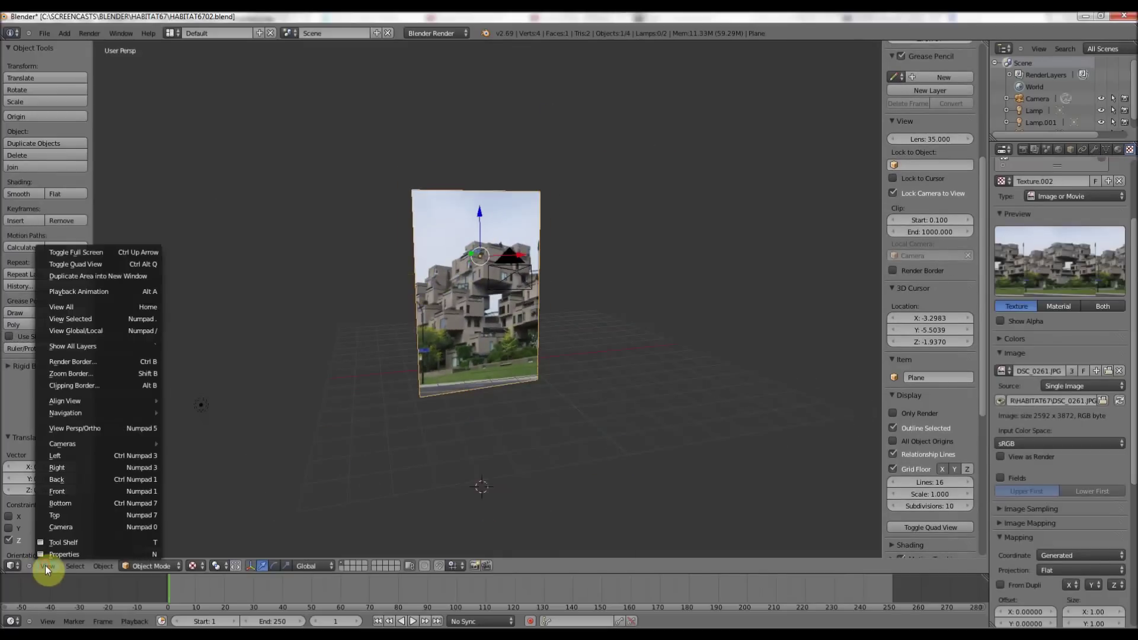
click(83, 264)
scroll(306, 207, up, 8)
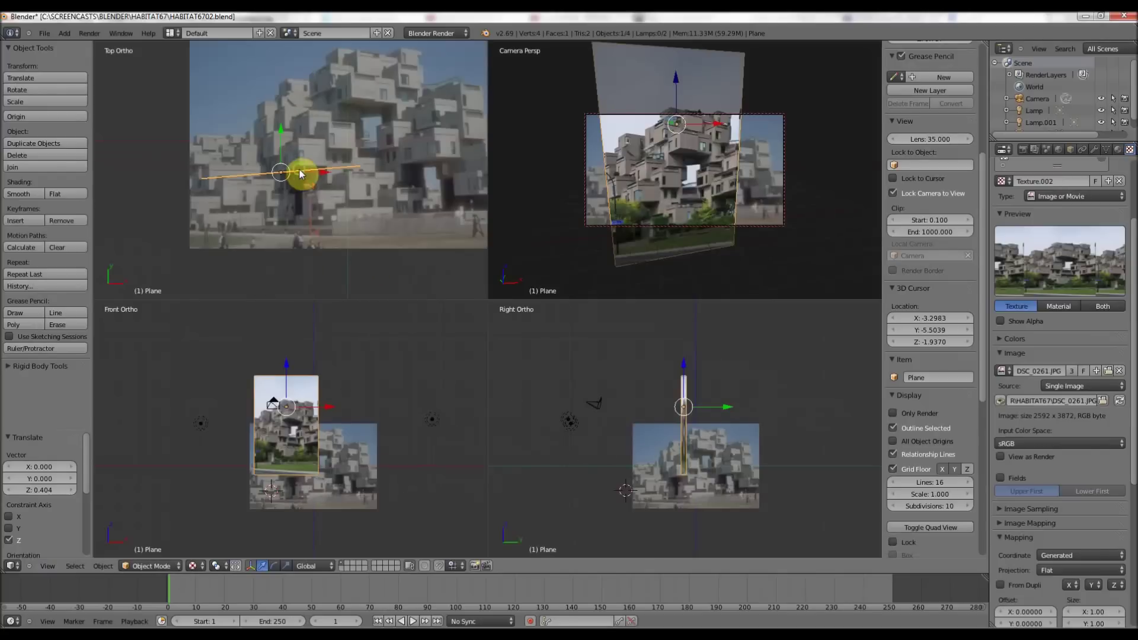
scroll(429, 143, down, 2)
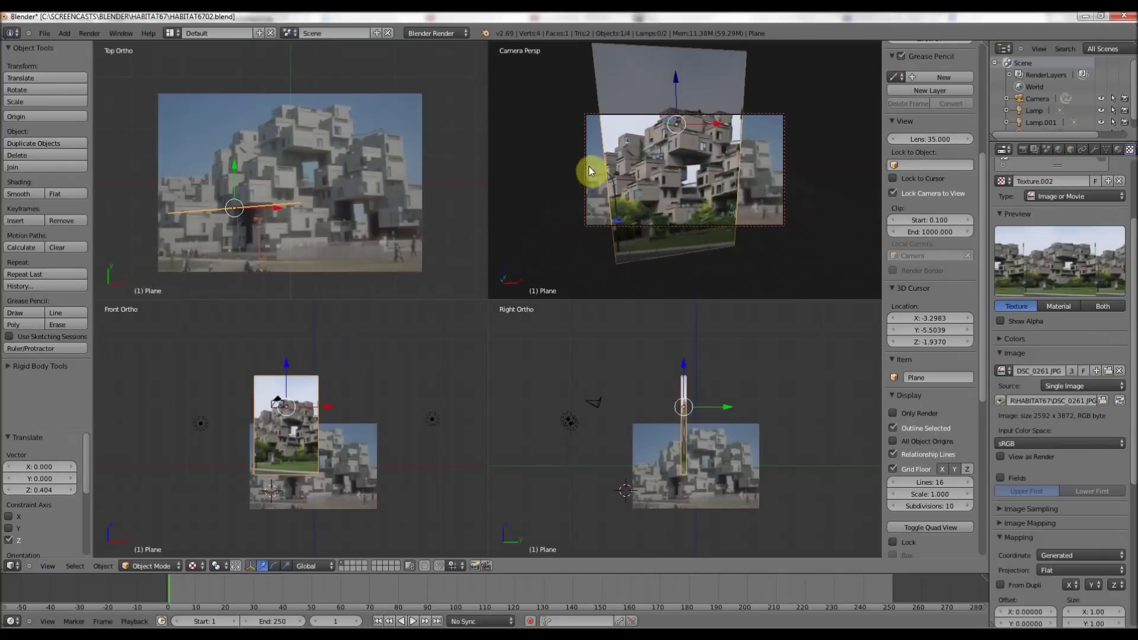
middle_drag(589, 166, 648, 152)
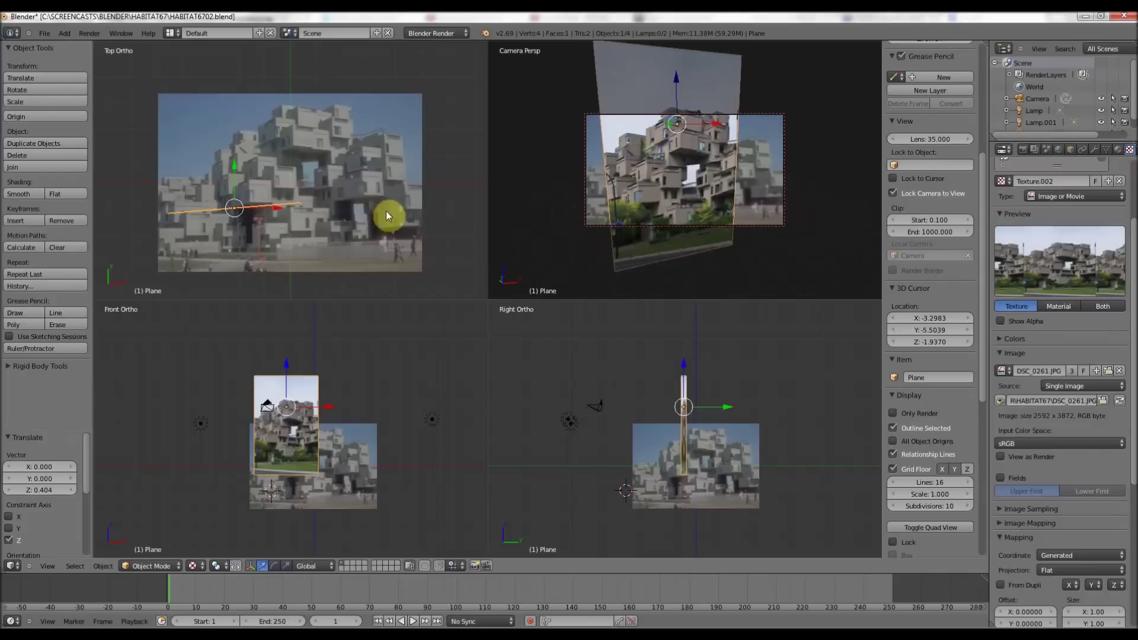
middle_drag(719, 144, 660, 212)
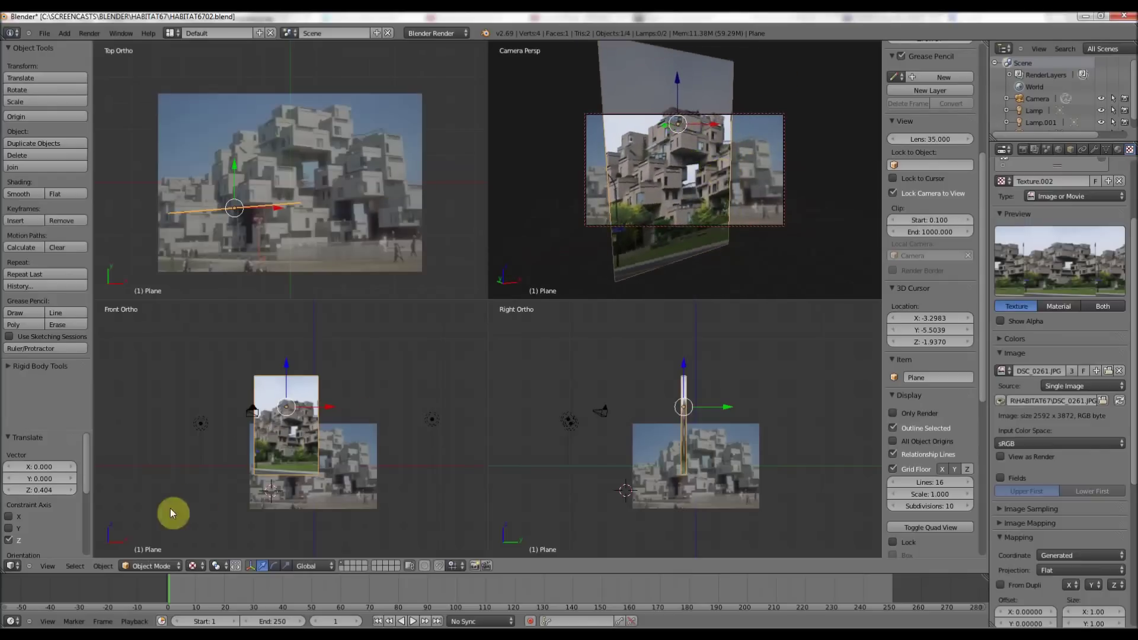
- Change the front view to perspective and orbit it into an angled close-up of the photo plane
click(53, 565)
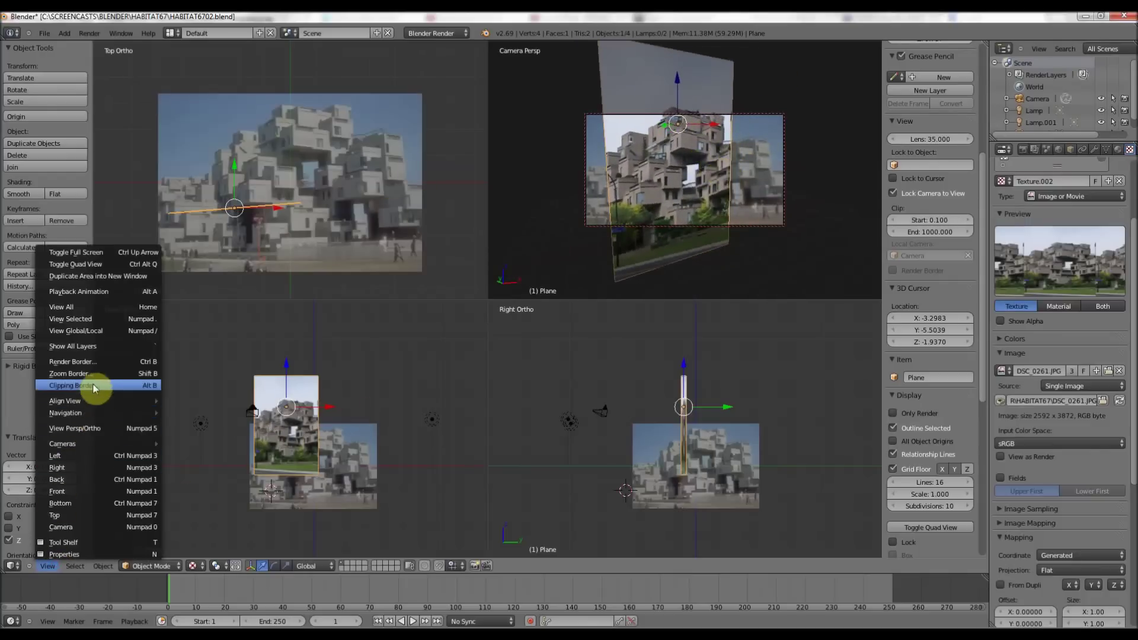
click(95, 428)
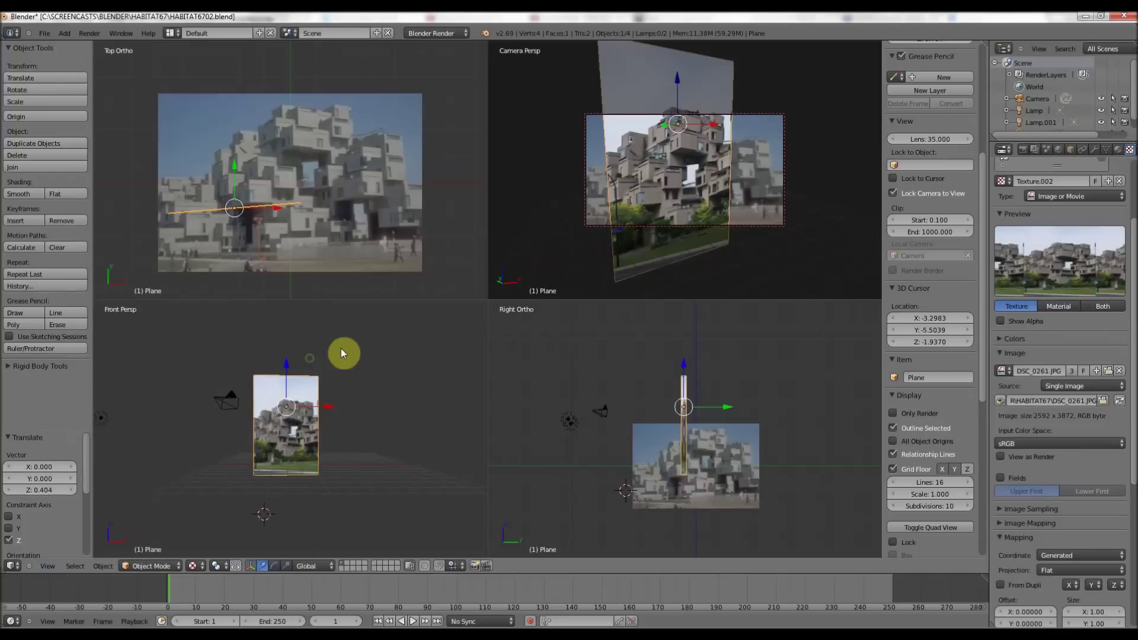
middle_drag(270, 403, 291, 416)
scroll(291, 404, up, 5)
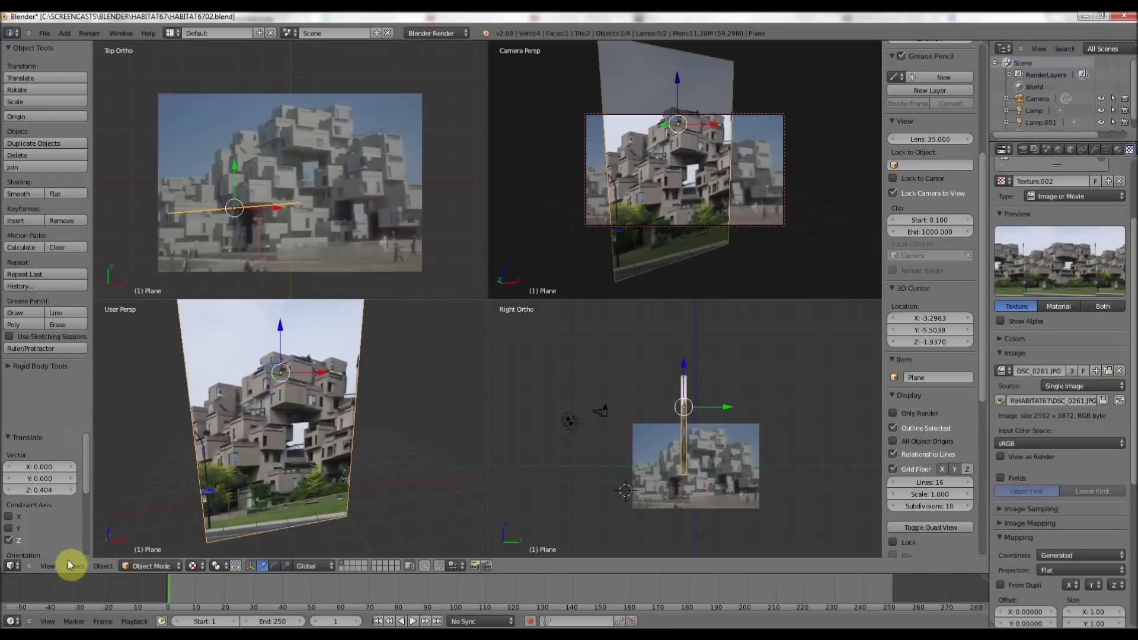
- Turn off quad view and orbit the single perspective view around the photo plane
click(47, 565)
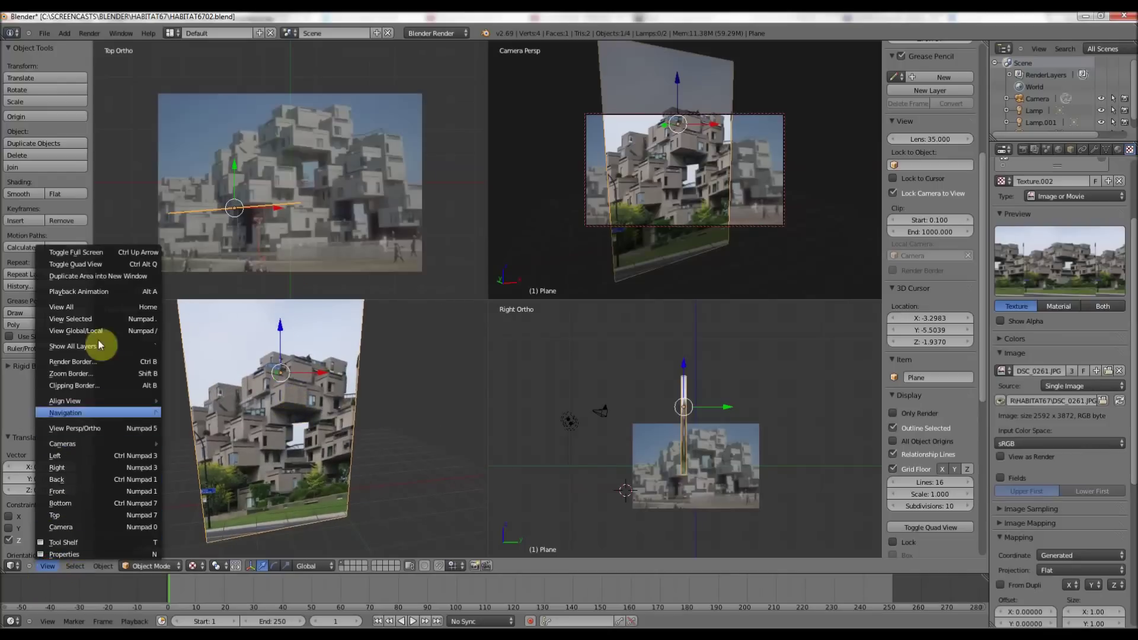
click(108, 269)
middle_drag(297, 330, 460, 279)
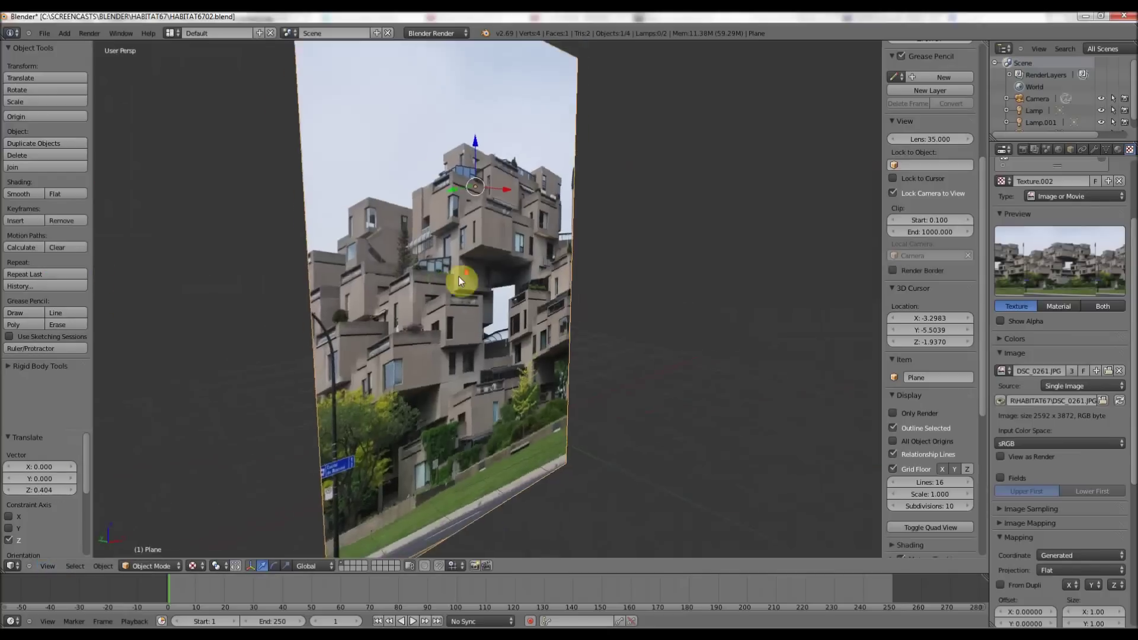
- Examine the stacked concrete blocks, overhangs and windows in the building photo up close and from farther away
scroll(460, 280, down, 5)
scroll(472, 195, up, 5)
scroll(457, 268, up, 8)
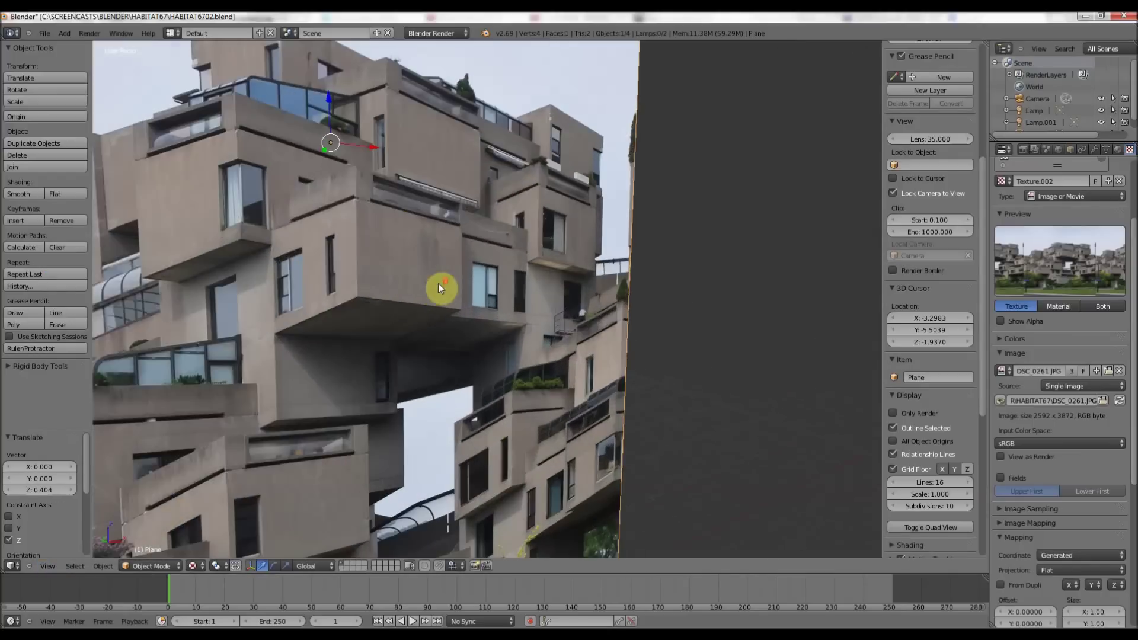
middle_drag(439, 285, 478, 284)
scroll(415, 303, down, 5)
scroll(456, 318, up, 5)
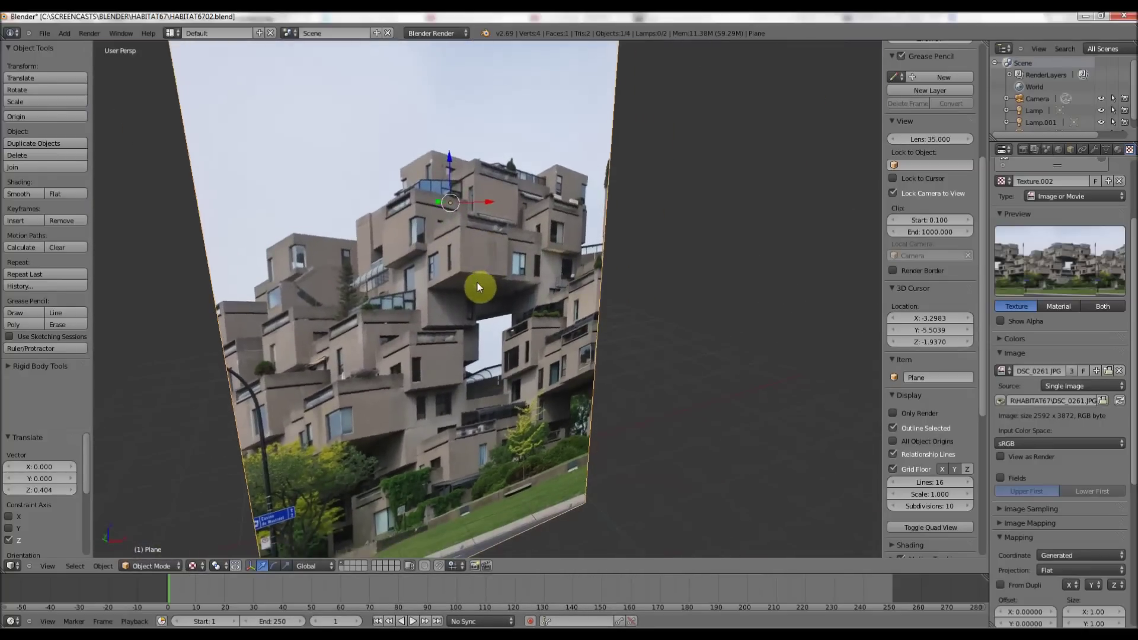
scroll(476, 277, up, 3)
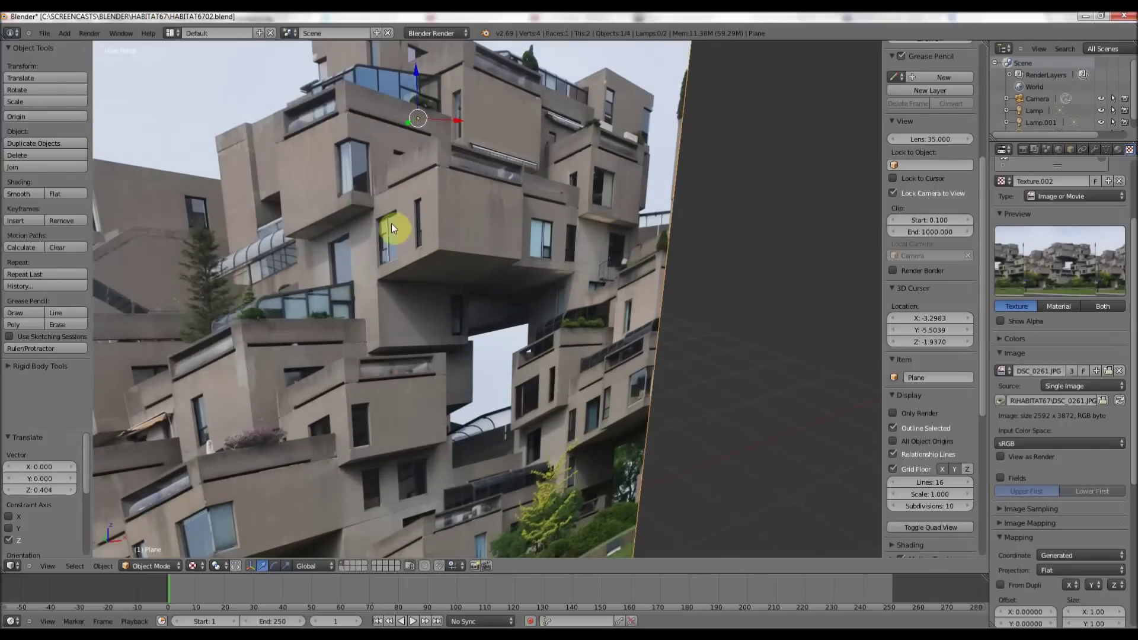
scroll(391, 223, down, 2)
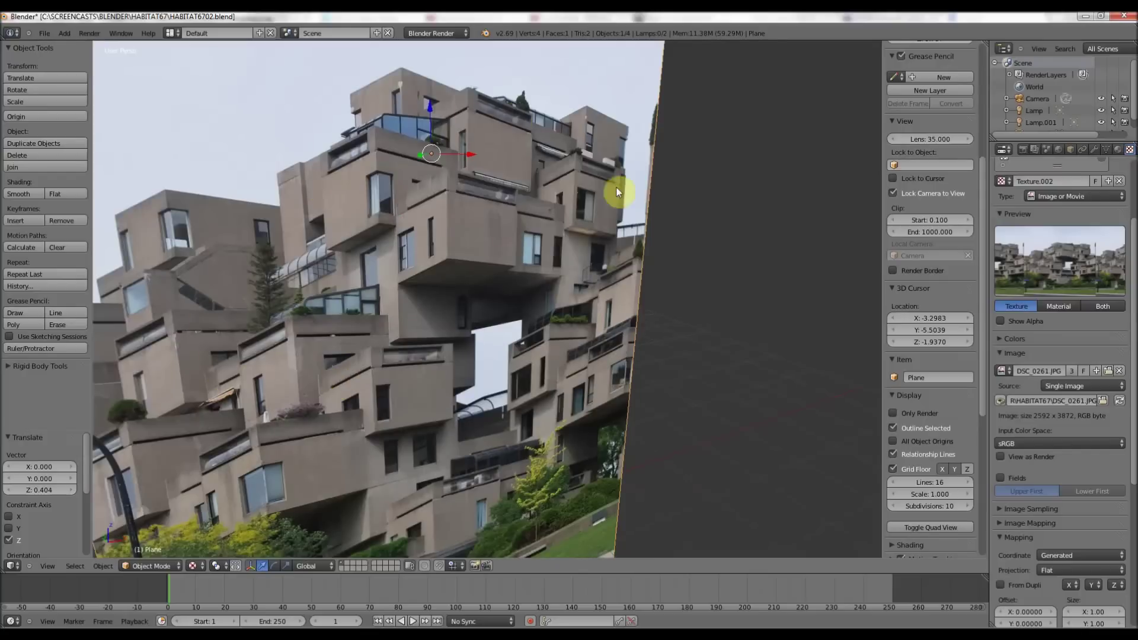
scroll(476, 222, up, 1)
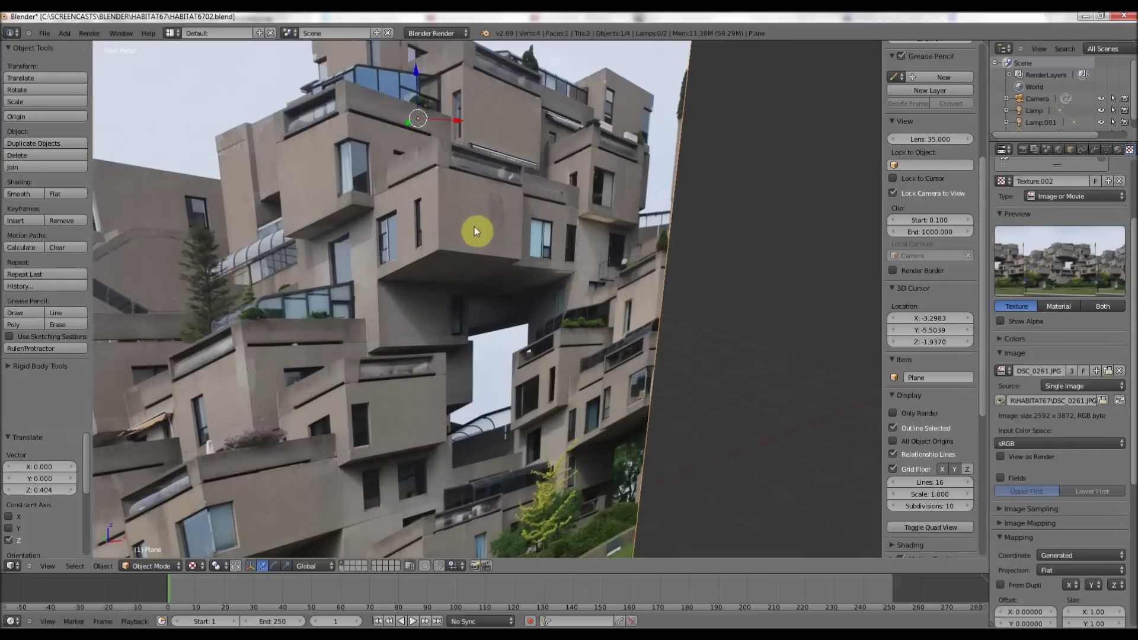
scroll(422, 343, down, 1)
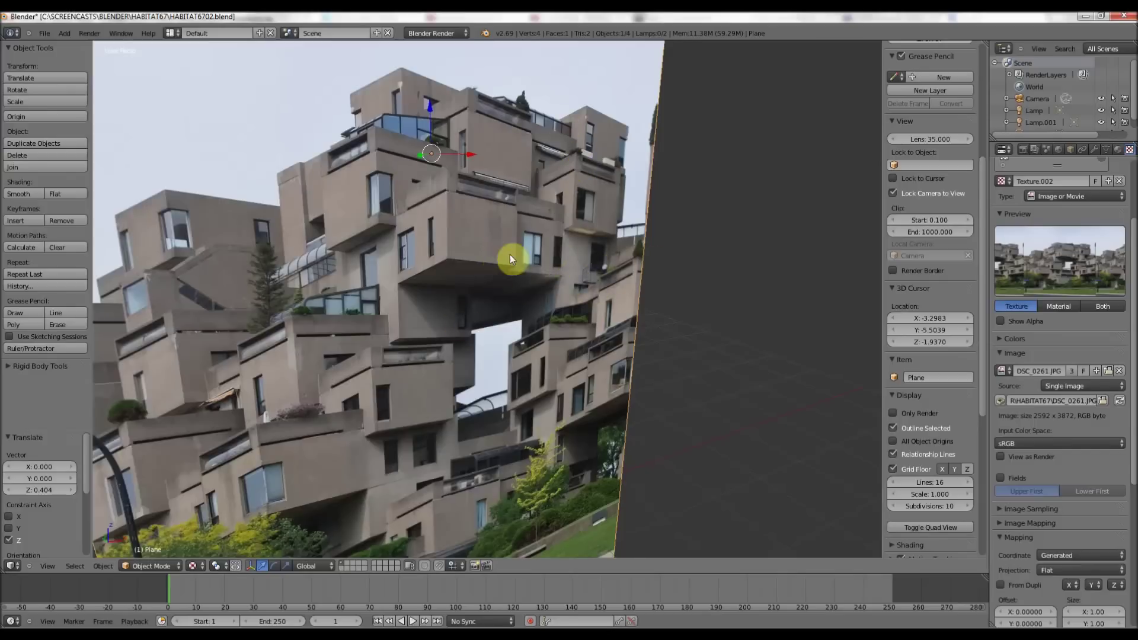
scroll(509, 255, up, 1)
middle_drag(478, 251, 338, 228)
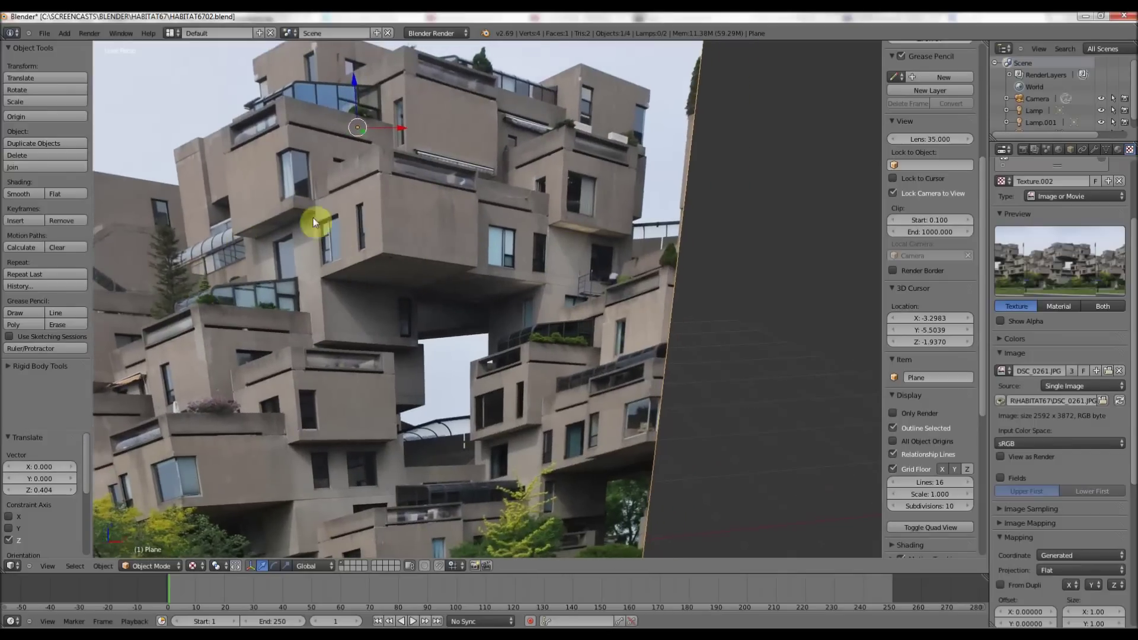
scroll(359, 235, down, 4)
scroll(415, 282, up, 3)
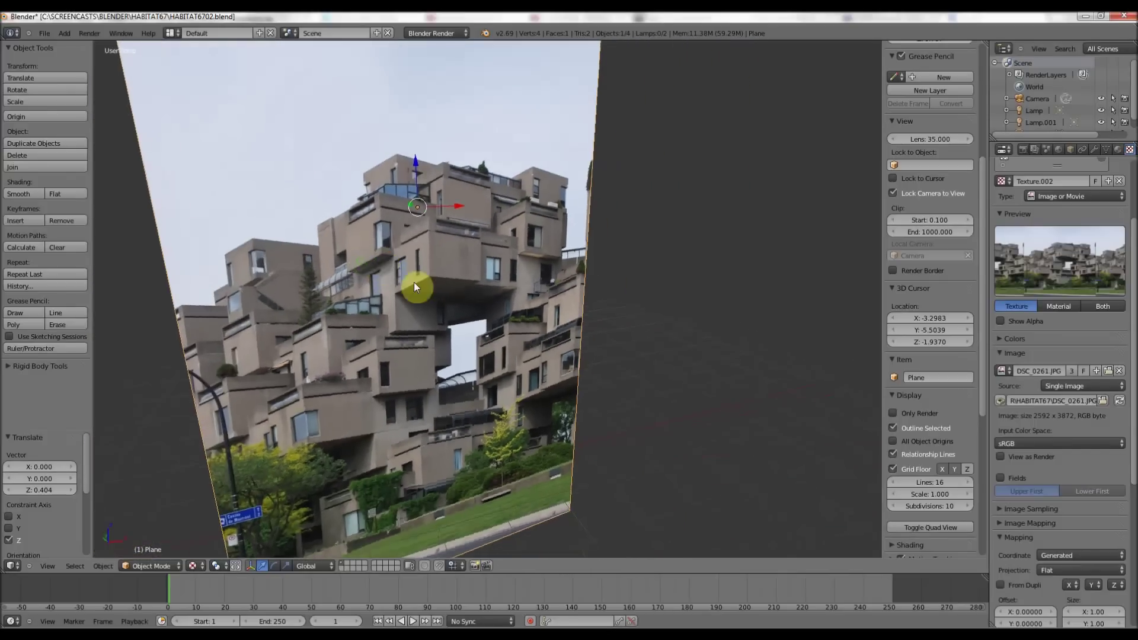
- Study the photo's protruding concrete units, their terraces and undersides, alternating between close-ups and the whole building
middle_drag(415, 283, 399, 271)
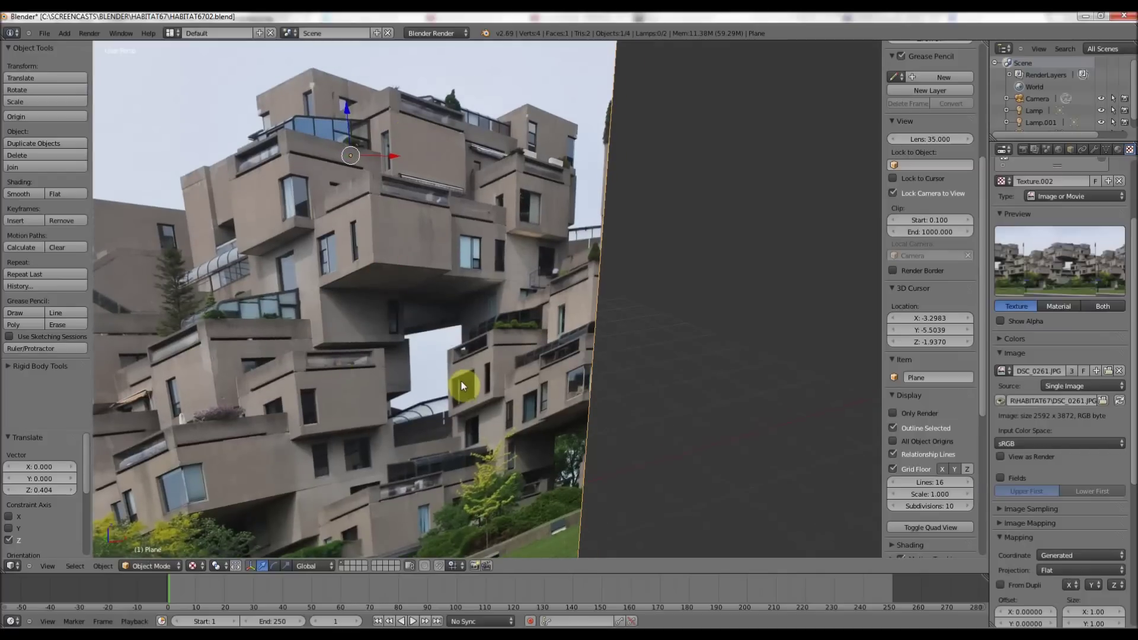
scroll(457, 200, down, 3)
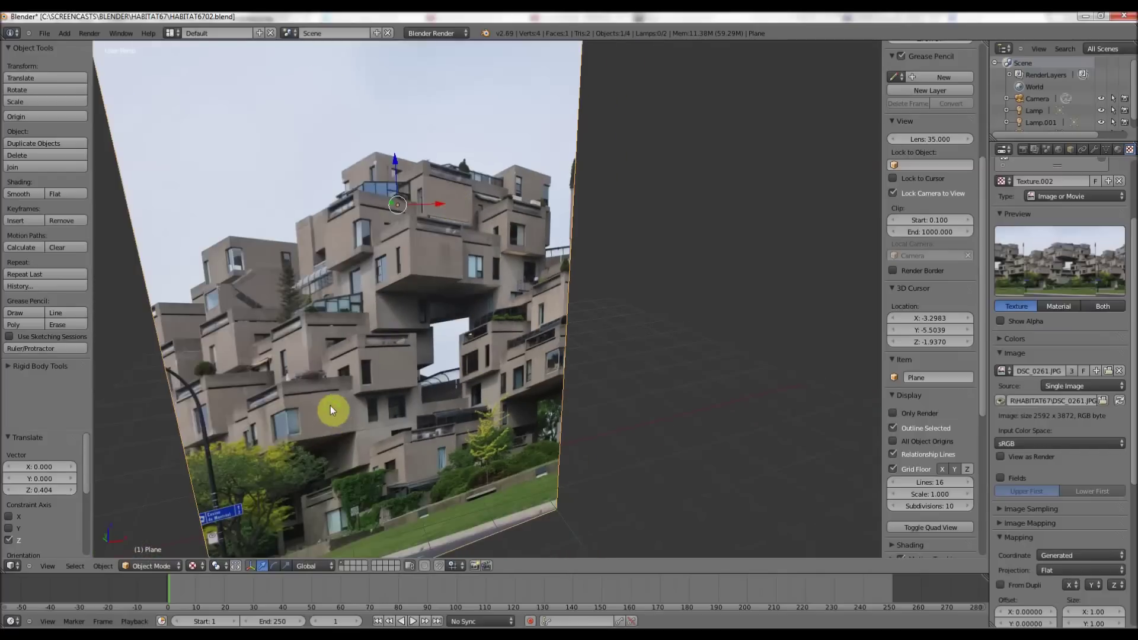
mouse_move(330, 405)
middle_down()
mouse_move(282, 432)
mouse_move(323, 440)
mouse_move(350, 340)
mouse_move(326, 412)
mouse_move(336, 401)
middle_up()
scroll(335, 401, down, 4)
scroll(350, 390, up, 5)
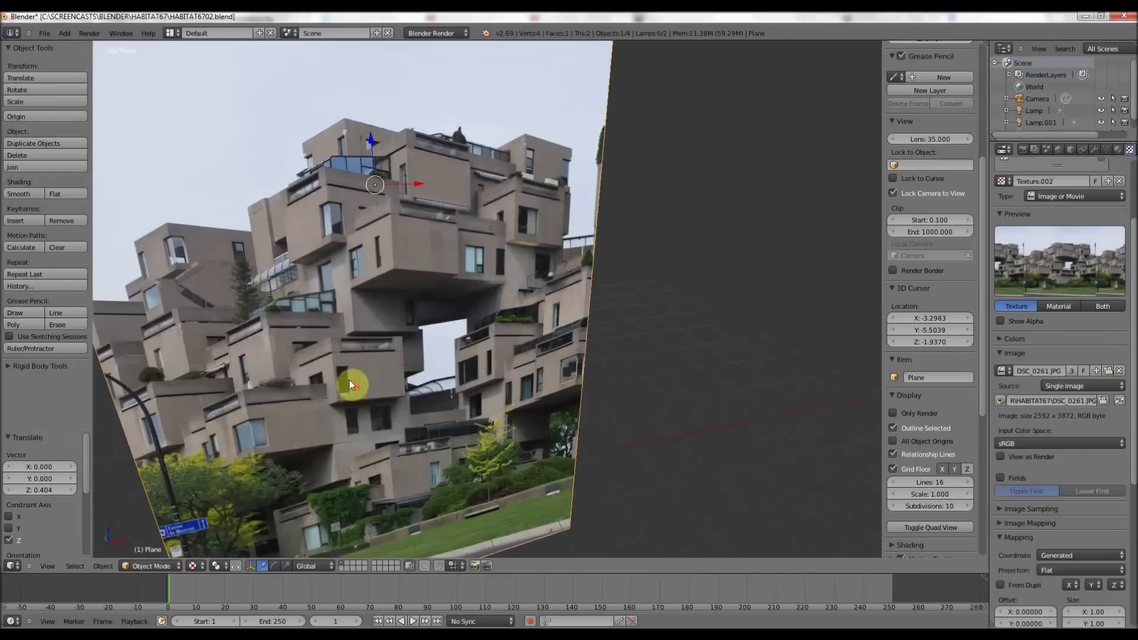
scroll(409, 228, up, 2)
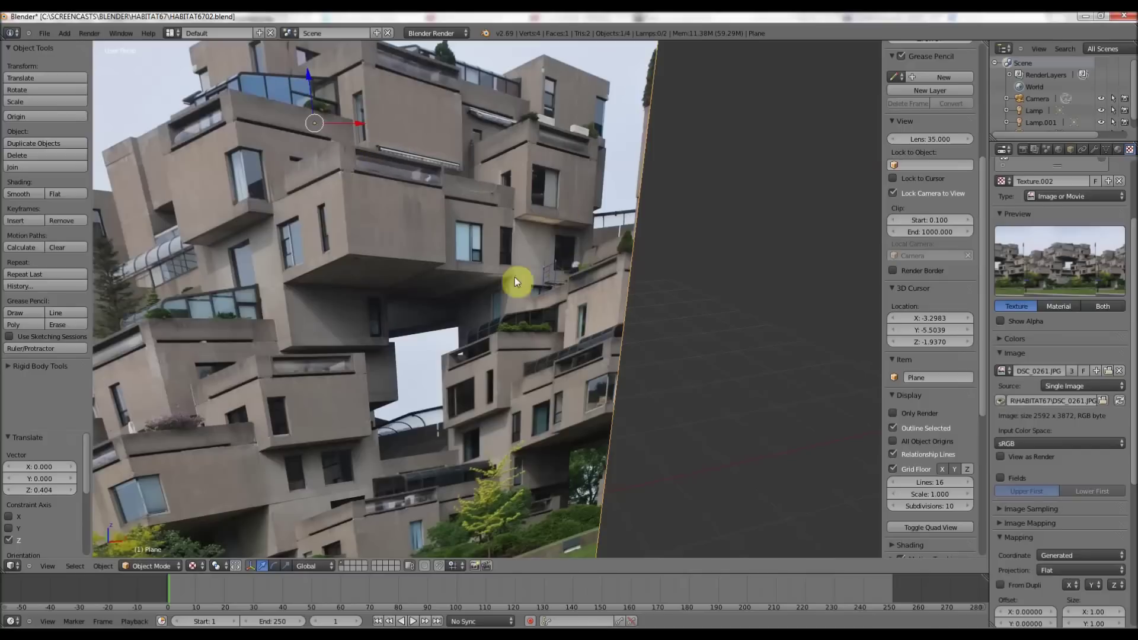
scroll(303, 335, down, 1)
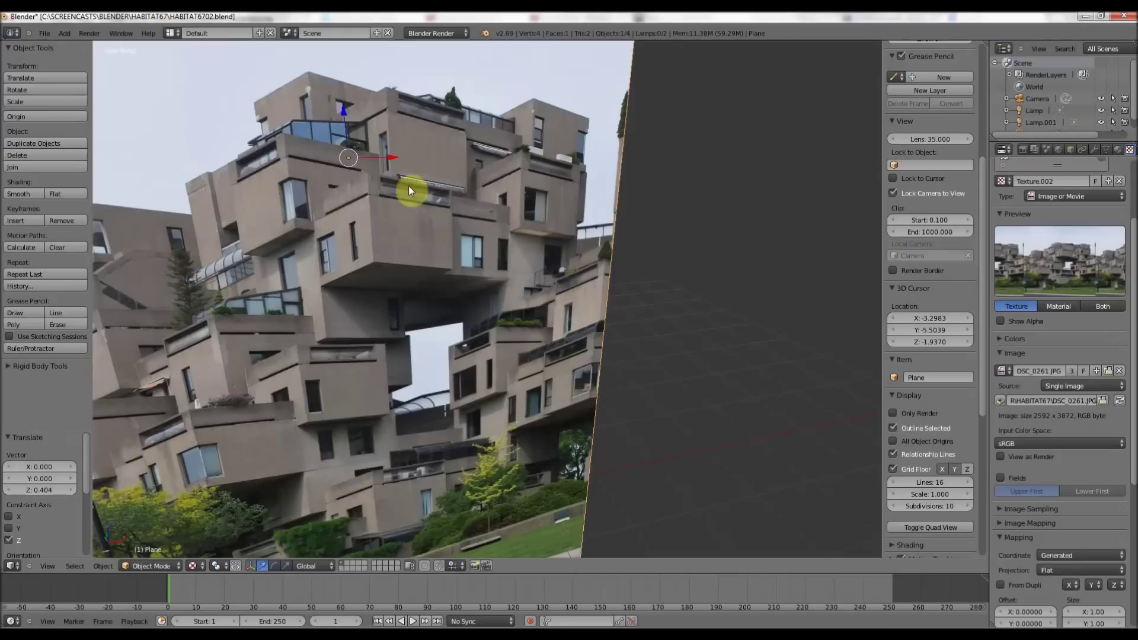
scroll(452, 252, up, 3)
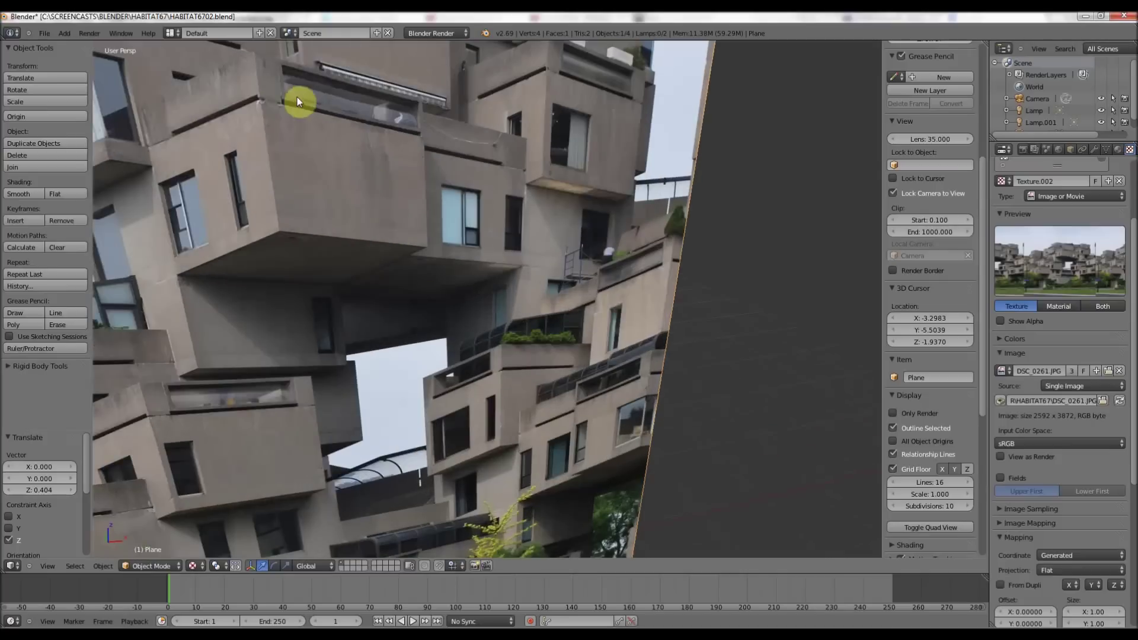
shift+middle_drag(297, 97, 287, 142)
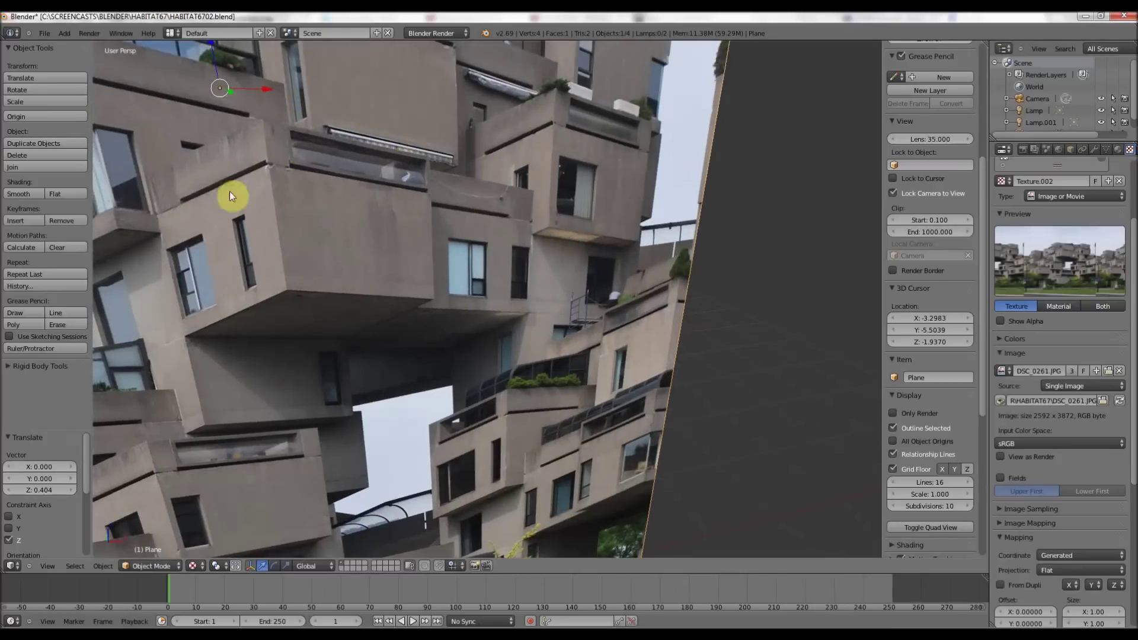
scroll(355, 147, down, 5)
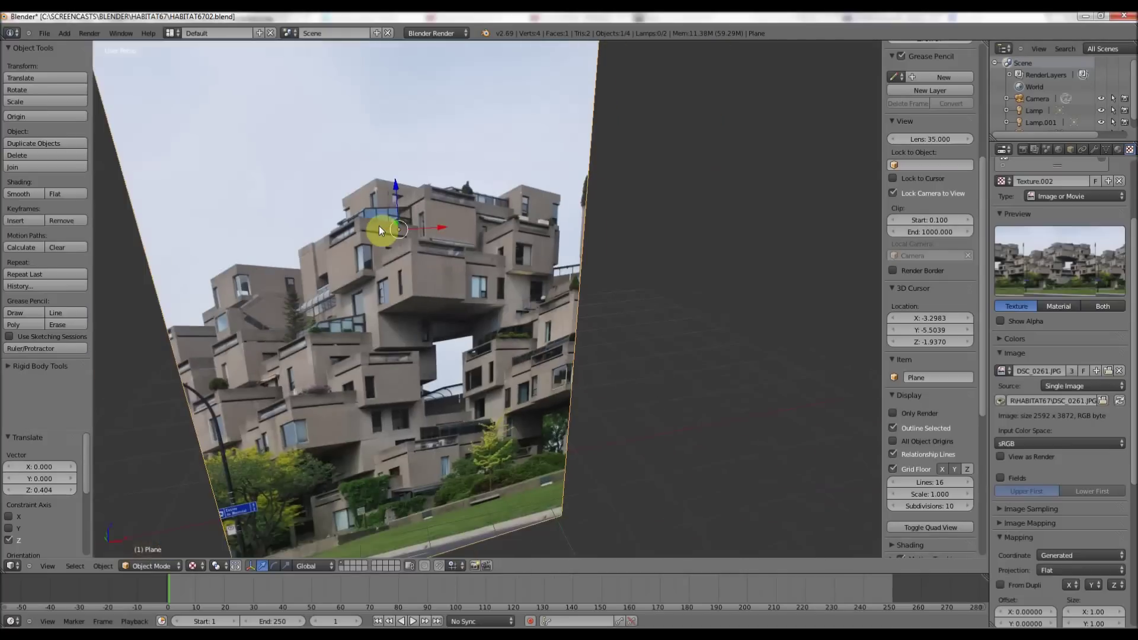
middle_drag(379, 233, 337, 178)
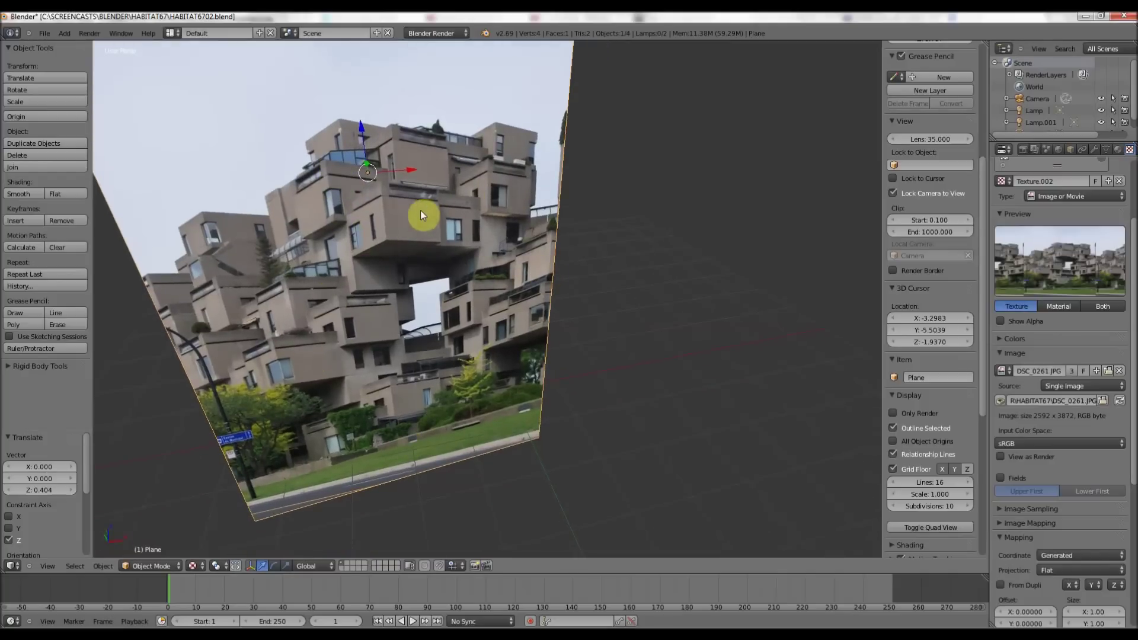
- Add a mesh plane as the ground and shift it about 5.03 units along Y toward the photo plane
click(65, 34)
mouse_move(68, 48)
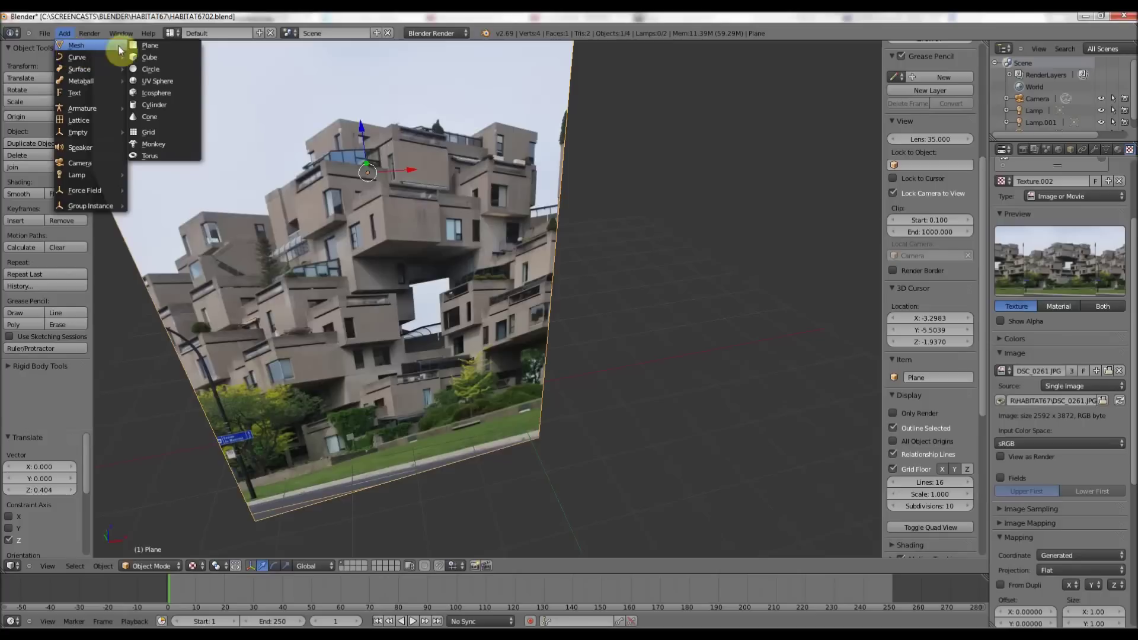
click(153, 45)
scroll(329, 194, down, 6)
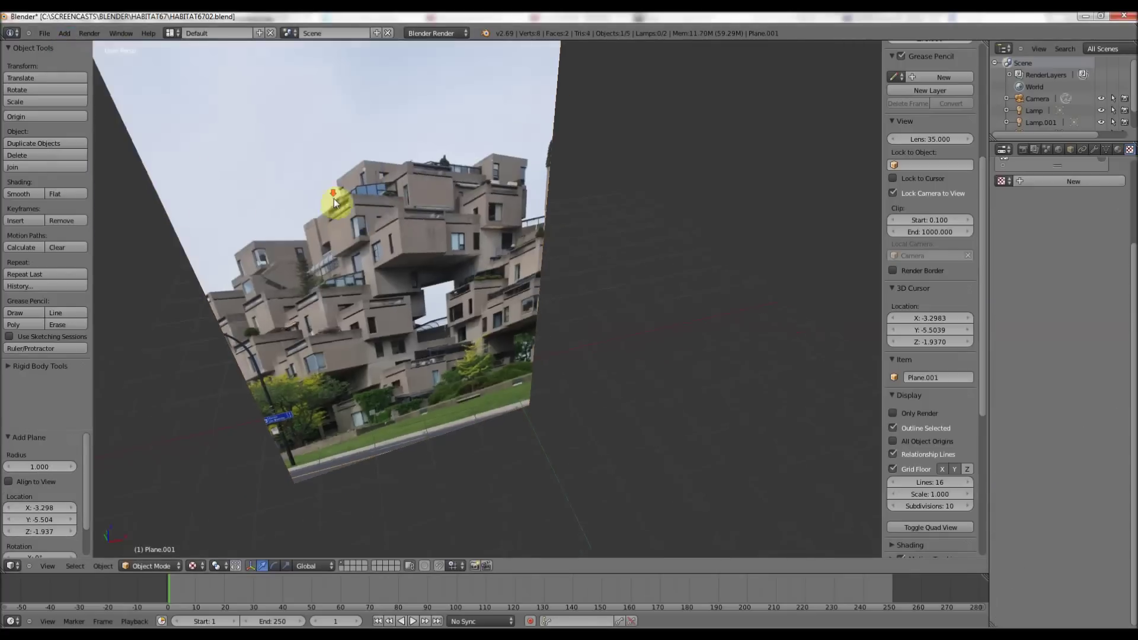
drag(435, 460, 408, 367)
- Scale the ground plane up about 6.5 times and raise it about 1.98 units to the base of the photo
key(s)
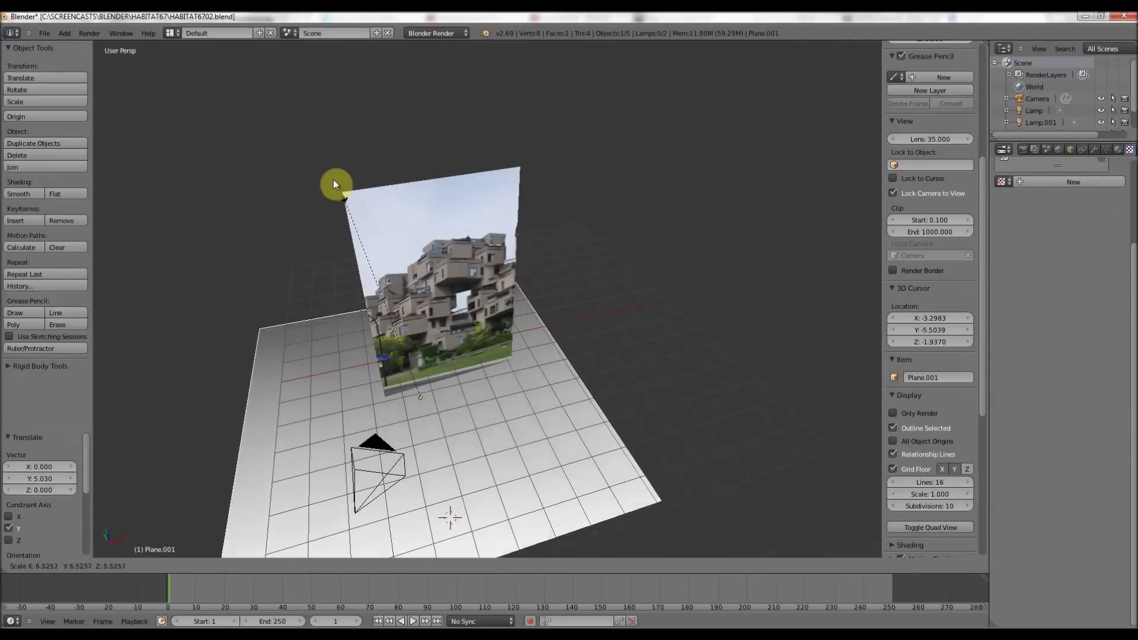
click(333, 179)
drag(417, 375, 410, 339)
scroll(436, 305, up, 4)
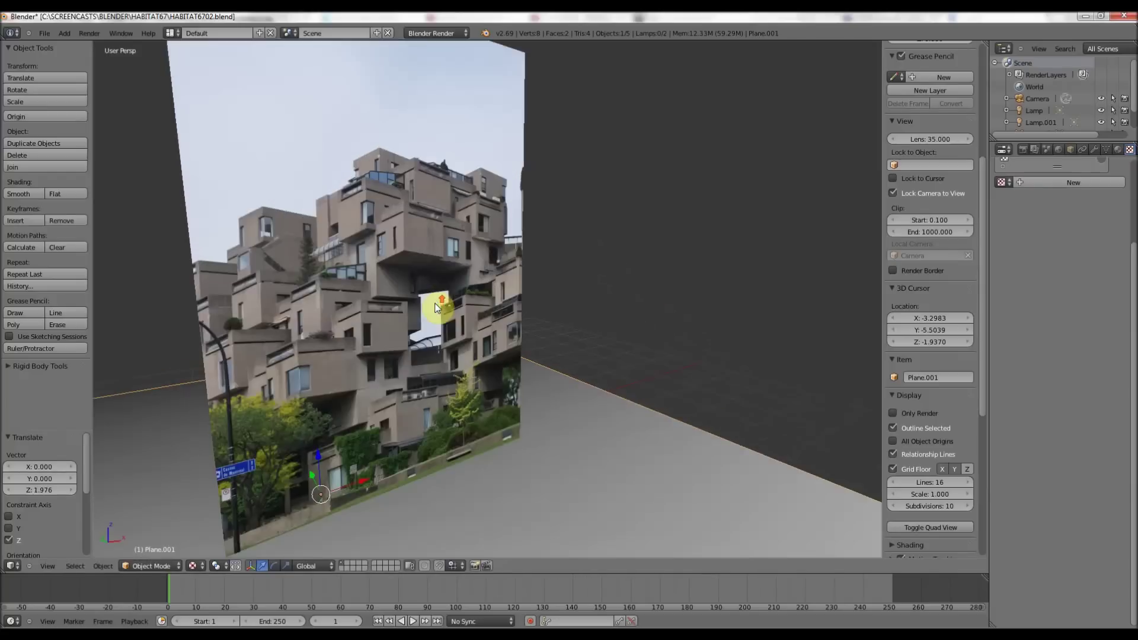
middle_drag(436, 303, 410, 239)
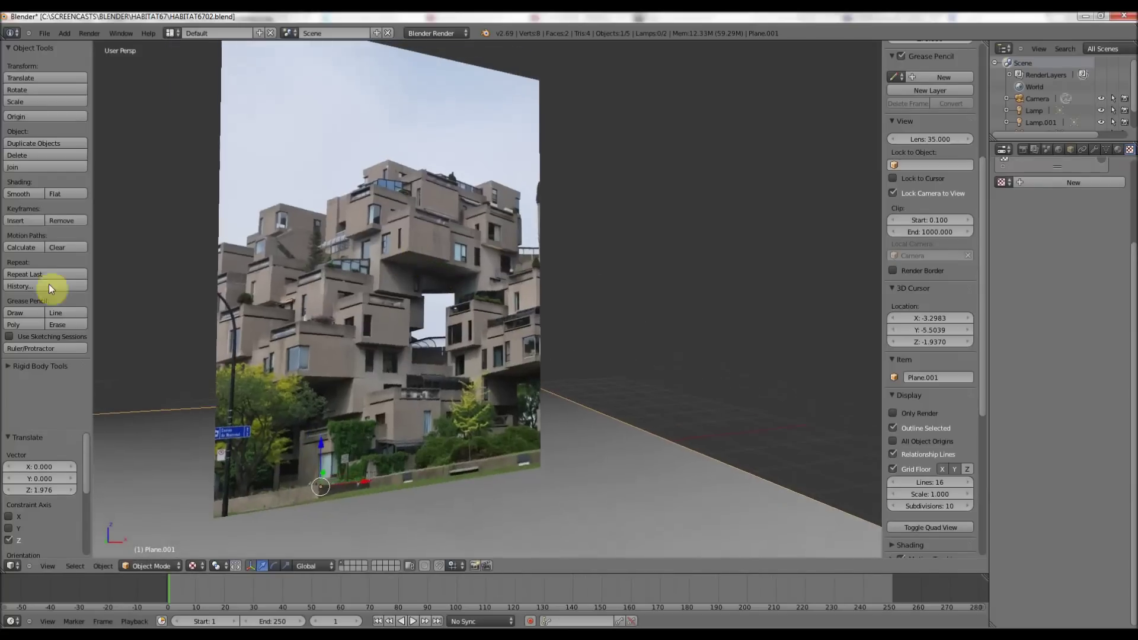
- Add a mesh cube to the scene and bring it into view below the ground plane
click(58, 34)
mouse_move(71, 44)
click(147, 57)
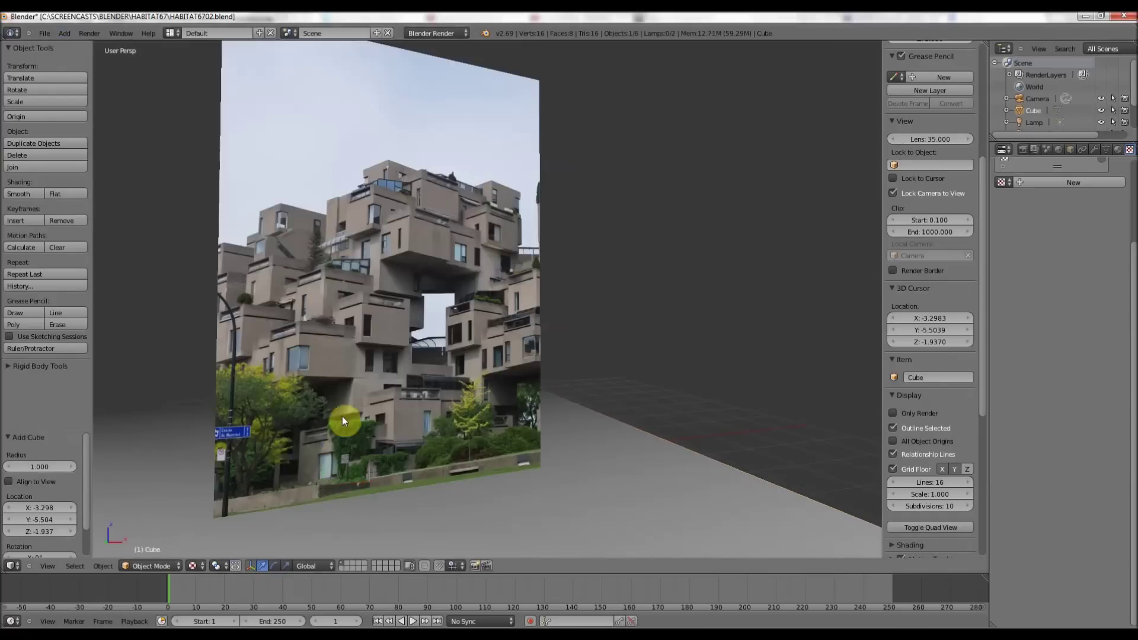
scroll(332, 412, down, 6)
middle_drag(324, 406, 348, 439)
scroll(435, 486, down, 2)
click(435, 486)
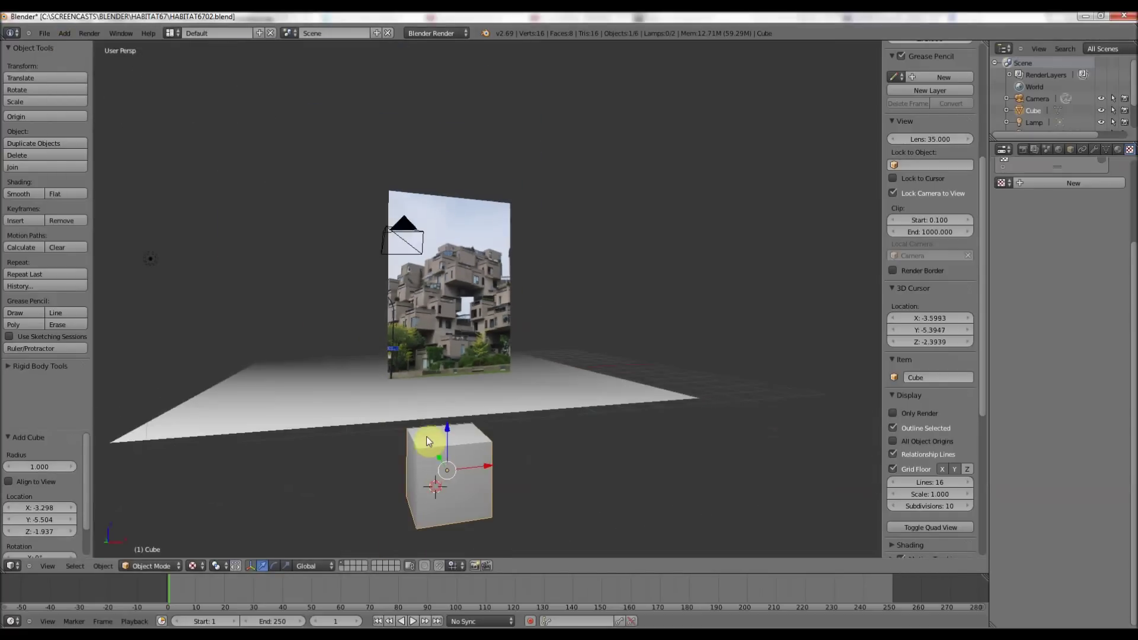
- Raise the cube about 5.18 units above the ground plane, then lower it about 0.19 units
drag(445, 440, 437, 240)
scroll(470, 331, up, 5)
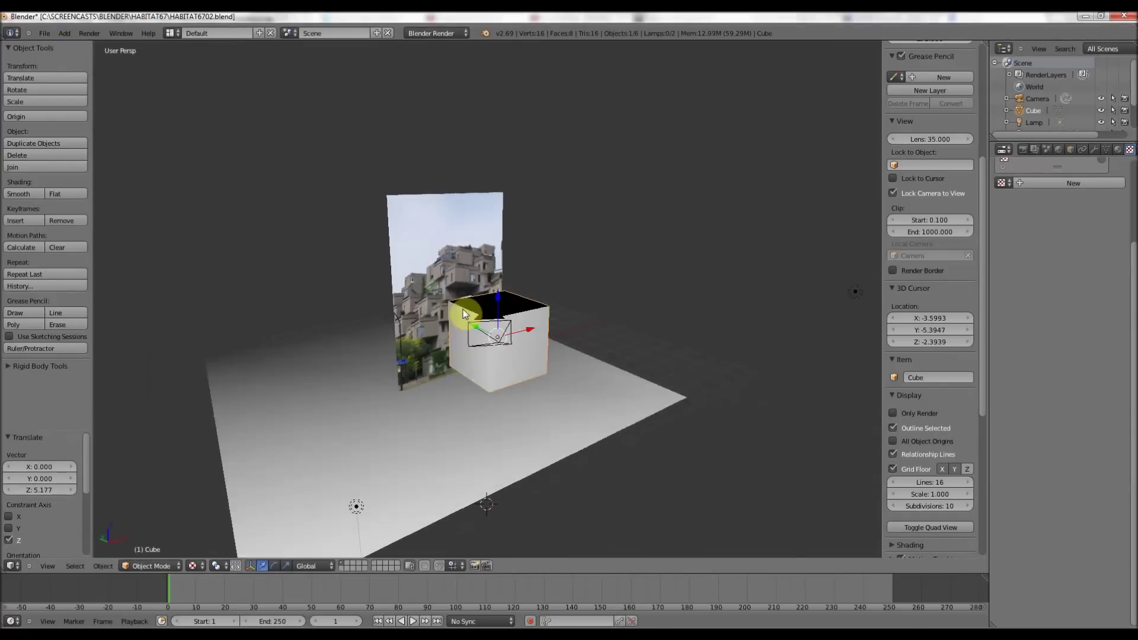
drag(553, 419, 583, 333)
scroll(583, 337, down, 5)
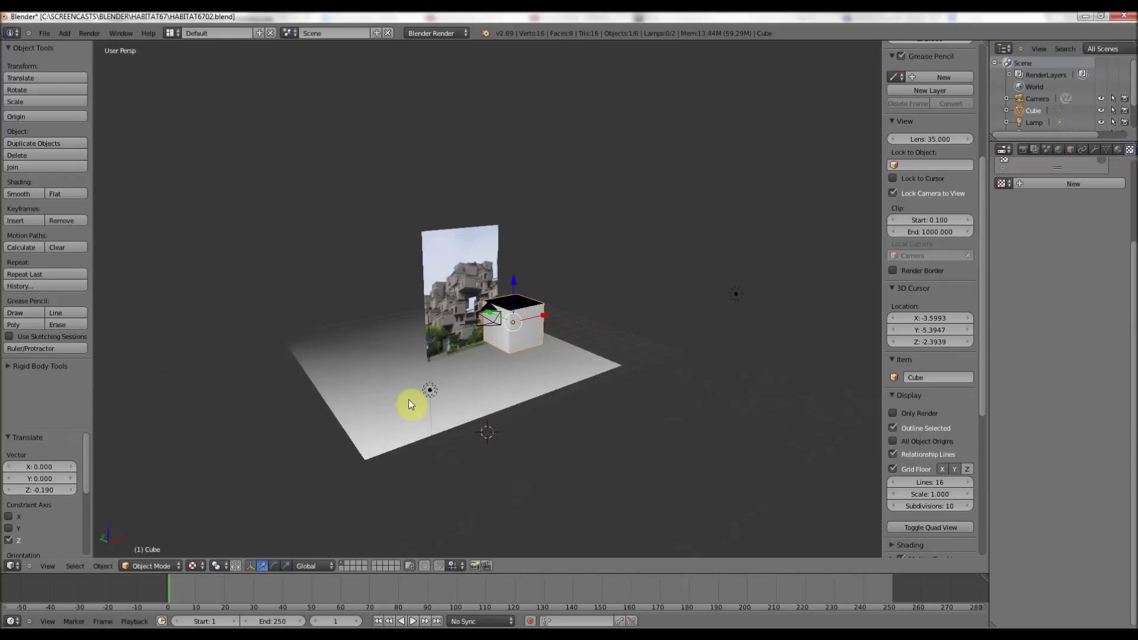
- Raise the lamp farther from the photo plane about 5.29 units along Z
right_click(427, 389)
right_click(732, 296)
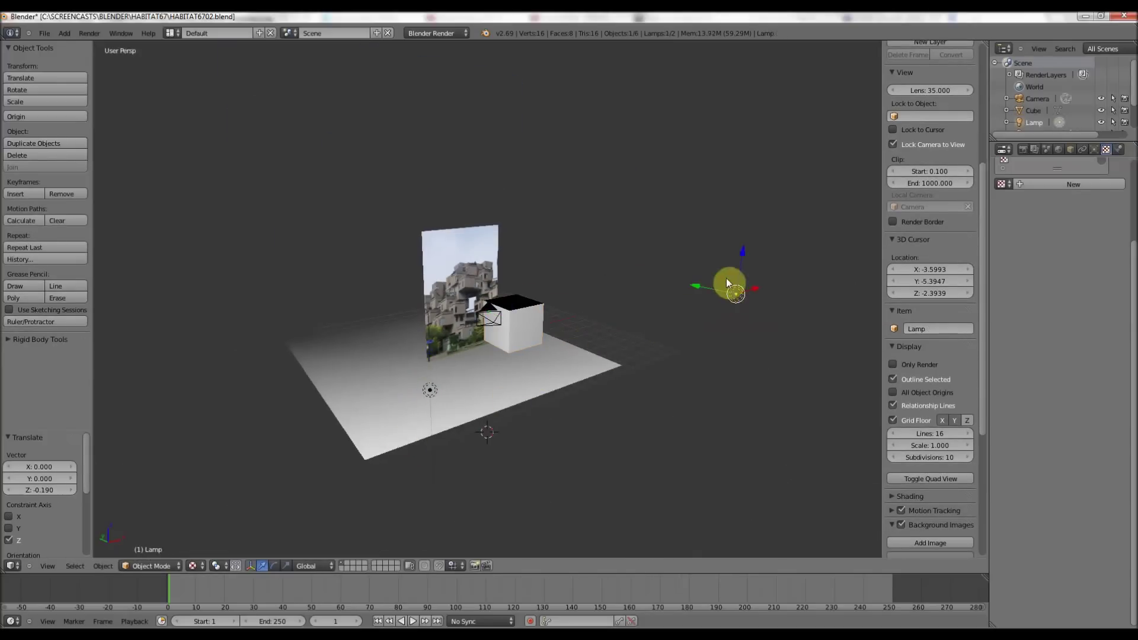
drag(738, 242, 743, 167)
scroll(321, 439, down, 1)
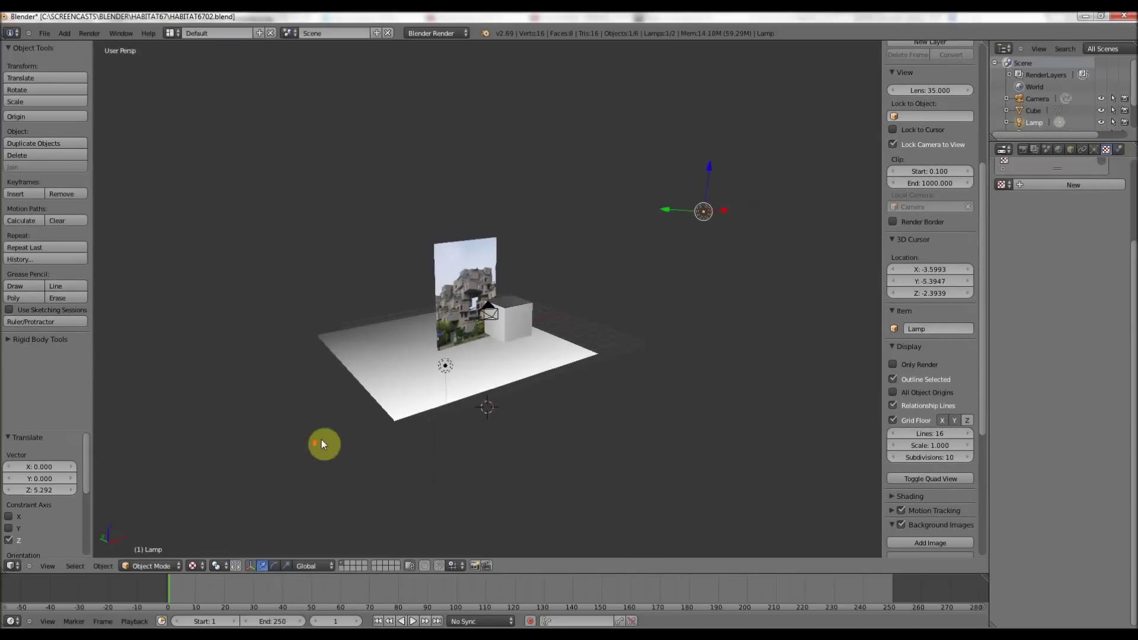
- Raise the second lamp, the one above the ground plane, about 1.09 units along Z
right_click(445, 366)
key(g)
key(z)
click(552, 363)
click(559, 362)
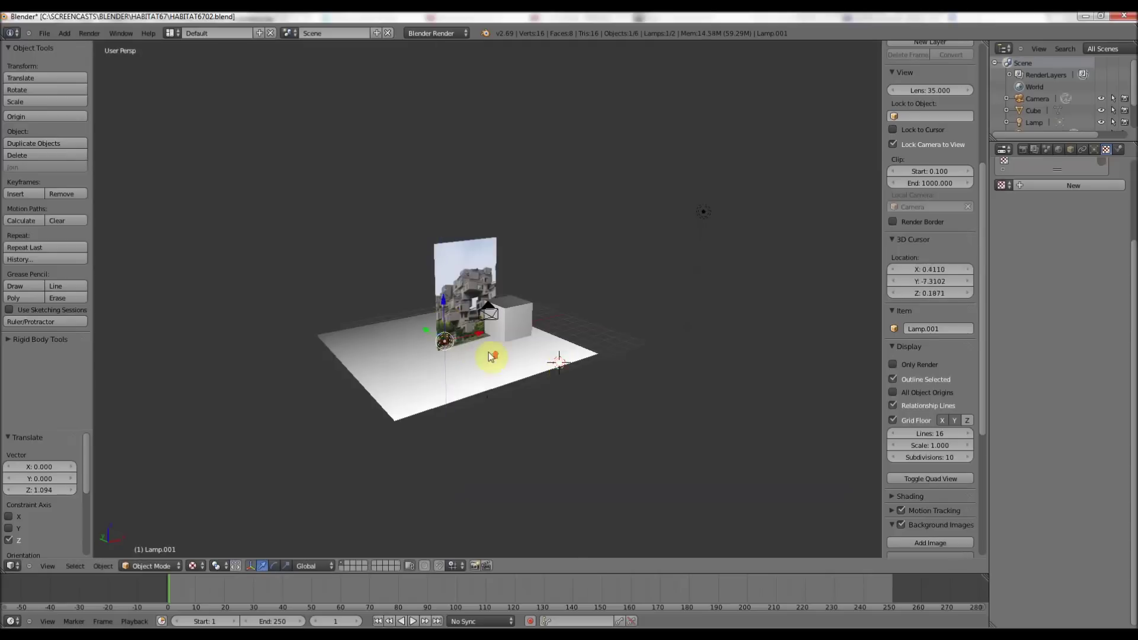
- Edit the cube's mesh and lower its top face about 0.72 units along Z to flatten the block
scroll(488, 350, up, 5)
middle_drag(474, 329, 441, 324)
scroll(424, 318, up, 3)
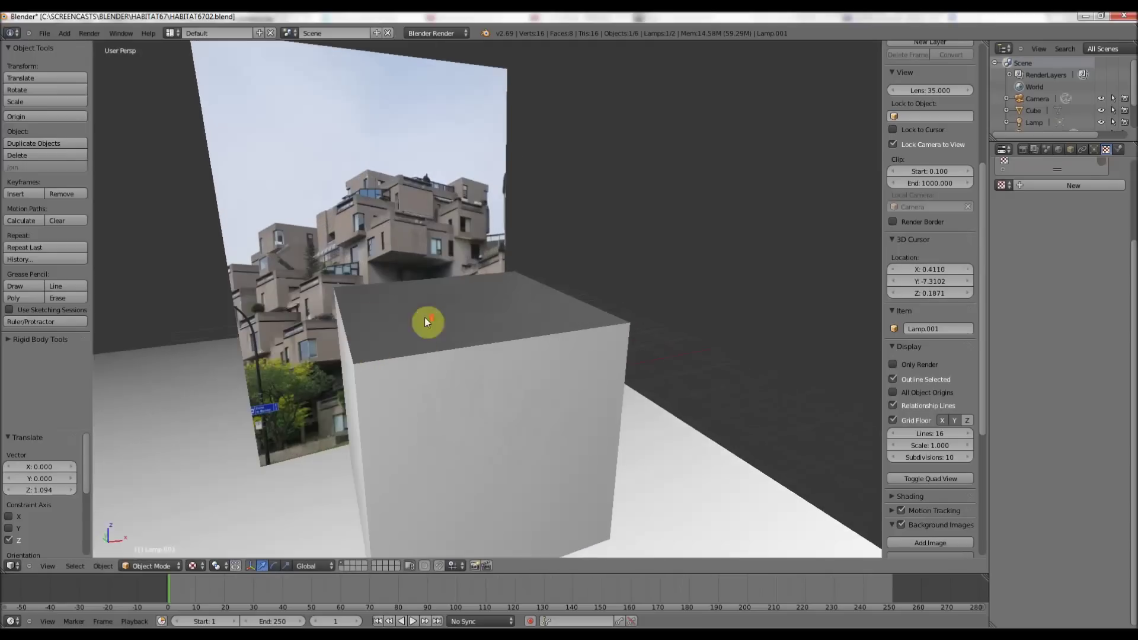
right_click(451, 330)
drag(462, 383, 458, 272)
key(Tab)
middle_drag(395, 336, 406, 326)
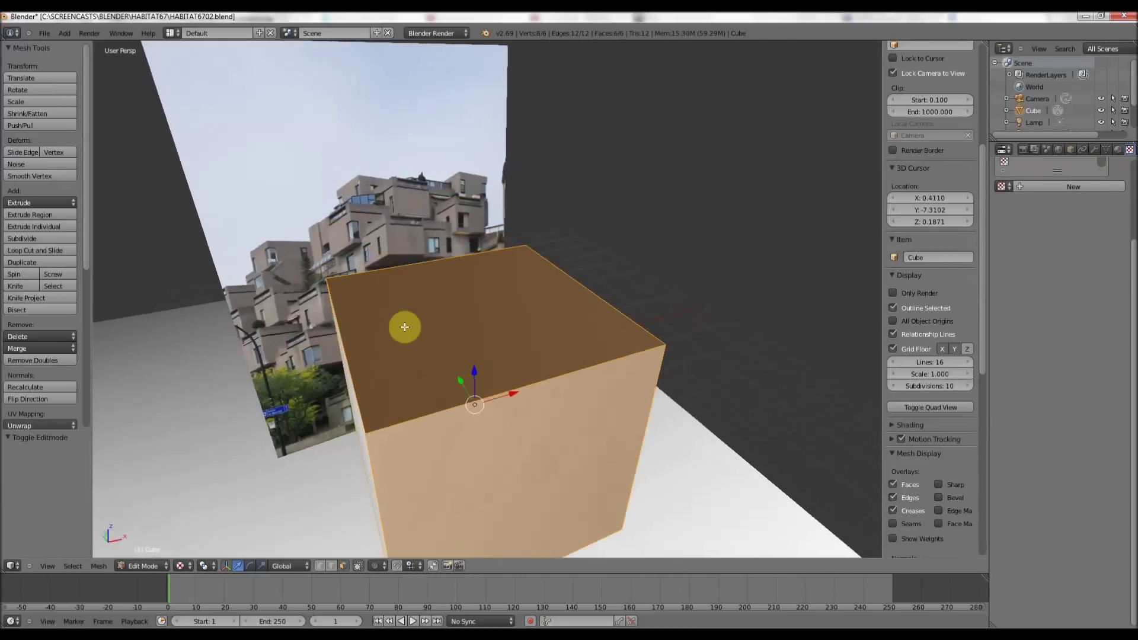
right_click(407, 337)
key(g)
key(z)
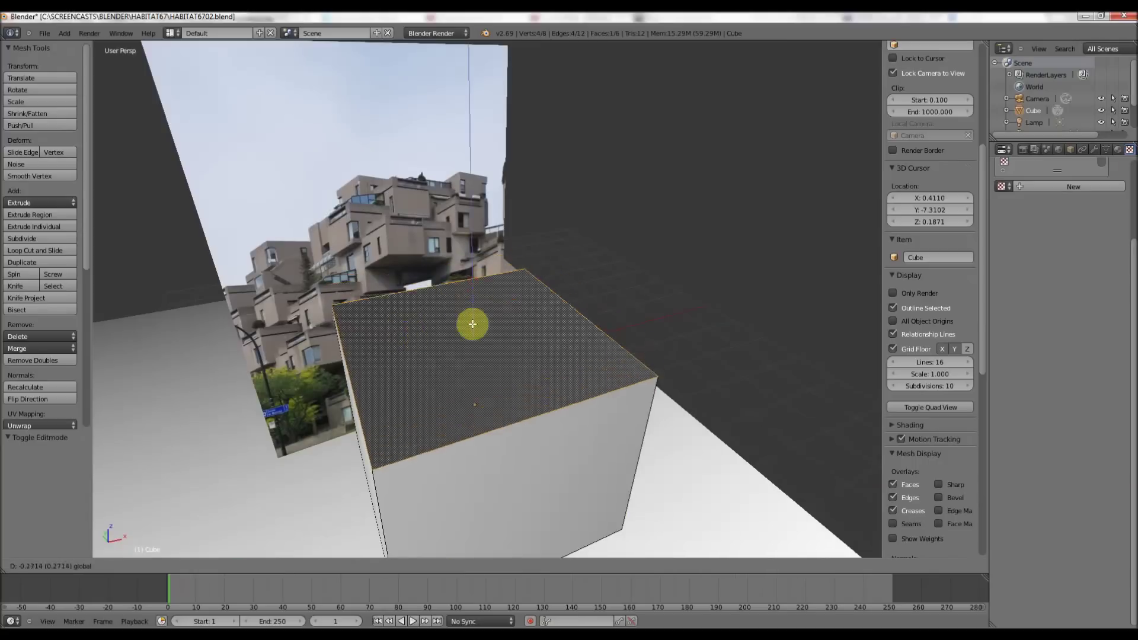
click(465, 345)
middle_drag(464, 345, 423, 259)
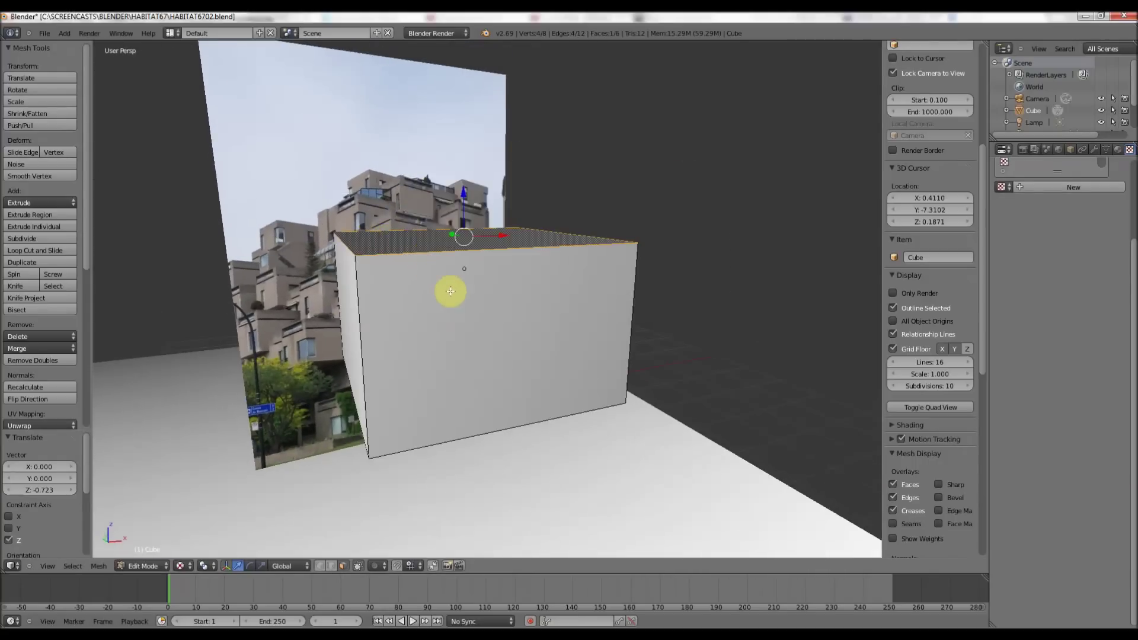
- Return to Object Mode and move the block about 1.21 units along X, clear of the photo
key(Tab)
key(g)
drag(588, 263, 618, 262)
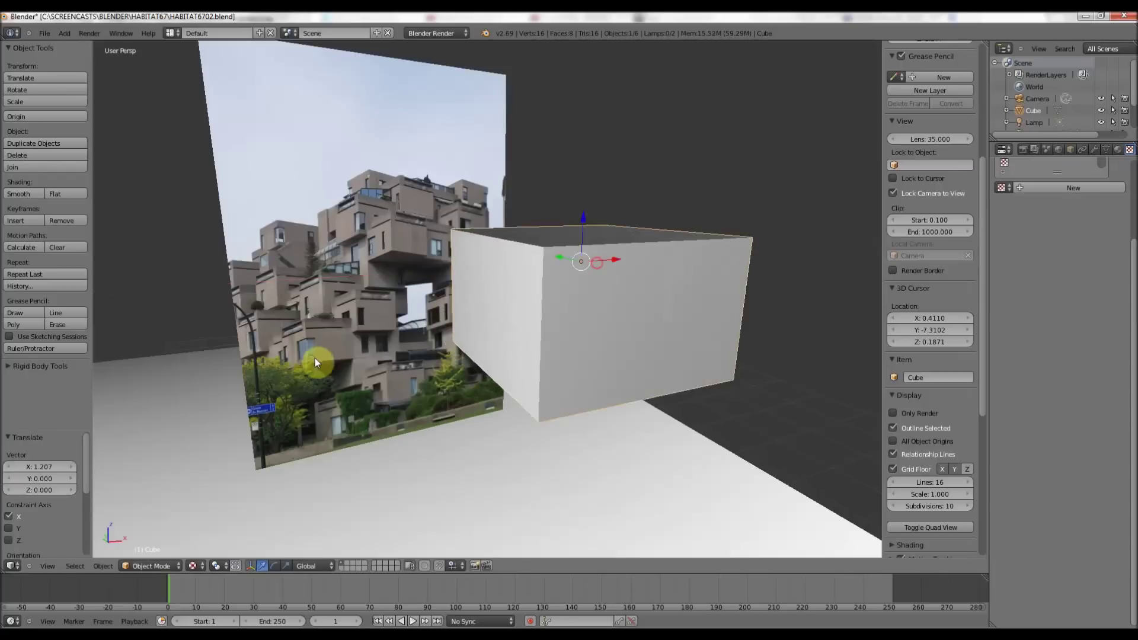
- Compare the flattened block with the overhanging units and terraces in the building photo from several angles and distances
middle_drag(308, 360, 341, 296)
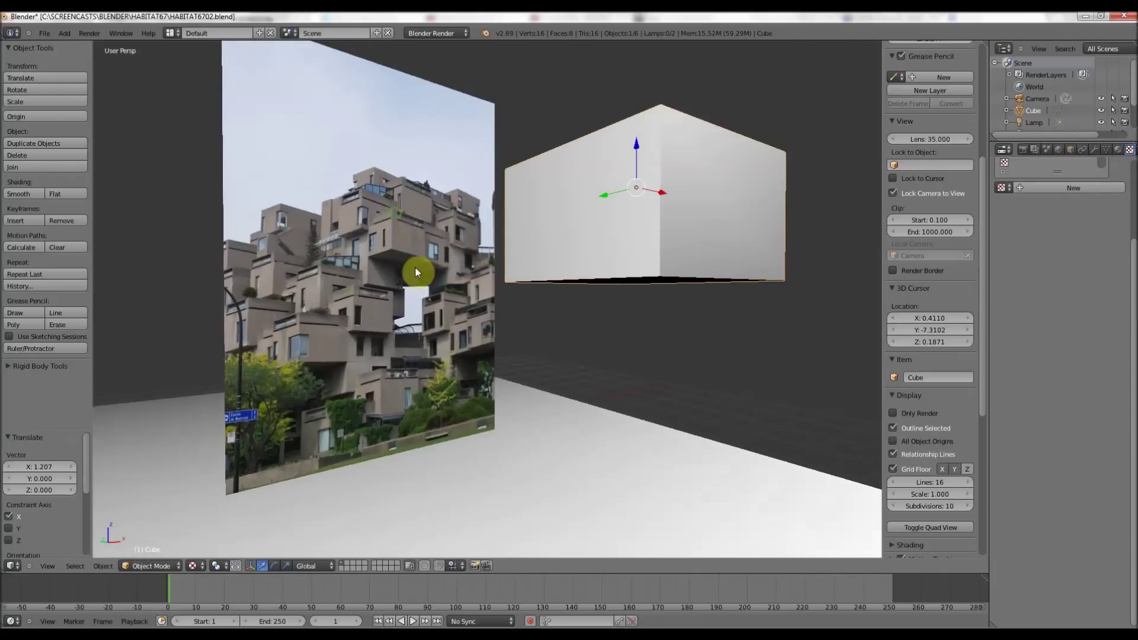
scroll(415, 268, up, 5)
scroll(220, 273, up, 2)
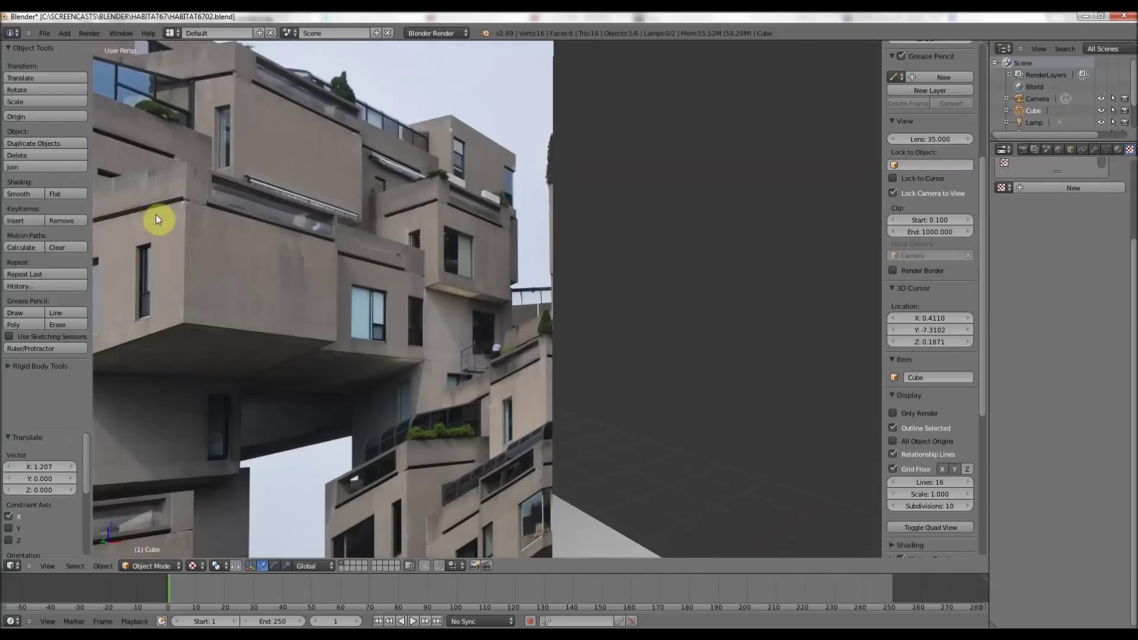
scroll(196, 216, up, 4)
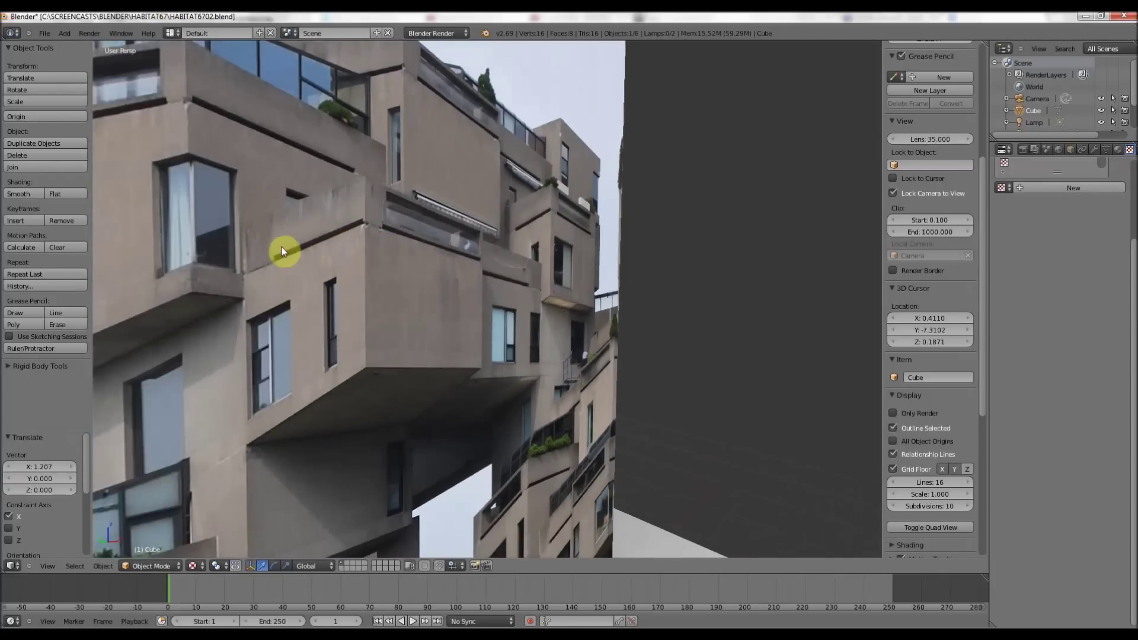
scroll(341, 238, up, 3)
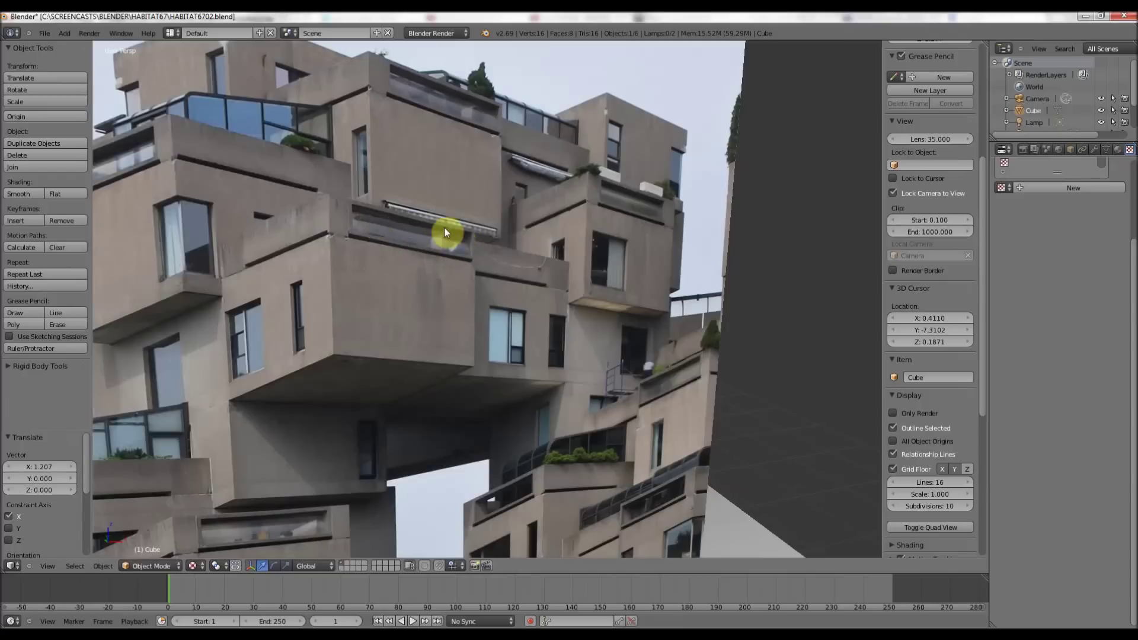
scroll(445, 231, down, 6)
scroll(482, 248, up, 1)
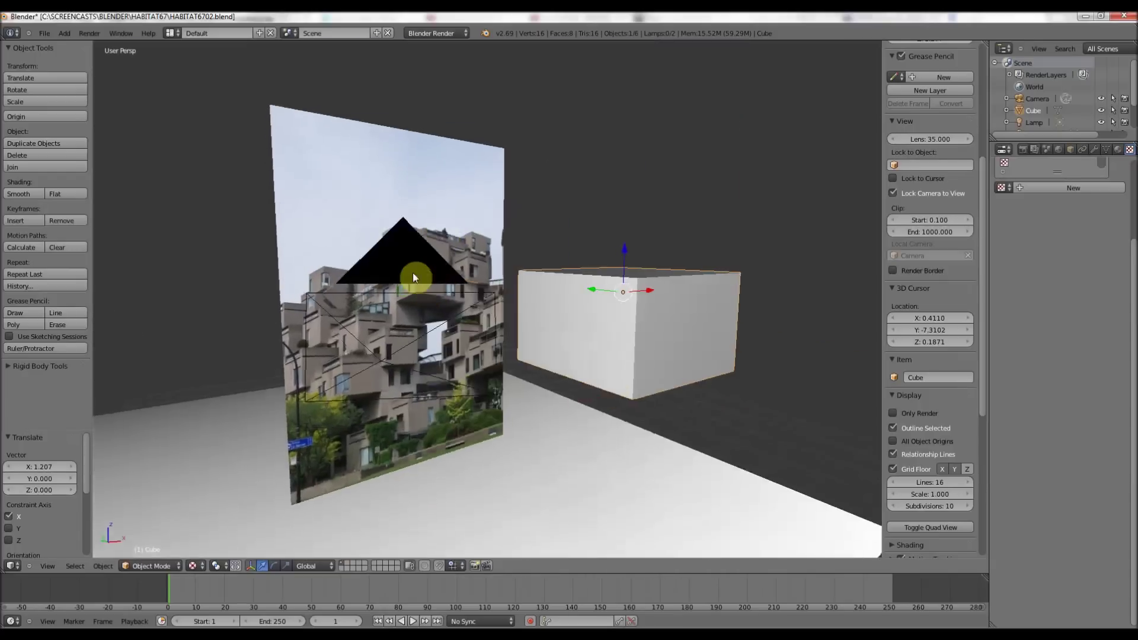
middle_drag(413, 274, 411, 277)
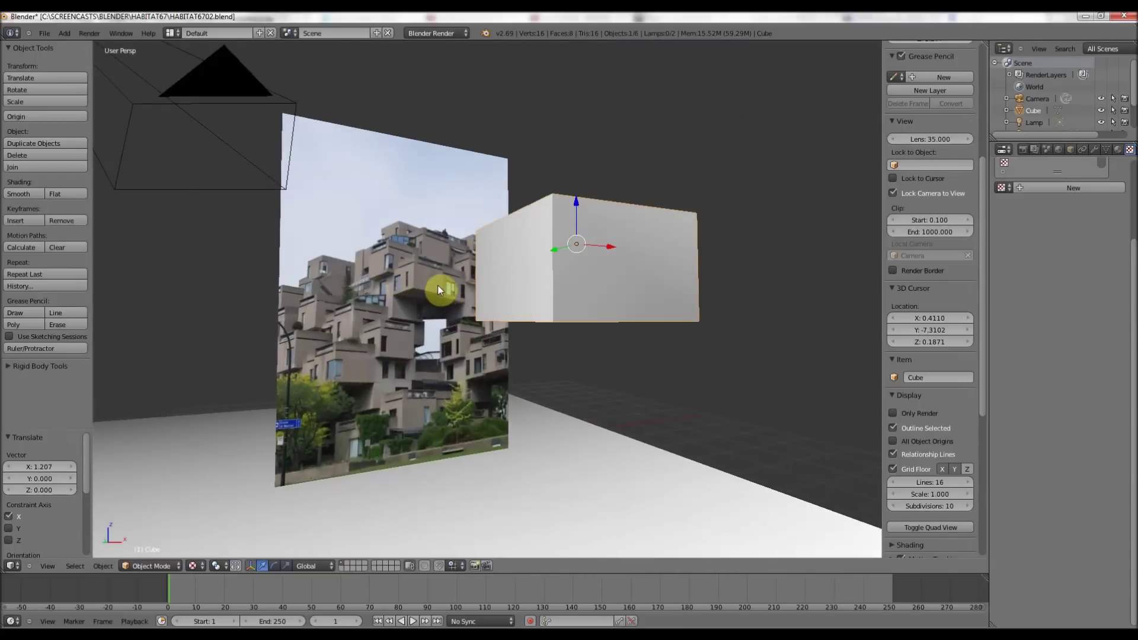
scroll(443, 253, up, 2)
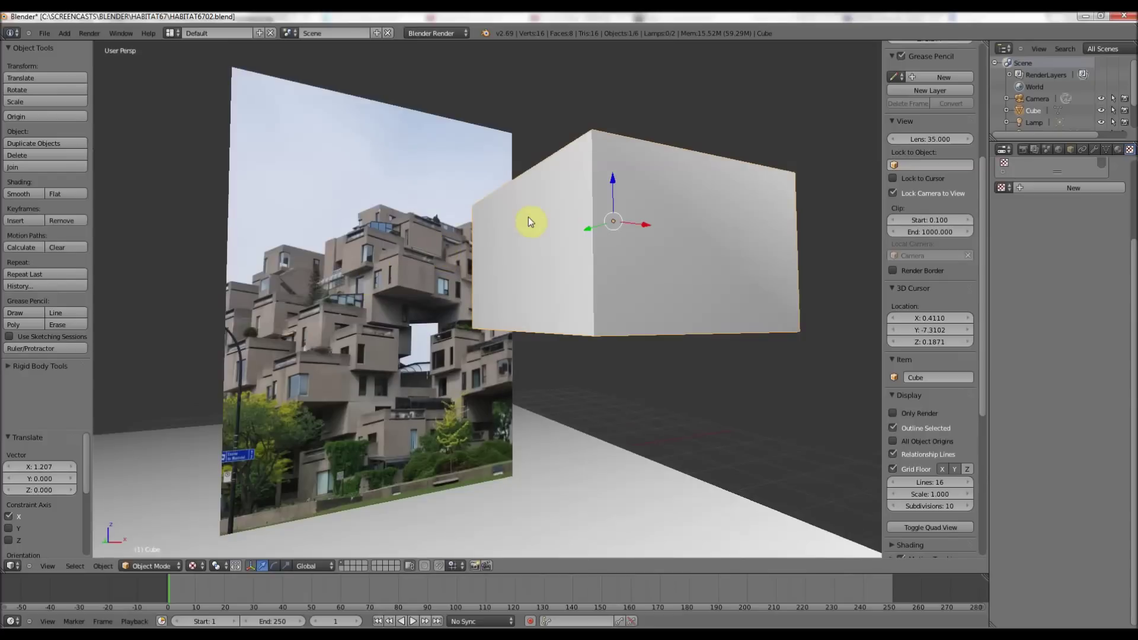
scroll(435, 248, up, 5)
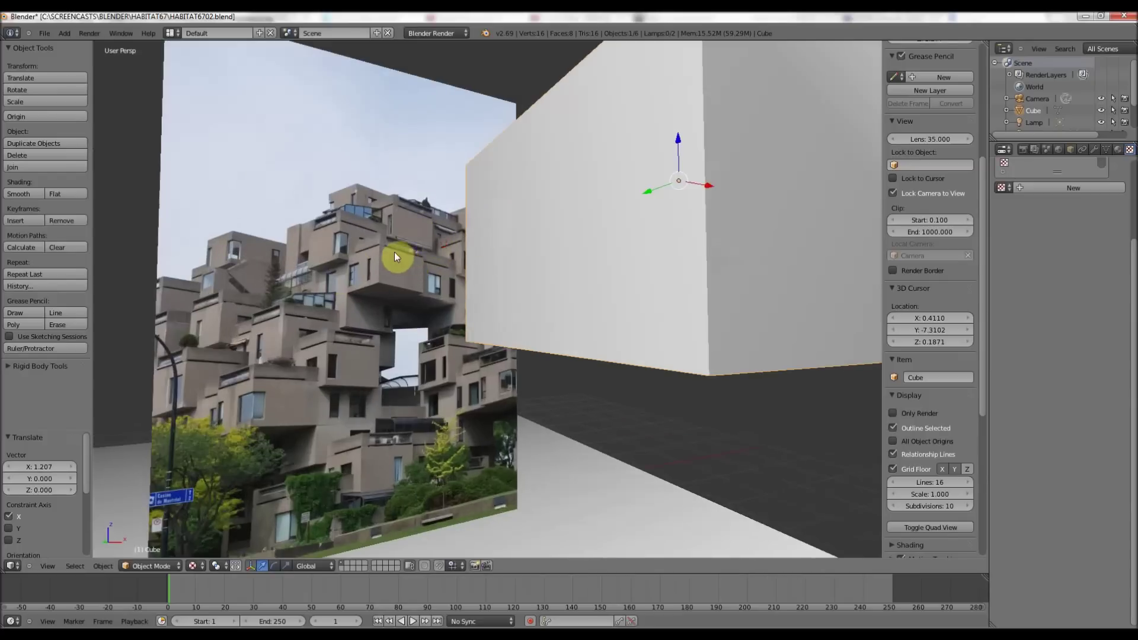
shift+middle_drag(308, 250, 437, 322)
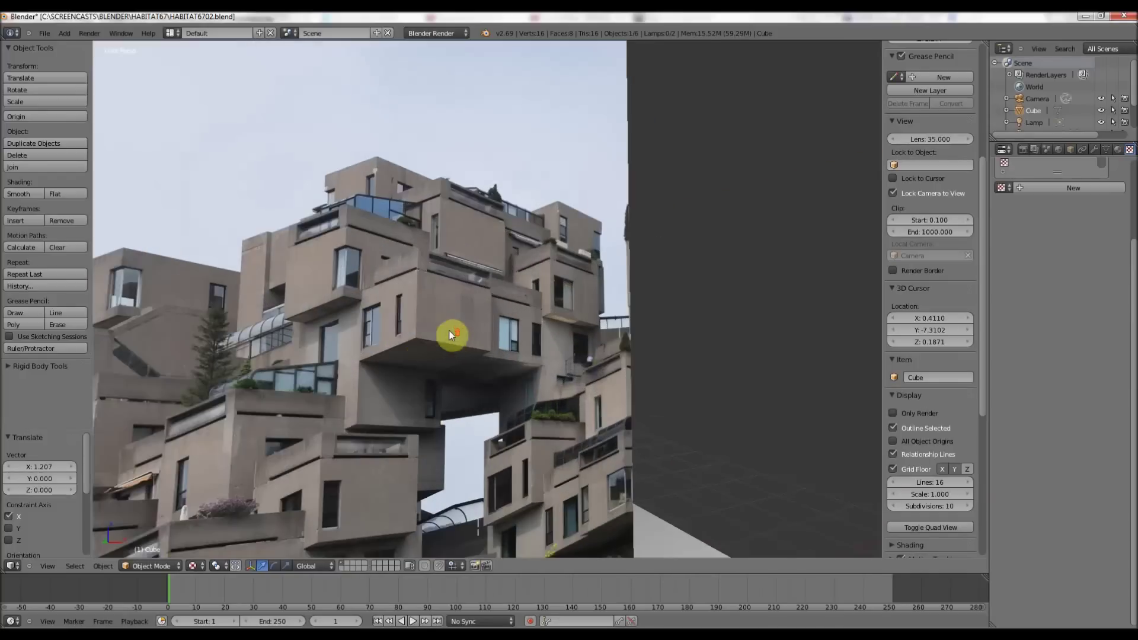
- Enter Edit Mode on the block and add one horizontal loop cut around it, slid up close to the top
scroll(449, 330, up, 2)
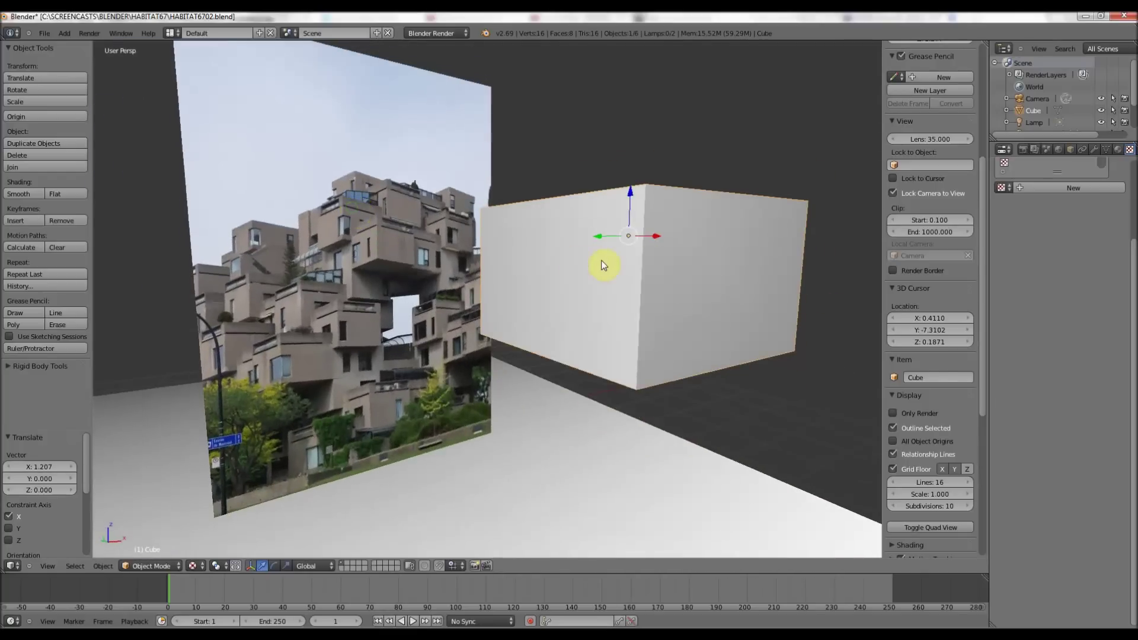
key(Tab)
key(Tab)
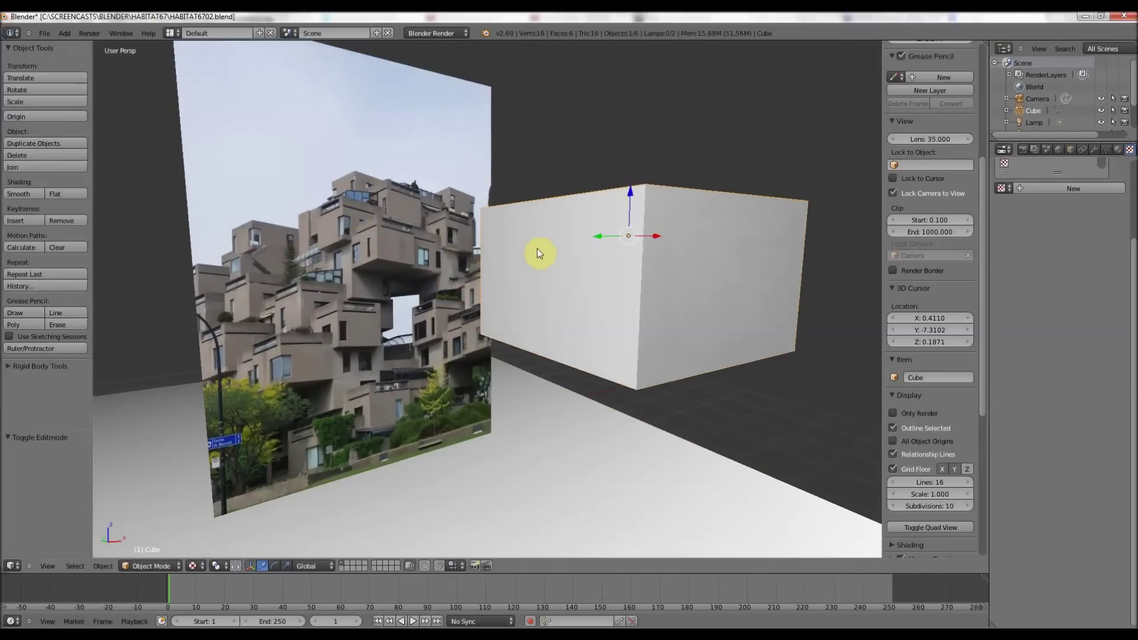
key(Tab)
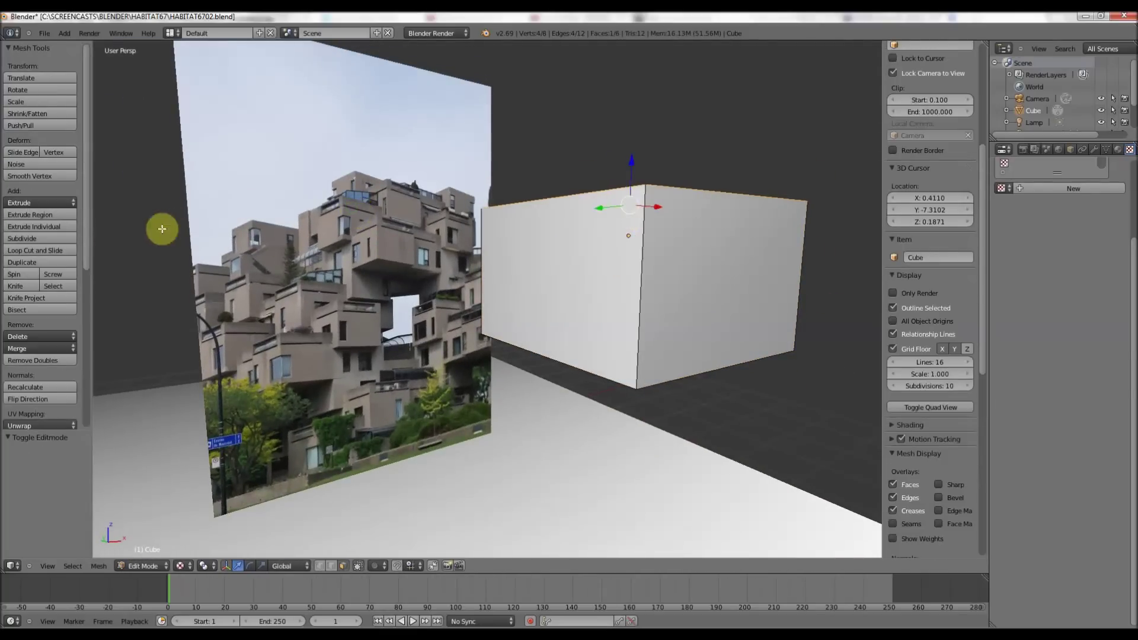
click(45, 251)
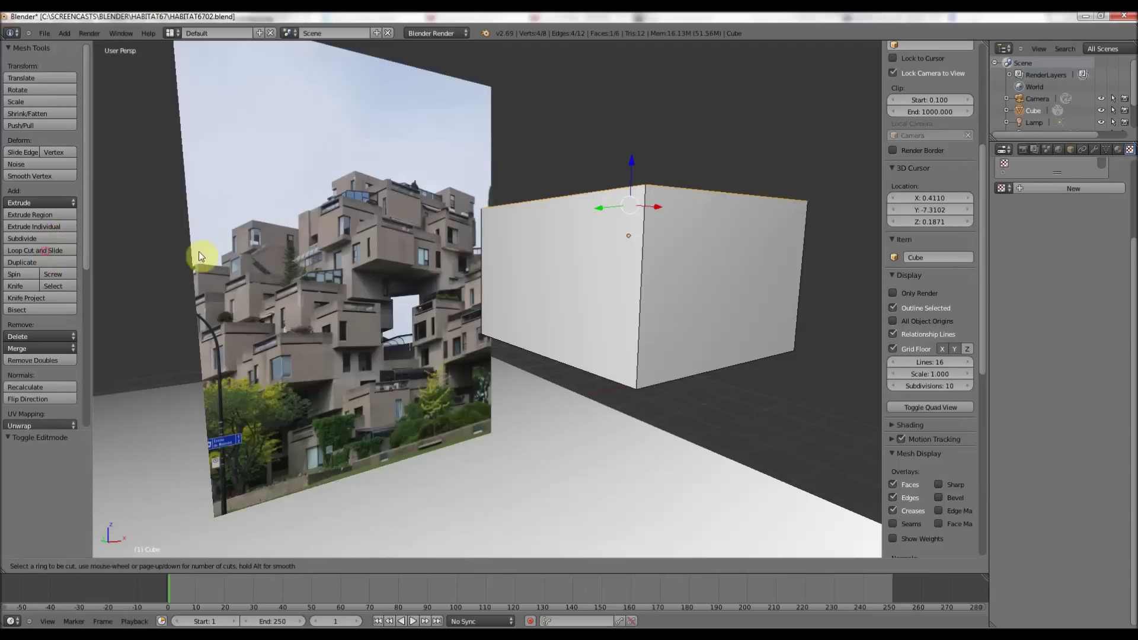
click(649, 262)
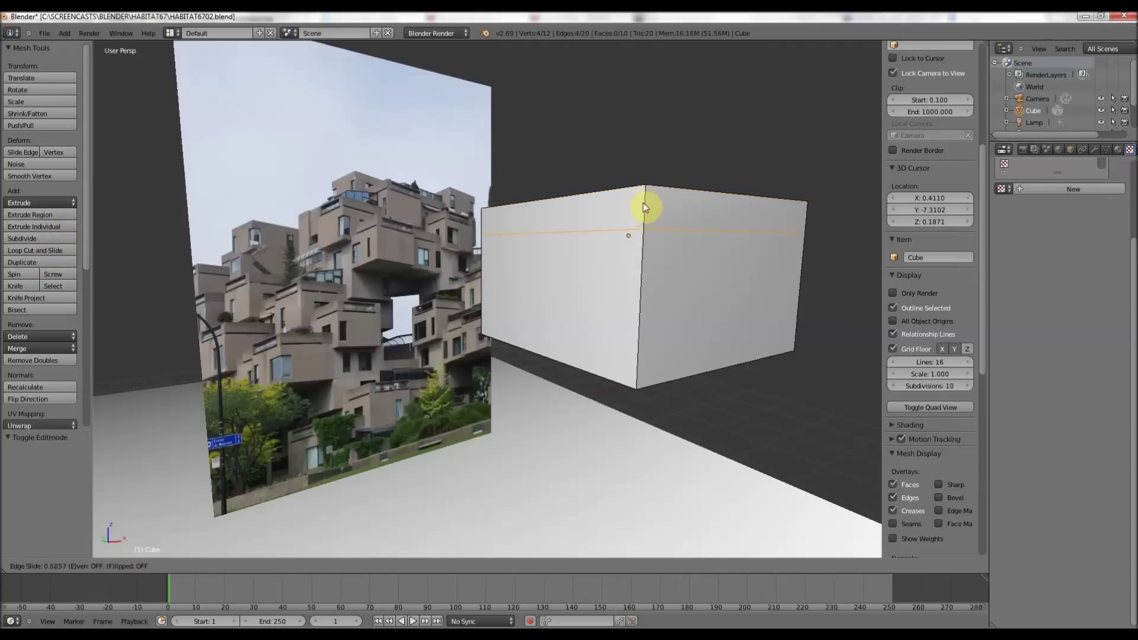
click(643, 205)
- Switch to face selection, pick the narrow front face above the loop cut and inset it about 0.0525
middle_drag(545, 222, 519, 257)
click(343, 566)
right_click(515, 242)
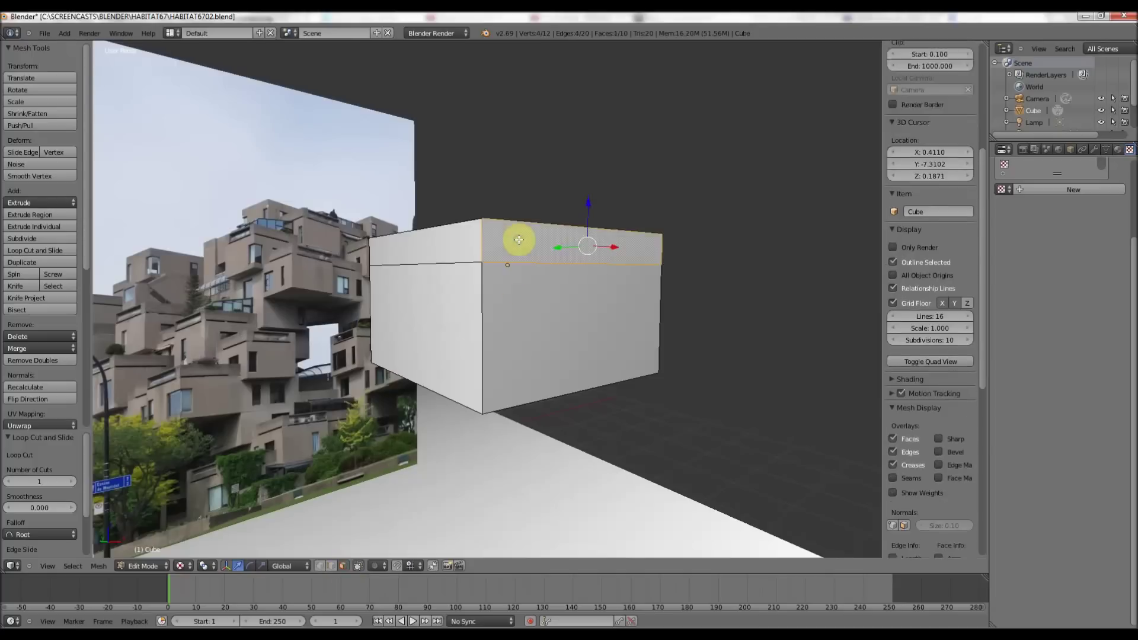
key(i)
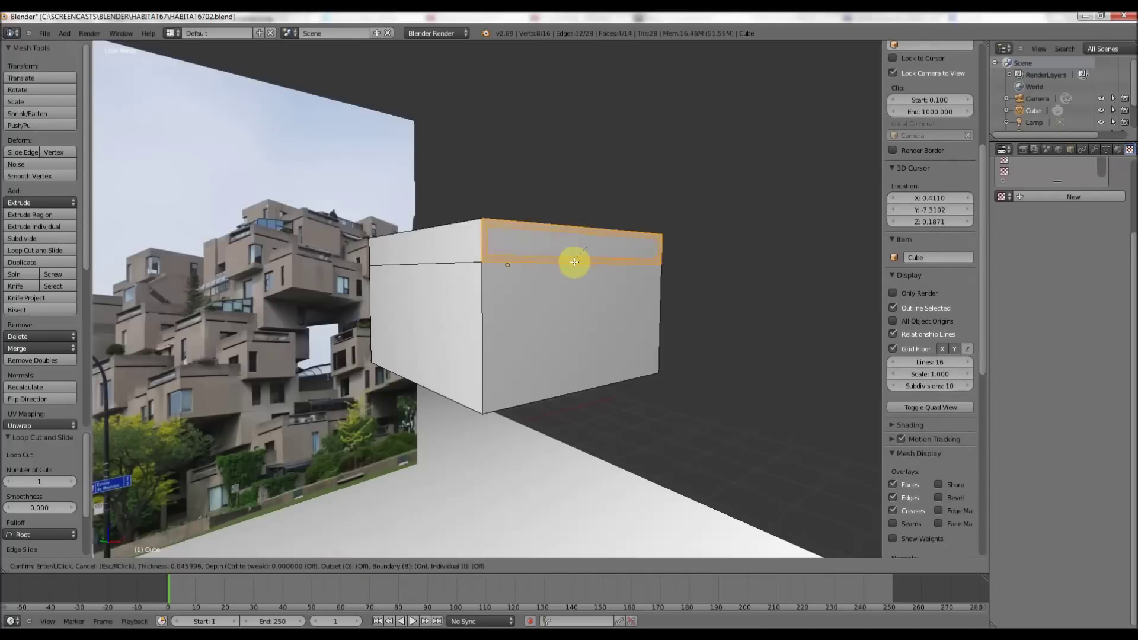
click(534, 247)
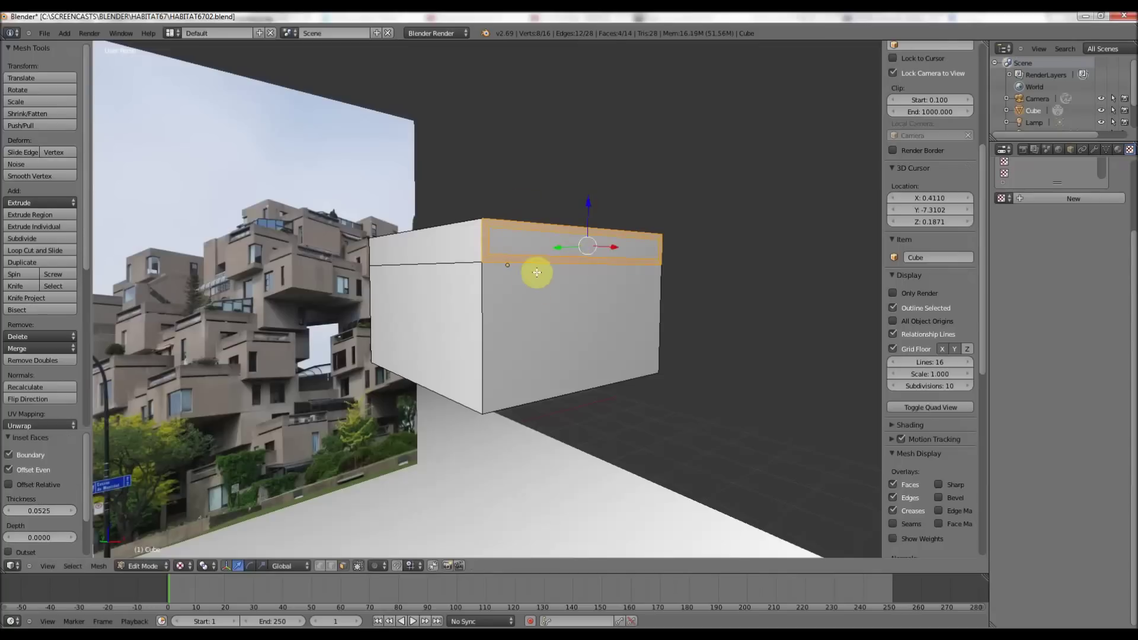
- Extrude the inset face about 0.122 into the block, and shift the recess's upper inner edge about -0.021 along Y
right_click(524, 249)
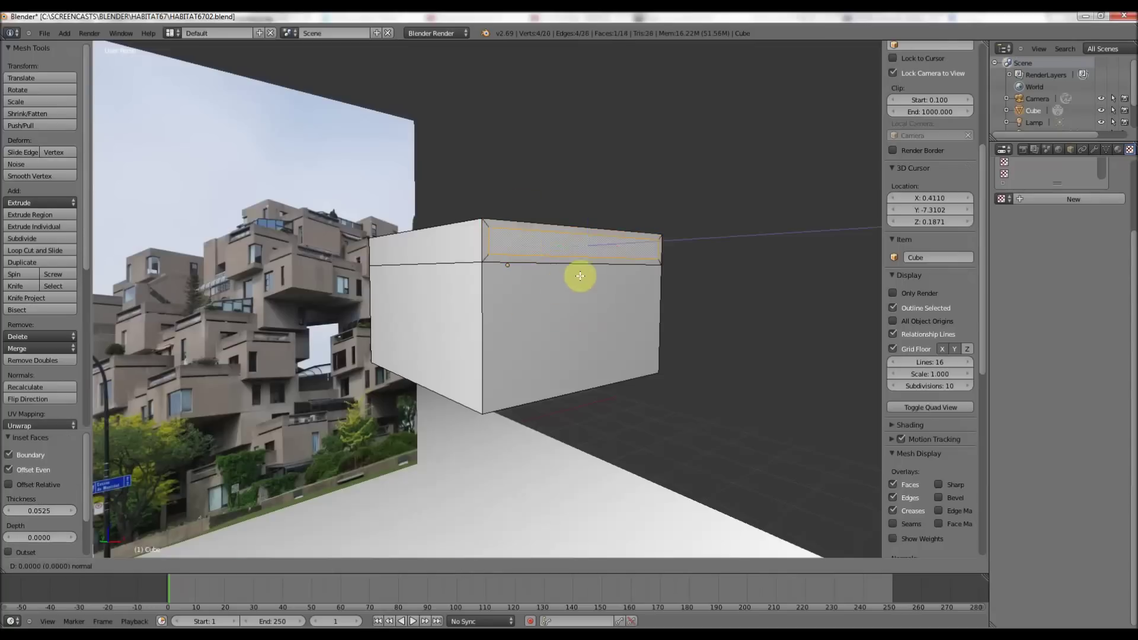
key(e)
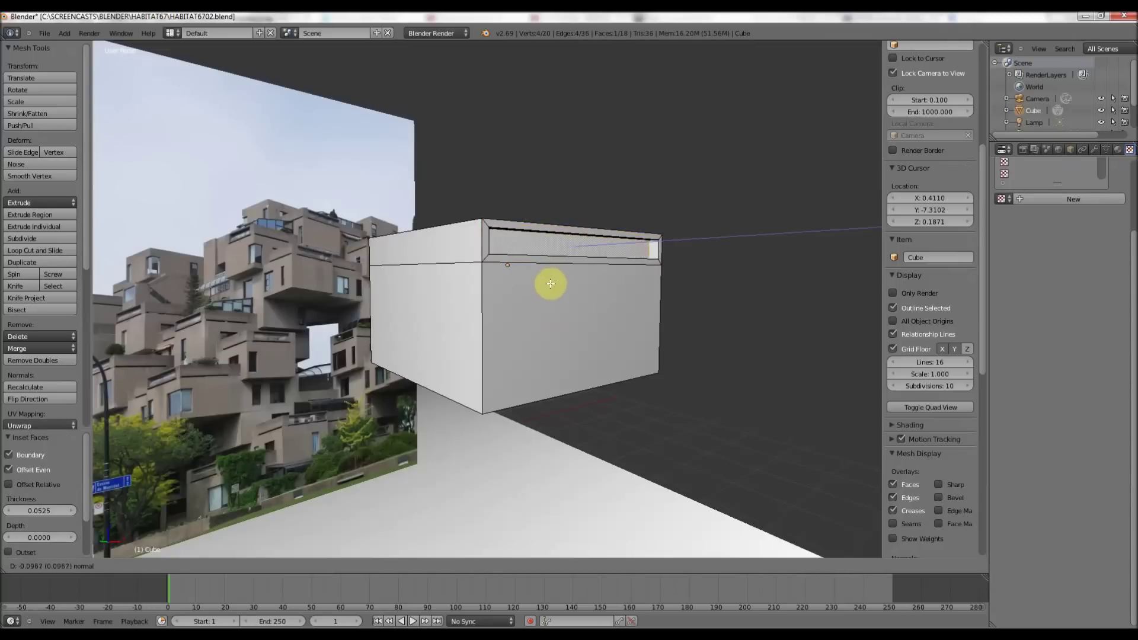
click(550, 284)
scroll(521, 229, up, 8)
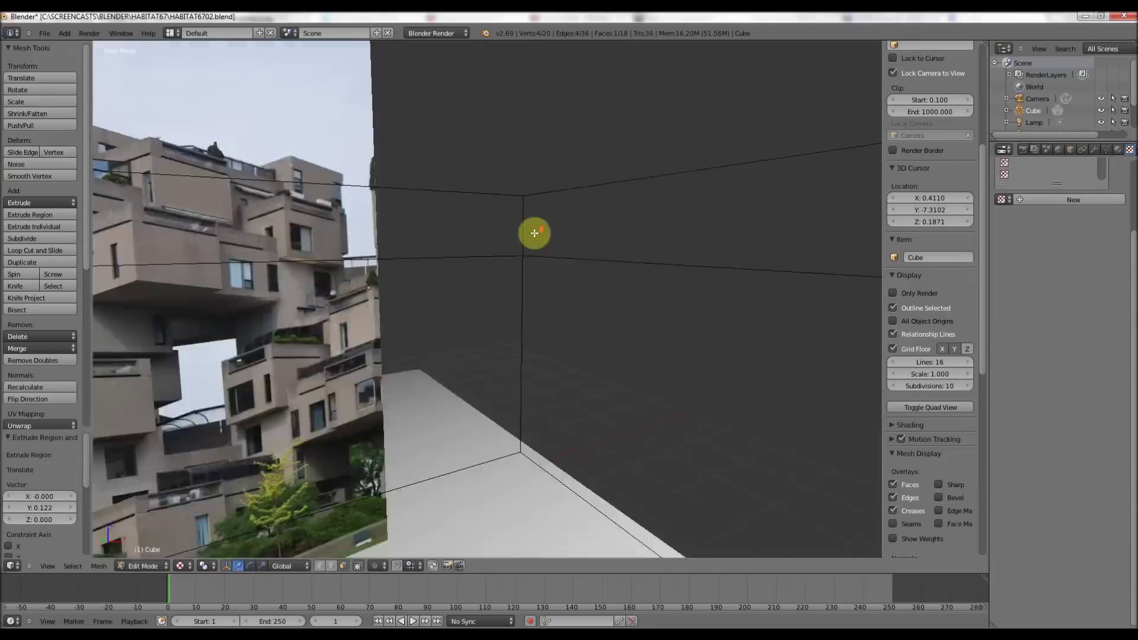
scroll(535, 233, down, 5)
middle_drag(536, 234, 542, 224)
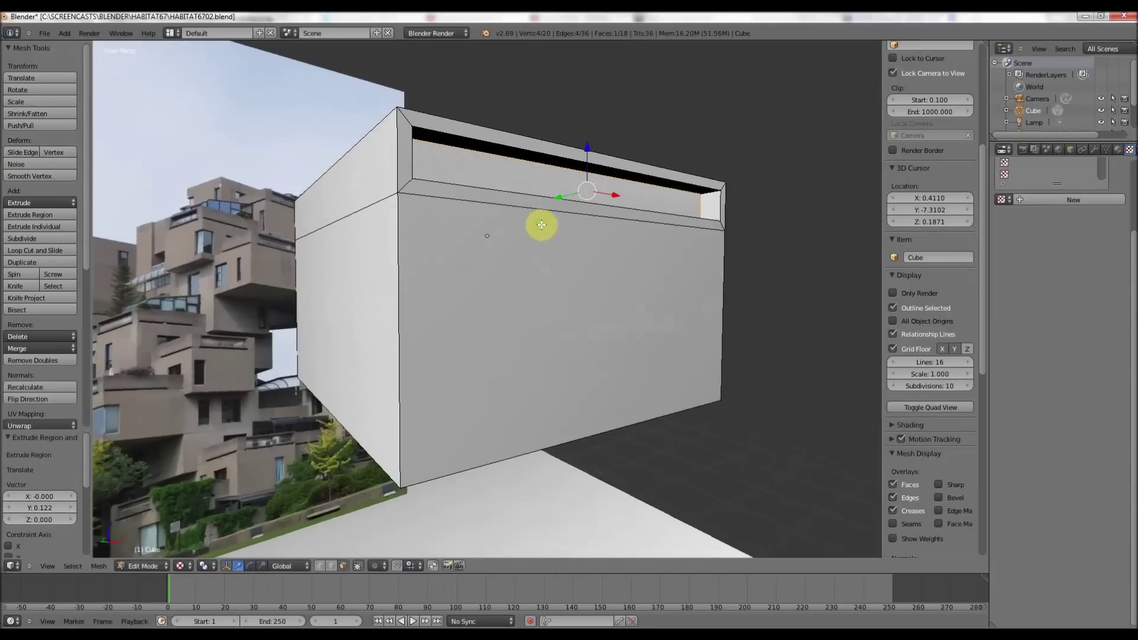
scroll(542, 222, up, 2)
scroll(543, 222, down, 8)
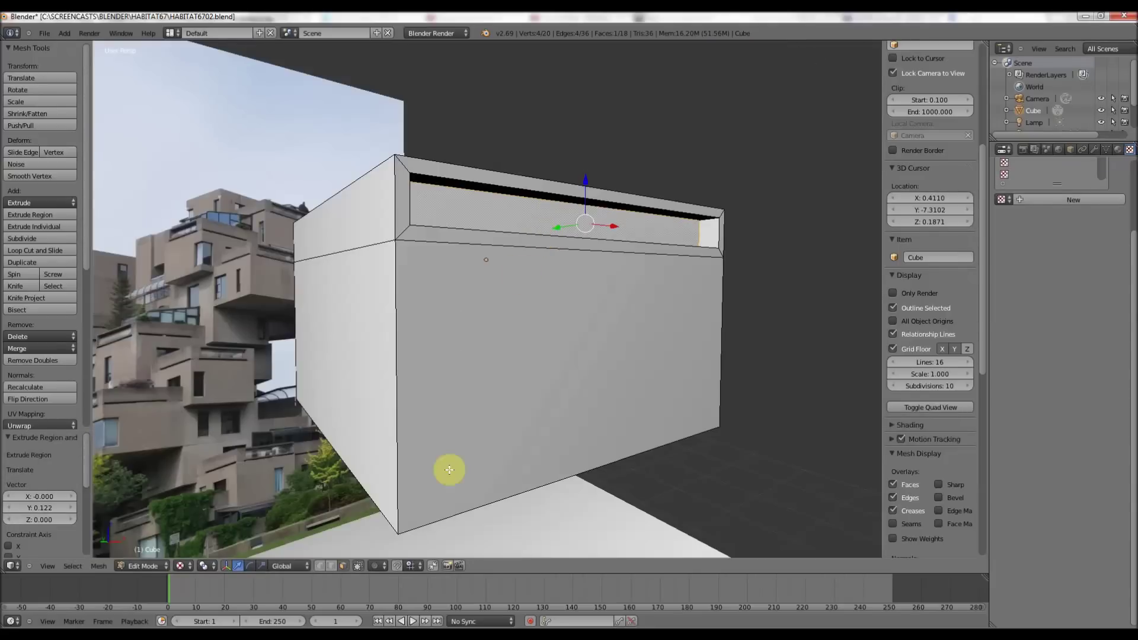
right_click(505, 196)
drag(558, 211, 556, 212)
- Compare the recessed block with the parapet slots and terraces in the building photo, both close up and from a distance
shift+middle_drag(317, 262, 468, 284)
scroll(379, 264, up, 7)
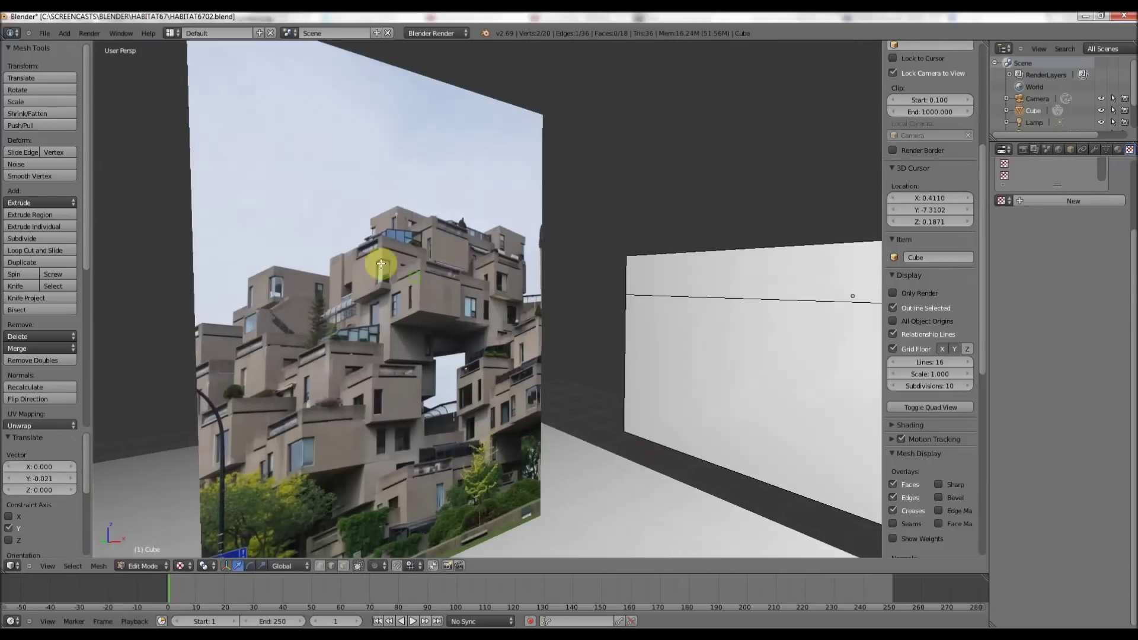
scroll(249, 177, up, 2)
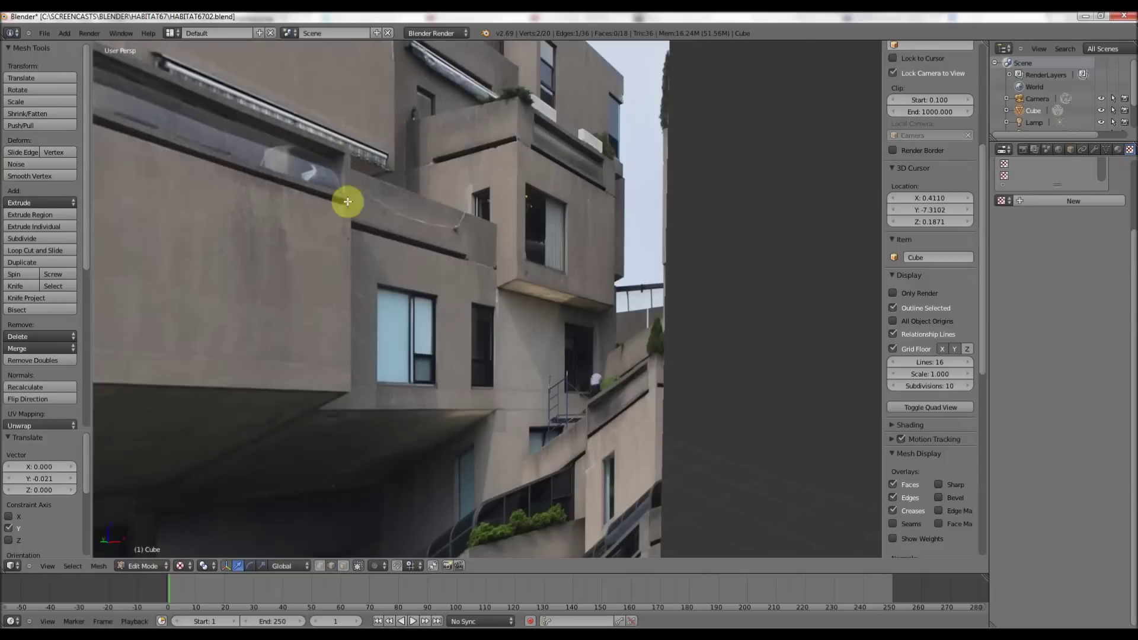
scroll(356, 207, down, 3)
middle_drag(382, 216, 589, 181)
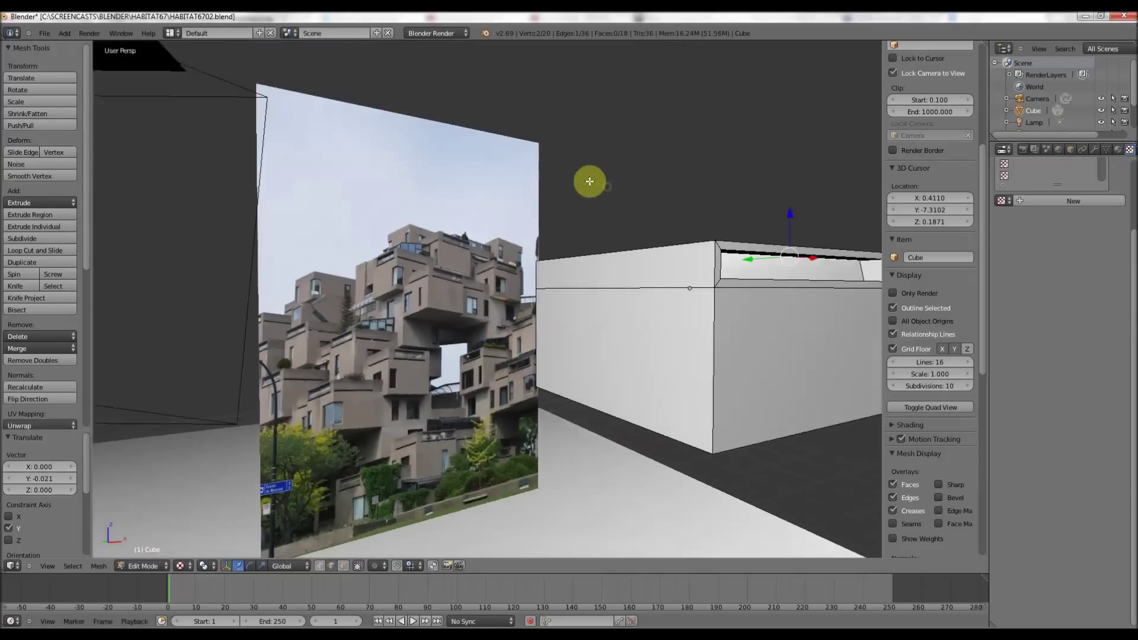
scroll(529, 208, up, 3)
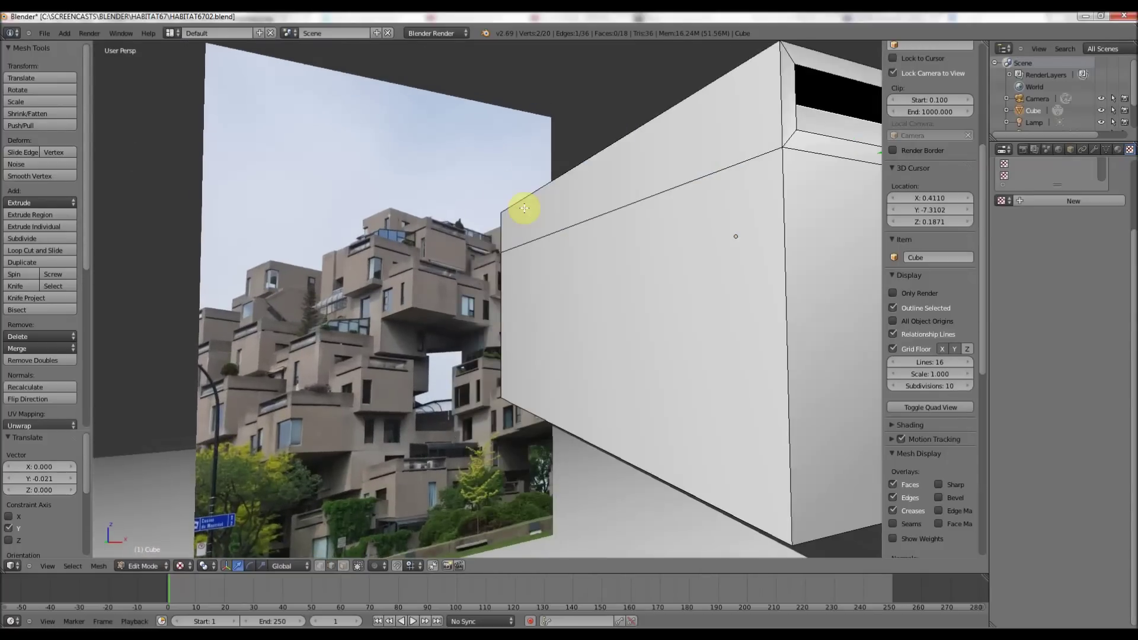
scroll(525, 207, down, 3)
scroll(515, 221, up, 1)
scroll(526, 216, up, 2)
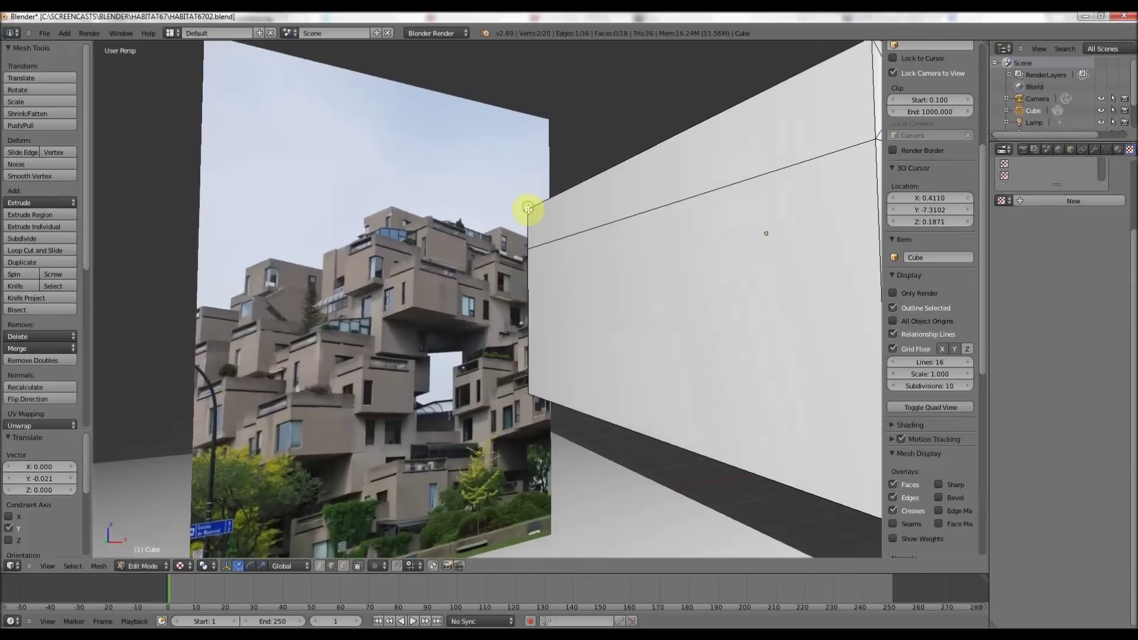
scroll(529, 211, down, 3)
- Select both rear faces opposite the recess and extrude them about 1.49 units along Y to lengthen the block
middle_drag(528, 222, 607, 264)
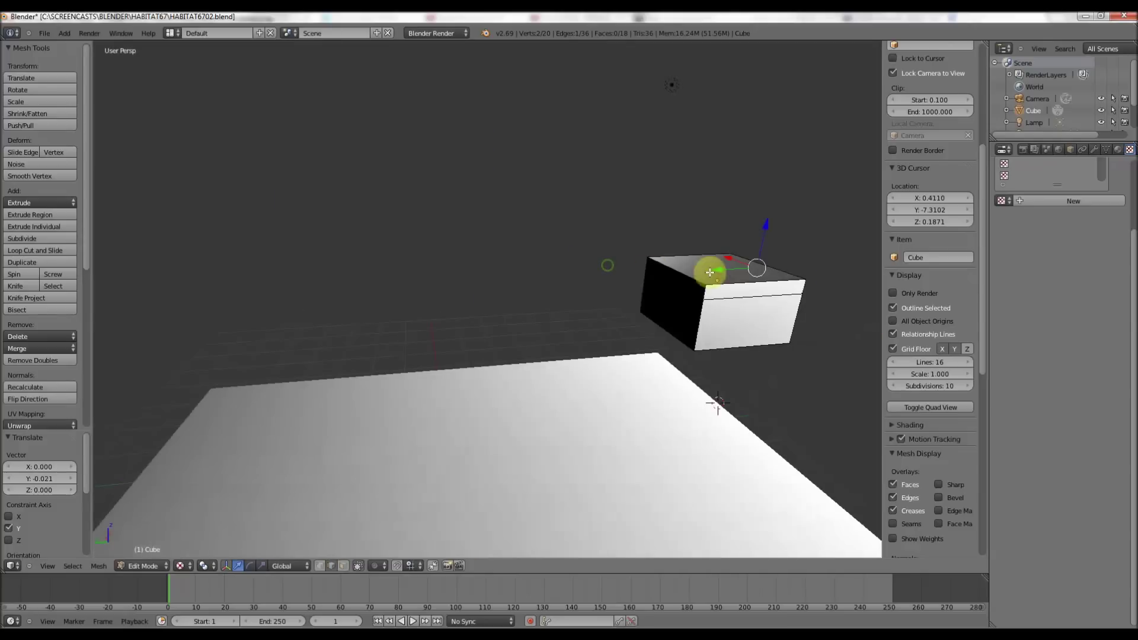
right_click(672, 287)
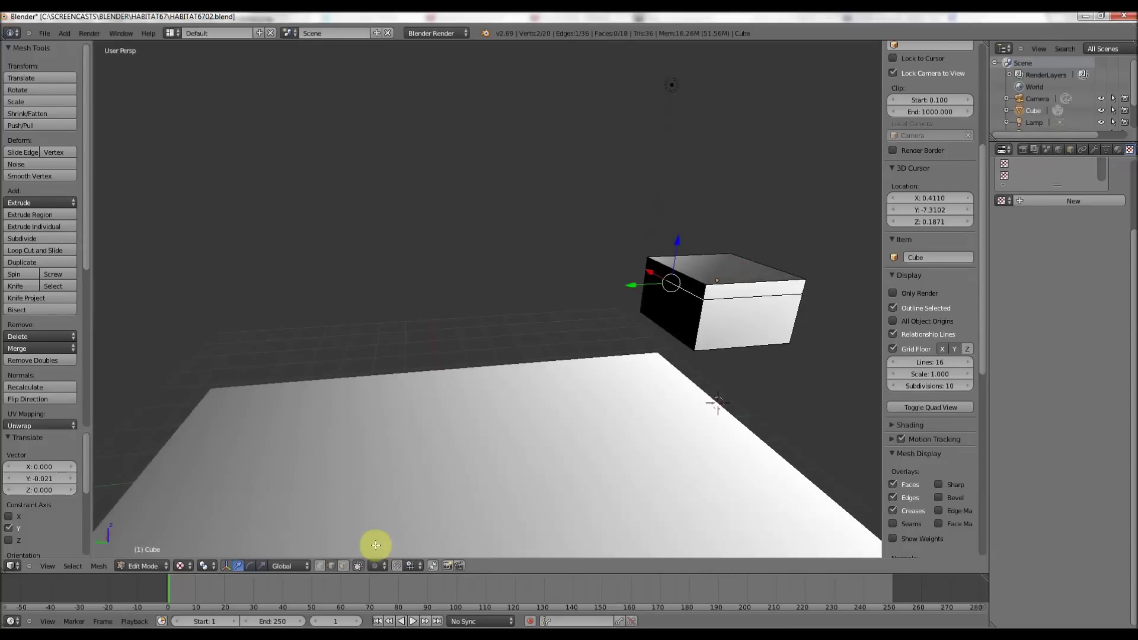
click(344, 566)
right_click(667, 308)
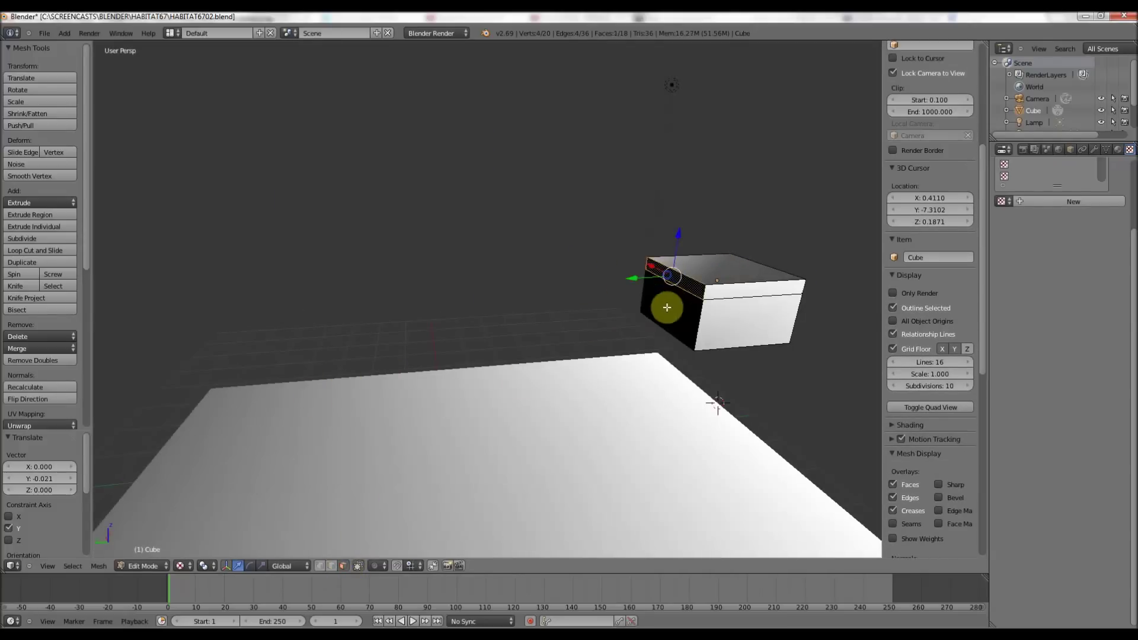
key(e)
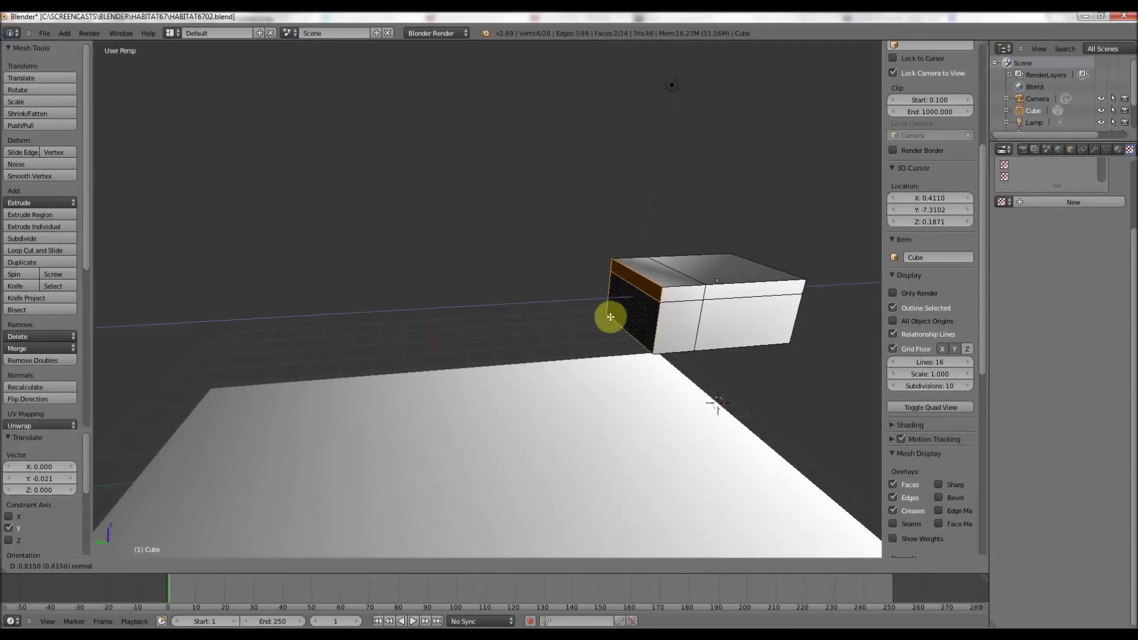
click(596, 321)
middle_drag(595, 321, 572, 255)
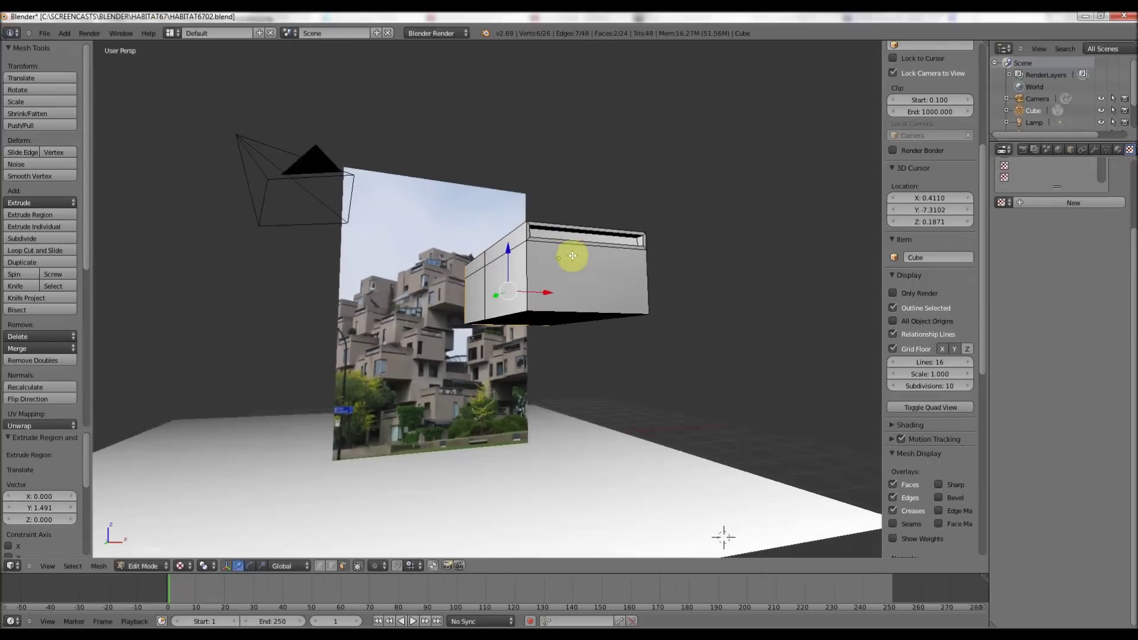
- Select the two side faces next to the recessed front and return to Object Mode
ctrl+right_click(514, 239)
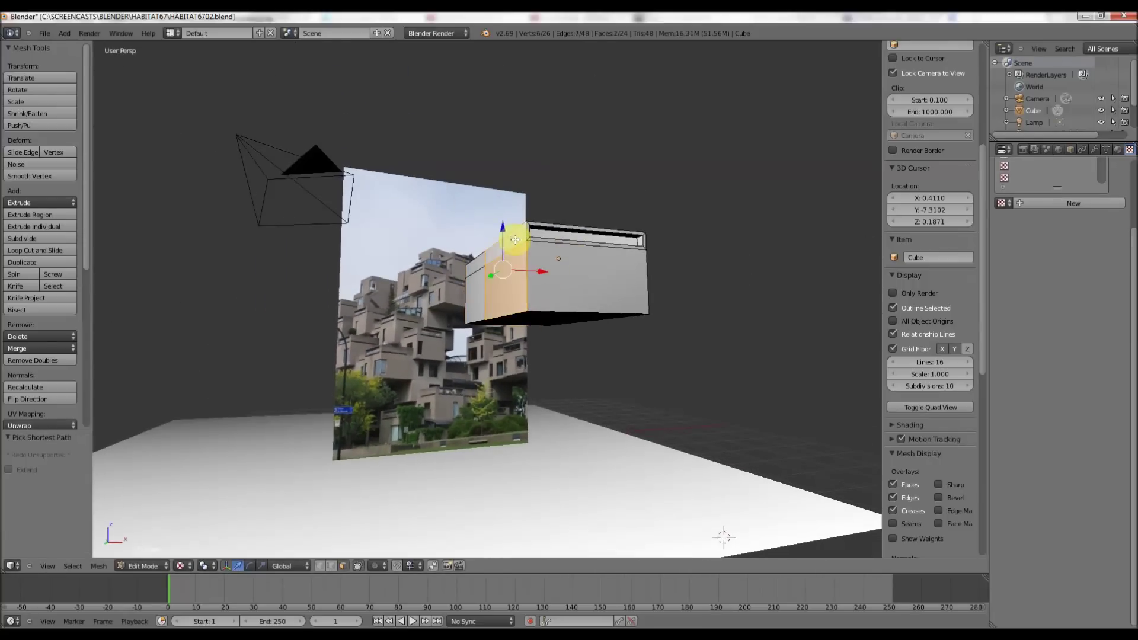
middle_drag(510, 238, 512, 241)
key(Tab)
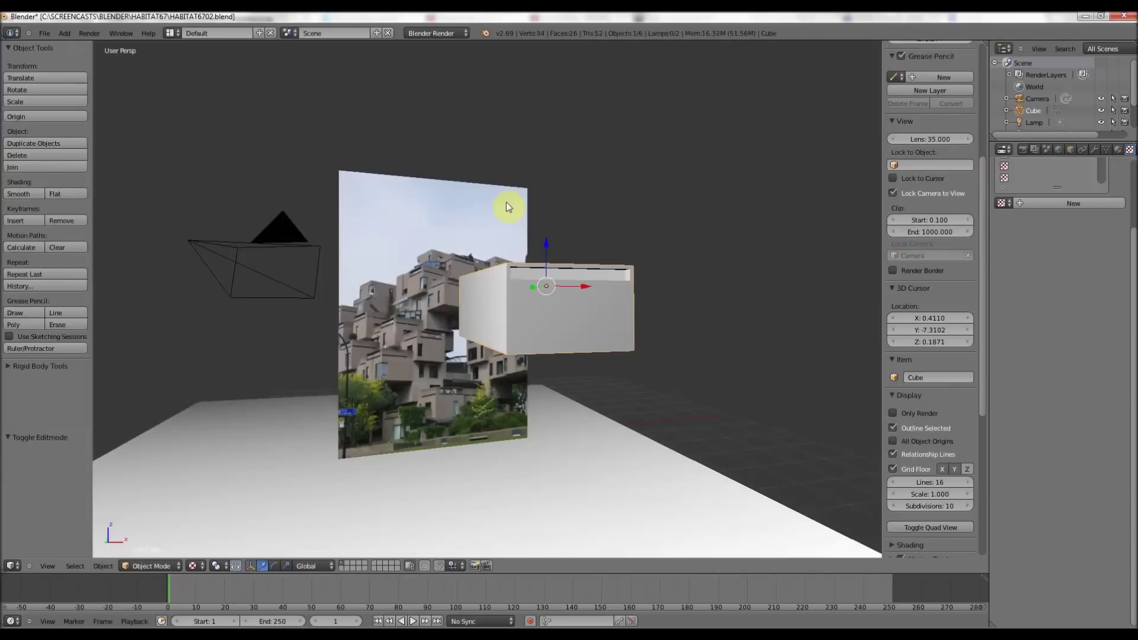
middle_drag(507, 201, 513, 221)
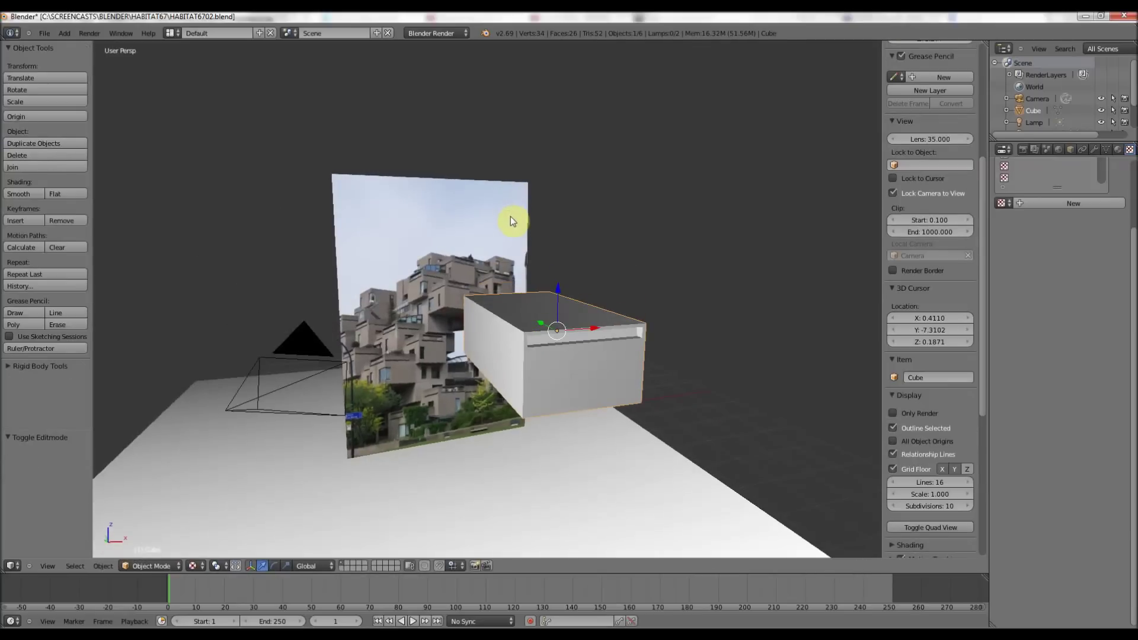
key(s)
key(y)
key(Escape)
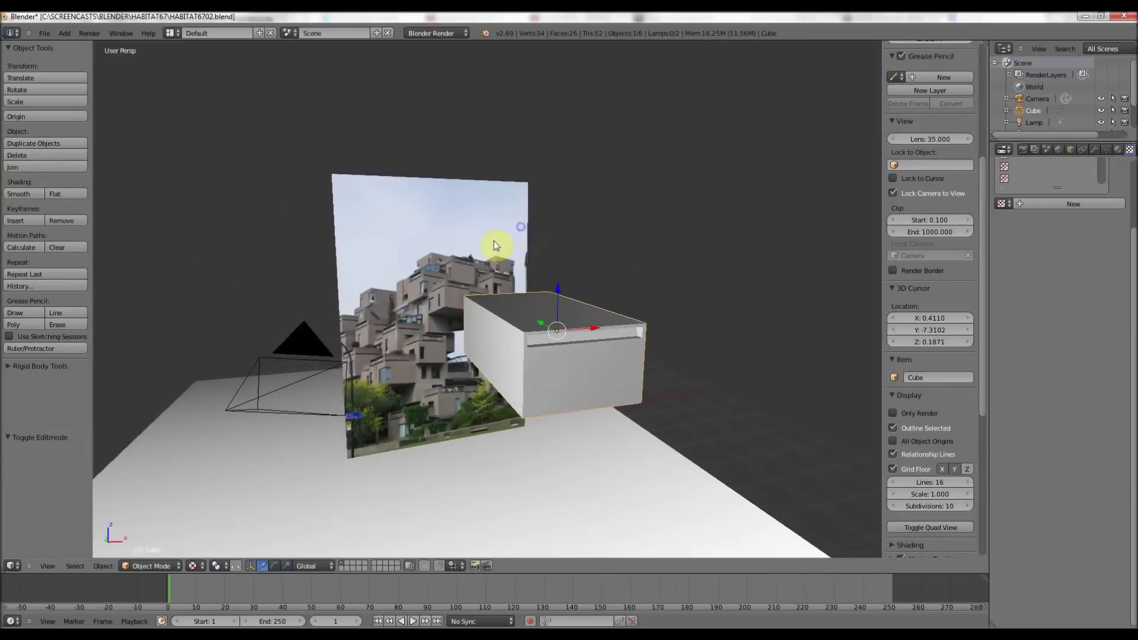
- Scale the whole block uniformly by about 0.9
key(s)
click(497, 254)
key(x)
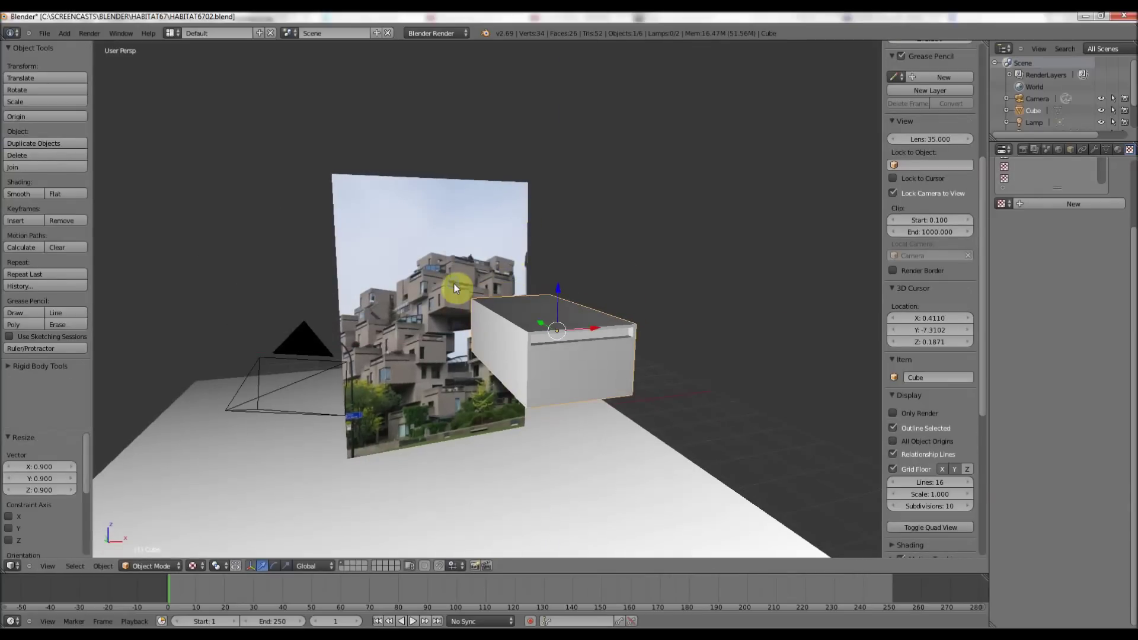
key(Tab)
key(Tab)
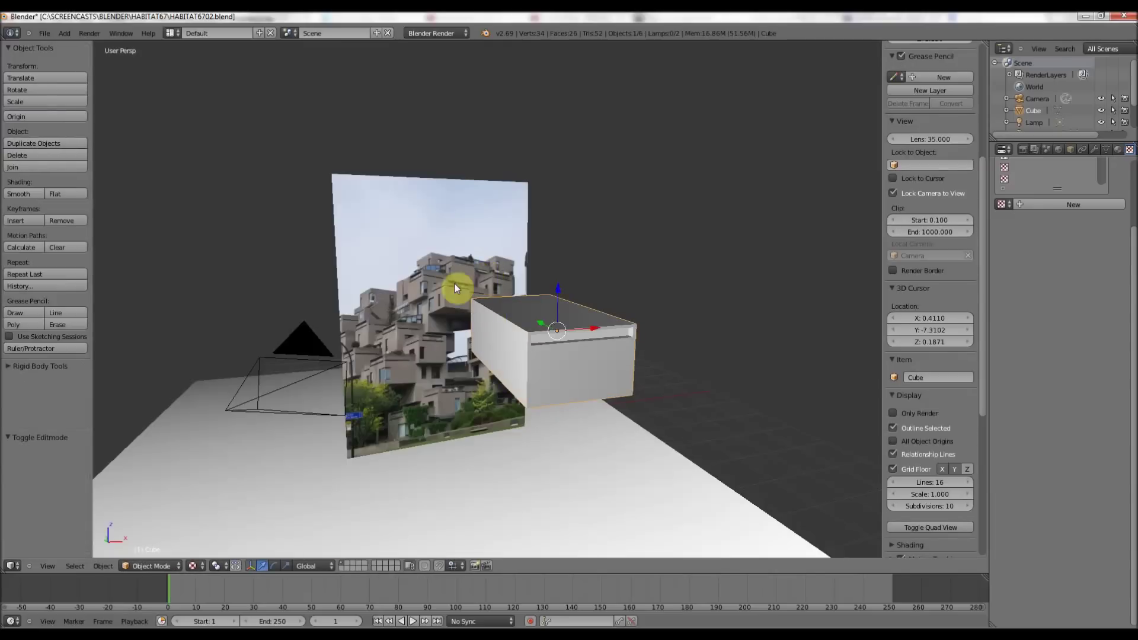
- Narrow the block by scaling it about 0.804 along the X axis
key(s)
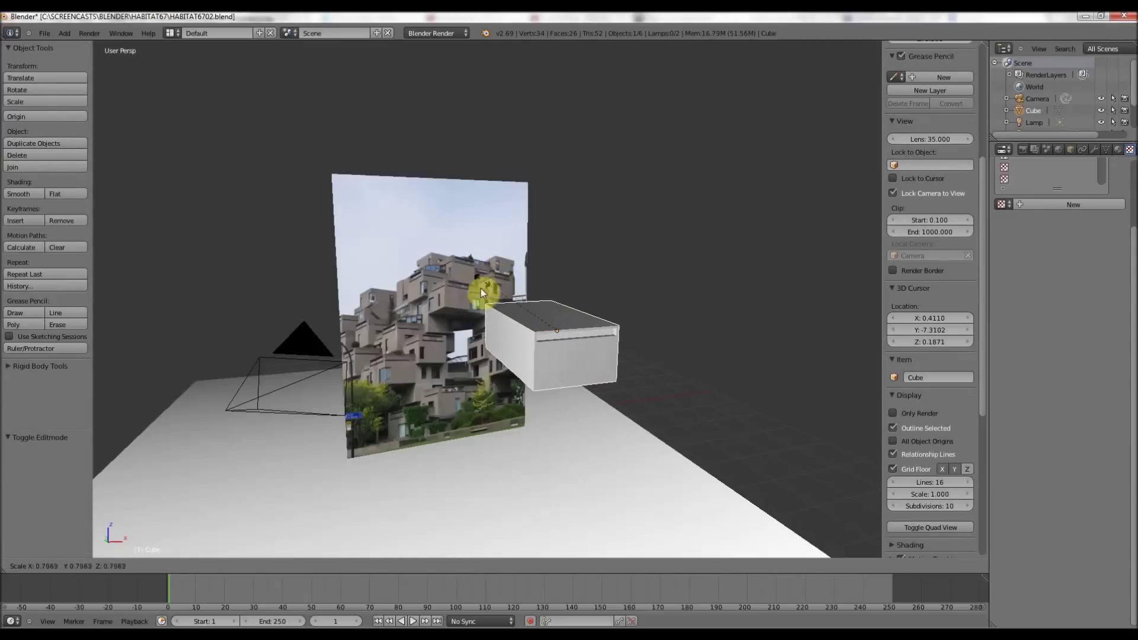
key(x)
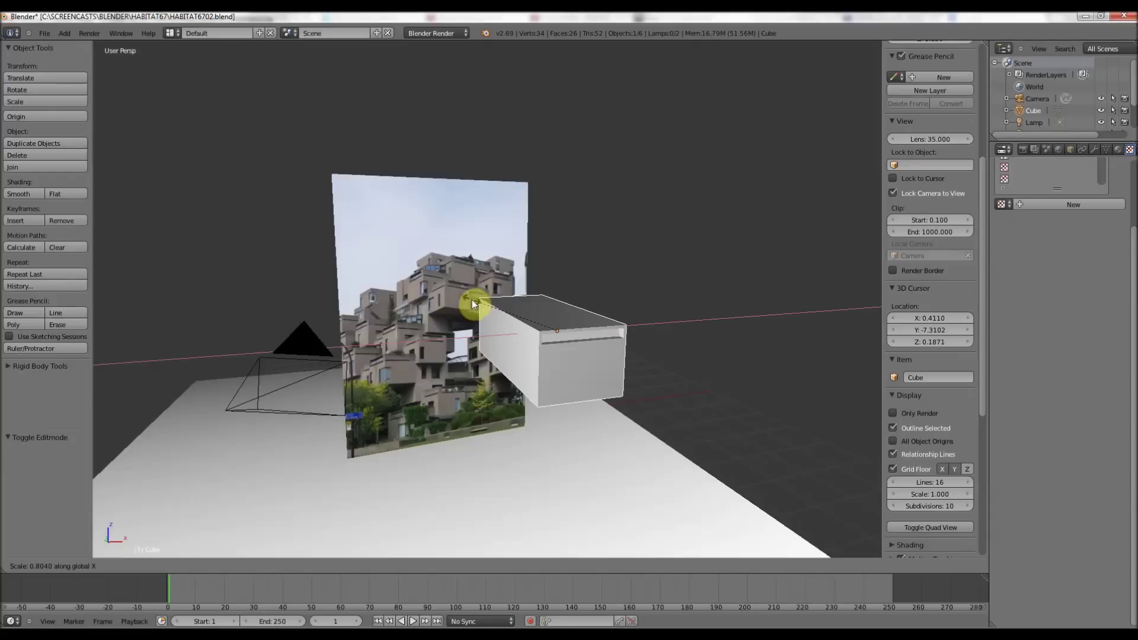
click(472, 299)
- Shrink the block uniformly by about 0.477 to suit the size of the units in the photo
middle_drag(445, 300, 463, 264)
scroll(471, 262, up, 3)
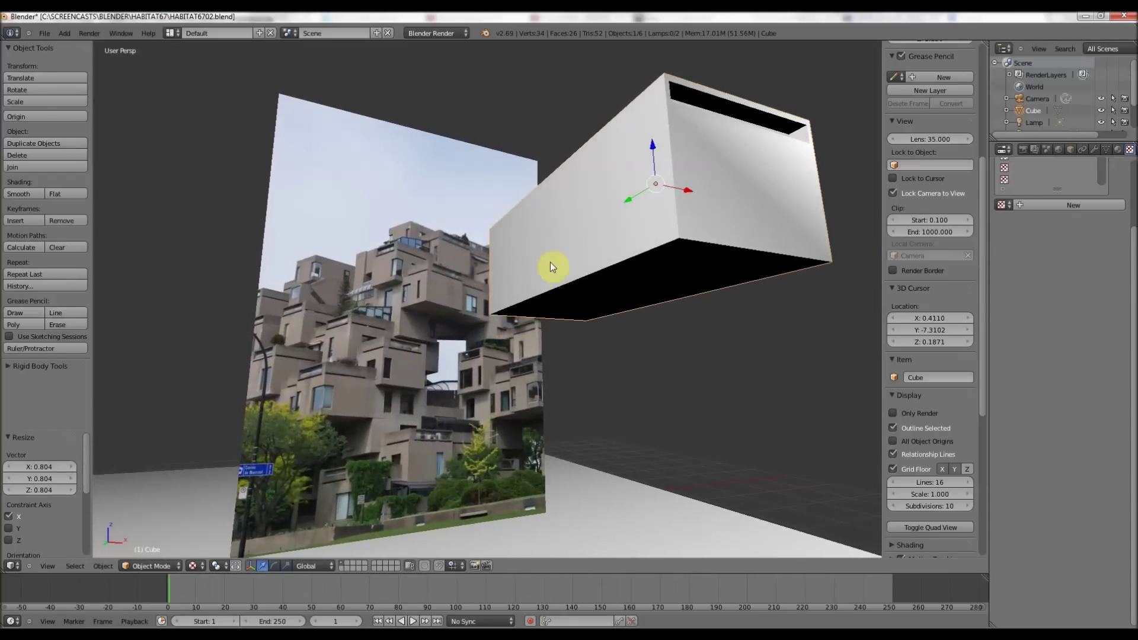
key(s)
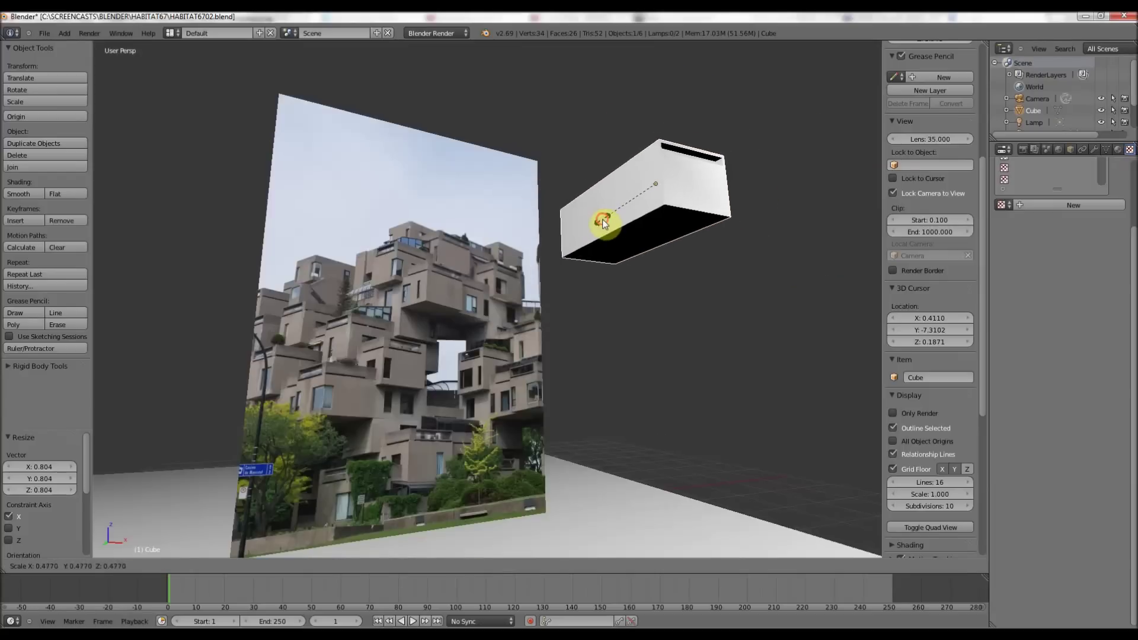
click(602, 219)
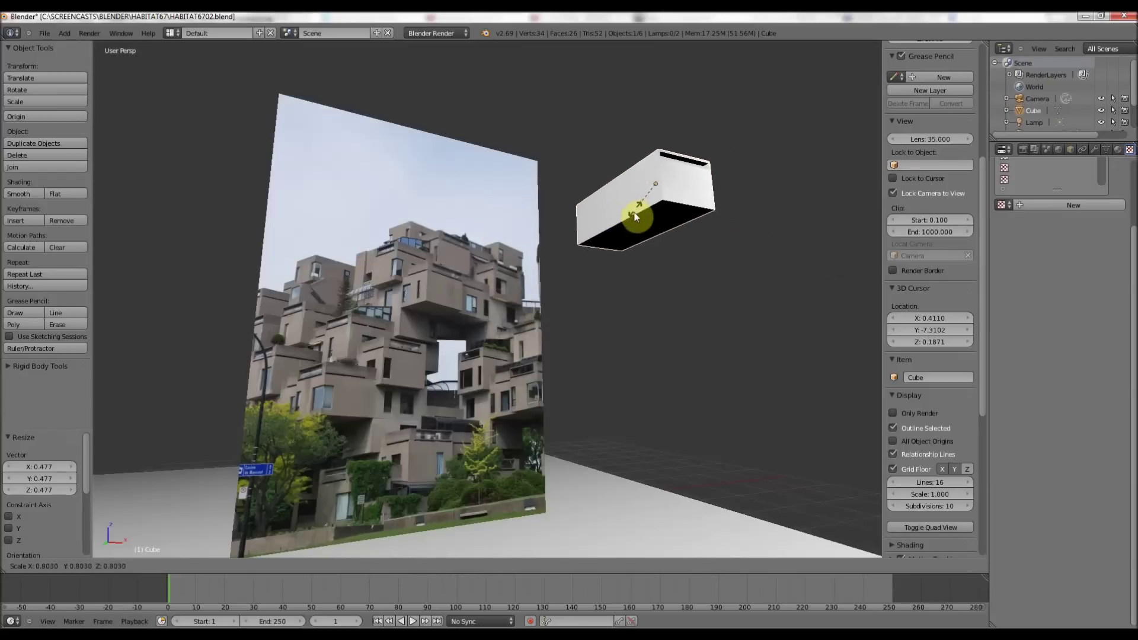
- Flatten the block by scaling it to about 0.817 along the Z axis
key(s)
key(z)
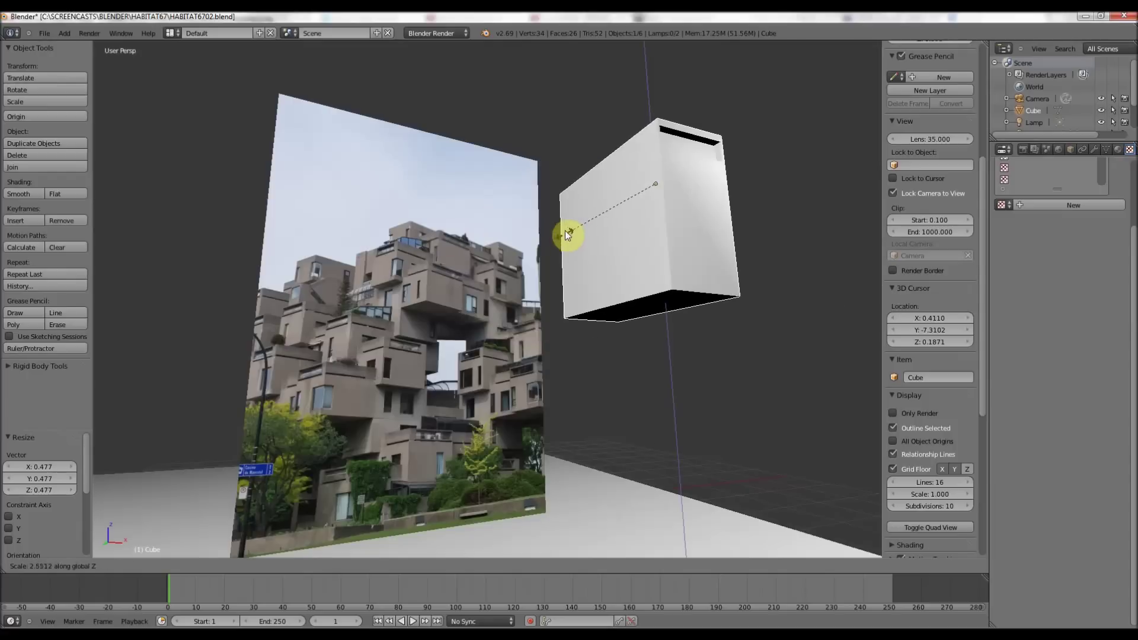
click(627, 173)
scroll(582, 200, up, 3)
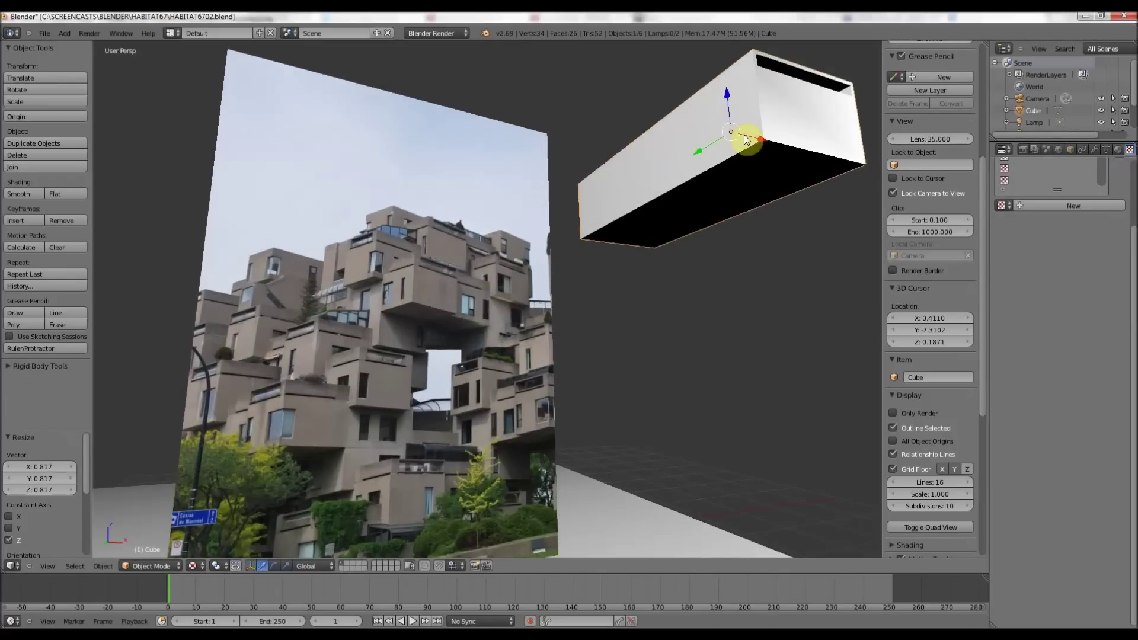
- Duplicate the block, raise the copy above the original and adjust its offset along the Y axis
scroll(646, 104, down, 3)
middle_drag(635, 152, 505, 212)
scroll(505, 211, up, 2)
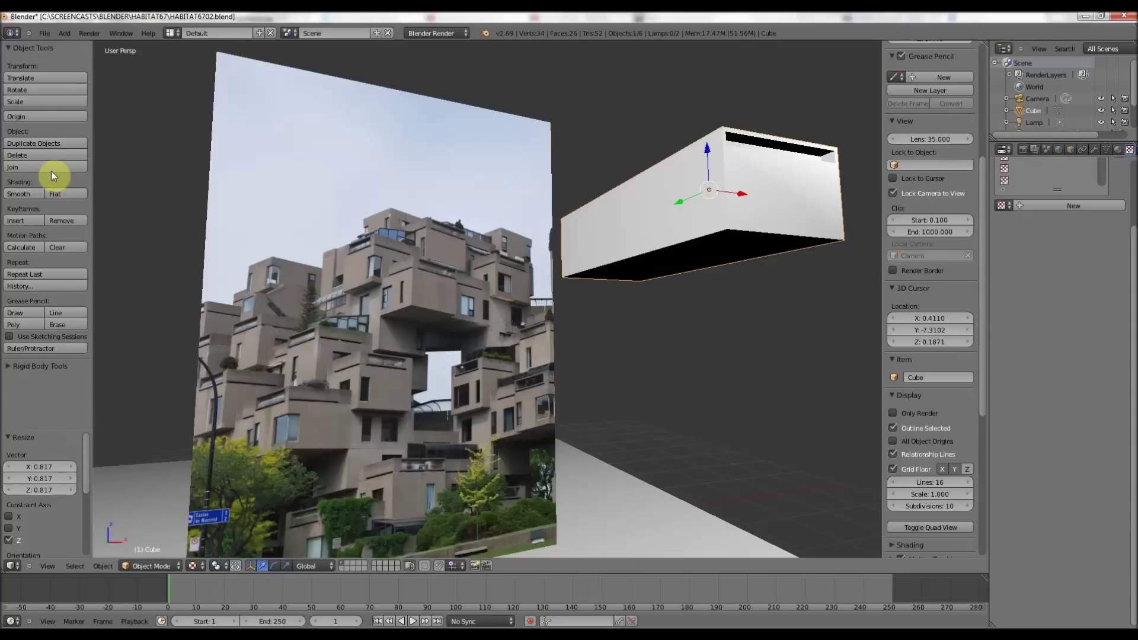
click(48, 147)
click(347, 229)
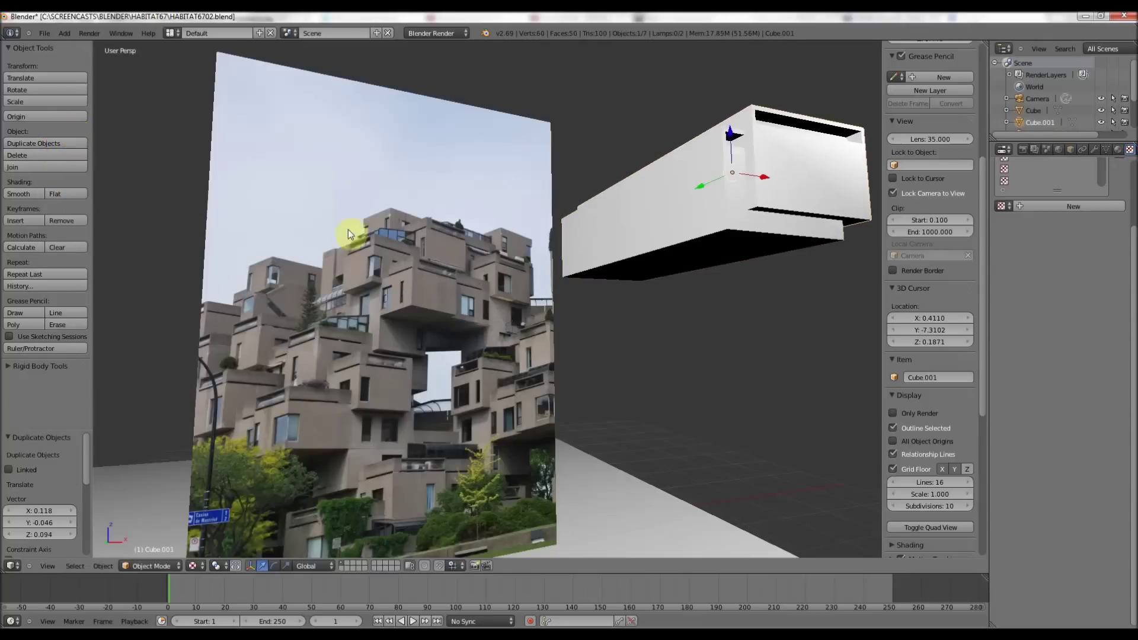
drag(730, 145, 714, 82)
drag(694, 125, 719, 136)
mouse_move(722, 143)
middle_down()
mouse_move(688, 166)
mouse_move(721, 140)
mouse_move(710, 144)
middle_up()
- Select the original lower block and shift it about -0.028 along the Y axis
right_click(664, 195)
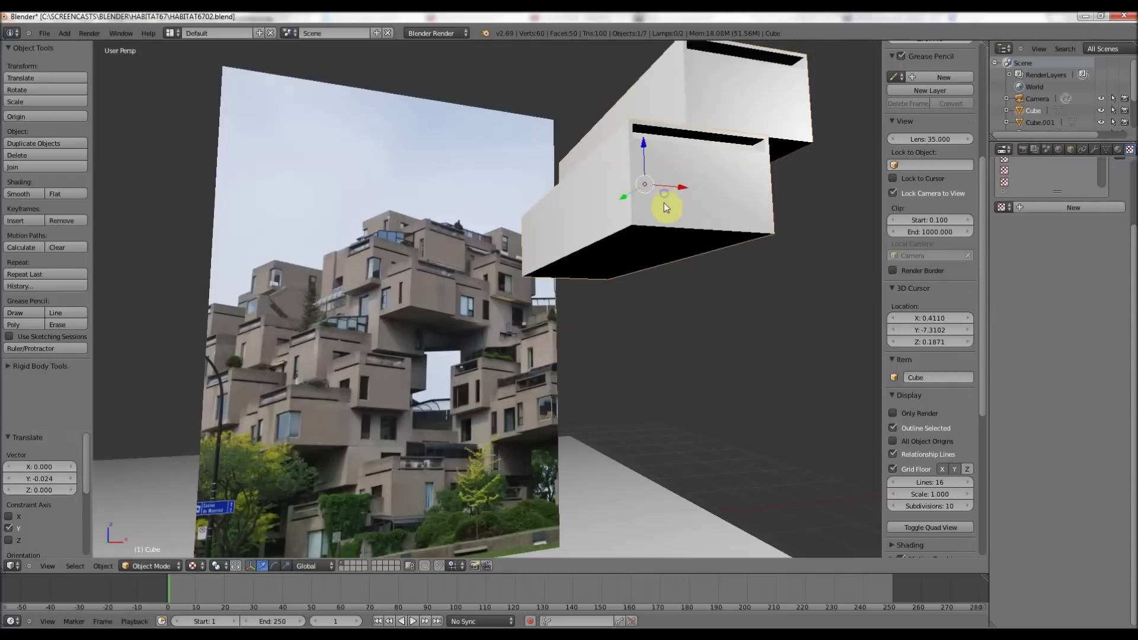
drag(630, 194, 635, 194)
middle_drag(738, 232, 745, 233)
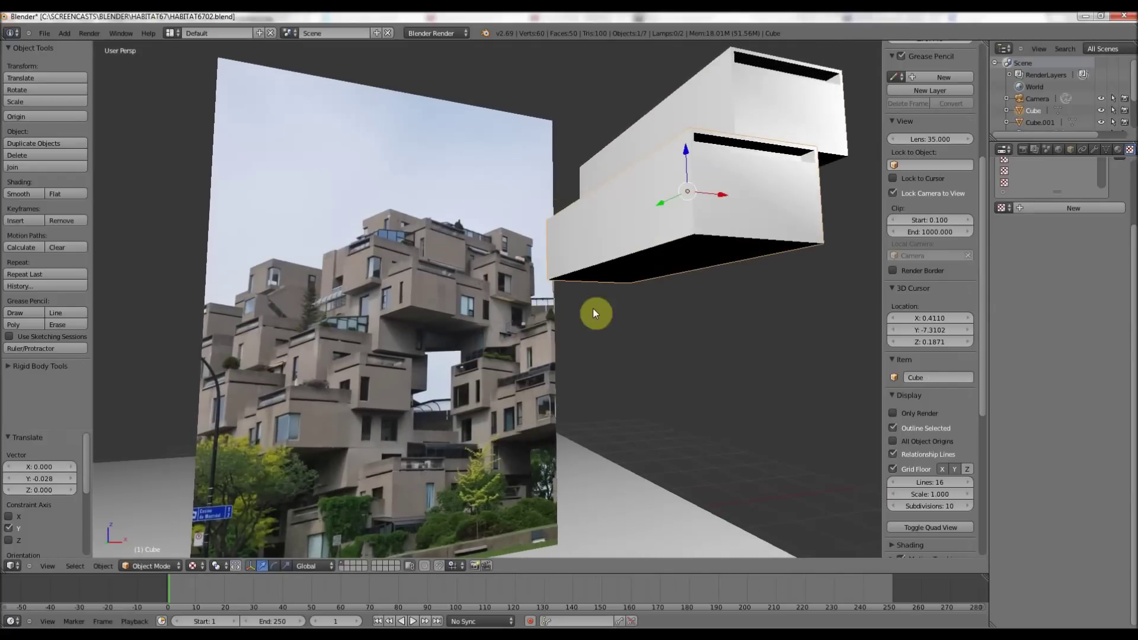
scroll(600, 211, down, 5)
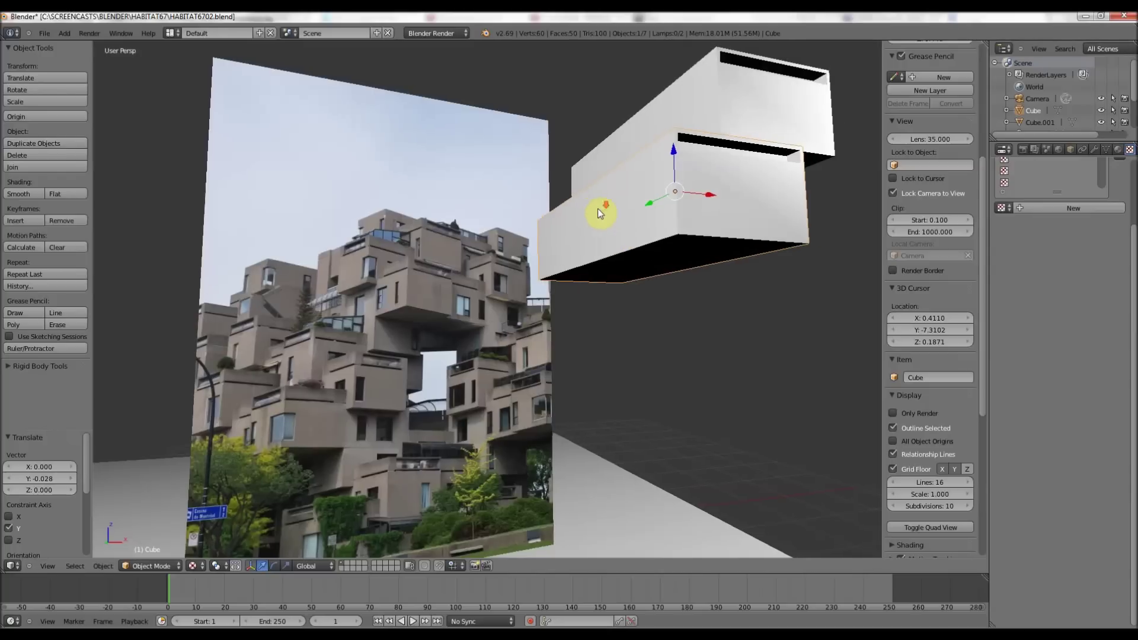
- Duplicate the lower block and move the copy about 0.388 down along Z, leaving a gap beneath the upper pair
middle_drag(574, 240, 545, 236)
scroll(555, 239, up, 3)
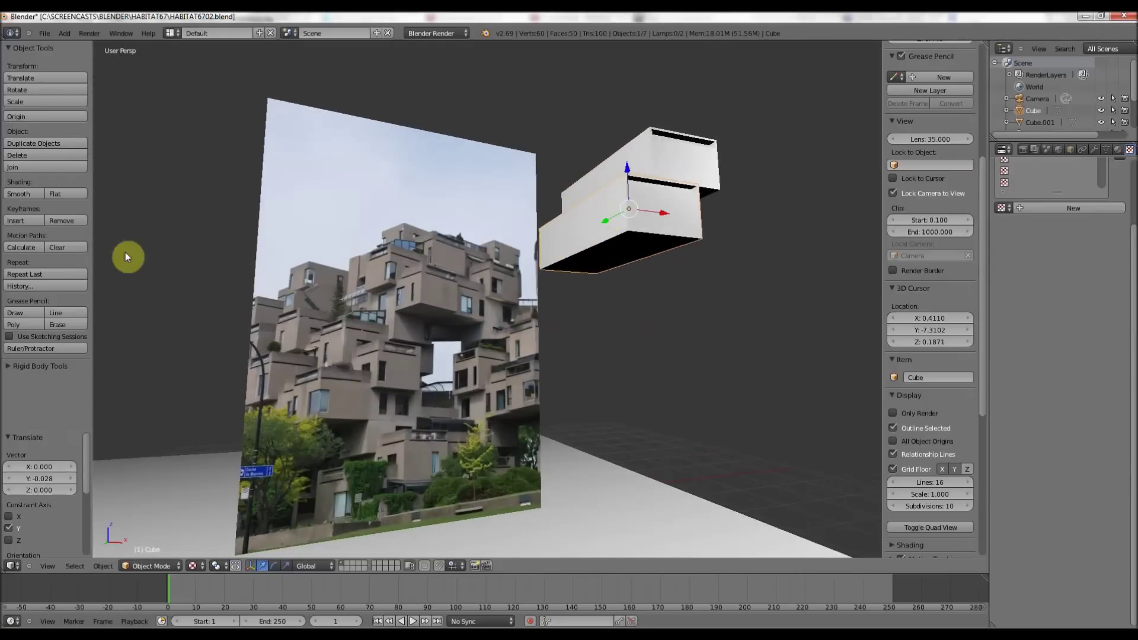
click(34, 144)
click(48, 199)
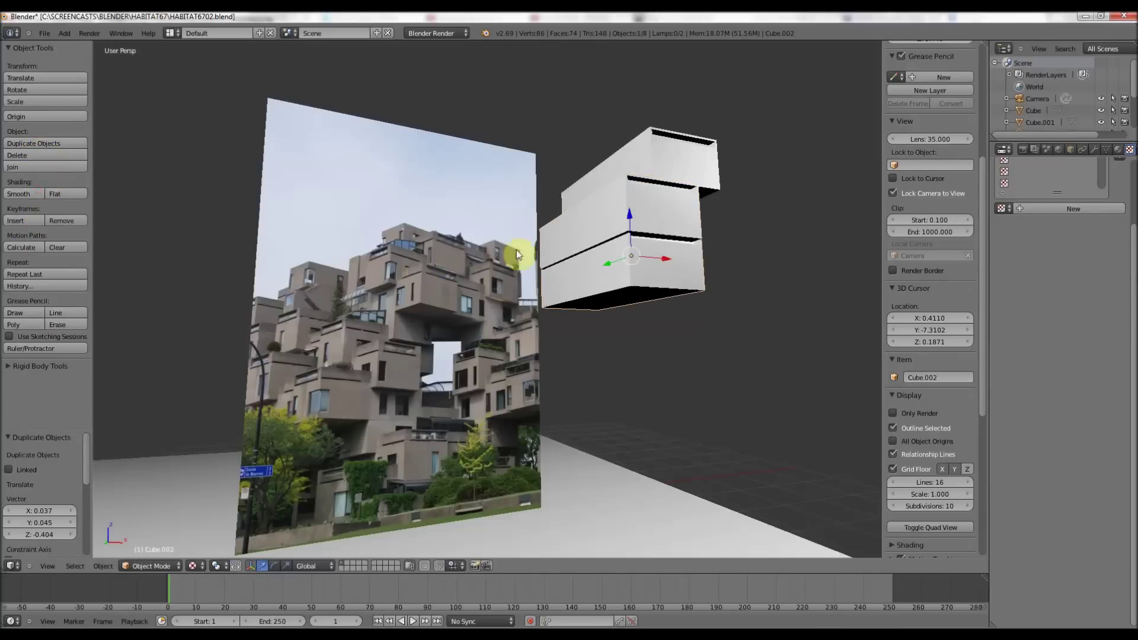
drag(630, 228, 627, 269)
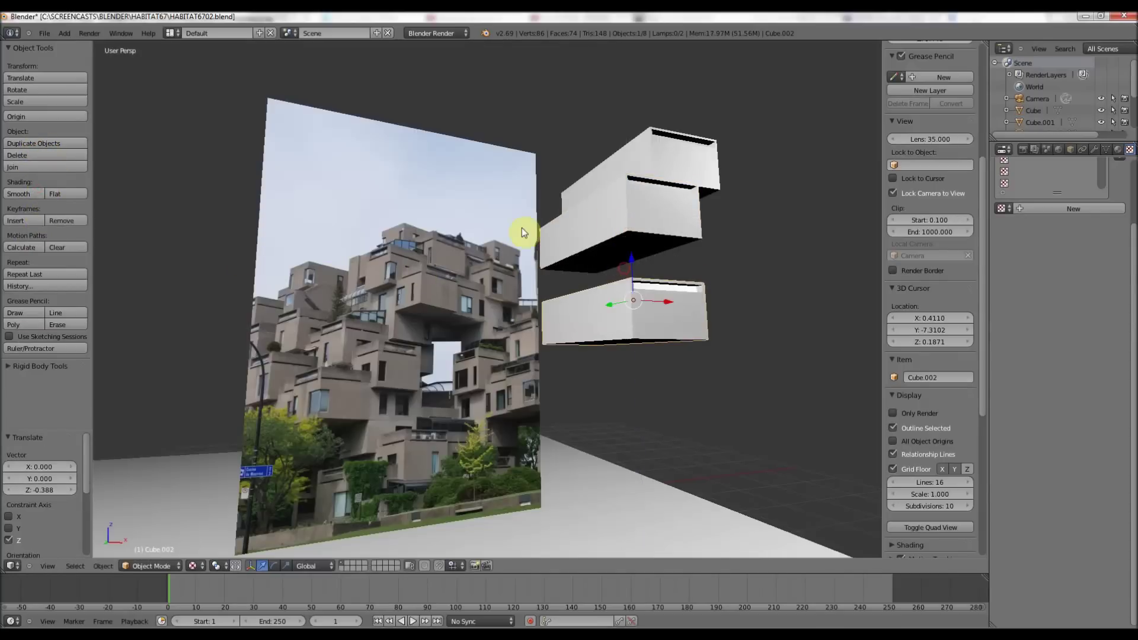
- Lower the third block by about 0.232 more and shift it back along the Y axis
shift+middle_drag(522, 227, 640, 174)
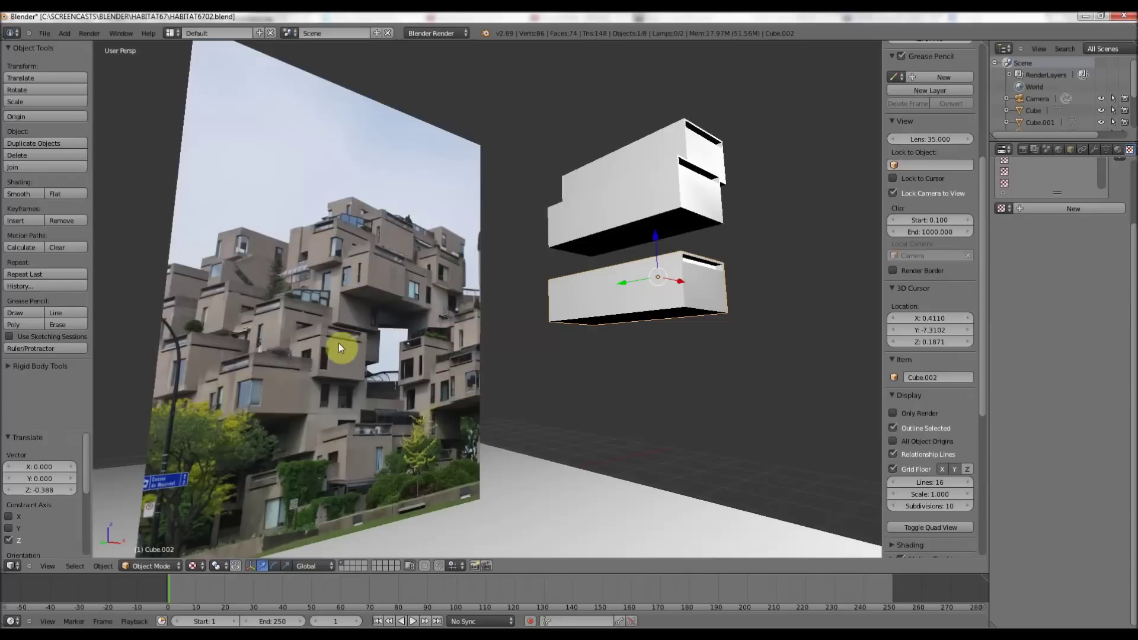
drag(655, 255, 656, 284)
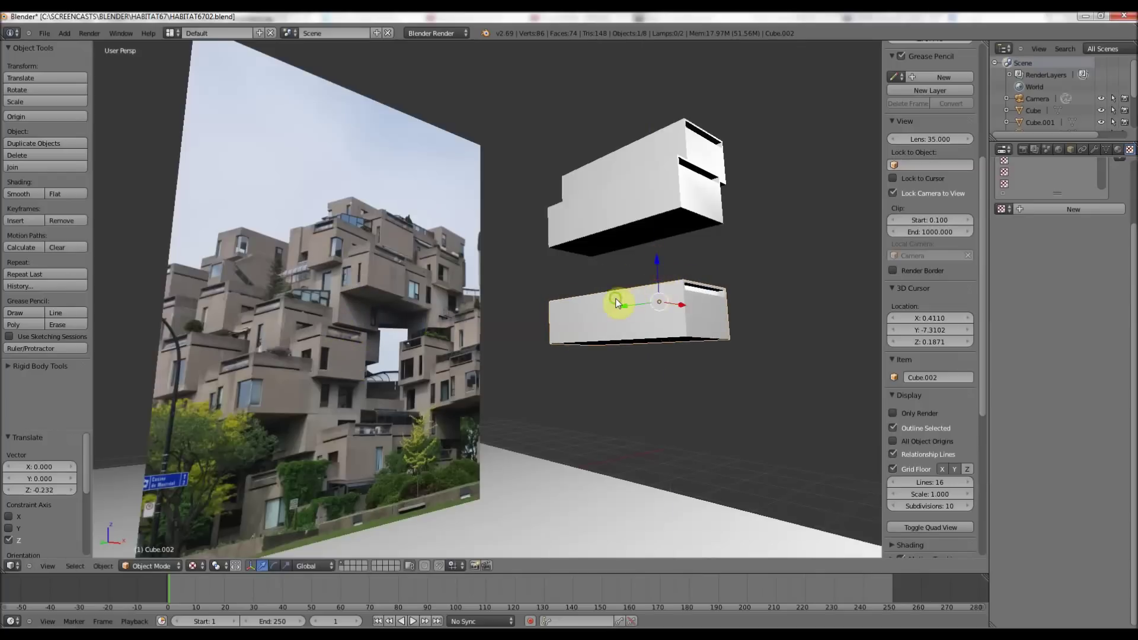
middle_drag(617, 302, 534, 314)
drag(552, 309, 538, 312)
middle_drag(585, 236, 583, 224)
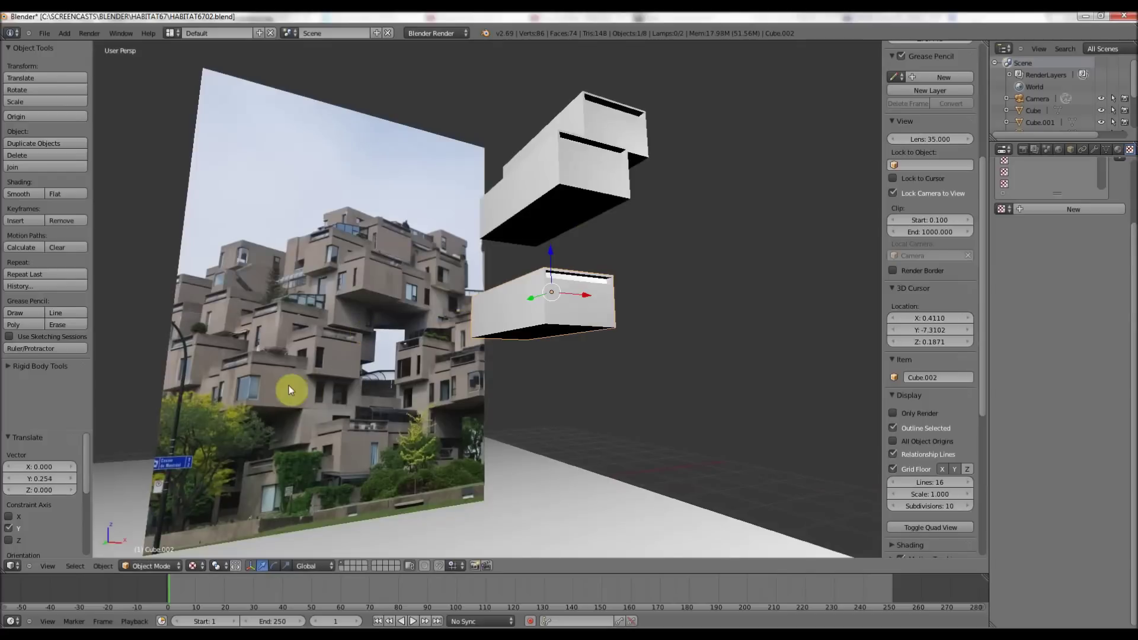
- Duplicate the third block and place the copy near the ground, offset about 0.598 in X, -0.061 in Y and -1.134 in Z
middle_drag(253, 377, 363, 436)
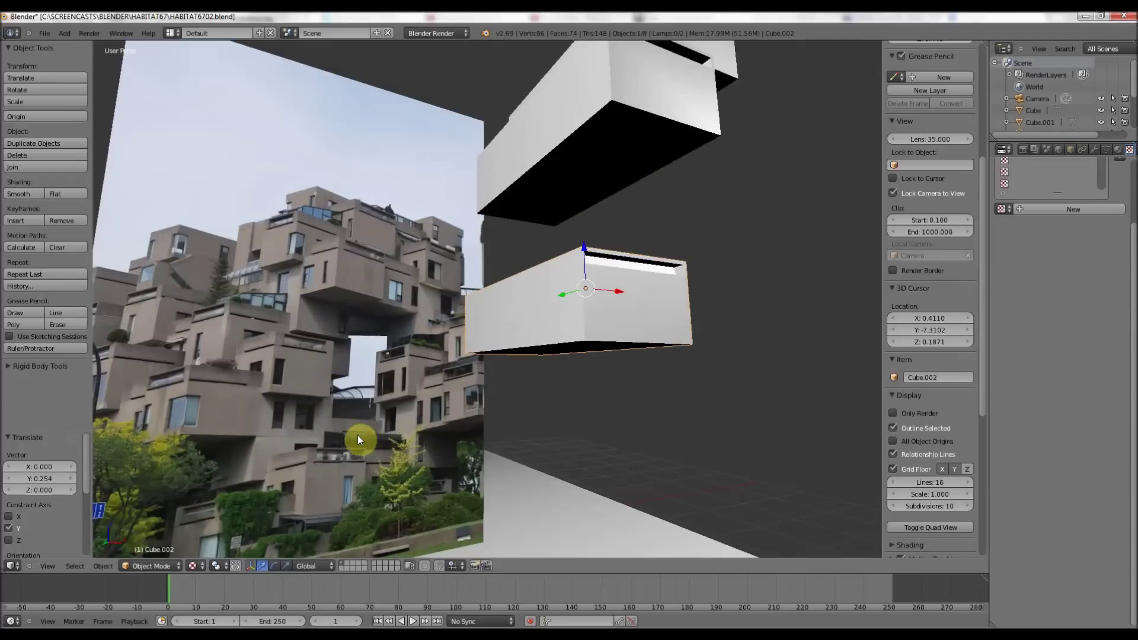
scroll(465, 322, down, 2)
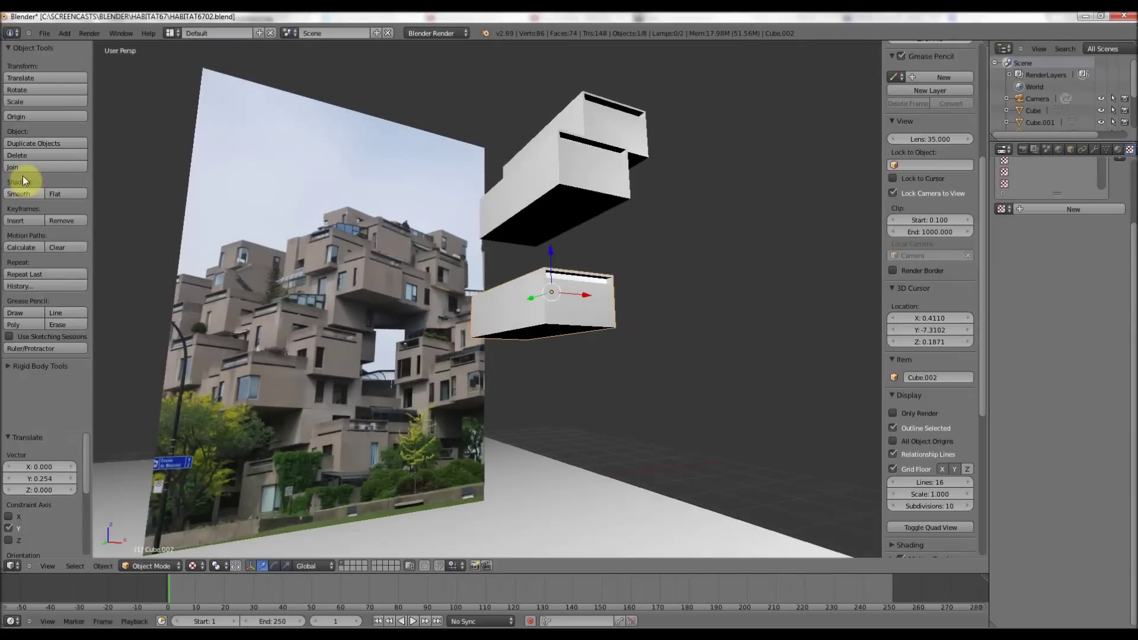
click(33, 143)
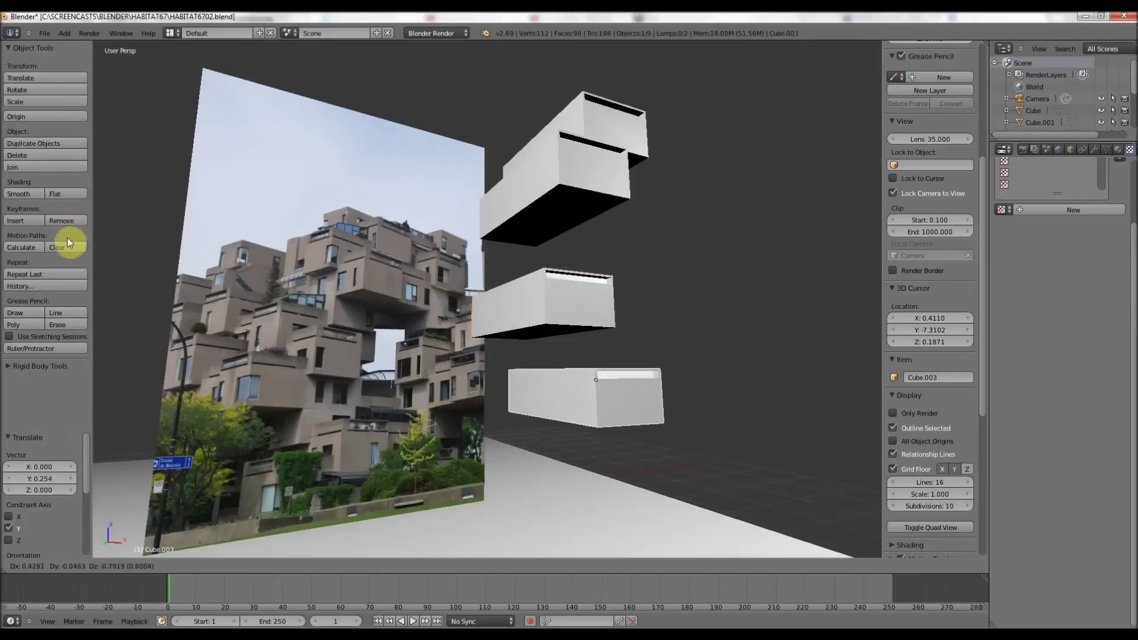
click(85, 273)
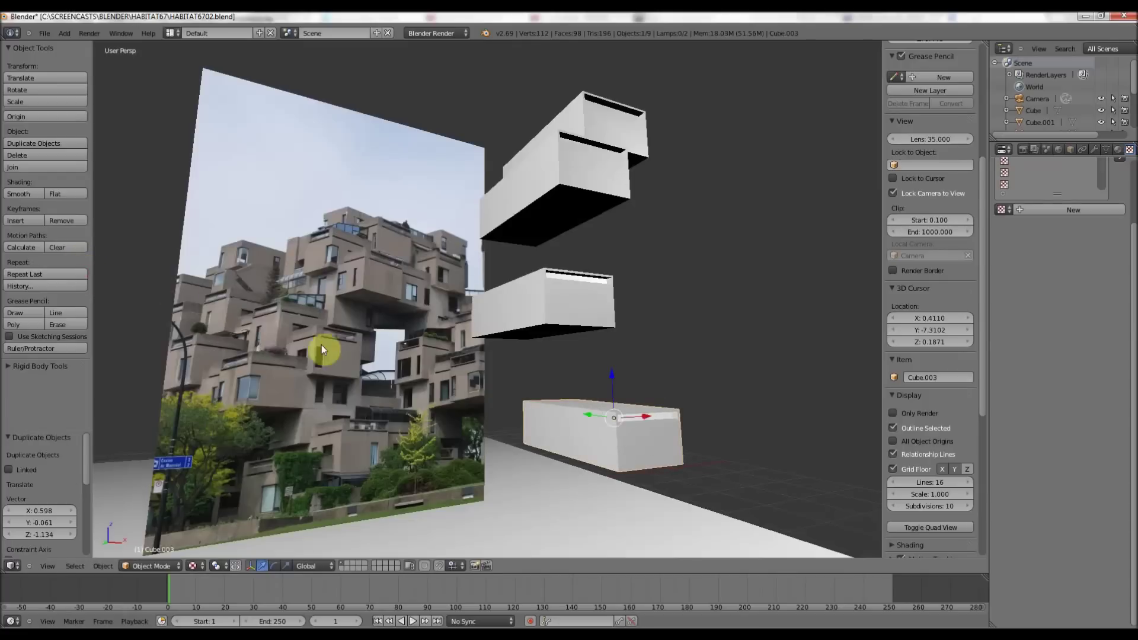
- Shift the block near the ground about -0.223 along Y and -0.2 along X
middle_drag(332, 354, 358, 367)
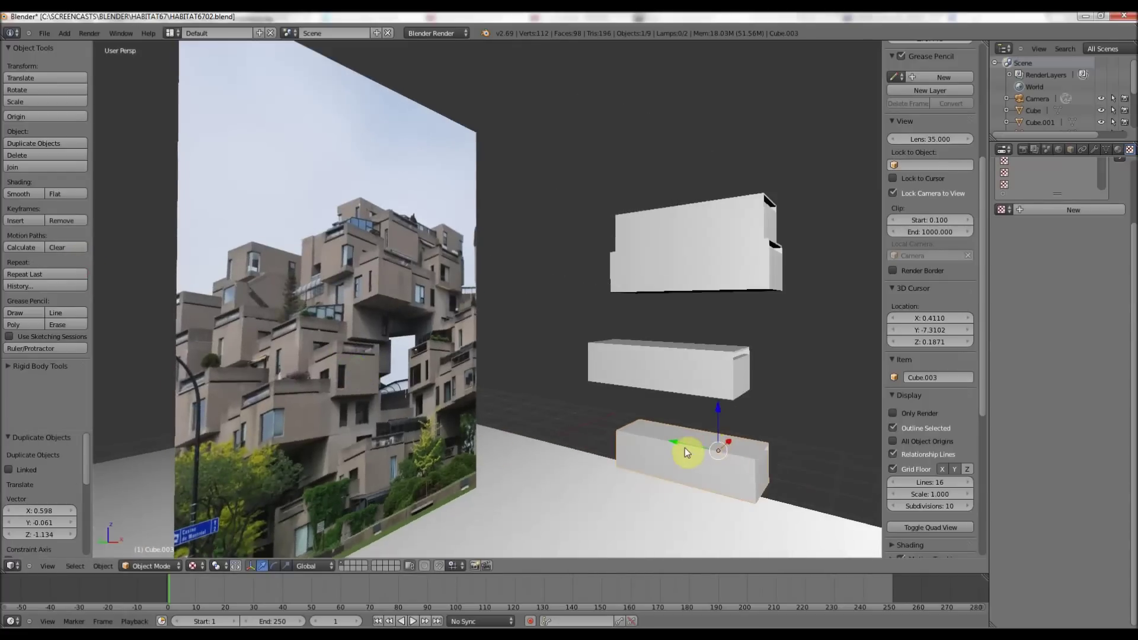
mouse_move(684, 448)
mouse_down()
mouse_move(703, 449)
mouse_move(690, 440)
mouse_up()
middle_drag(691, 440, 611, 400)
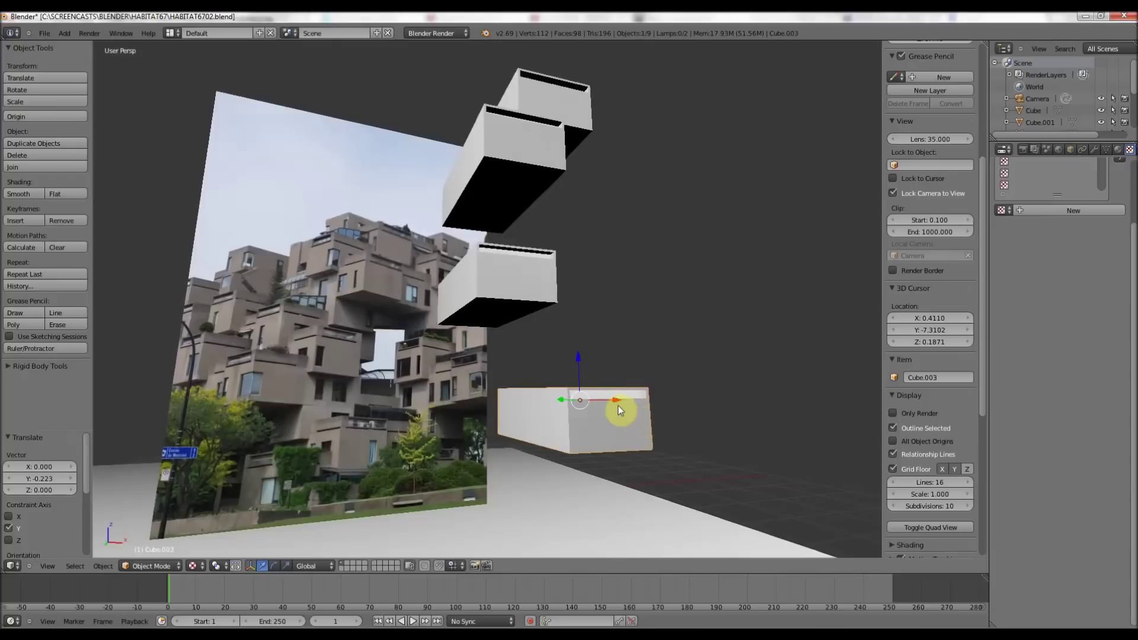
drag(606, 403, 582, 405)
- Examine the reference photo's stacked units up close and compare them with the placed blocks
mouse_move(438, 360)
middle_down()
mouse_move(454, 365)
mouse_move(429, 360)
mouse_move(411, 328)
middle_up()
scroll(410, 341, up, 3)
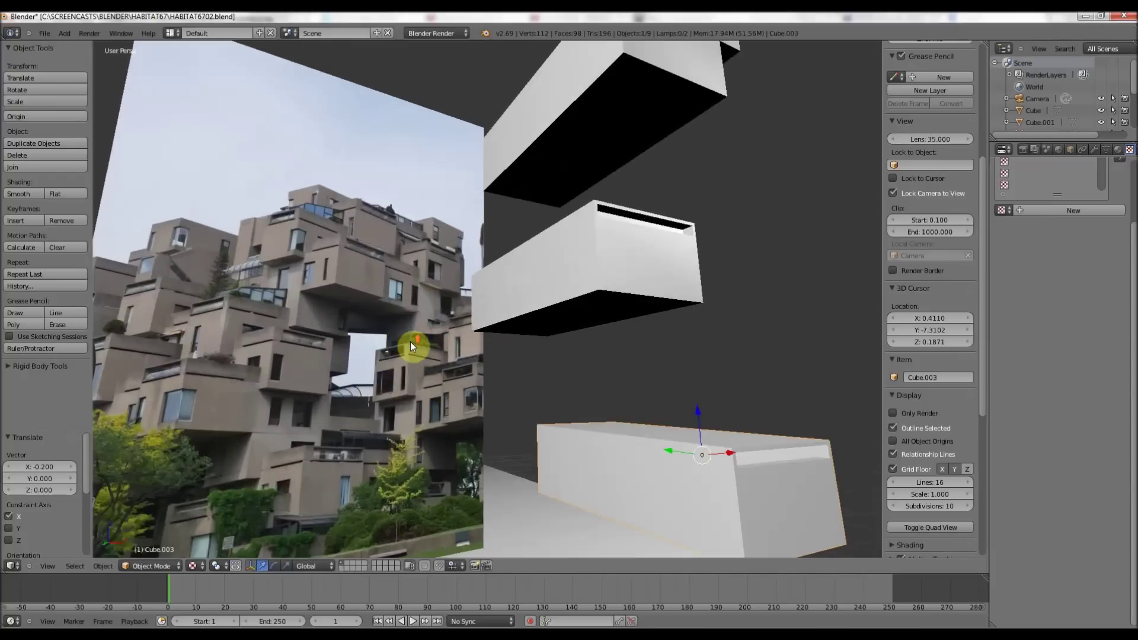
scroll(412, 344, up, 2)
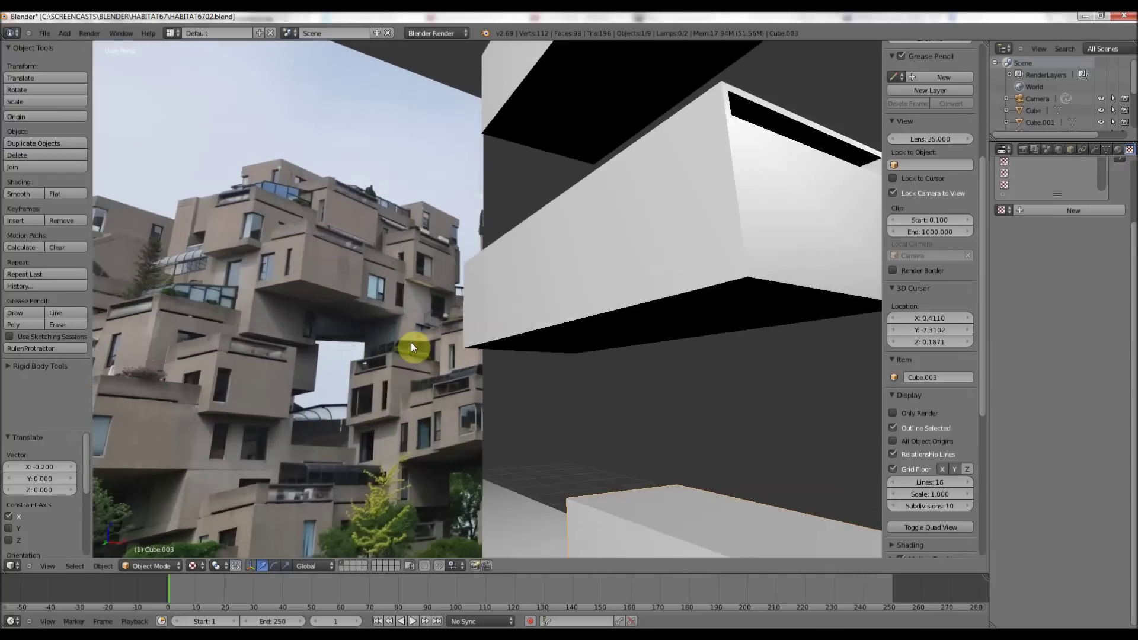
scroll(411, 347, down, 2)
middle_drag(298, 419, 314, 229)
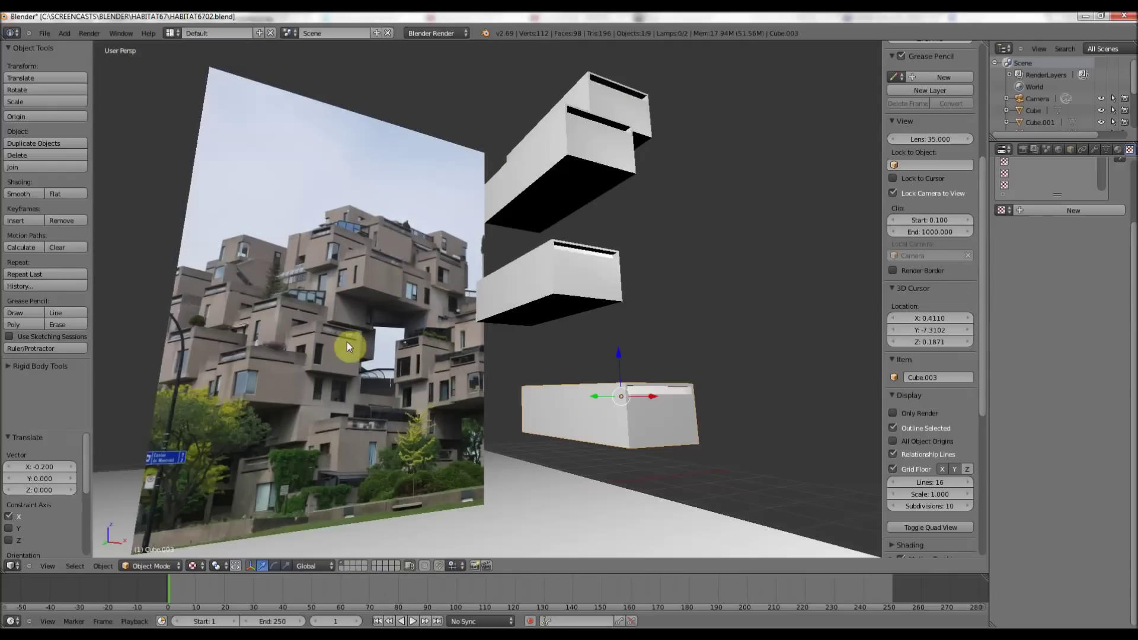
scroll(439, 262, up, 2)
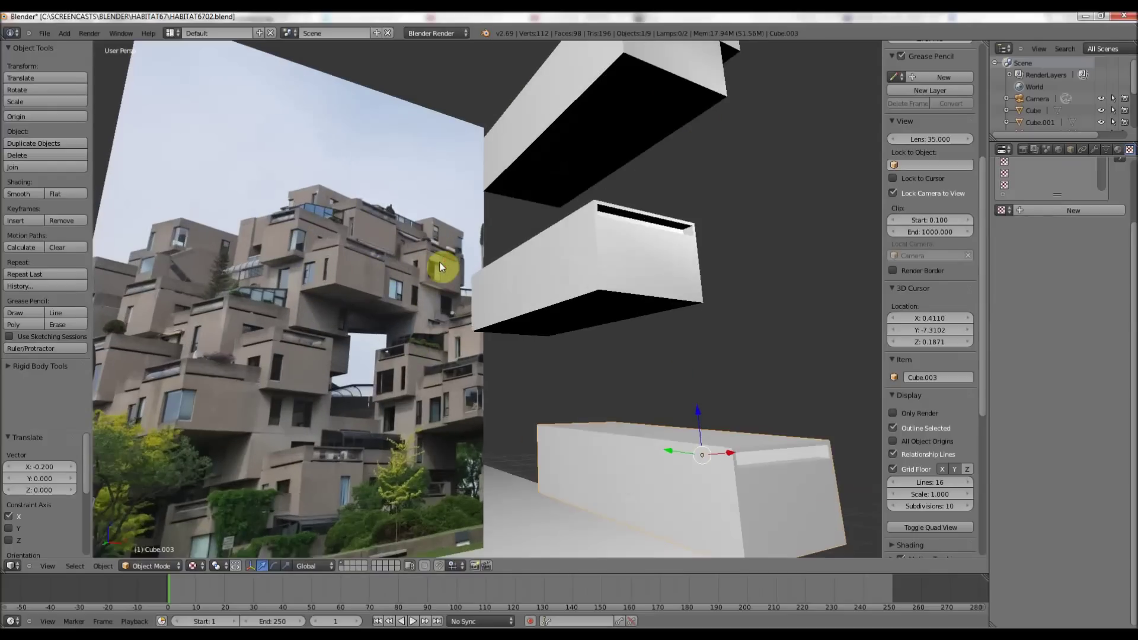
scroll(439, 262, down, 2)
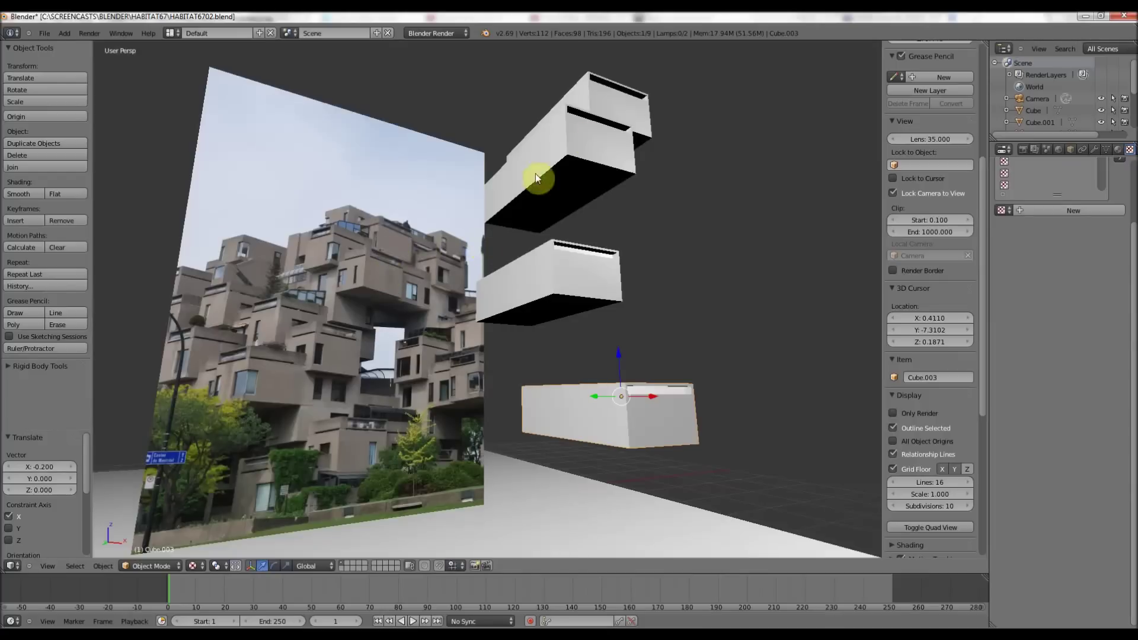
- Duplicate the topmost block, place the copy beside the upper pair along X and lower it by about 0.031
right_click(608, 97)
click(44, 143)
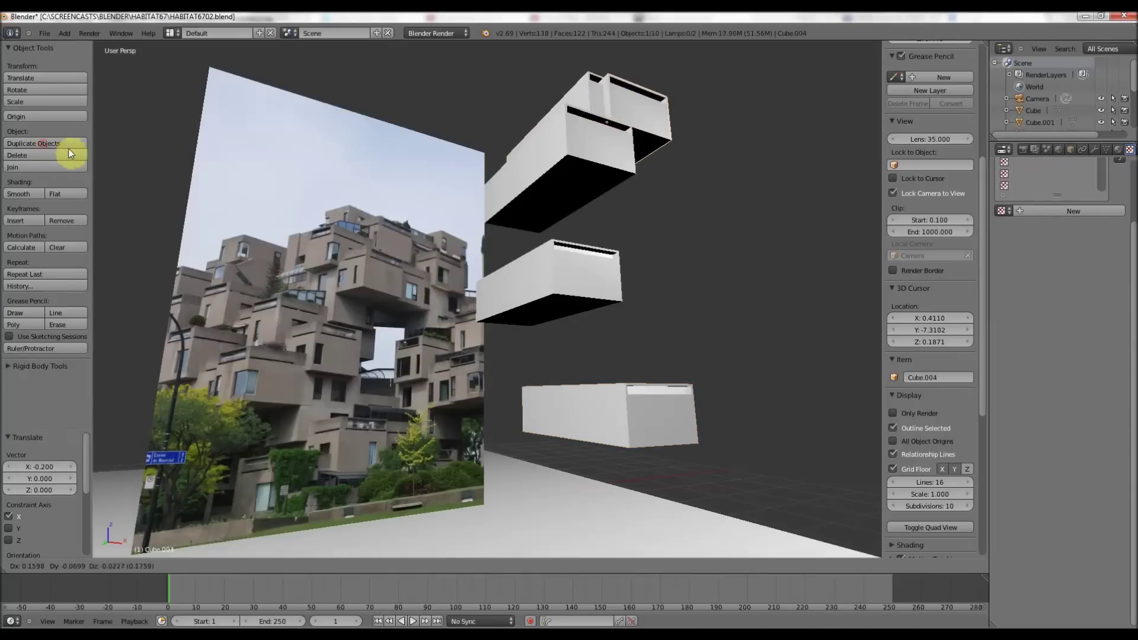
click(140, 186)
middle_drag(219, 202, 535, 218)
key(g)
drag(563, 243, 609, 241)
key(g)
key(z)
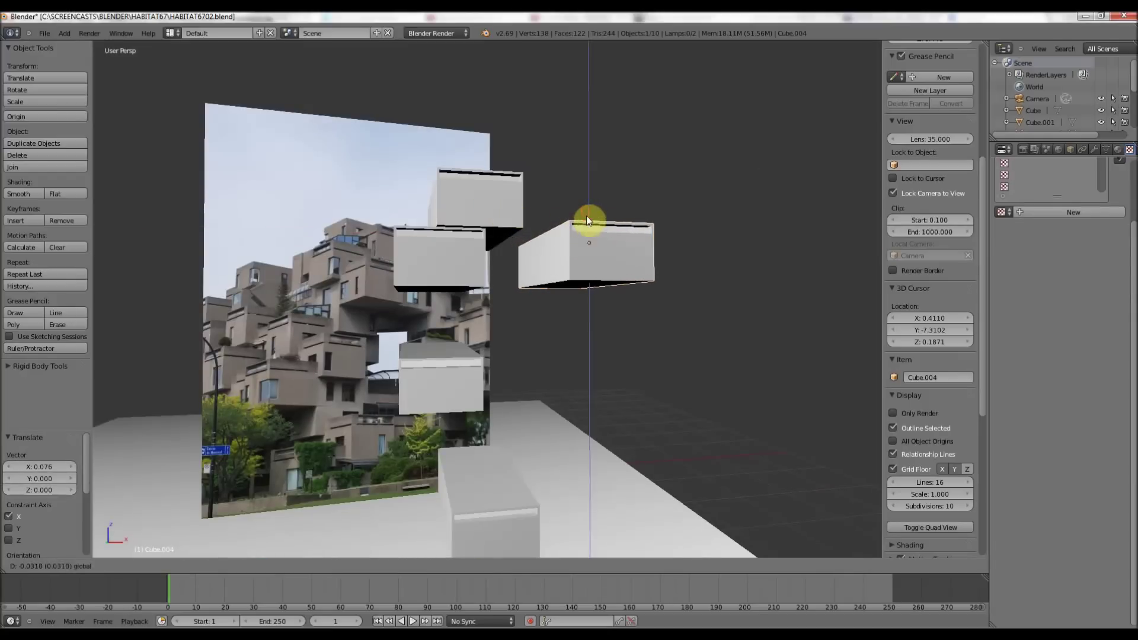
click(421, 244)
- Check the blocks against the photo and switch the viewport to a top orthographic view
scroll(432, 238, up, 4)
scroll(361, 280, up, 2)
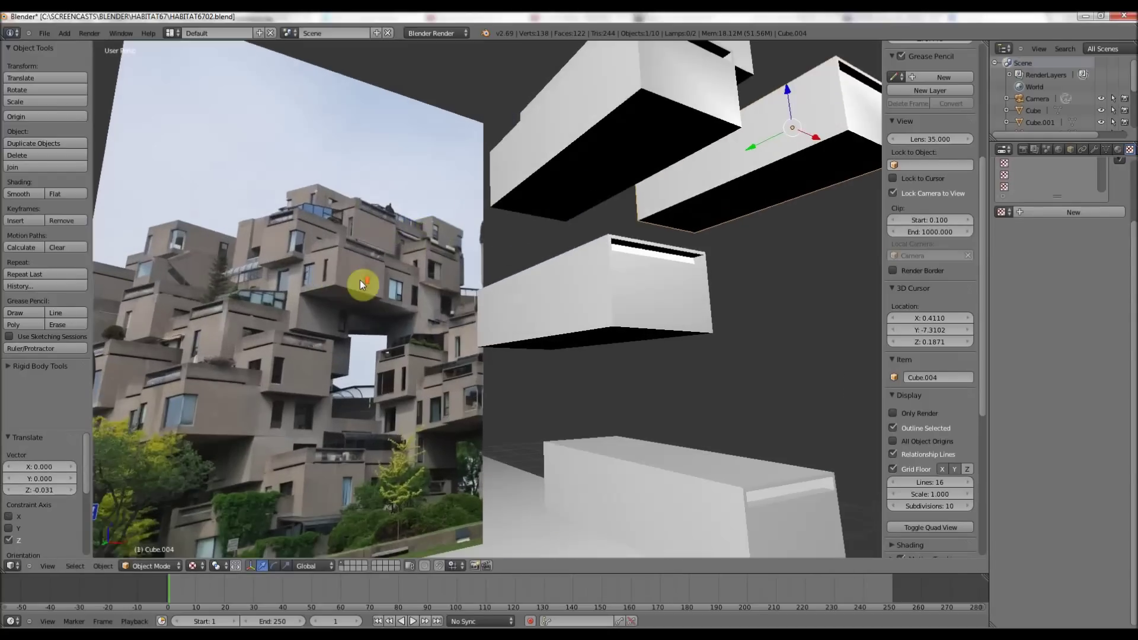
middle_drag(308, 262, 361, 243)
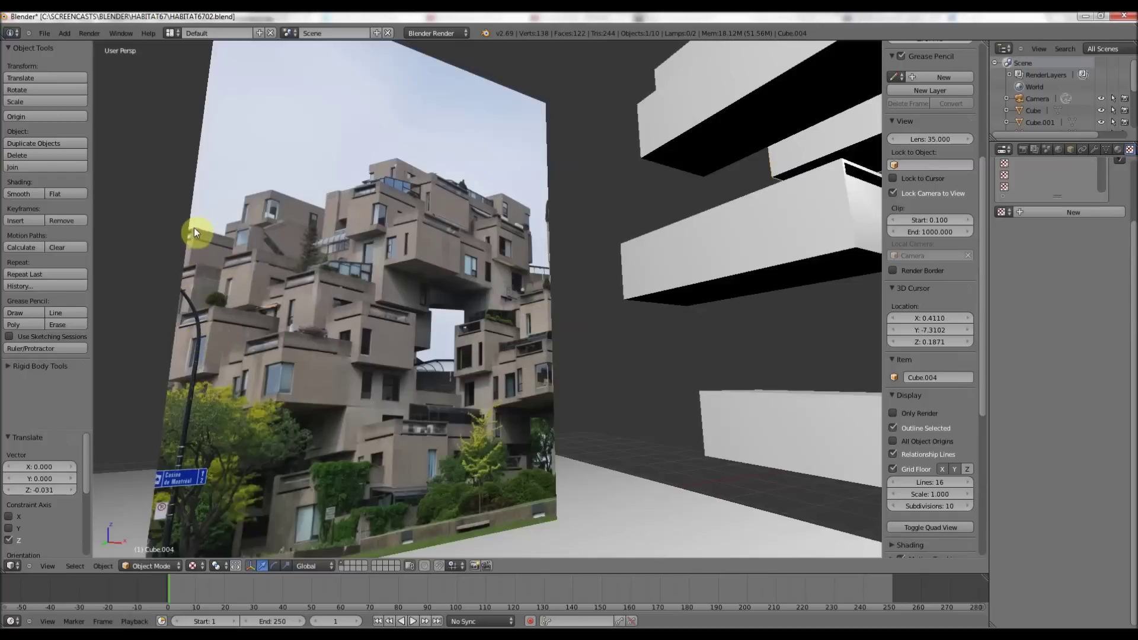
scroll(354, 320, down, 5)
middle_drag(557, 250, 533, 312)
click(48, 566)
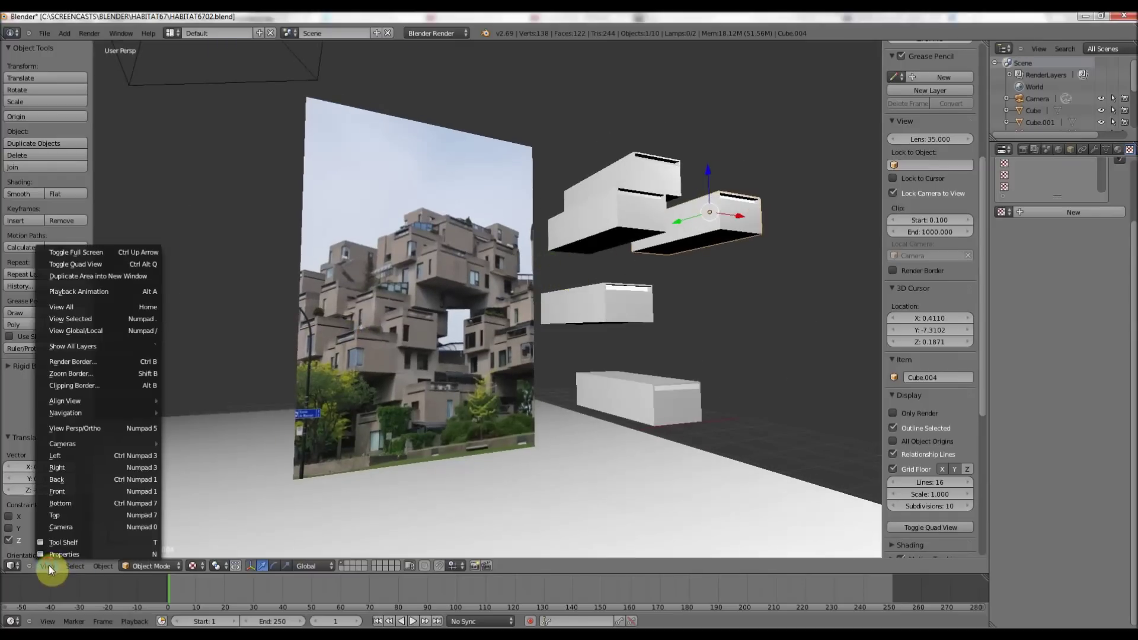
click(63, 518)
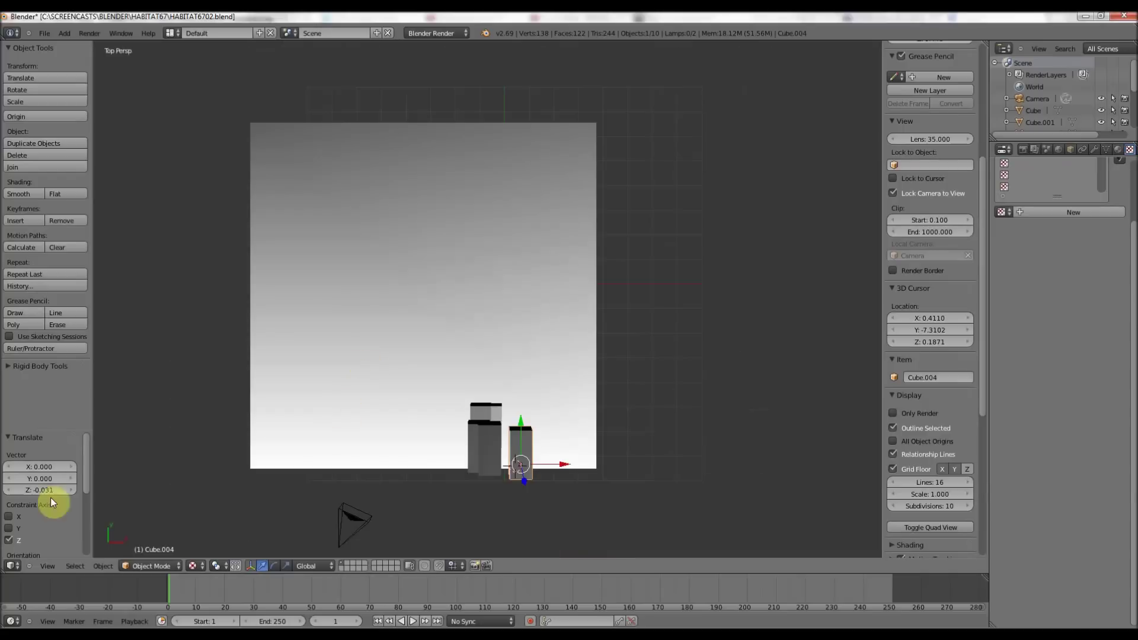
click(41, 564)
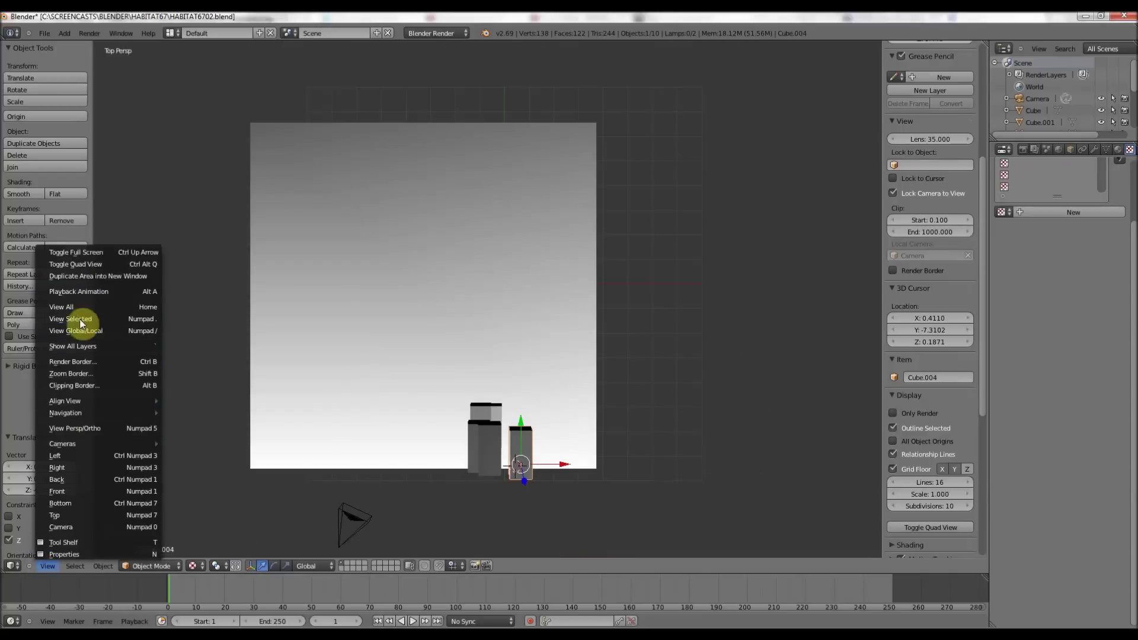
click(76, 427)
- Duplicate the block beside the upper pair and rotate the copy about 90 degrees in the top view
scroll(326, 358, up, 2)
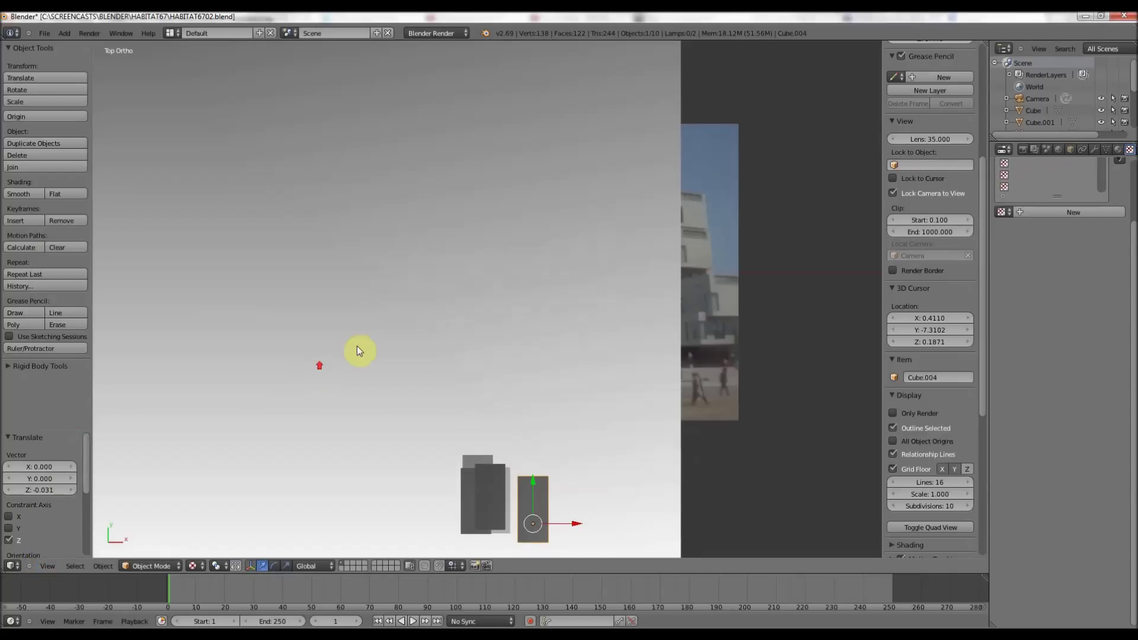
shift+middle_drag(357, 347, 356, 158)
scroll(521, 348, up, 4)
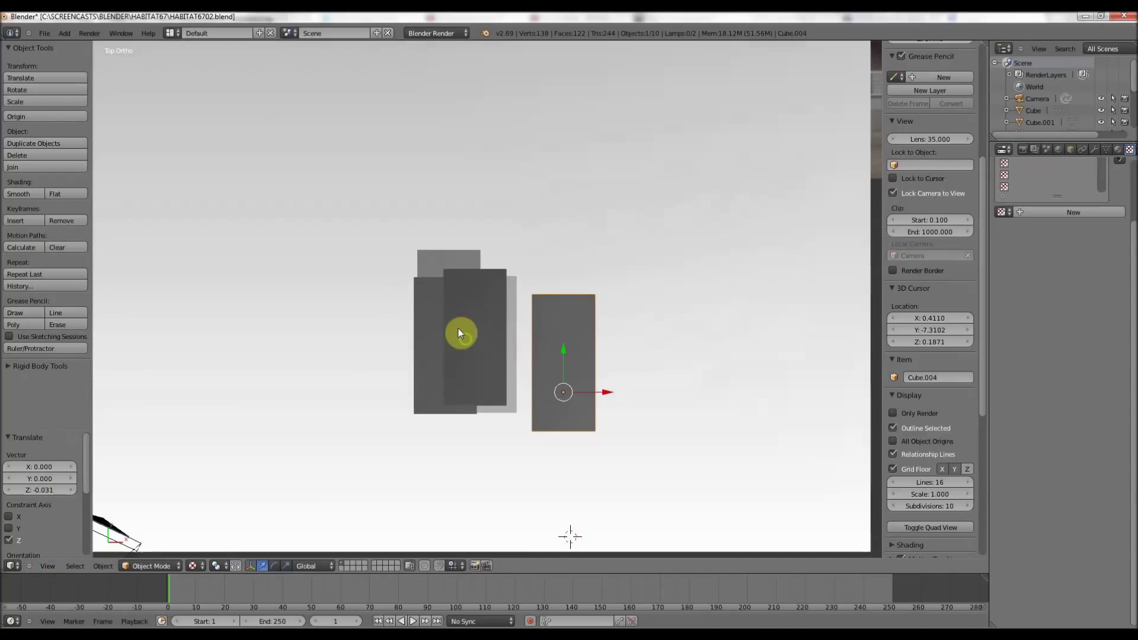
click(52, 145)
click(68, 217)
key(r)
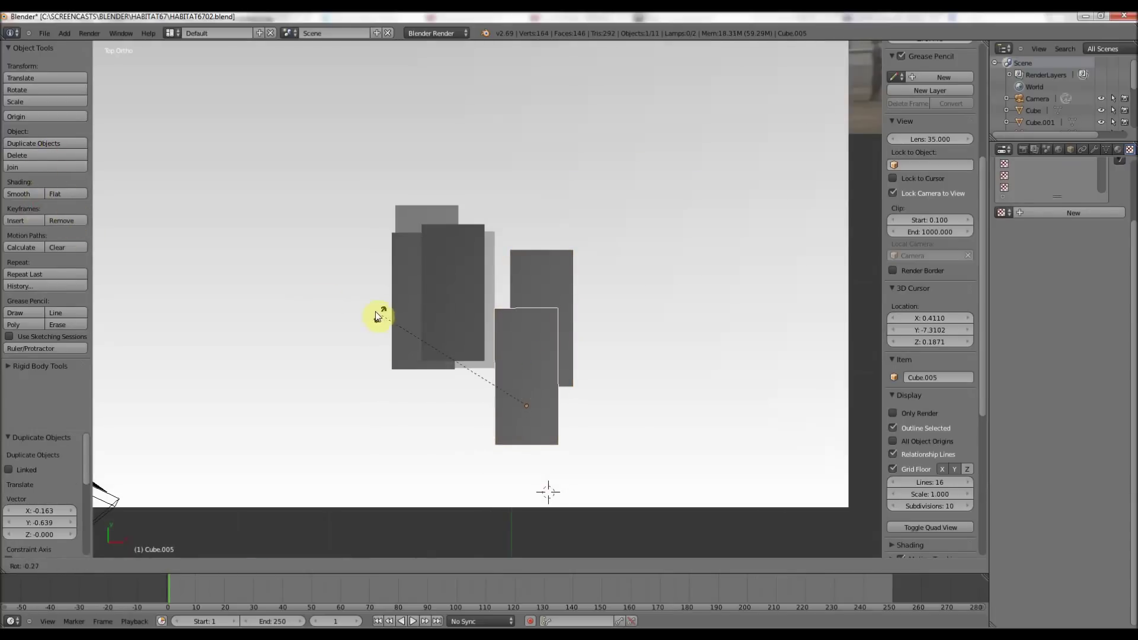
click(602, 291)
- Move the rotated copy along X across the stacked blocks and about 1.122 along Y, and switch the view to perspective
drag(549, 403, 391, 430)
drag(371, 385, 373, 283)
click(48, 566)
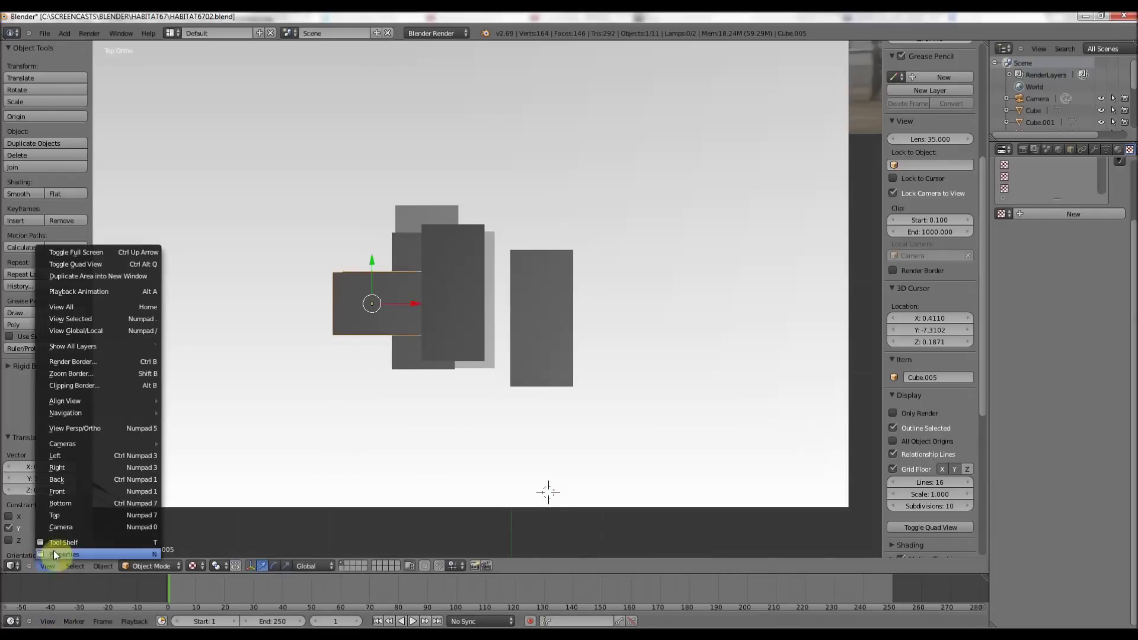
click(102, 436)
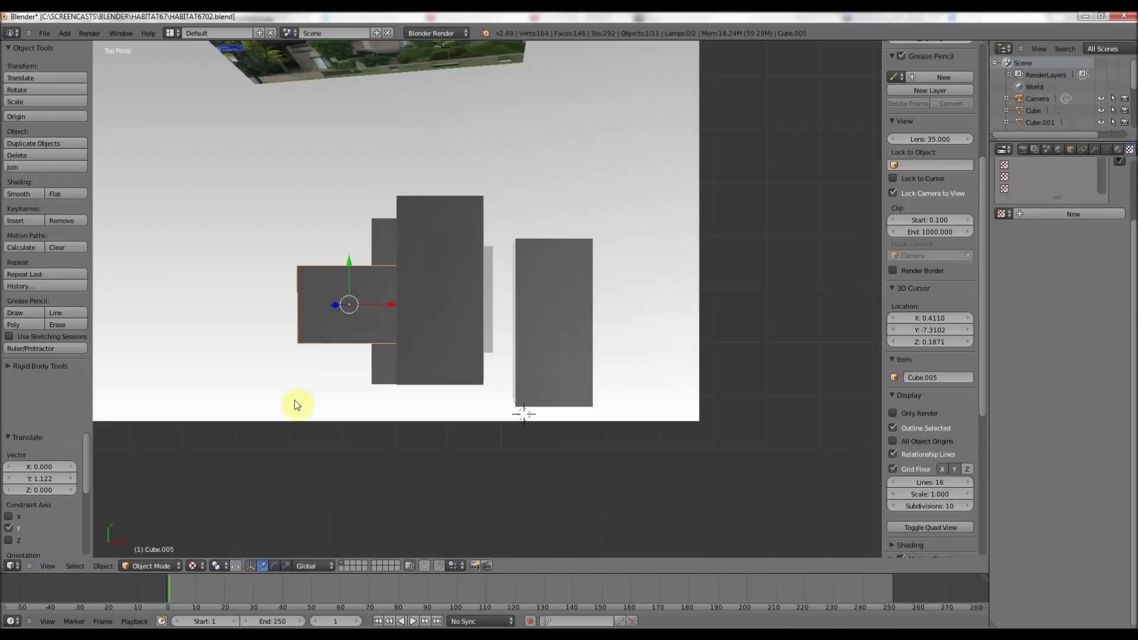
- Fit the rotated block onto the upper stack by shifting it along X, about -0.207 along Y and 0.157 up along Z
middle_drag(298, 402, 247, 285)
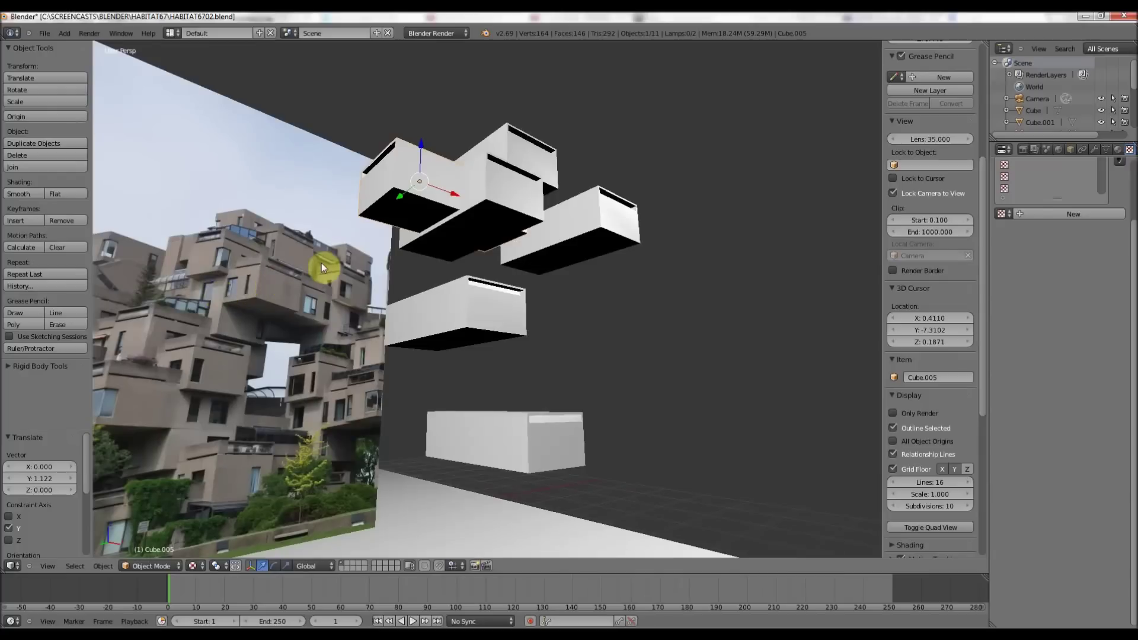
middle_drag(321, 268, 249, 337)
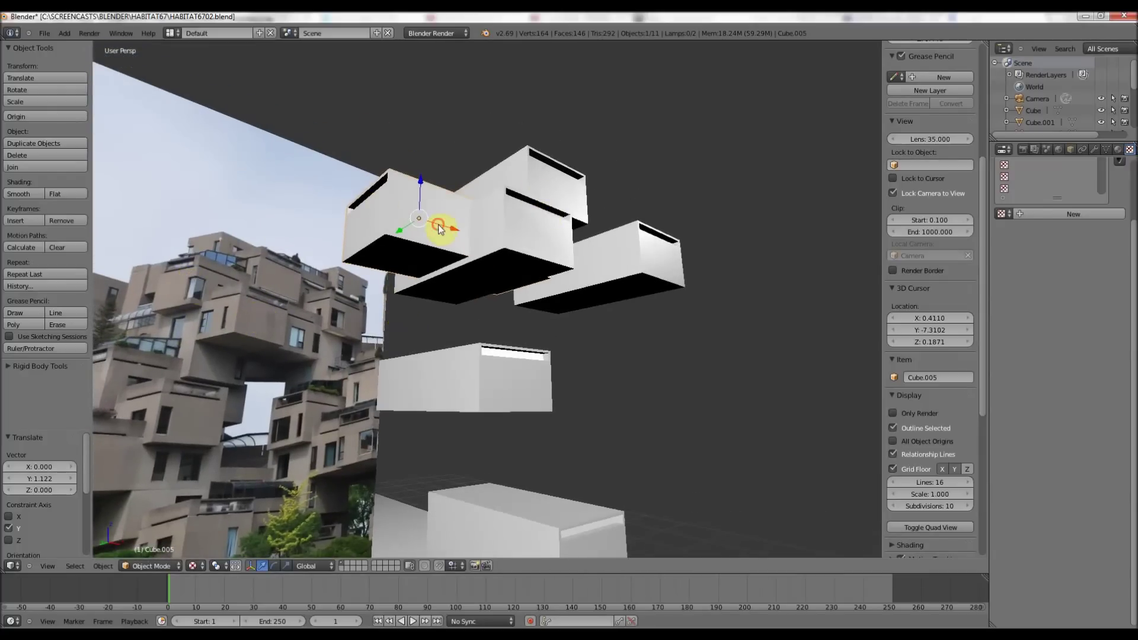
drag(439, 228, 460, 244)
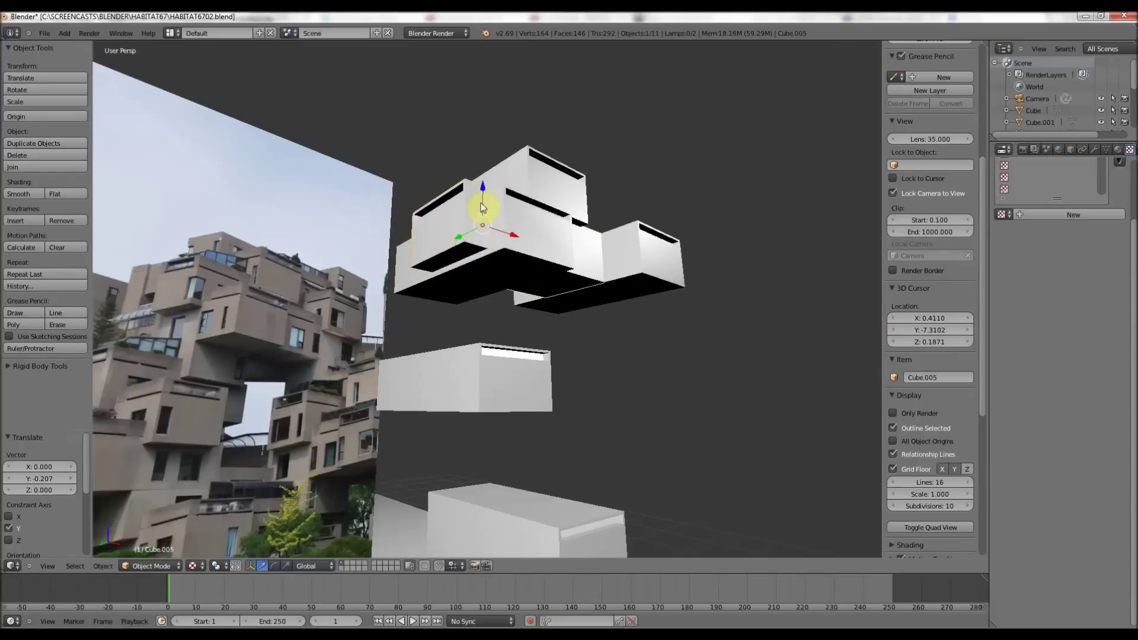
drag(482, 203, 479, 187)
middle_drag(486, 224, 466, 272)
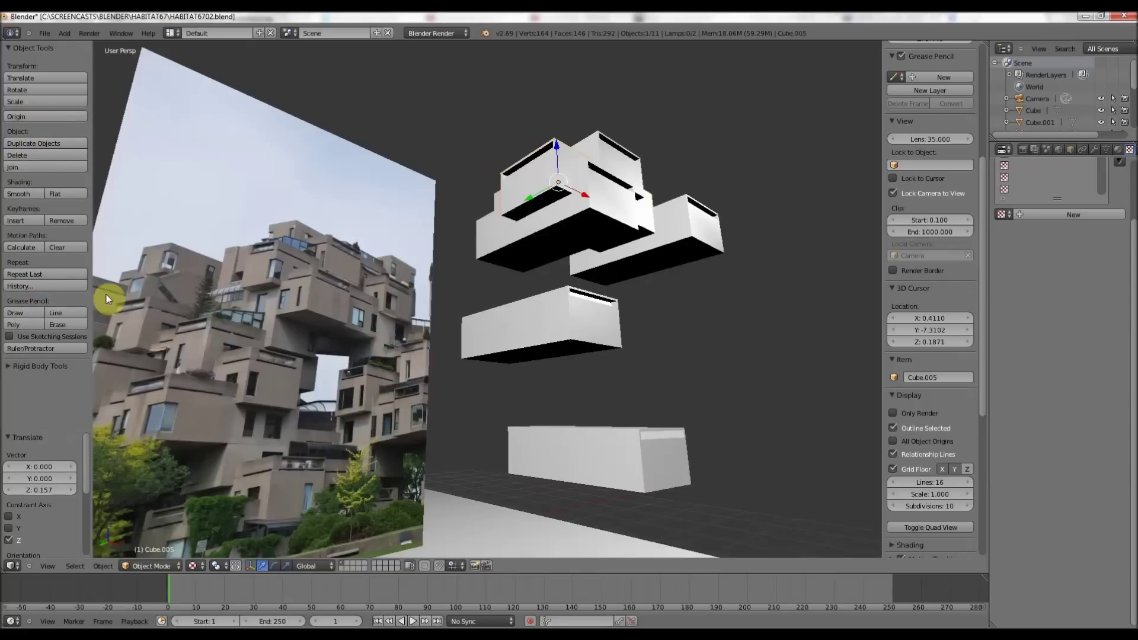
- Duplicate the rotated block, place the copy beside the middle block and lower it by about 0.340 along Z
click(52, 145)
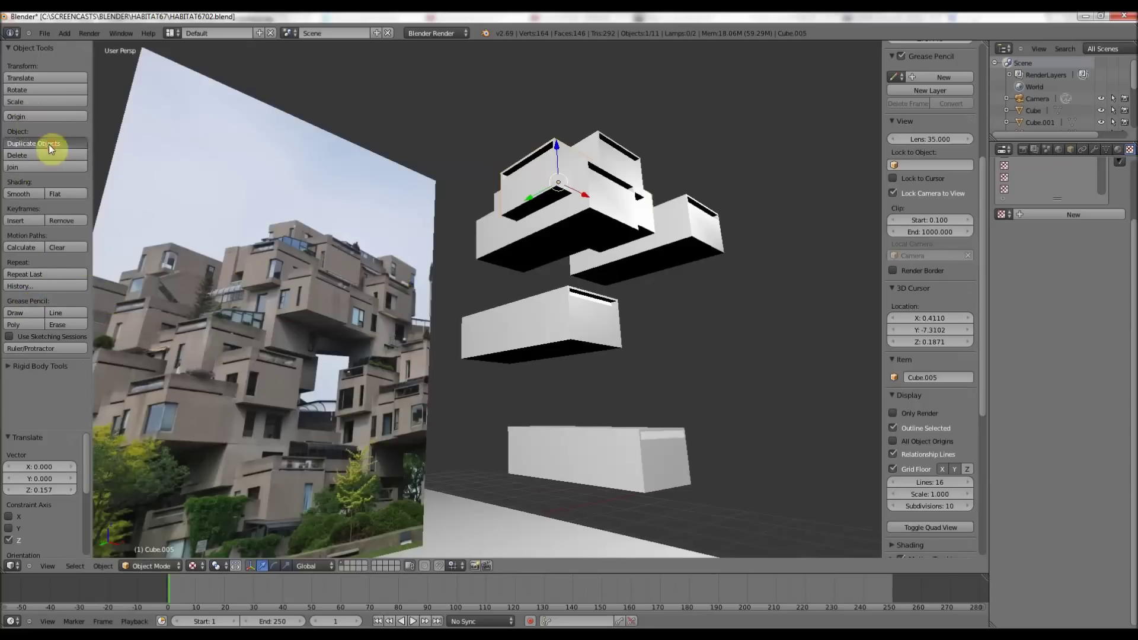
click(32, 230)
mouse_move(521, 274)
mouse_down()
mouse_move(501, 285)
mouse_move(528, 268)
mouse_move(521, 279)
mouse_up()
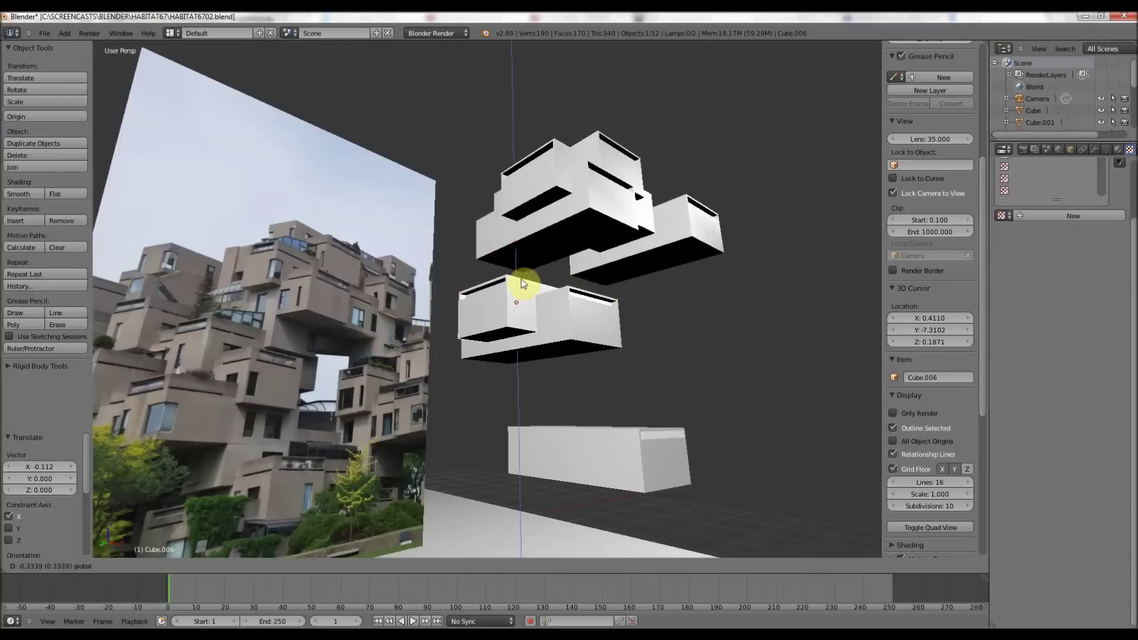
- Duplicate the middle rotated block about 0.474 lower and 0.170 along Y, and shift the copy about -0.309 along X
click(20, 144)
click(148, 341)
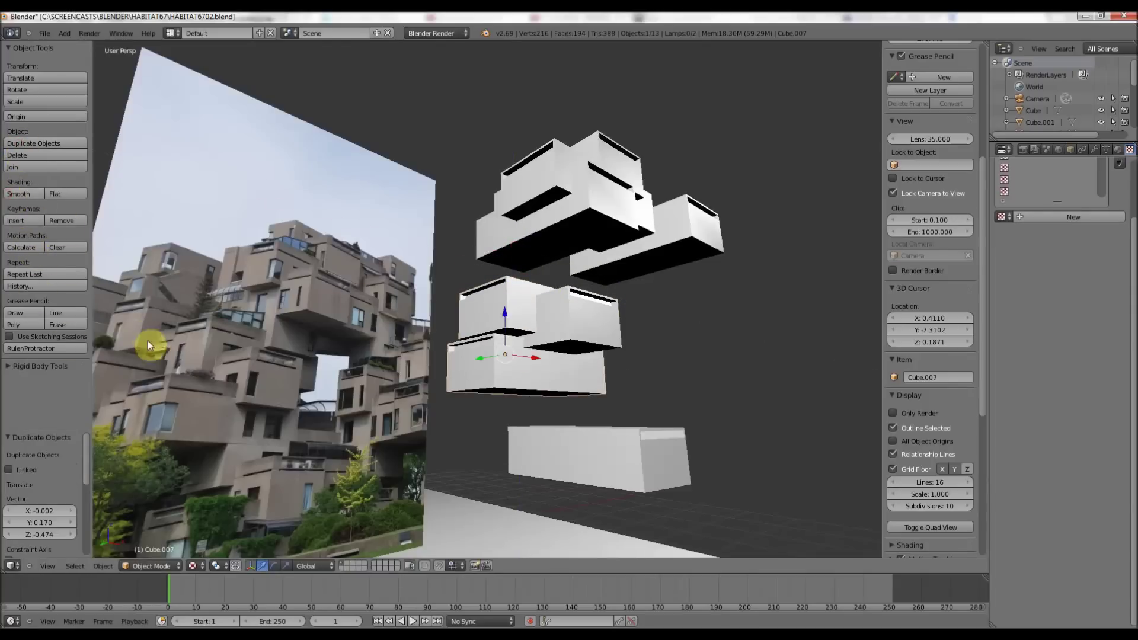
drag(527, 358, 499, 371)
middle_drag(499, 371, 541, 389)
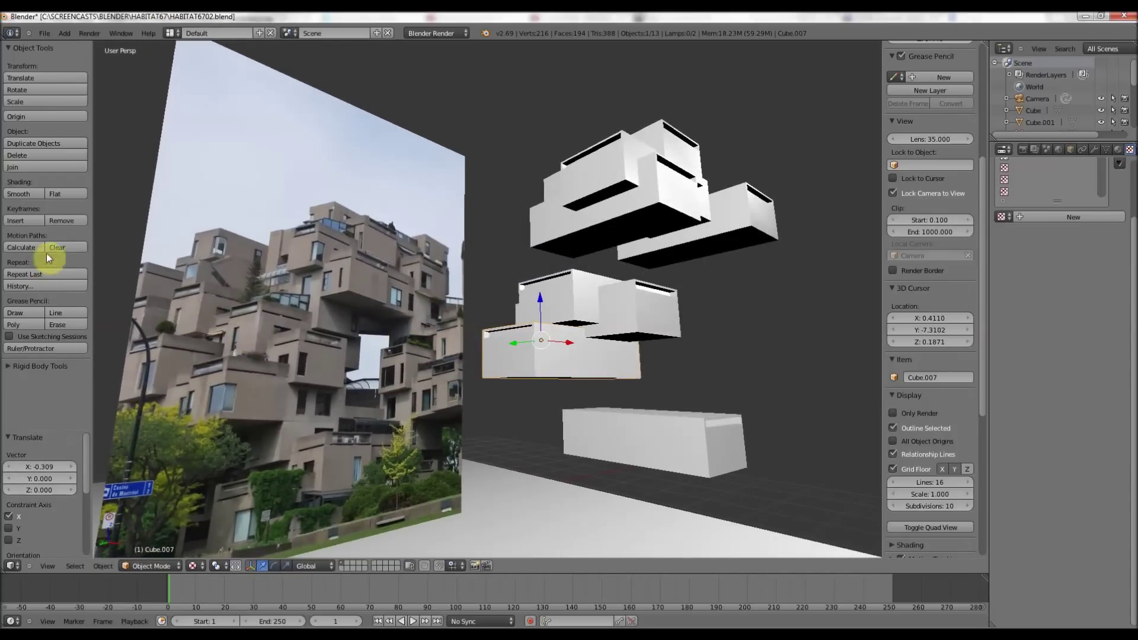
- Duplicate the lower rotated block, move the copy about 0.854 along Y toward the photo and raise it about 0.554
click(27, 145)
click(494, 376)
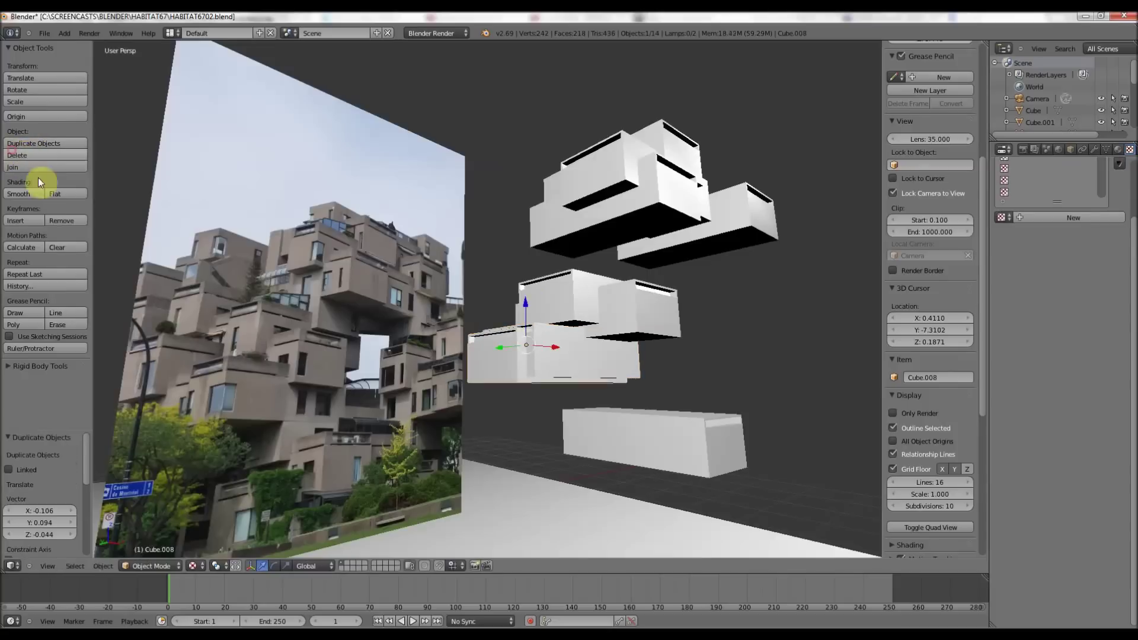
drag(501, 351, 453, 355)
drag(470, 316, 478, 274)
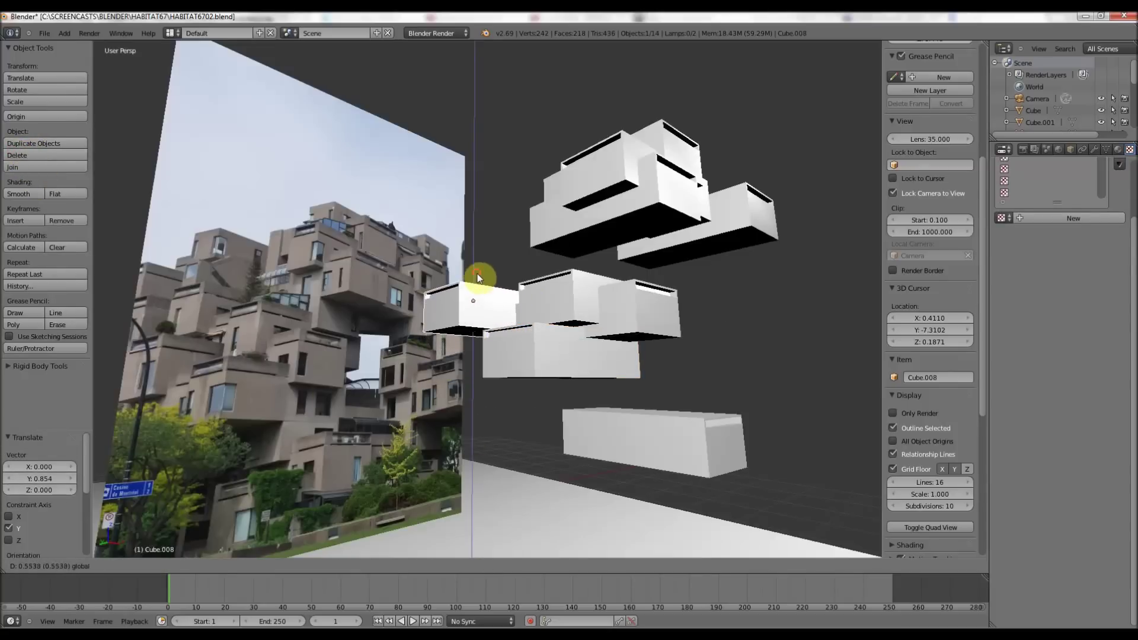
middle_drag(478, 274, 300, 410)
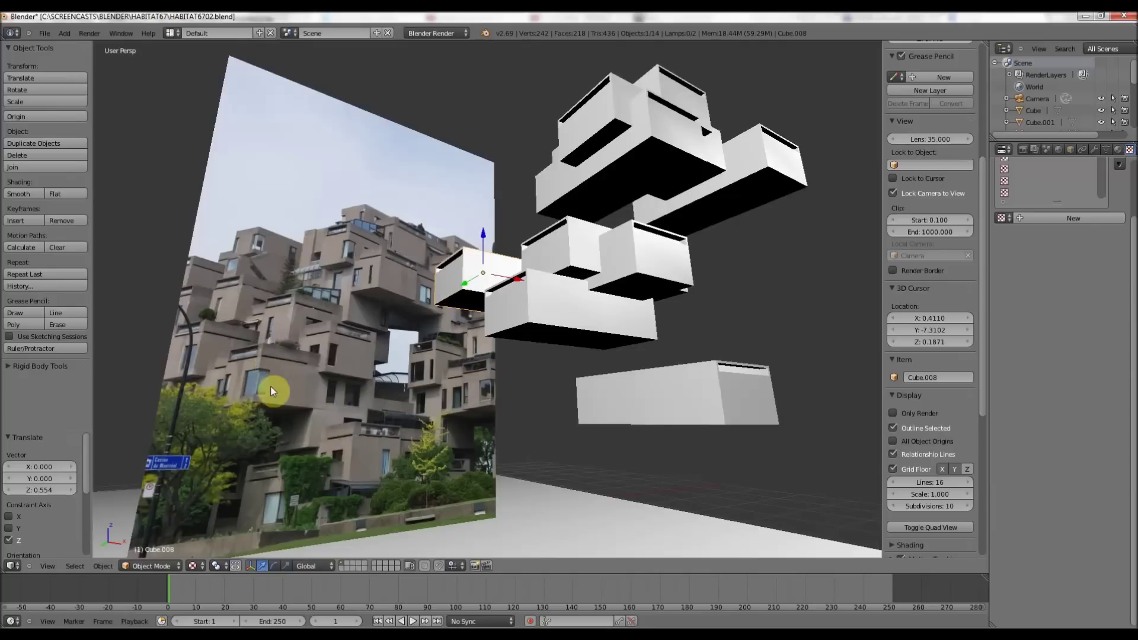
- Duplicate the rotated block under the middle pair, place the copy below the lowest block and shift it about -0.020 along X
right_click(521, 303)
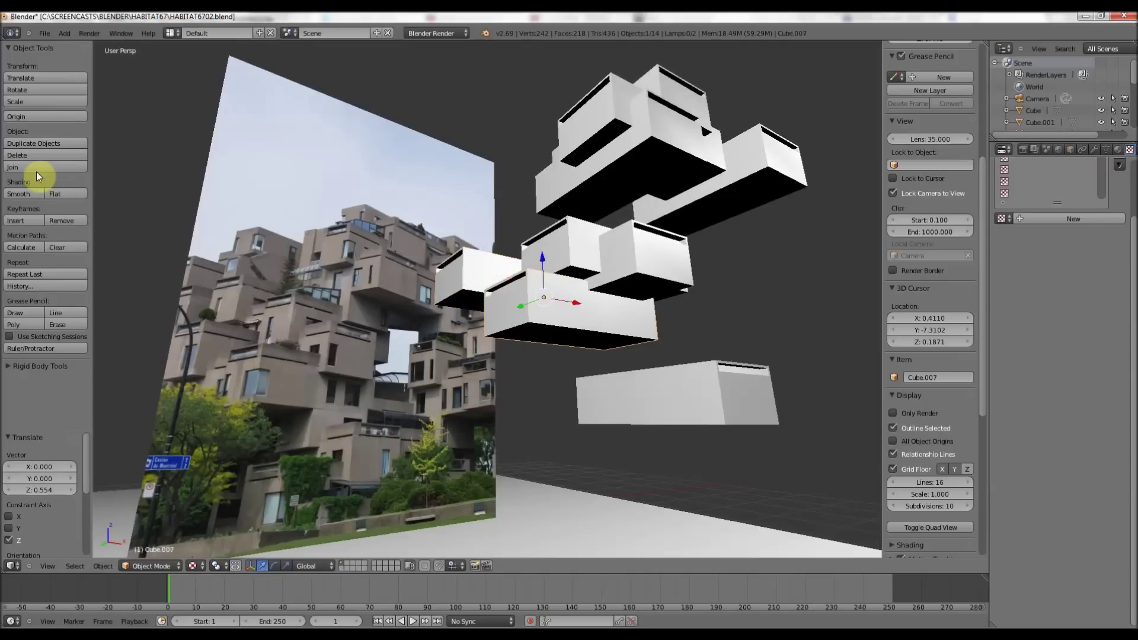
click(24, 147)
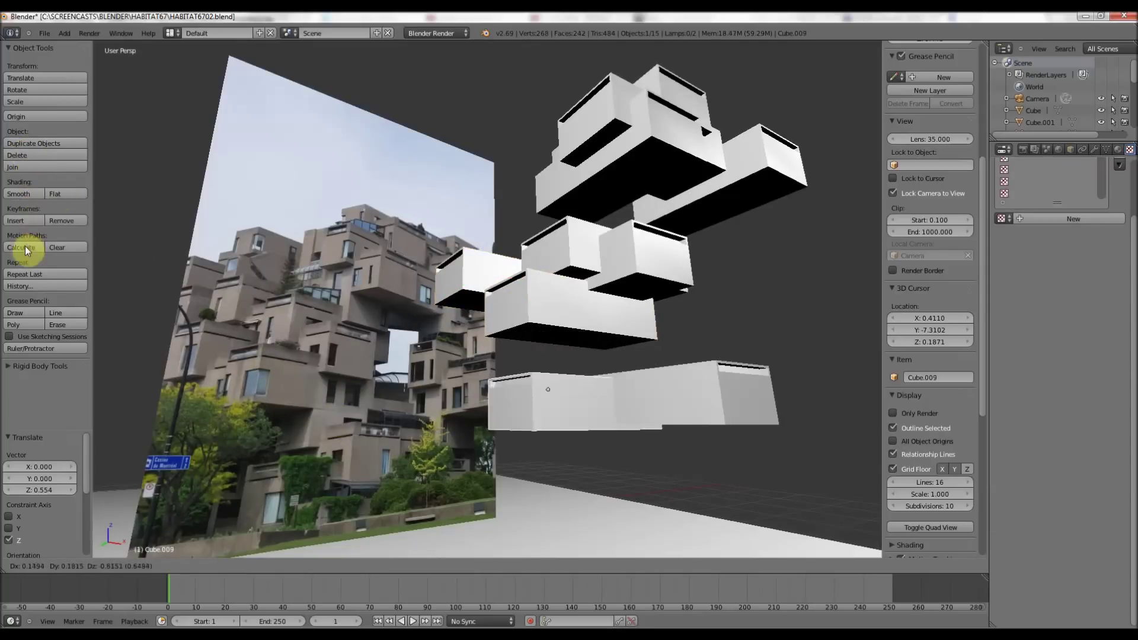
click(544, 366)
drag(543, 365, 575, 437)
click(465, 388)
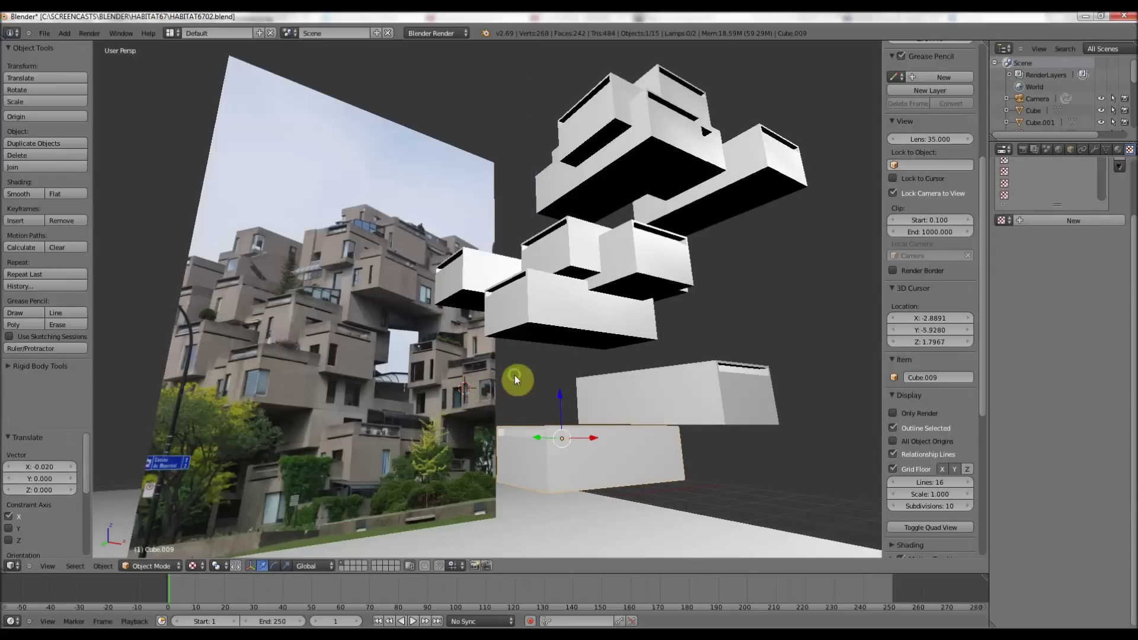
middle_drag(522, 364, 518, 307)
scroll(524, 372, down, 4)
- Save the model as a new file named HABITAT6703.blend in the HABITAT67 folder
click(40, 33)
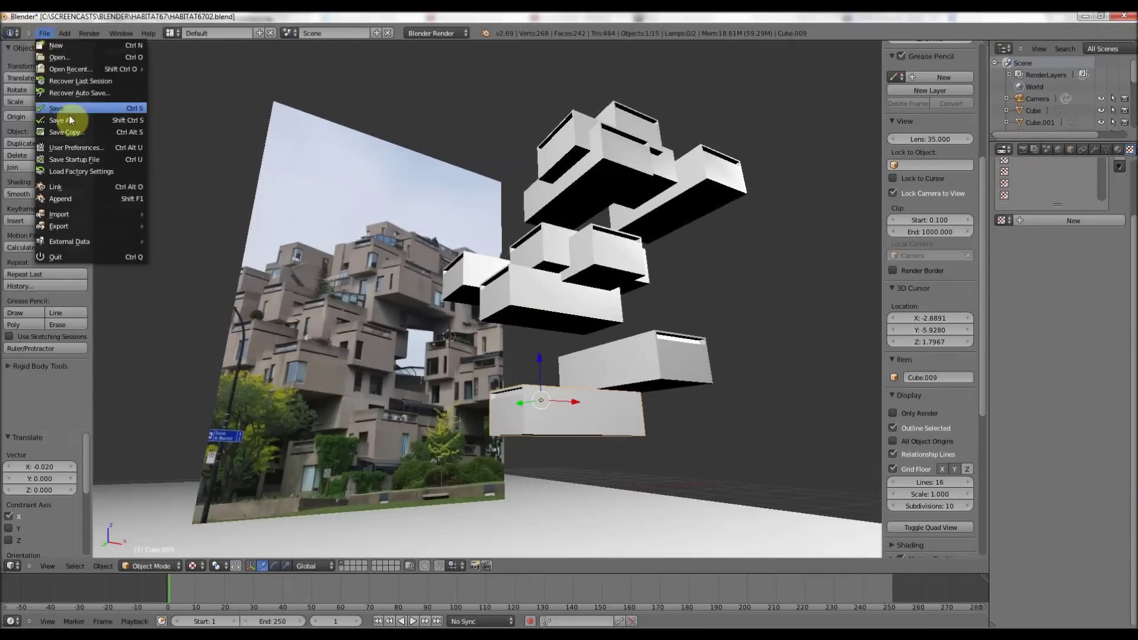
click(68, 121)
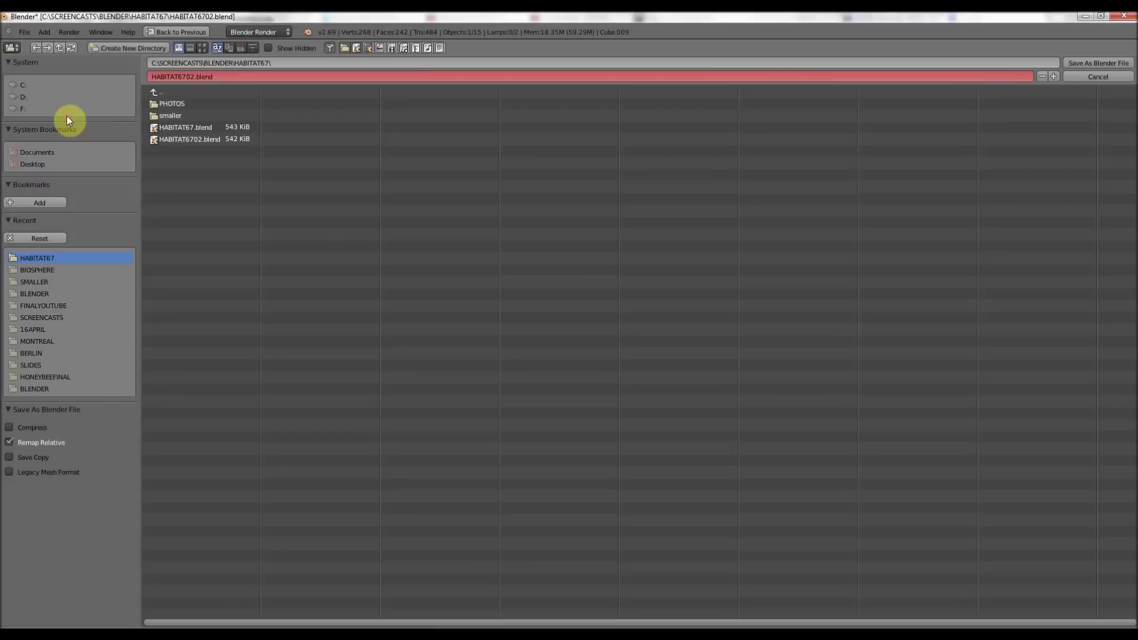
click(194, 77)
click(1086, 66)
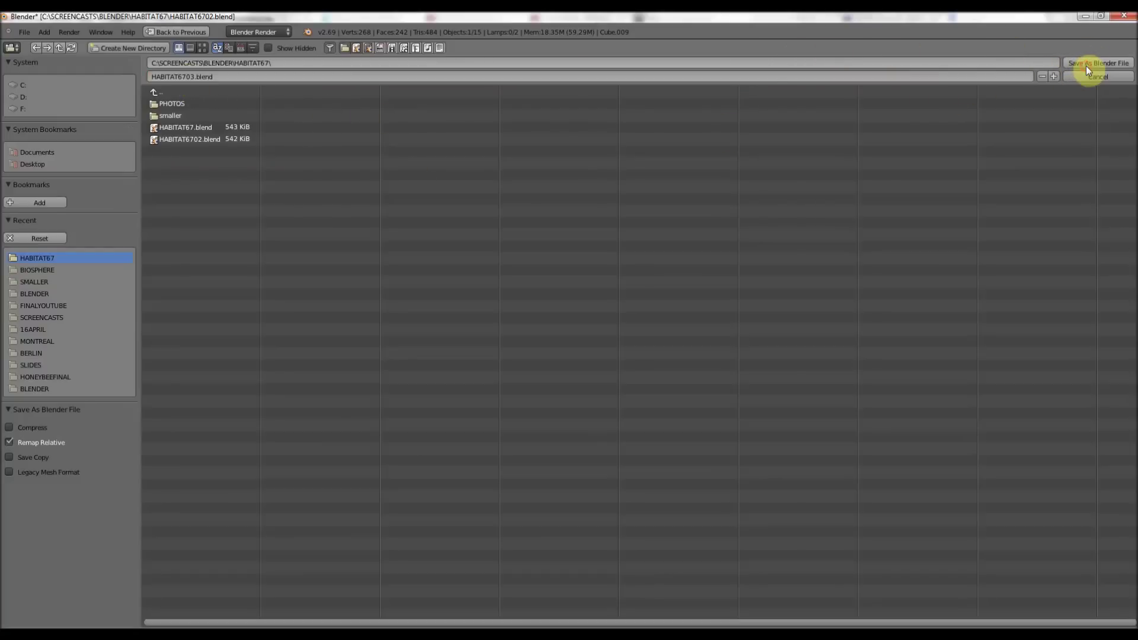
click(1086, 65)
- Select all ten blocks together and lower them by about 0.980 along Z so the lowest sits at the ground plane
middle_drag(490, 315, 527, 362)
right_click(600, 337)
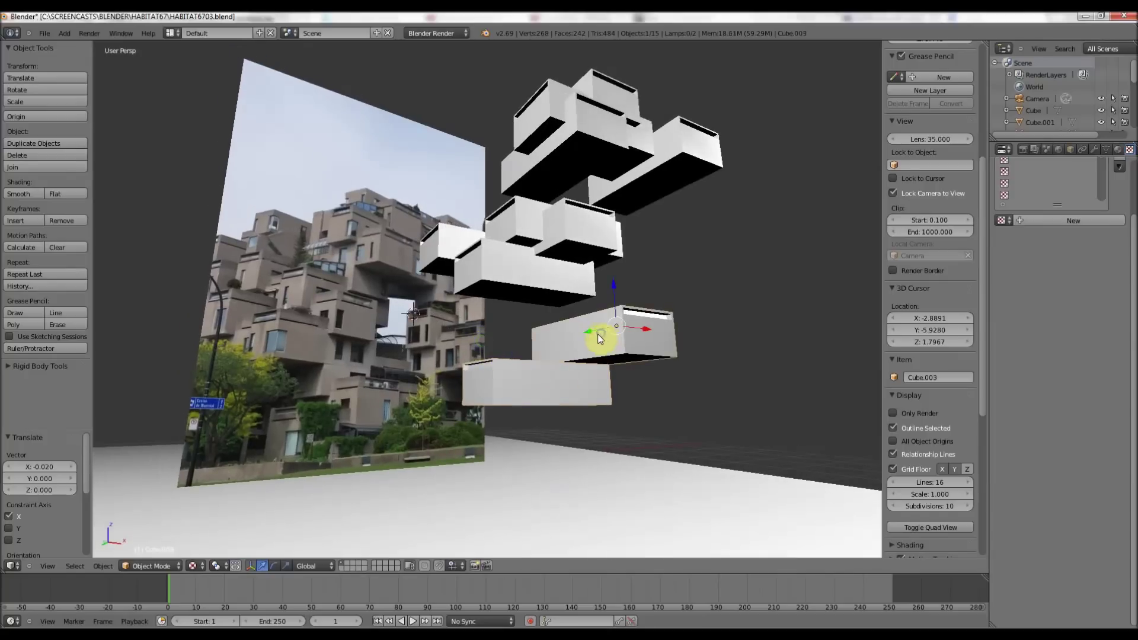
shift+right_click(524, 286)
shift+right_click(521, 374)
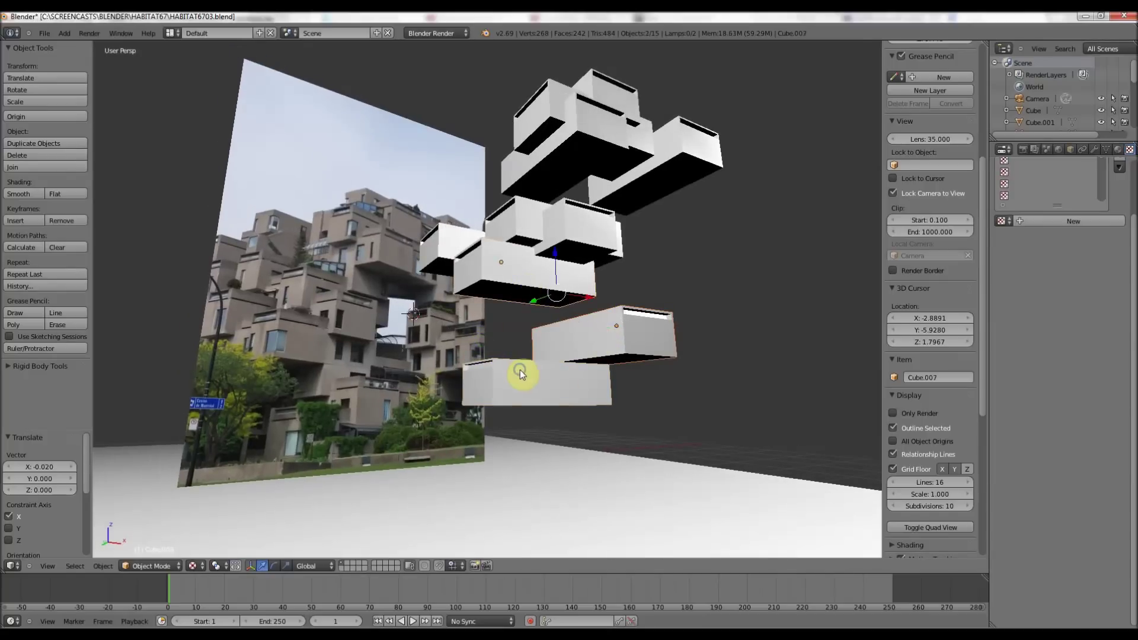
shift+right_click(446, 241)
shift+right_click(505, 220)
shift+right_click(567, 225)
shift+right_click(664, 169)
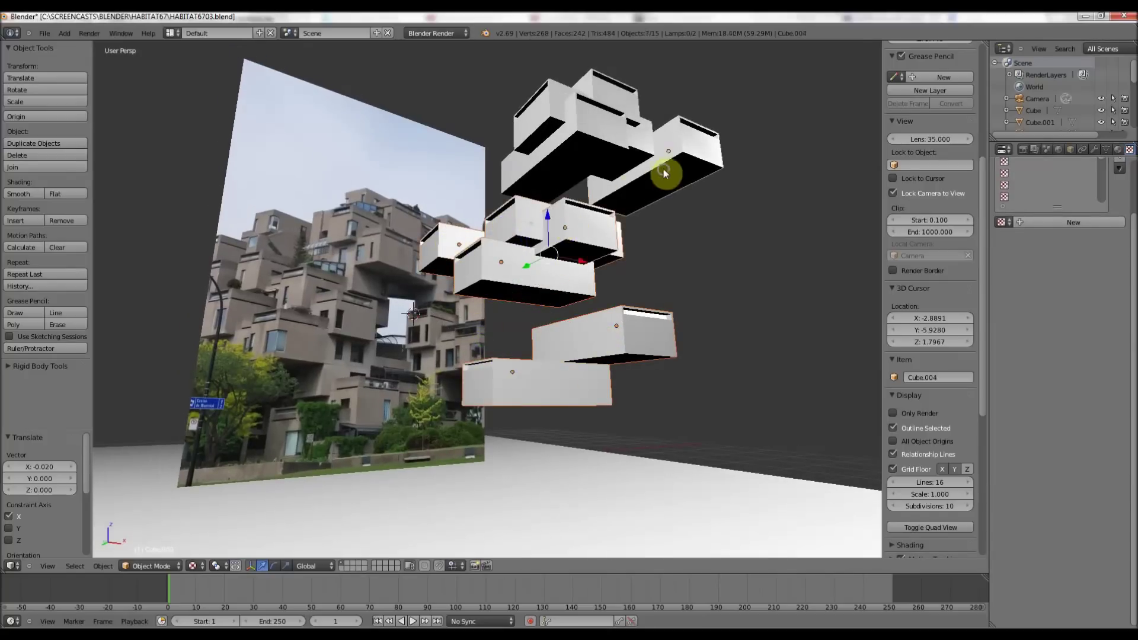
shift+right_click(635, 140)
shift+right_click(609, 106)
shift+right_click(563, 145)
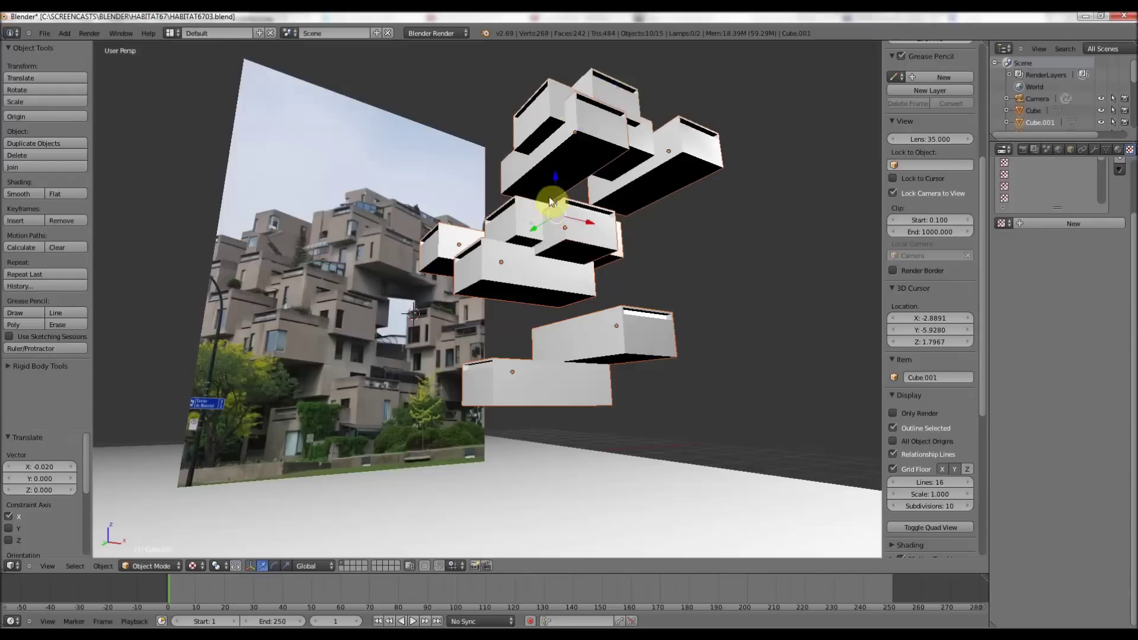
key(g)
key(z)
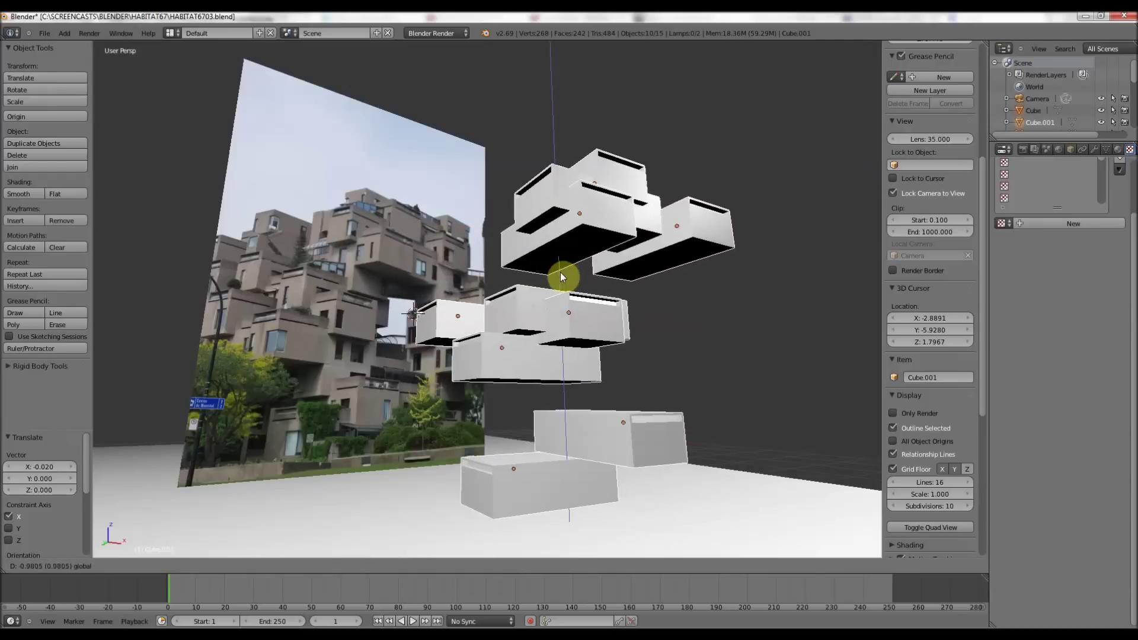
click(560, 274)
- Enlarge the ground plane uniformly by a scale factor of about 1.194
middle_drag(560, 274, 500, 496)
right_click(498, 498)
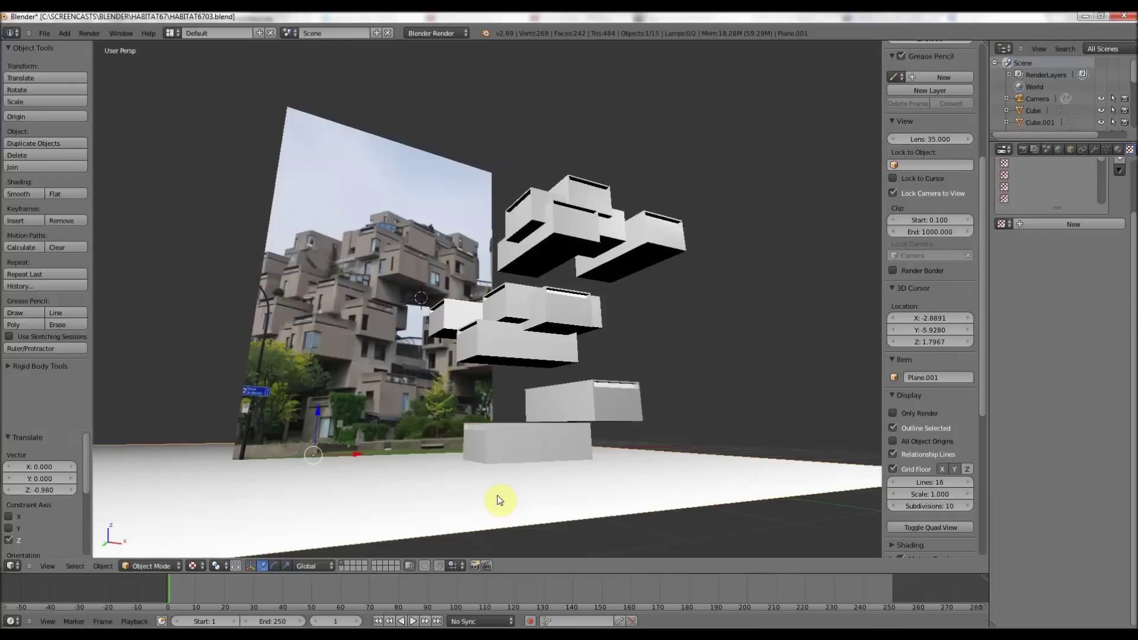
key(s)
click(531, 505)
scroll(470, 376, up, 2)
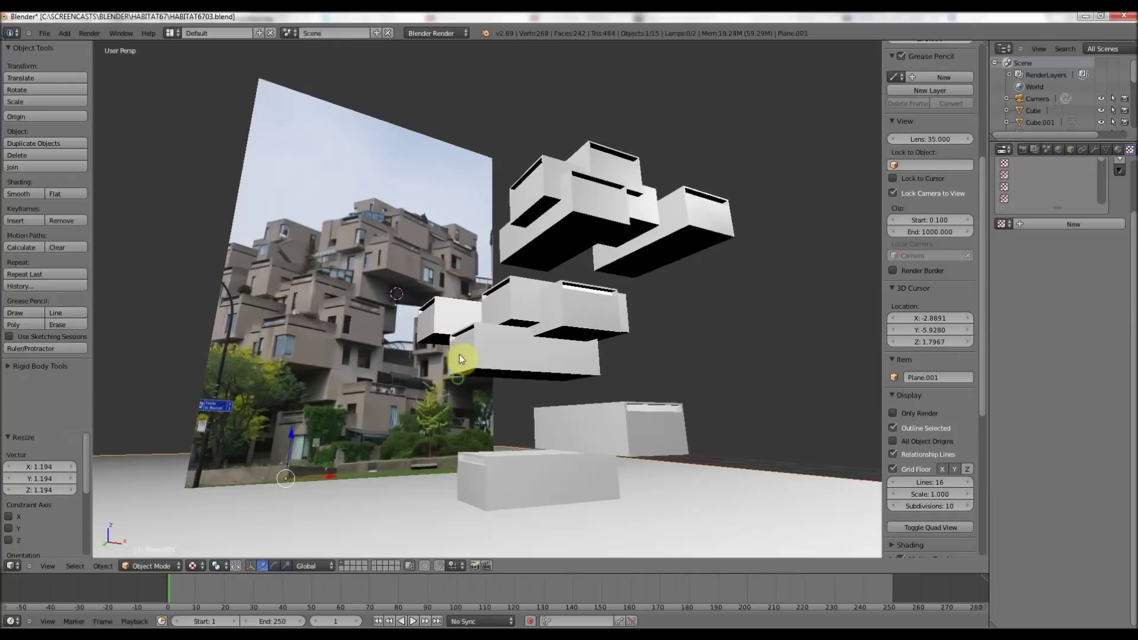
- Add a mesh cube, move it about -0.669 along Y and shrink it uniformly to a scale of about 0.156
middle_drag(460, 358, 402, 398)
middle_drag(392, 442, 292, 465)
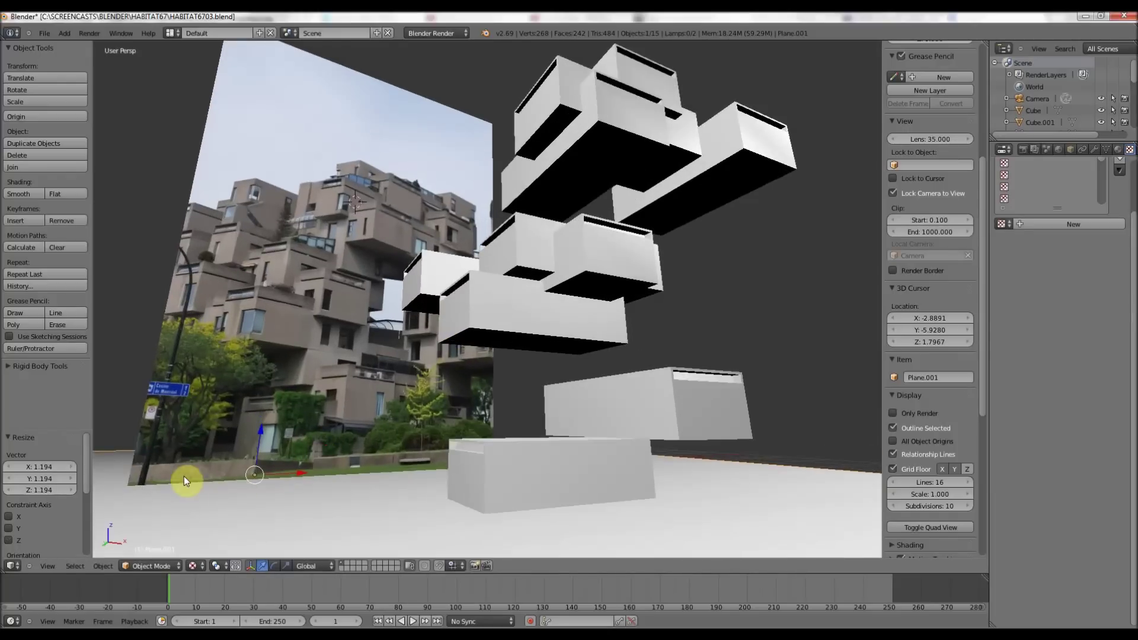
middle_drag(399, 410, 403, 419)
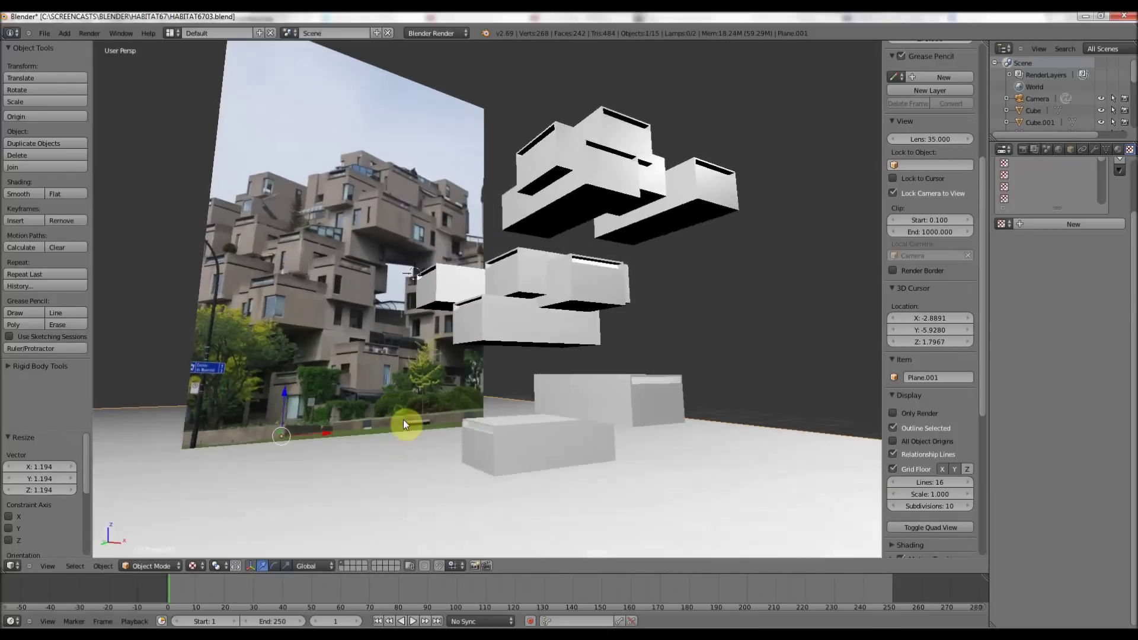
click(65, 33)
mouse_move(77, 45)
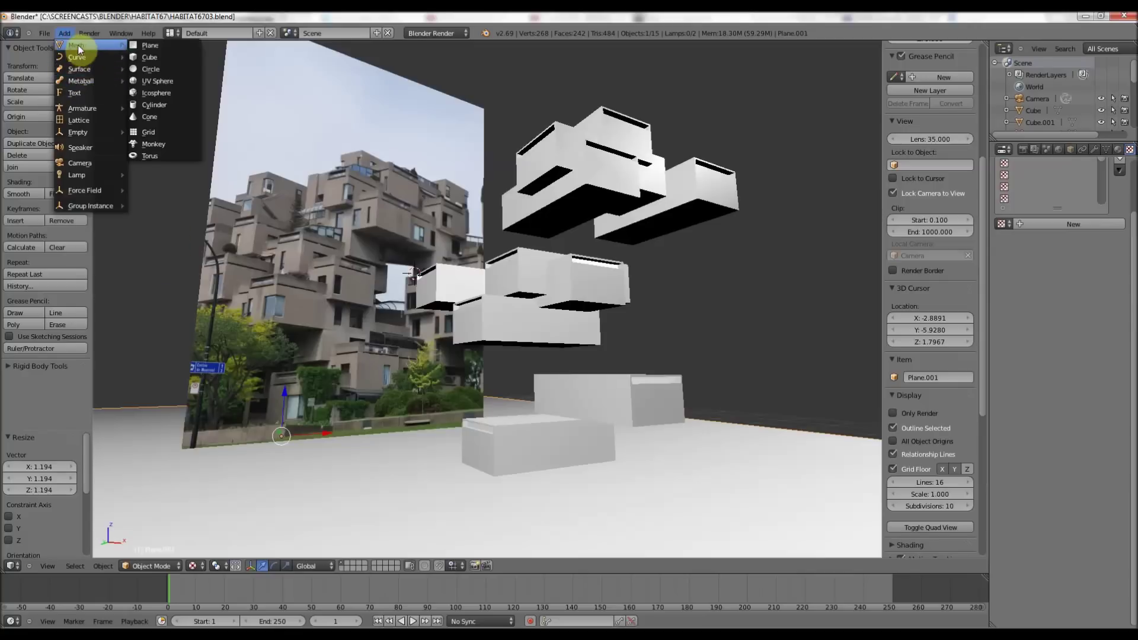
click(144, 58)
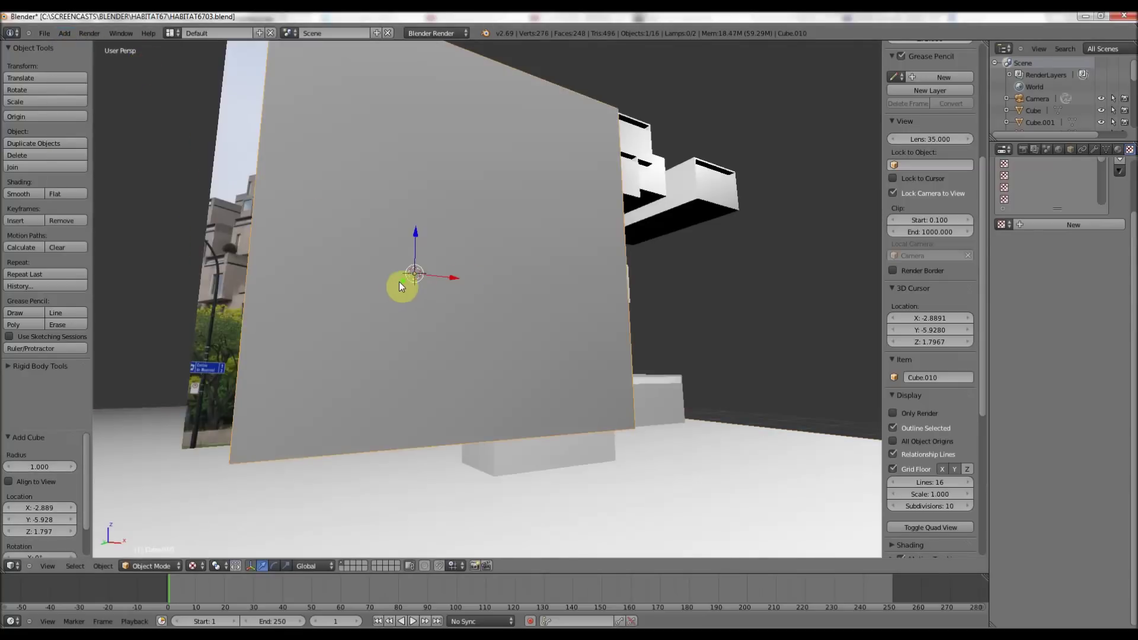
drag(400, 282, 429, 304)
scroll(425, 305, down, 3)
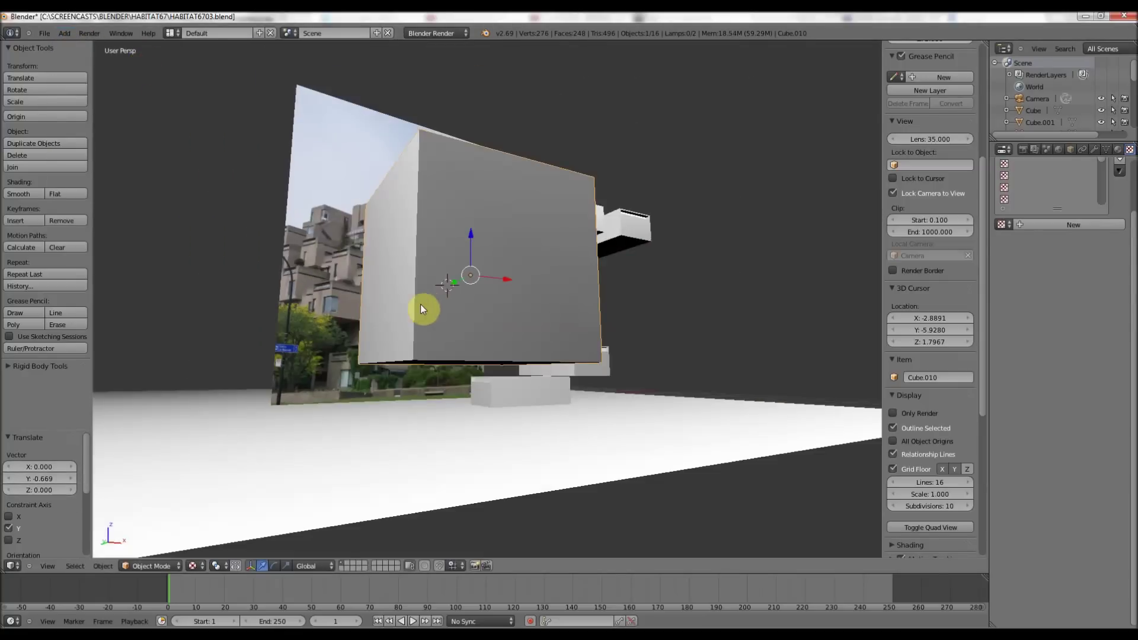
key(s)
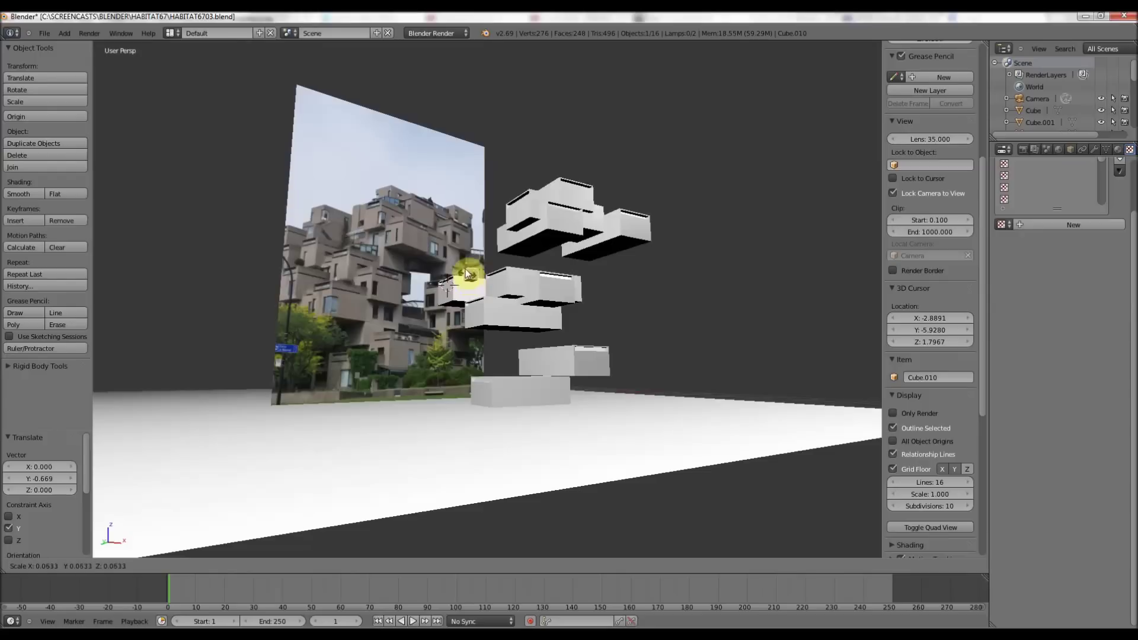
click(467, 258)
- Lower the small cube about 1.59, move it about 1.895 along X beside the lowest blocks and enter its Edit Mode
key(g)
key(z)
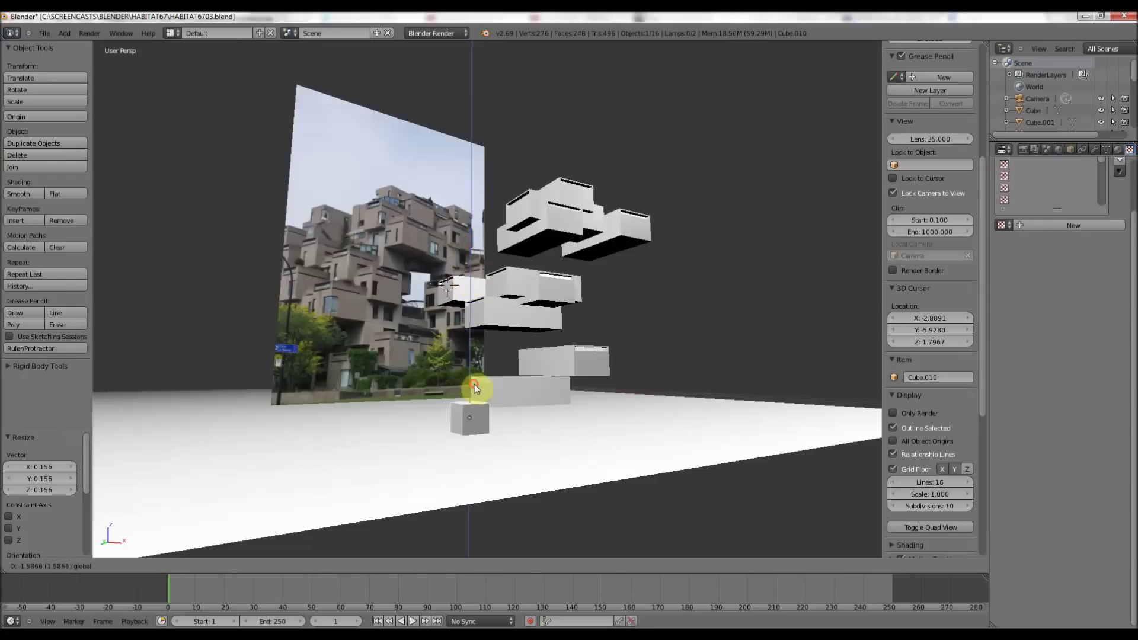
click(474, 388)
key(g)
key(x)
click(586, 405)
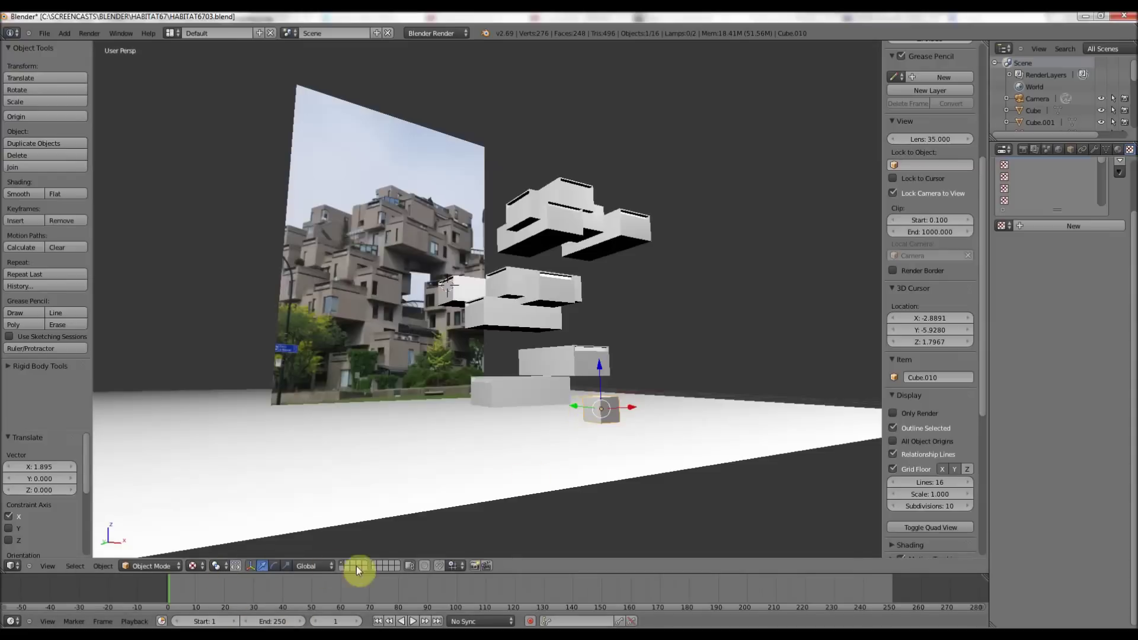
key(Tab)
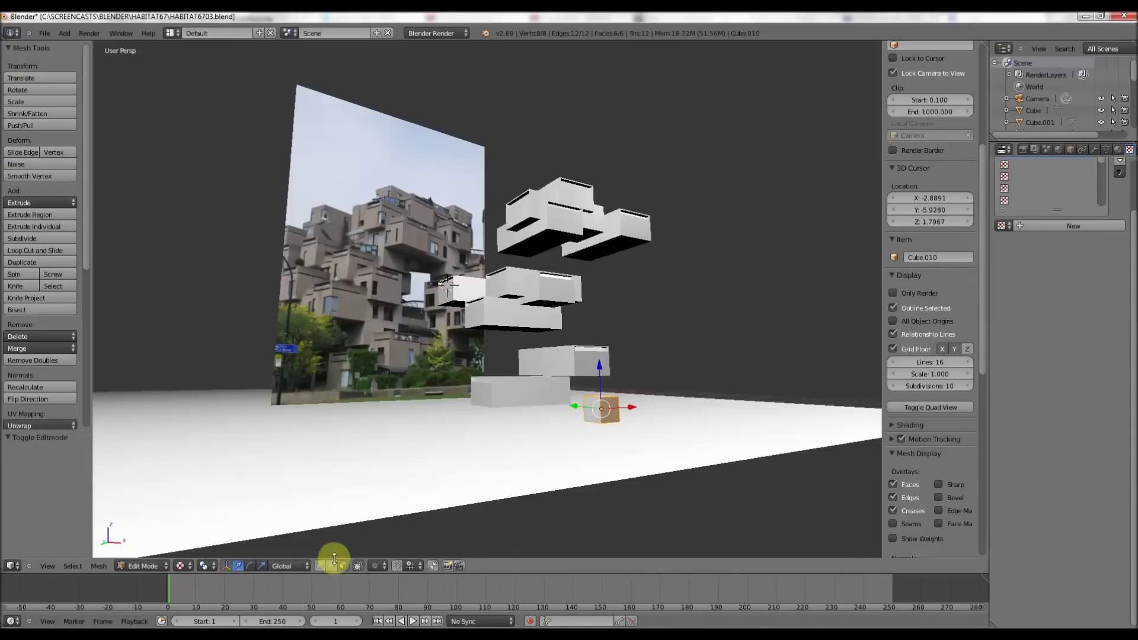
- Stretch the small cube into a long bar by moving one end face about -3.793 and the opposite one about 2.604 along X
click(343, 566)
right_click(613, 410)
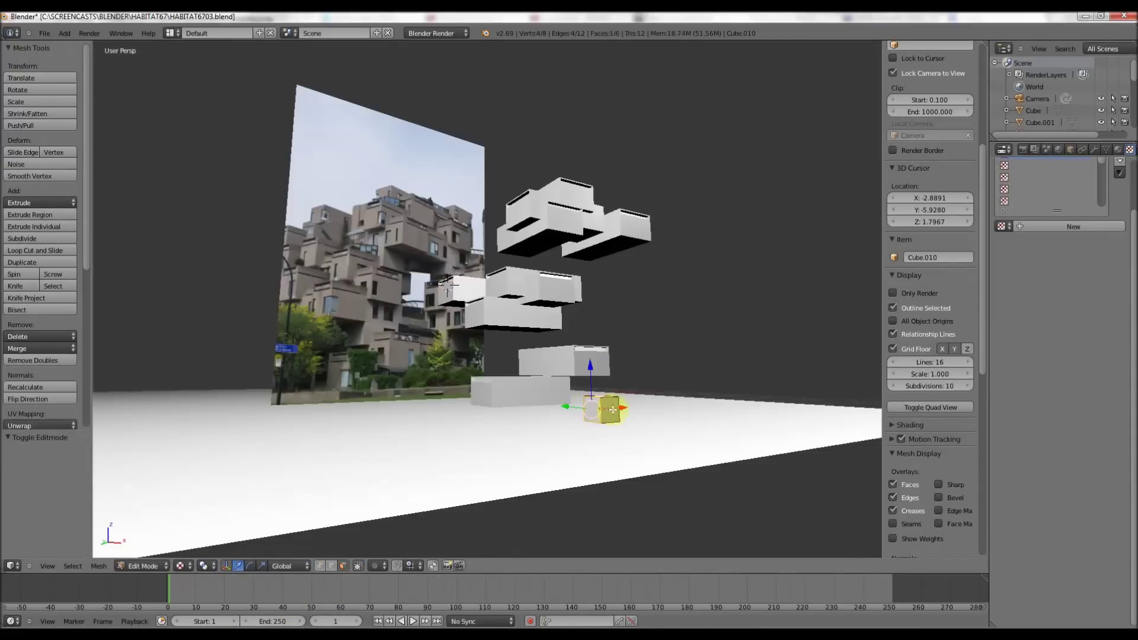
key(g)
key(x)
click(268, 532)
middle_drag(413, 371, 435, 487)
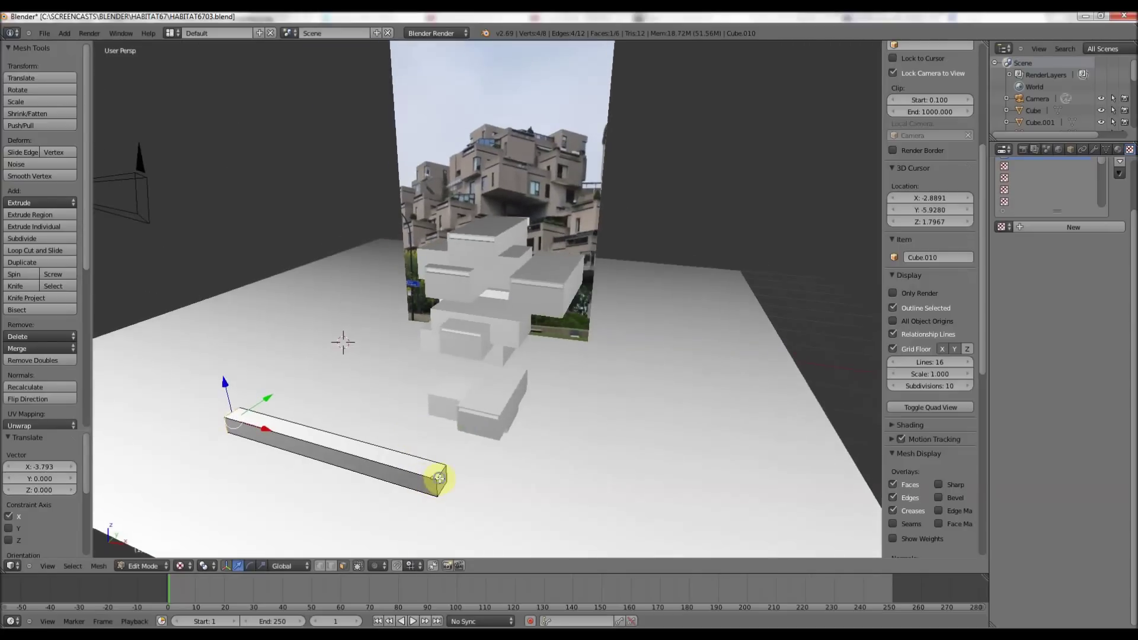
right_click(439, 478)
drag(455, 483, 653, 514)
middle_drag(463, 447, 601, 466)
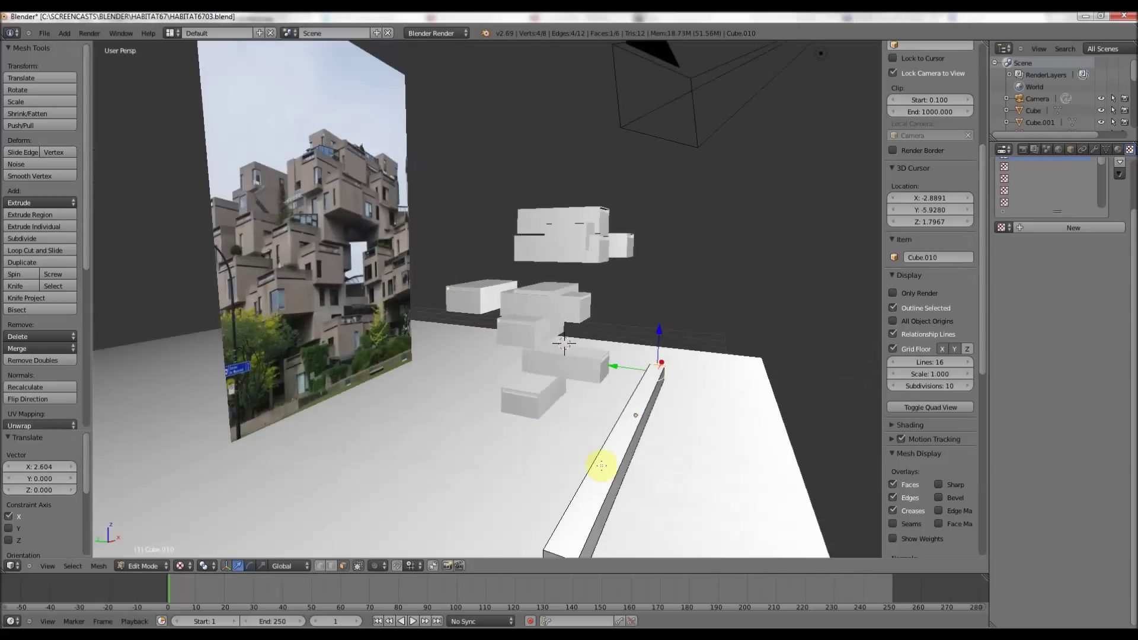
- Thin the long bar by moving its side face about 0.201 along Y and its top face about -0.177 along Z, and leave Edit Mode
right_click(614, 424)
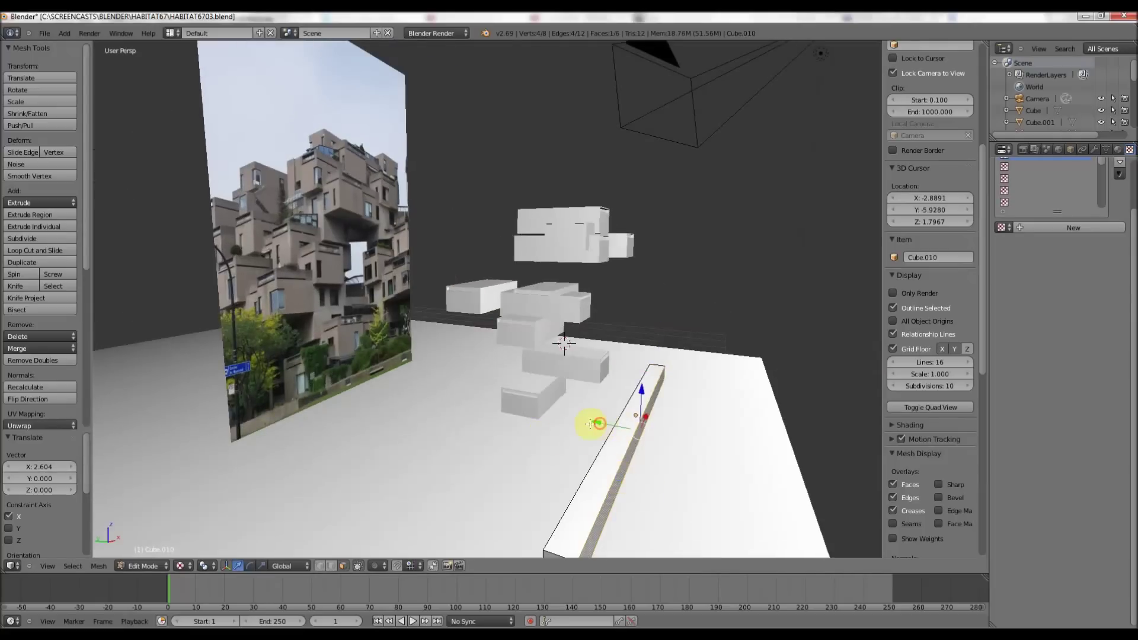
mouse_move(591, 424)
mouse_down()
mouse_move(581, 415)
mouse_move(590, 421)
mouse_up()
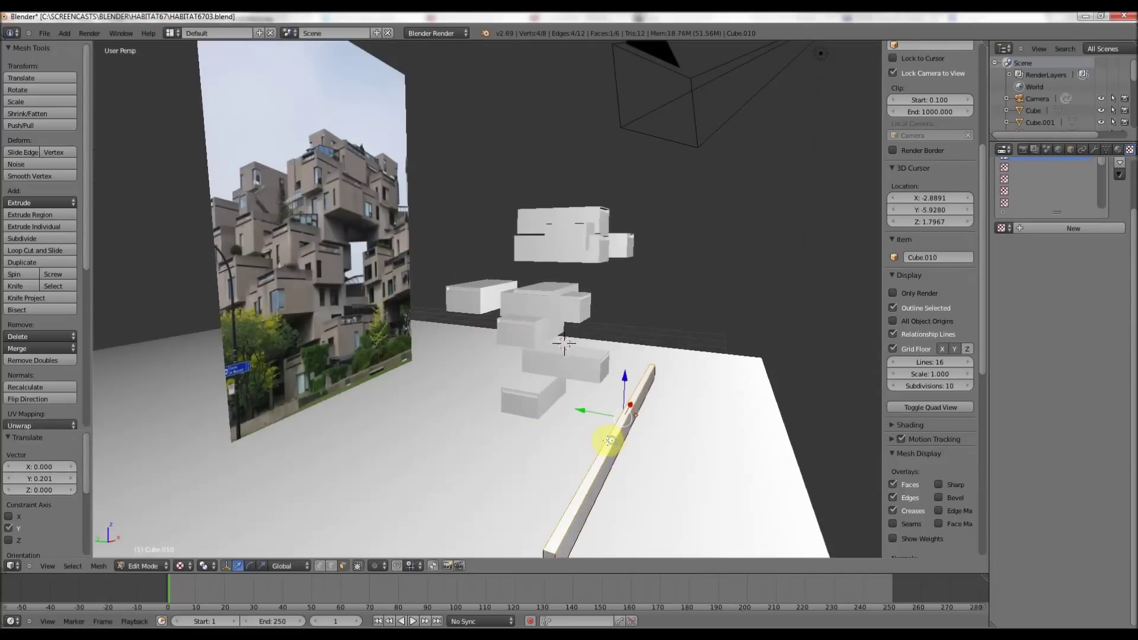
drag(623, 384, 622, 394)
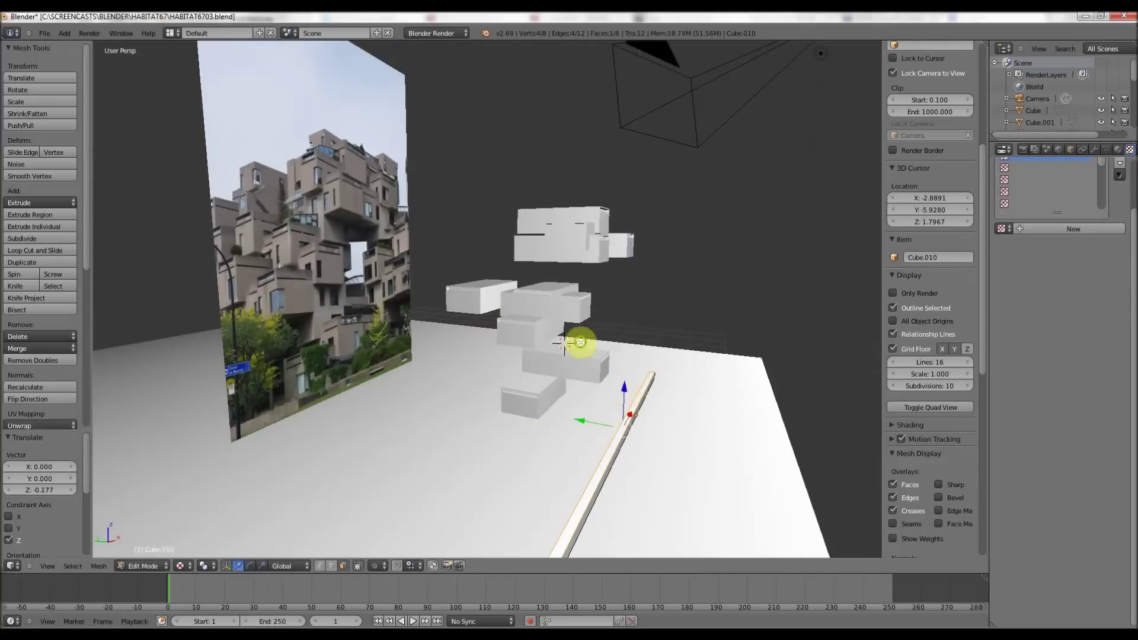
middle_drag(579, 338, 319, 379)
key(Tab)
- Examine the upper overhanging units in the reference photo and compare their arrangement with the modelled block stack
scroll(303, 200, up, 4)
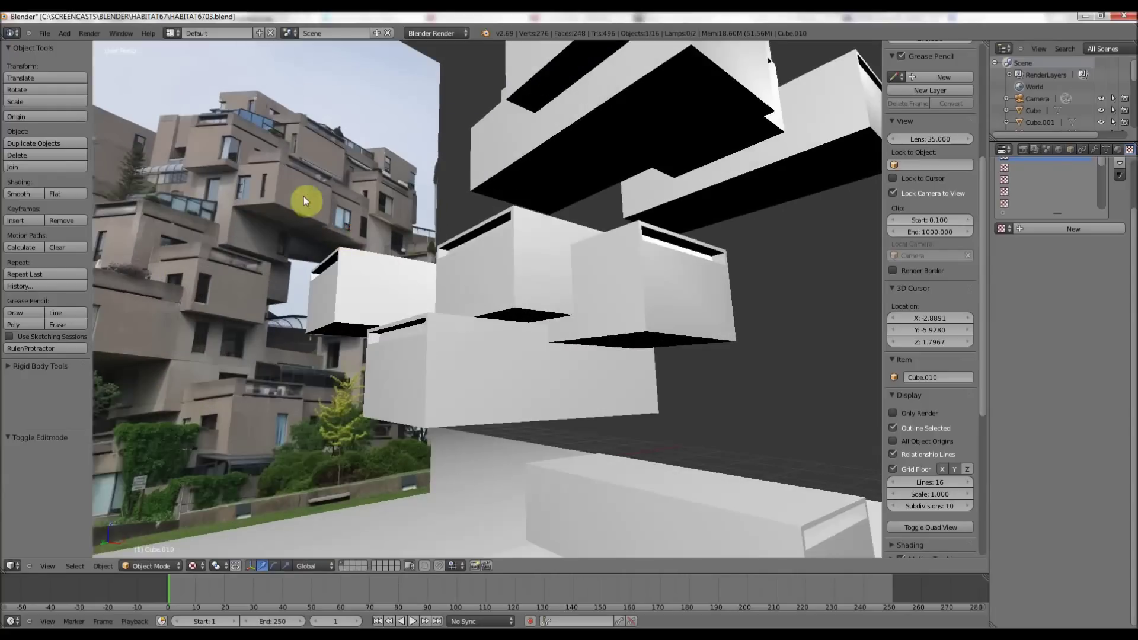
middle_drag(229, 169, 273, 210)
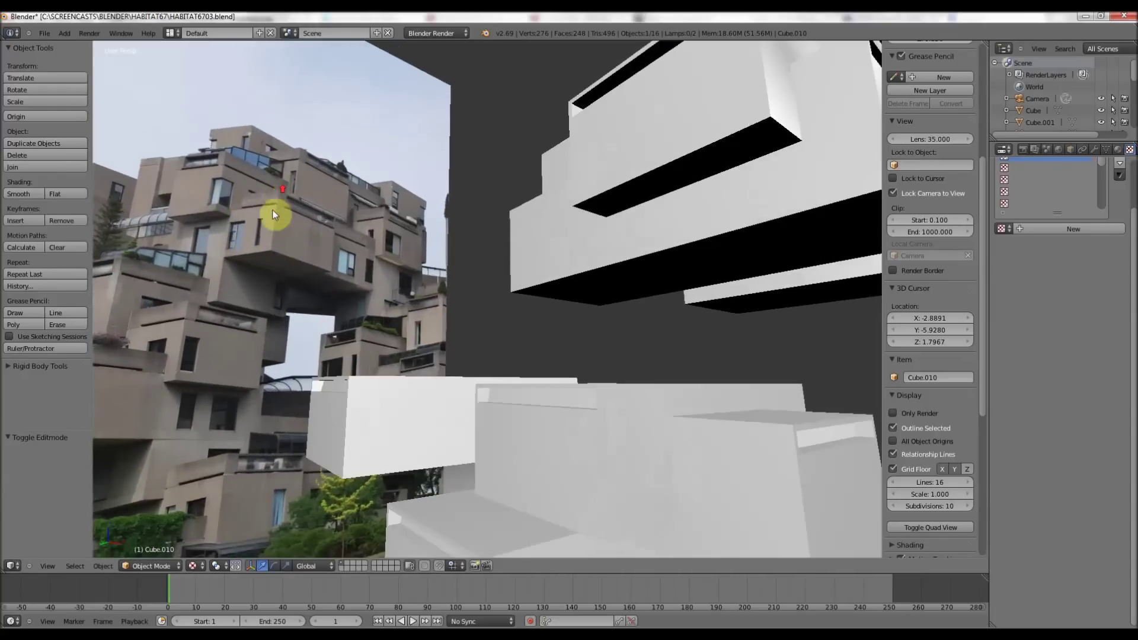
middle_drag(355, 254, 339, 219)
scroll(319, 300, down, 3)
middle_drag(329, 283, 314, 195)
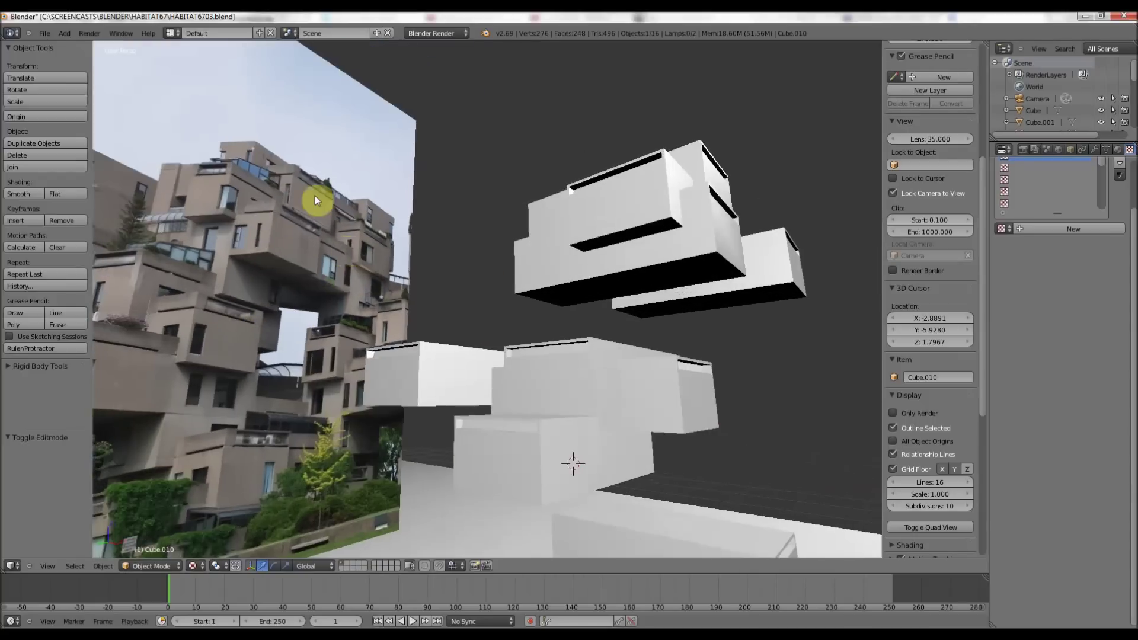
scroll(315, 196, down, 4)
middle_drag(431, 243, 389, 234)
scroll(427, 243, up, 2)
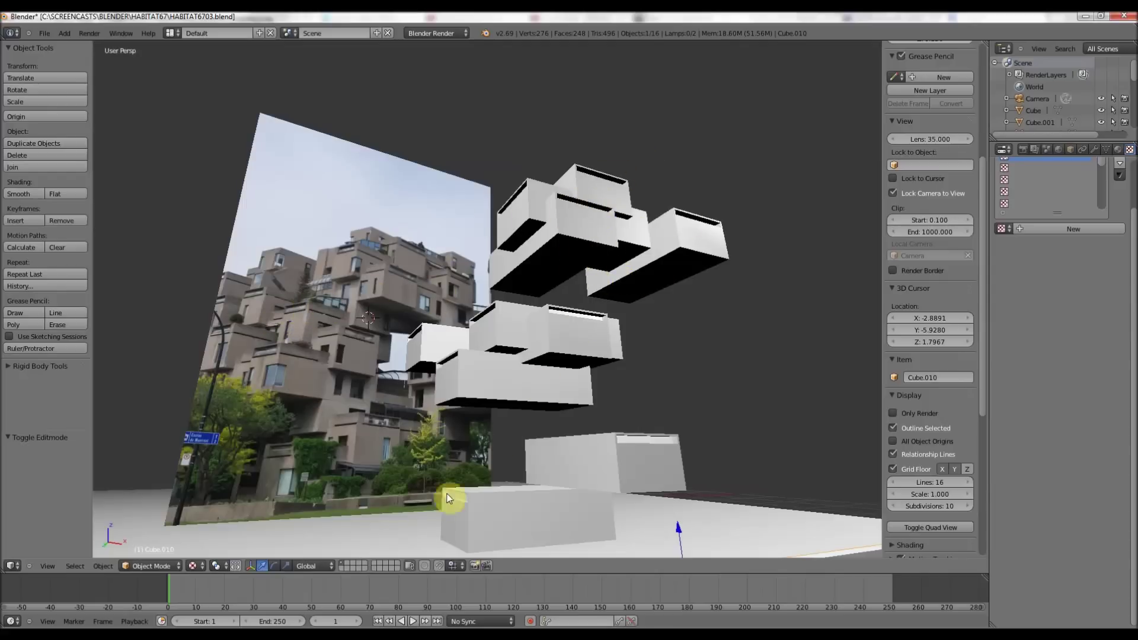
scroll(452, 389, up, 3)
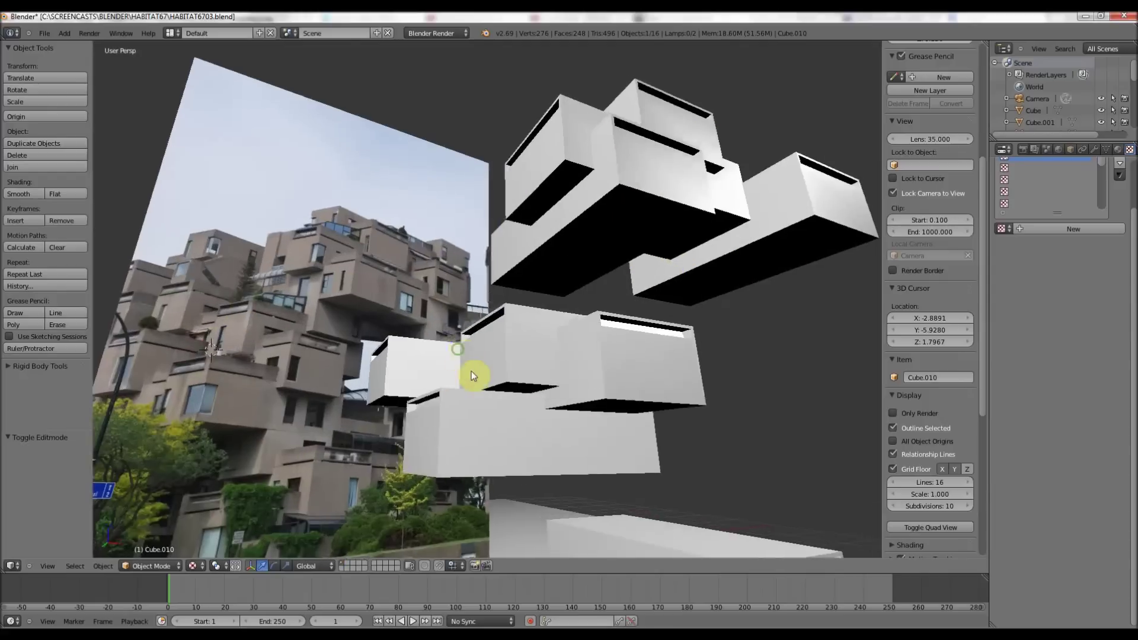
middle_drag(472, 372, 517, 322)
scroll(524, 332, up, 2)
scroll(525, 333, down, 4)
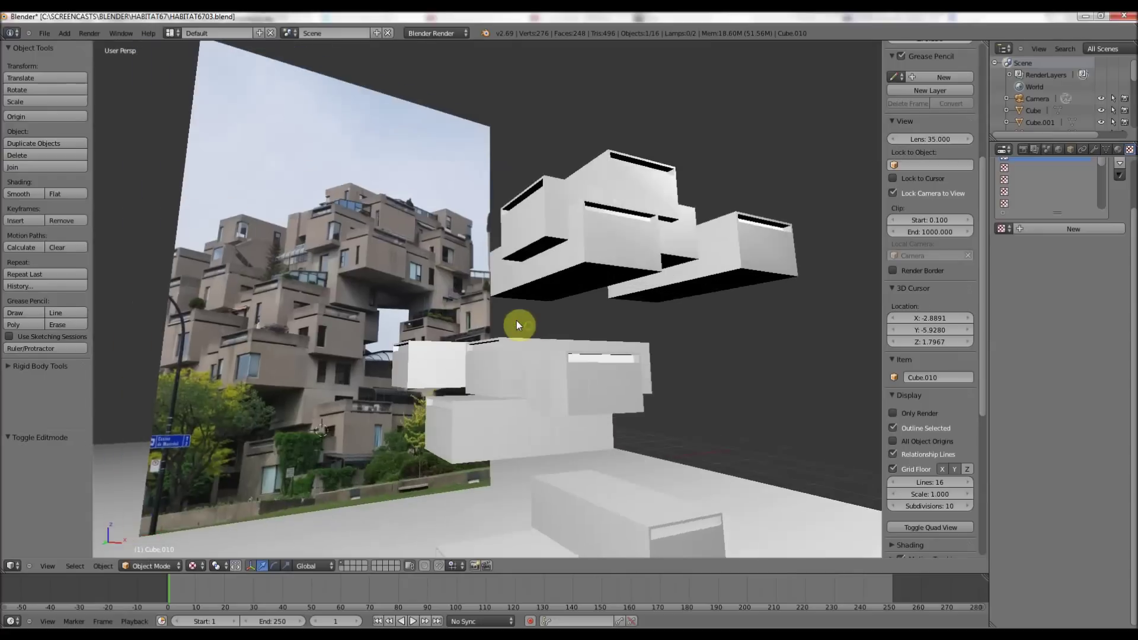
scroll(538, 309, up, 2)
- Move the large overhanging block of the upper cluster about -0.077 along Y
right_click(569, 282)
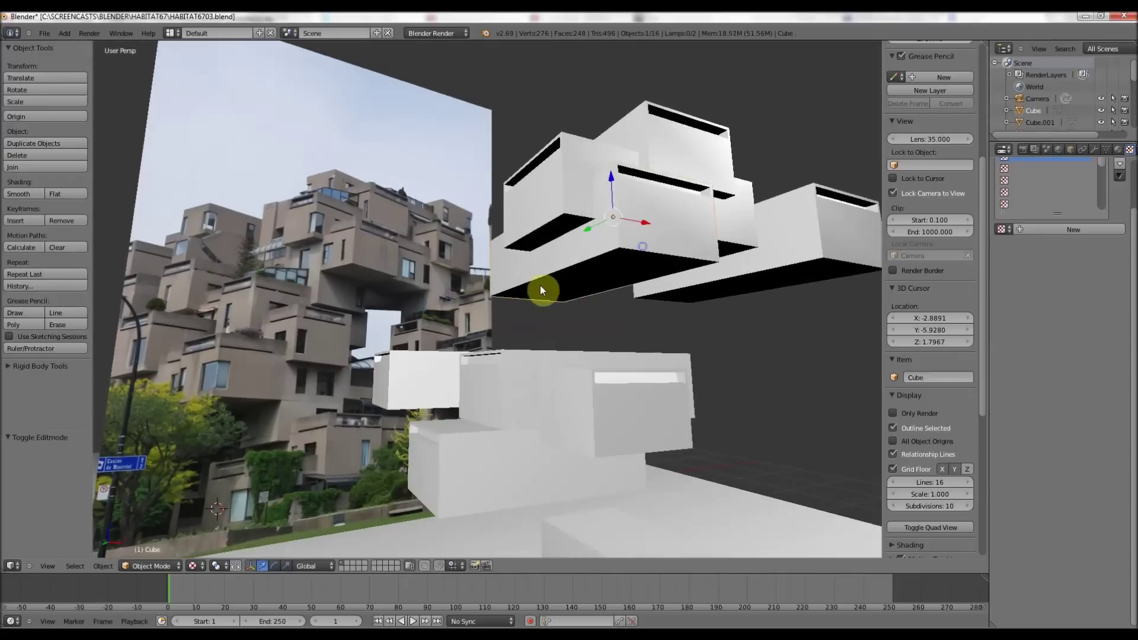
middle_drag(540, 285, 489, 294)
scroll(494, 300, up, 2)
scroll(494, 299, up, 2)
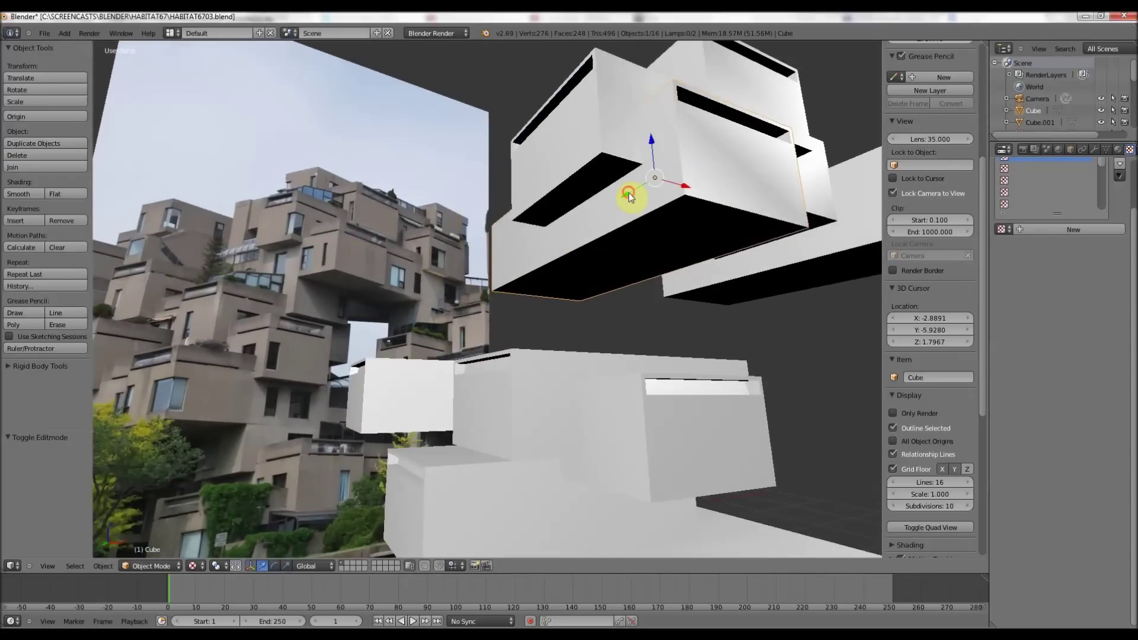
mouse_move(630, 197)
mouse_down()
mouse_move(648, 191)
mouse_move(610, 203)
mouse_up()
scroll(605, 203, down, 2)
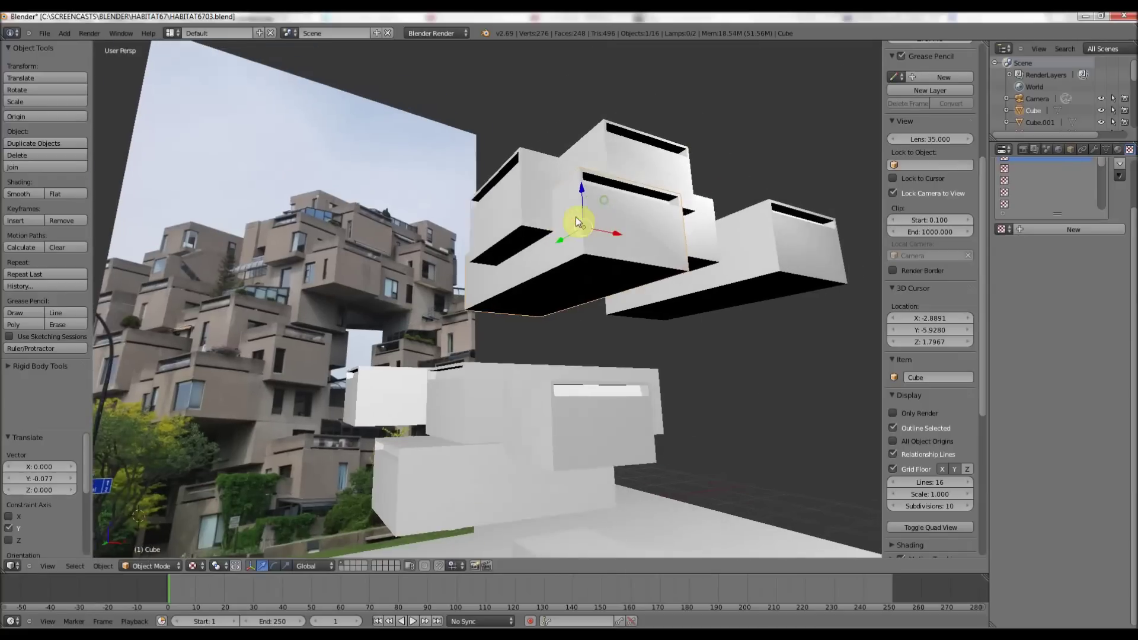
- Duplicate the overhanging upper block in place and add one loop cut across the copy, just behind the middle of its length
scroll(531, 227, up, 3)
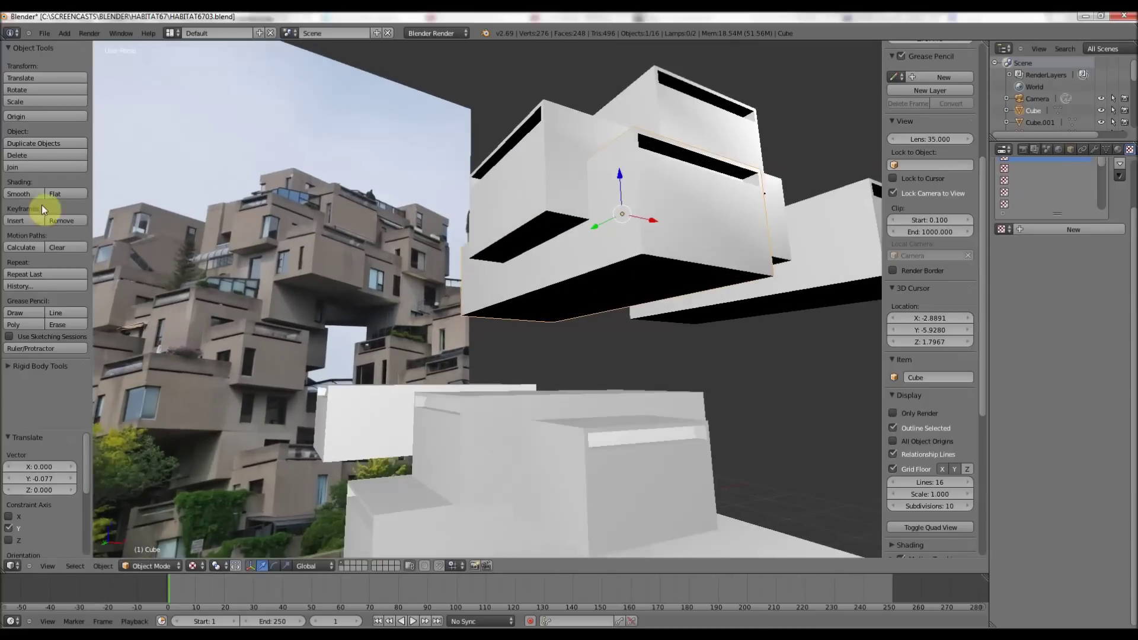
click(28, 144)
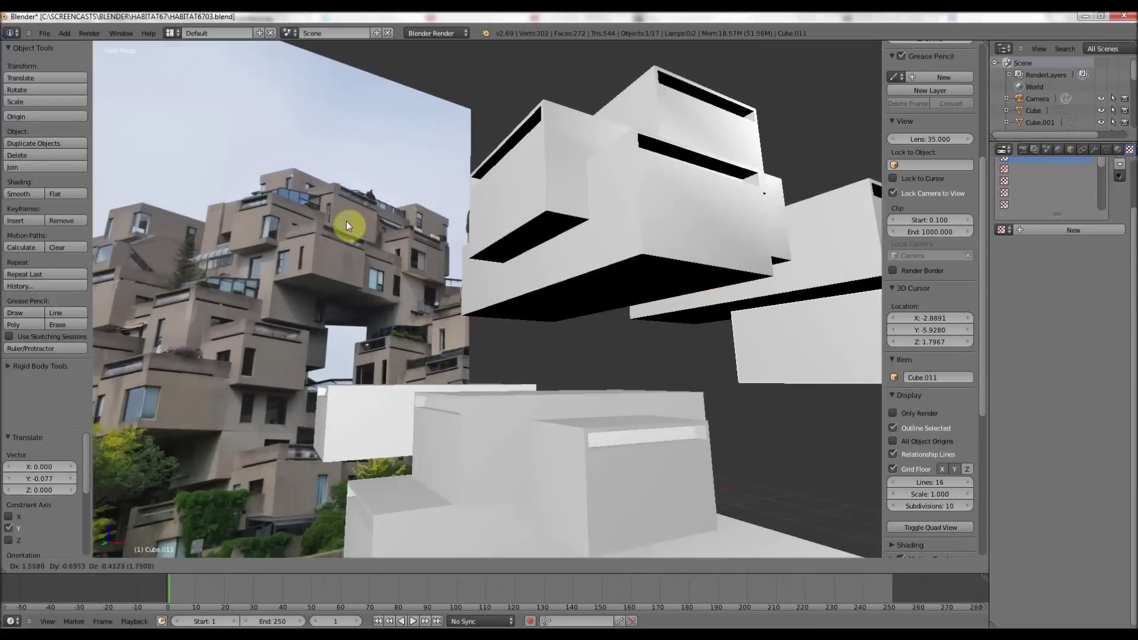
click(44, 297)
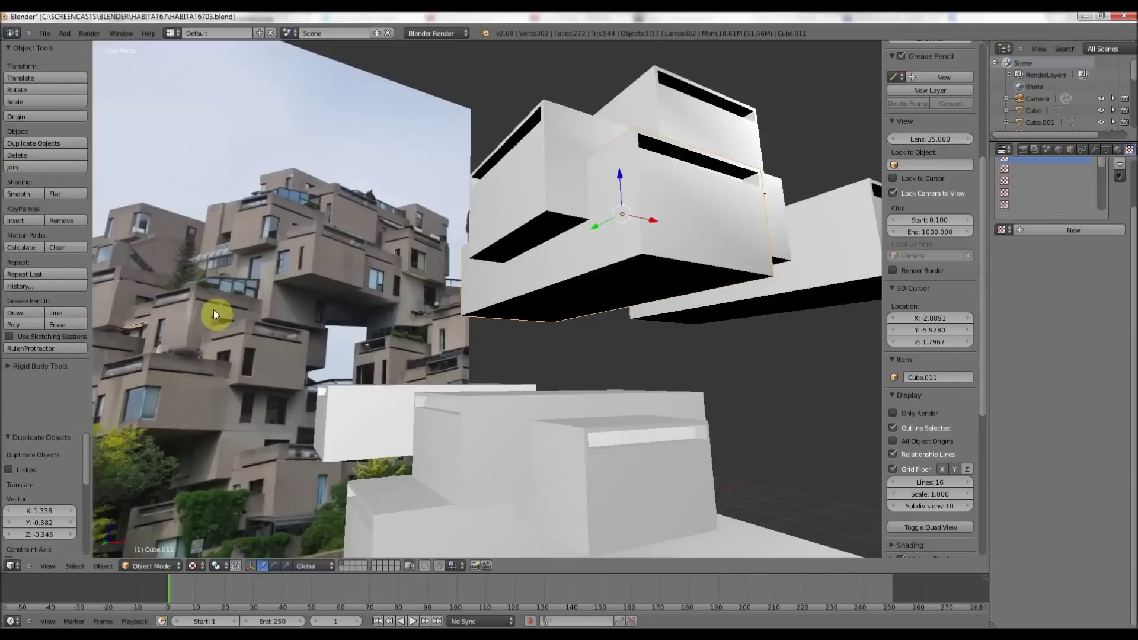
key(Tab)
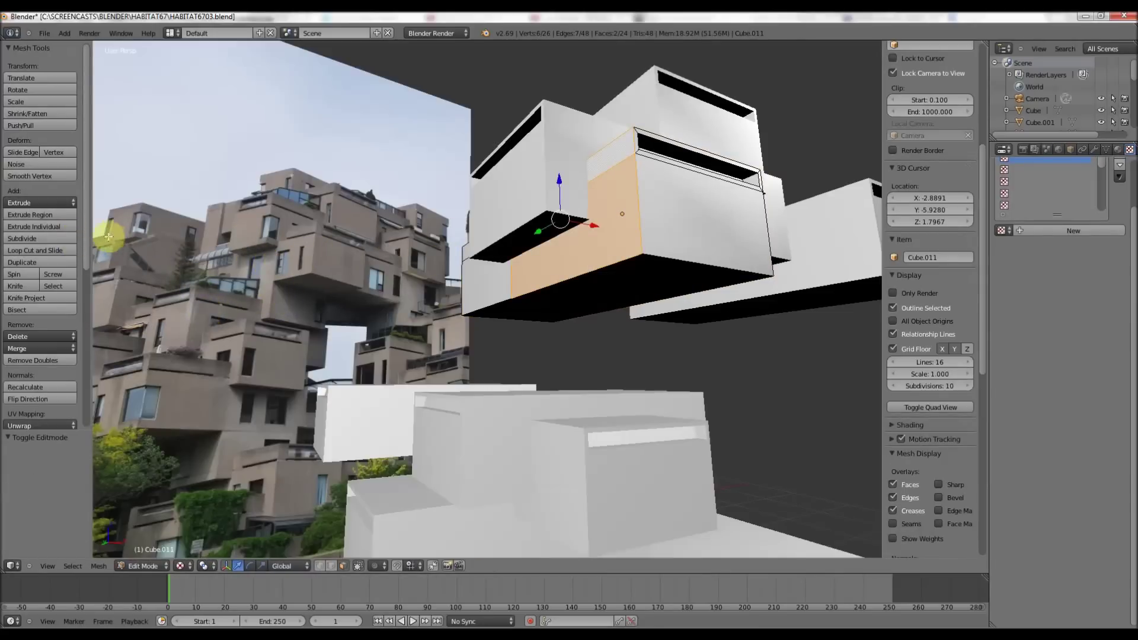
click(40, 250)
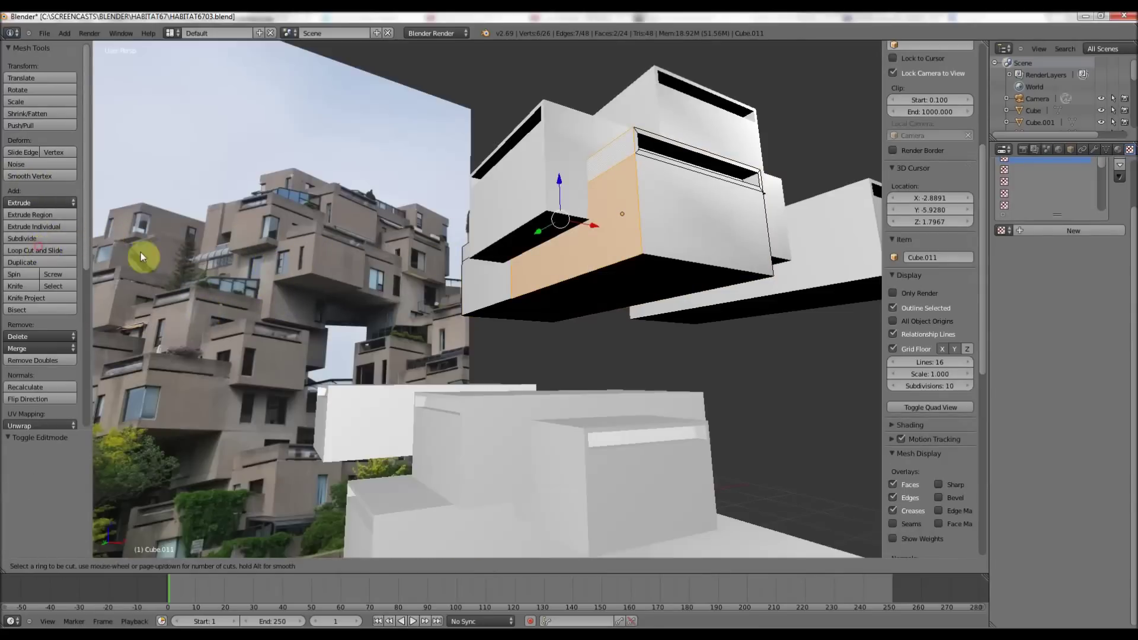
click(551, 265)
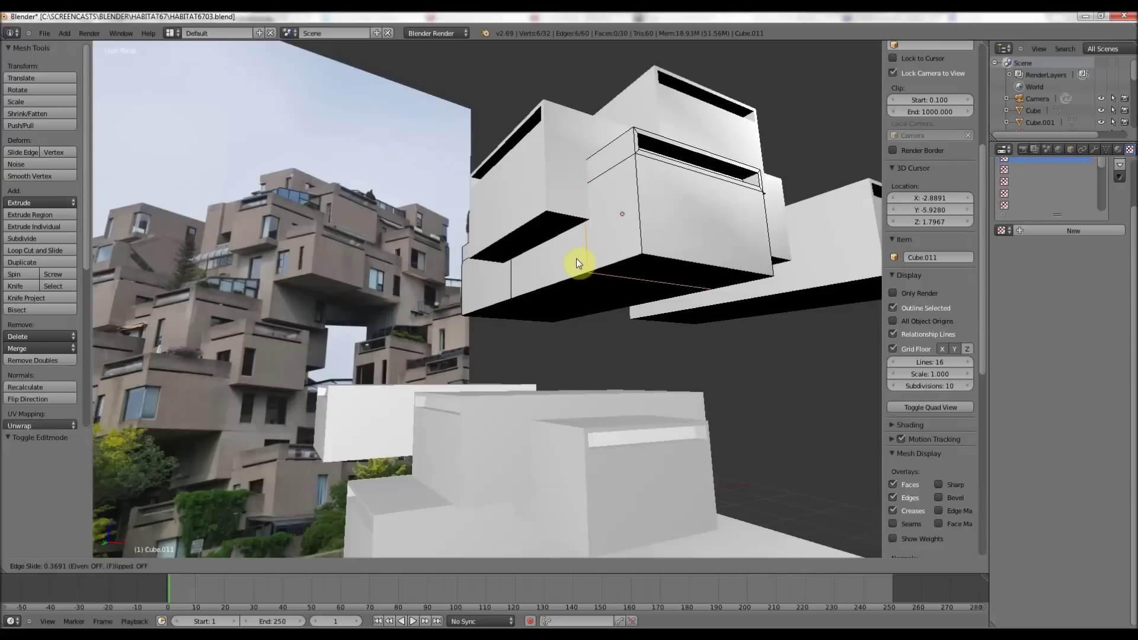
click(568, 265)
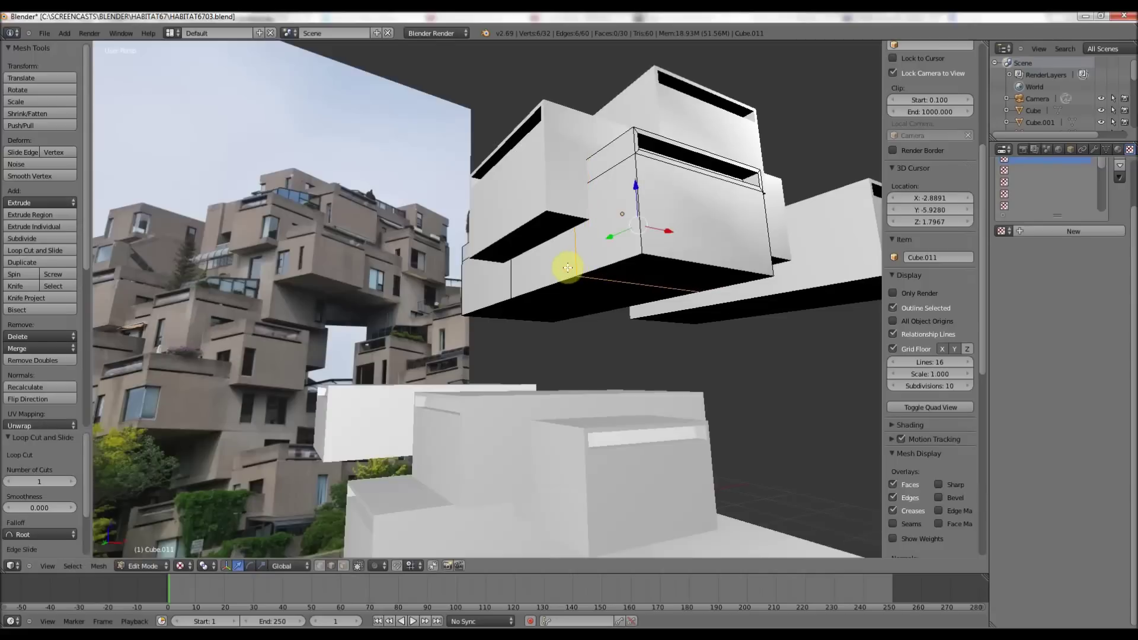
key(Tab)
- Move the smaller block resting on the overhanging upper block about 0.095 along Y
right_click(551, 207)
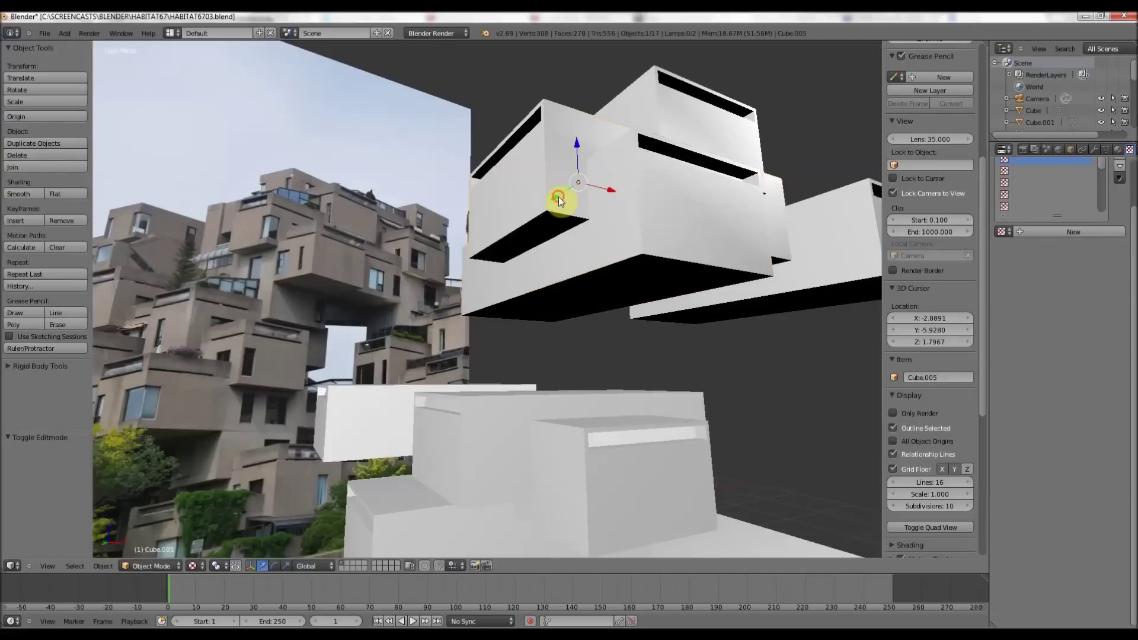
drag(558, 197, 545, 206)
- Extrude the two rear underside faces of the duplicated block about 0.317 downward along Z
right_click(599, 270)
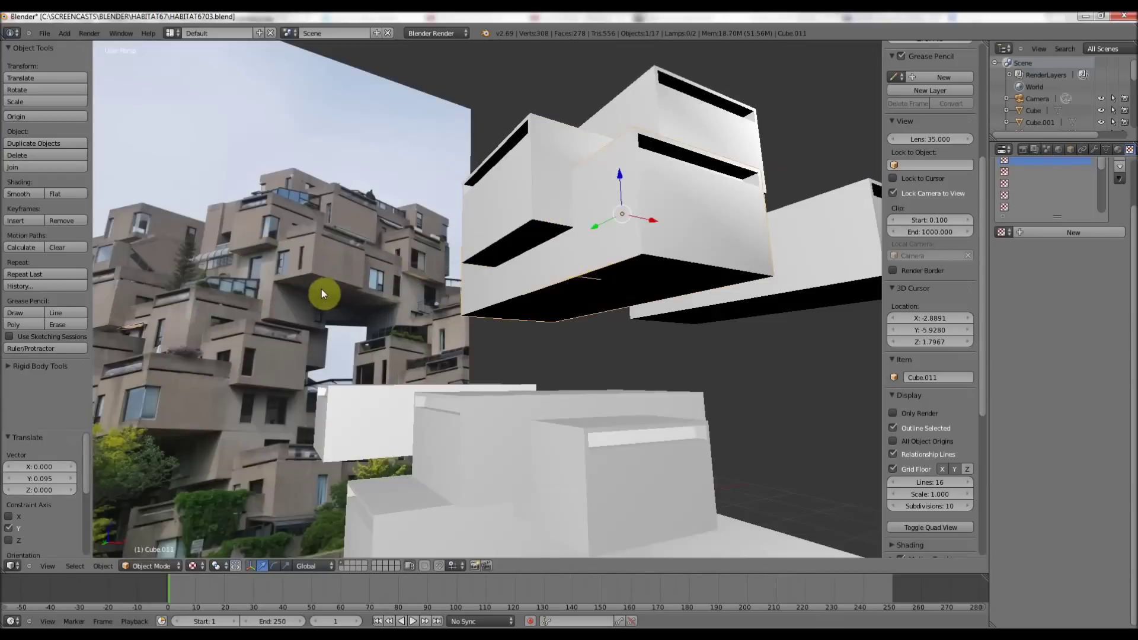
key(Tab)
right_click(570, 307)
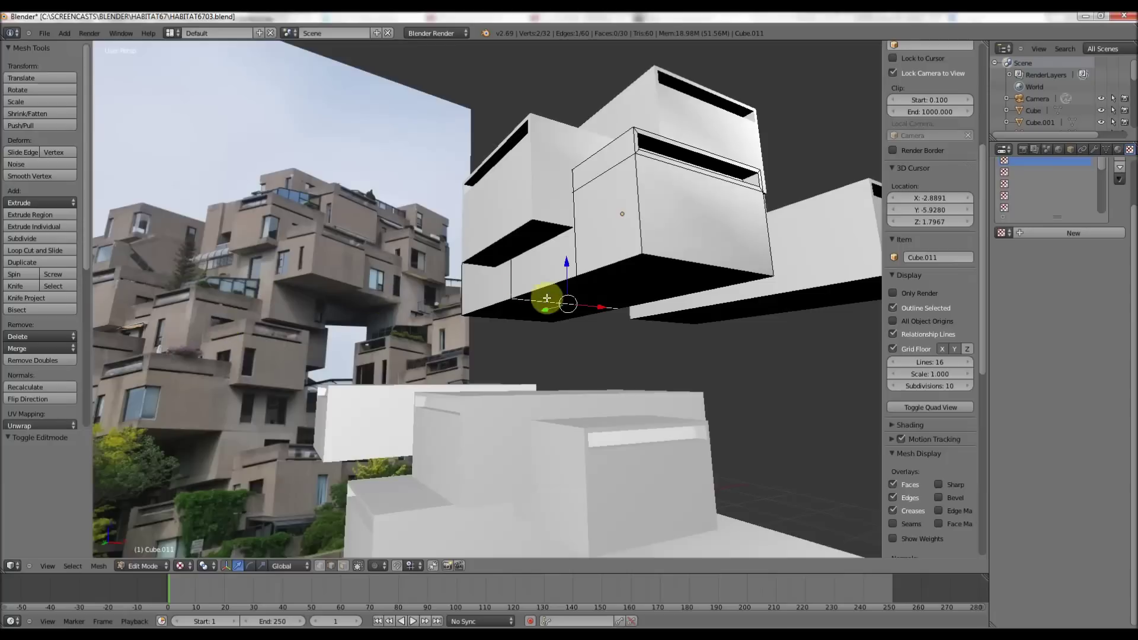
right_click(616, 258)
right_click(596, 270)
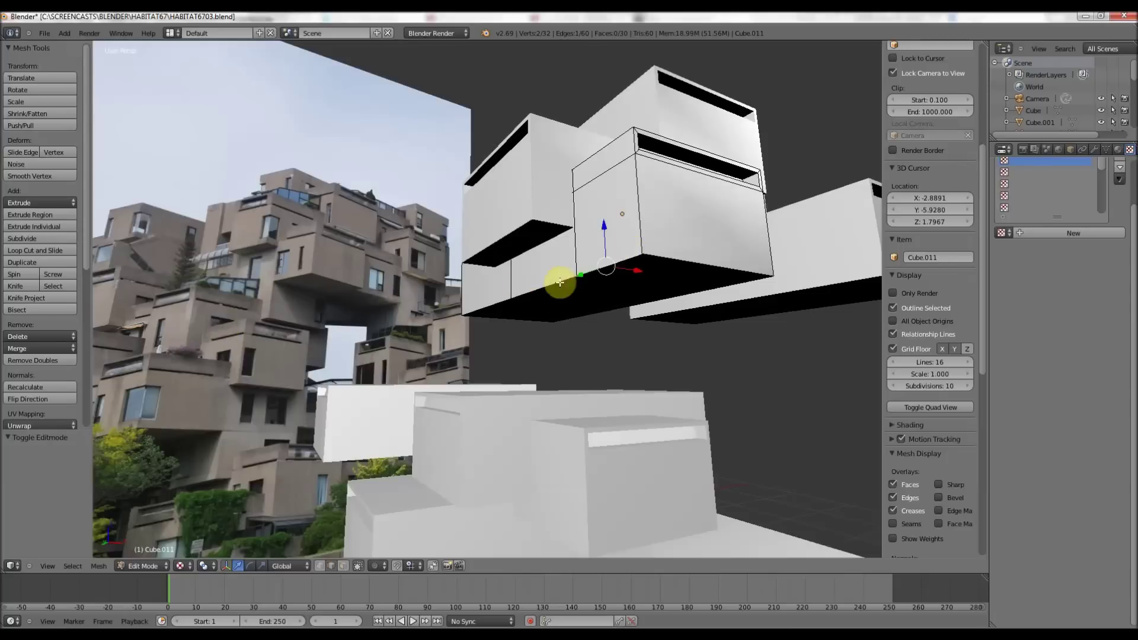
click(342, 566)
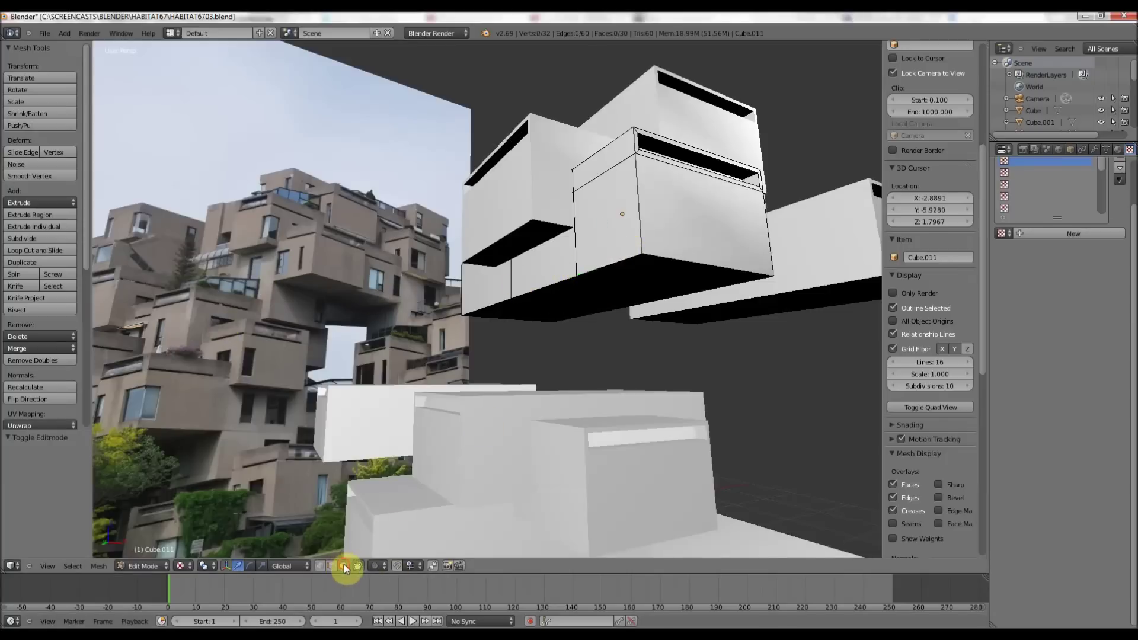
right_click(579, 286)
shift+right_click(537, 311)
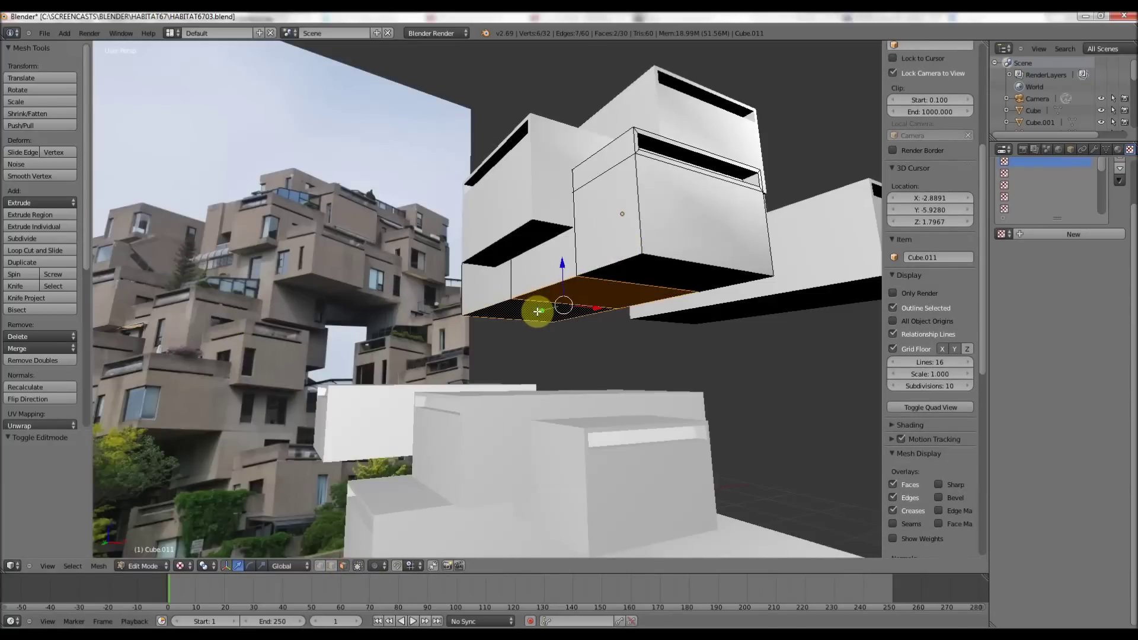
key(e)
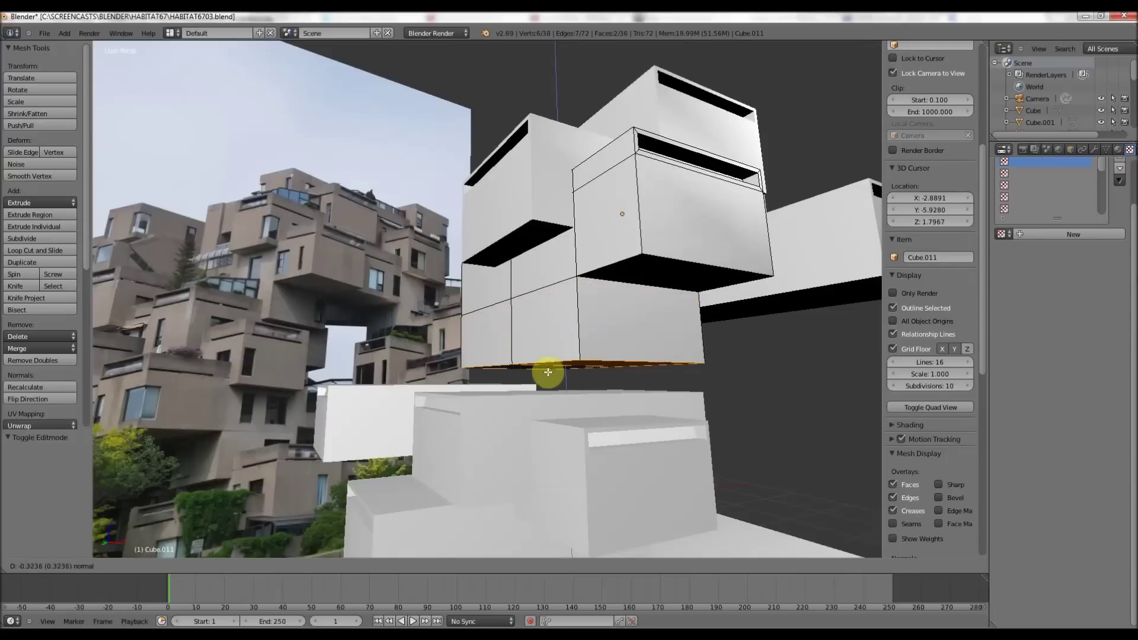
click(545, 369)
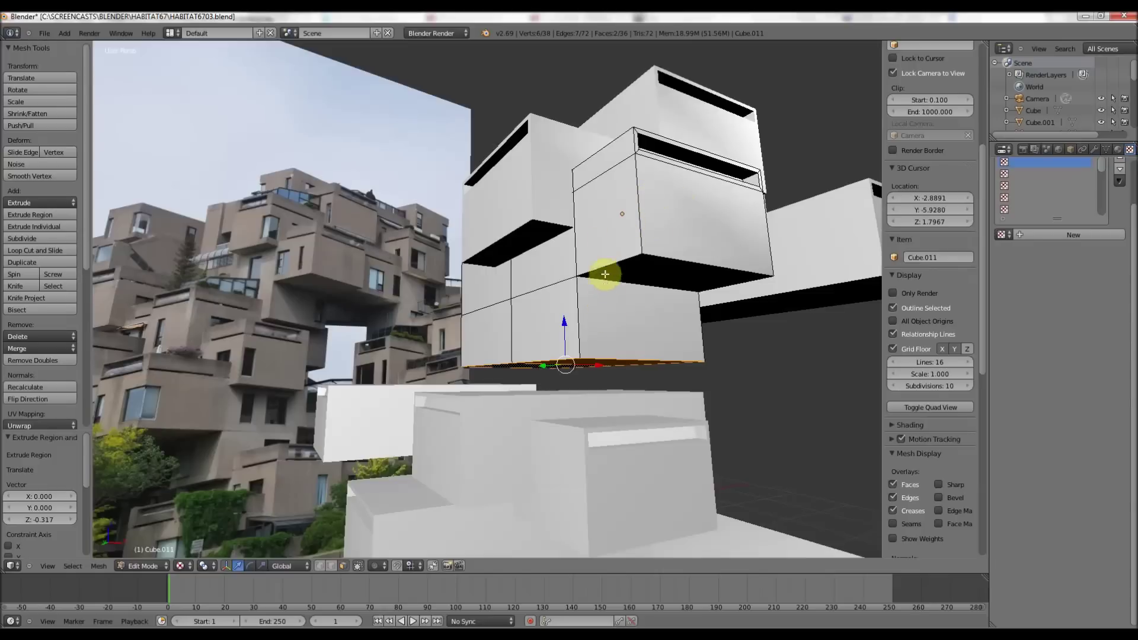
- Add one vertical loop cut around the front overhanging section of the duplicated block, slightly off the middle
middle_drag(631, 251, 288, 294)
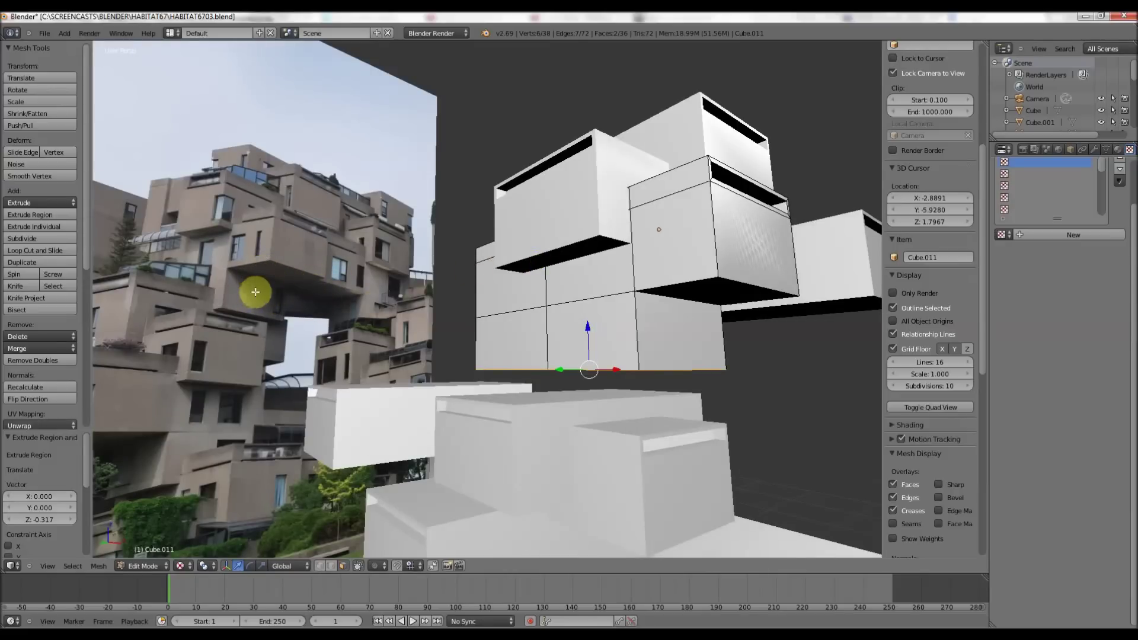
scroll(255, 288, up, 3)
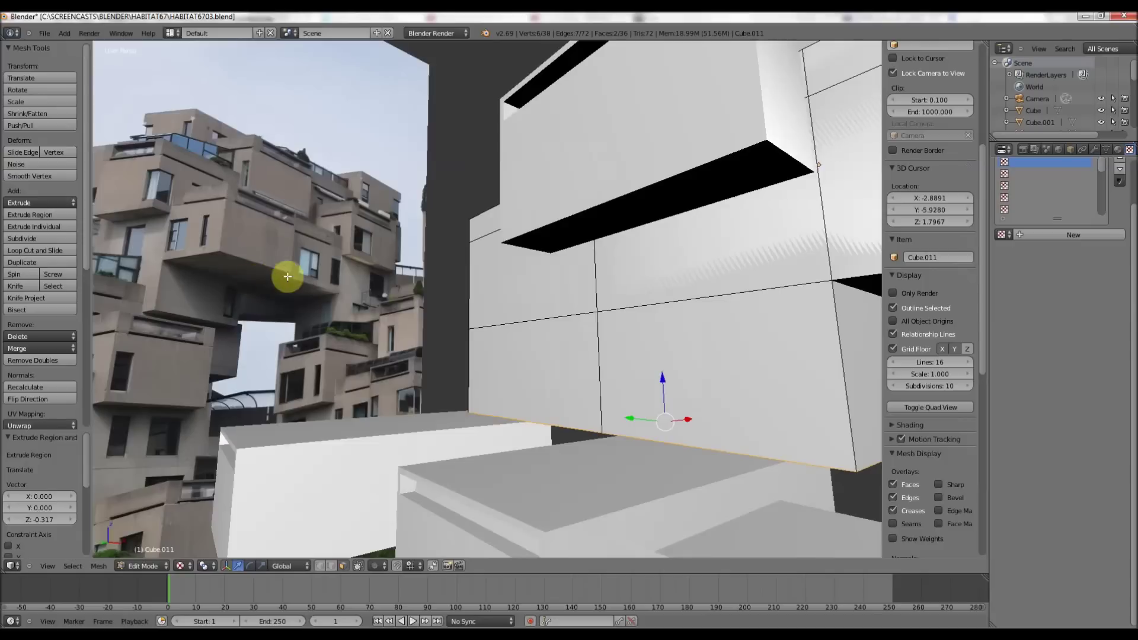
scroll(382, 273, down, 3)
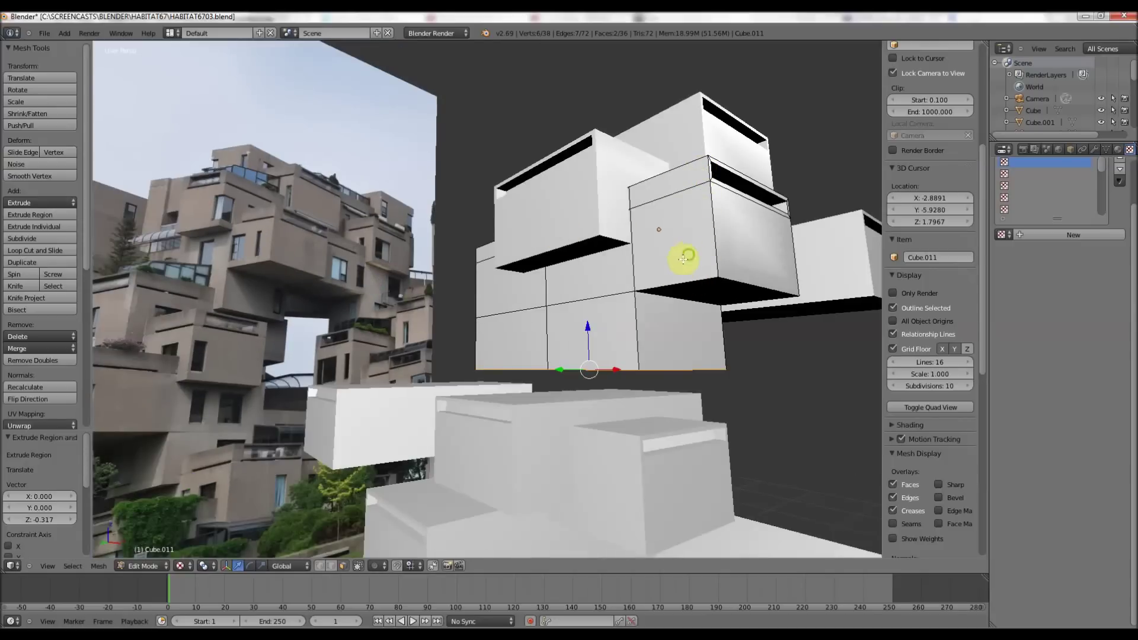
middle_drag(684, 259, 516, 275)
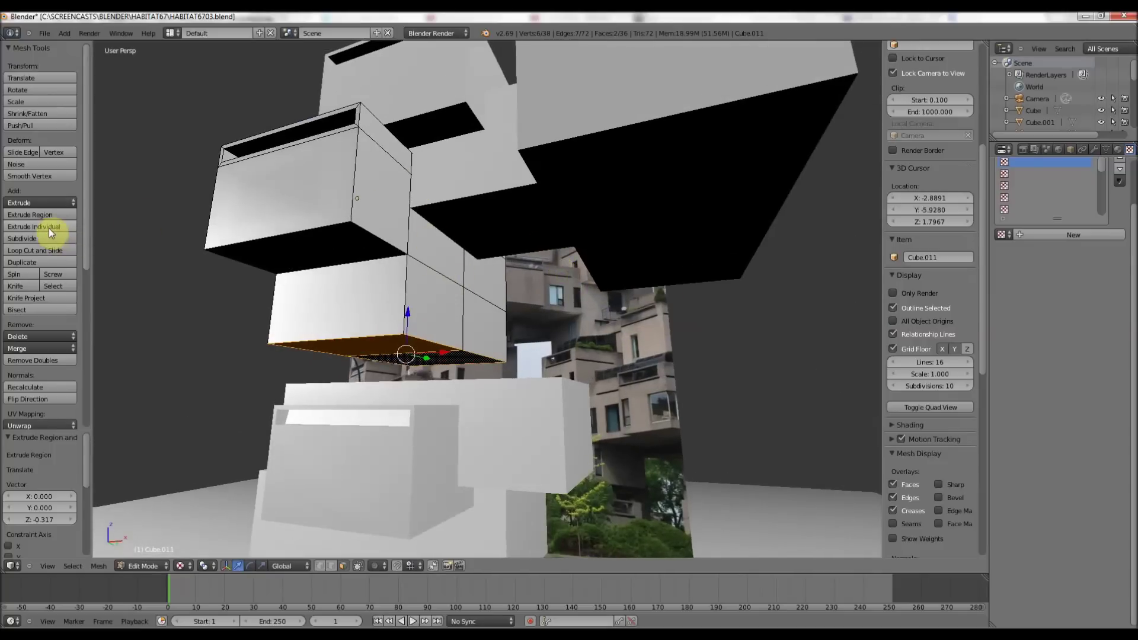
click(47, 249)
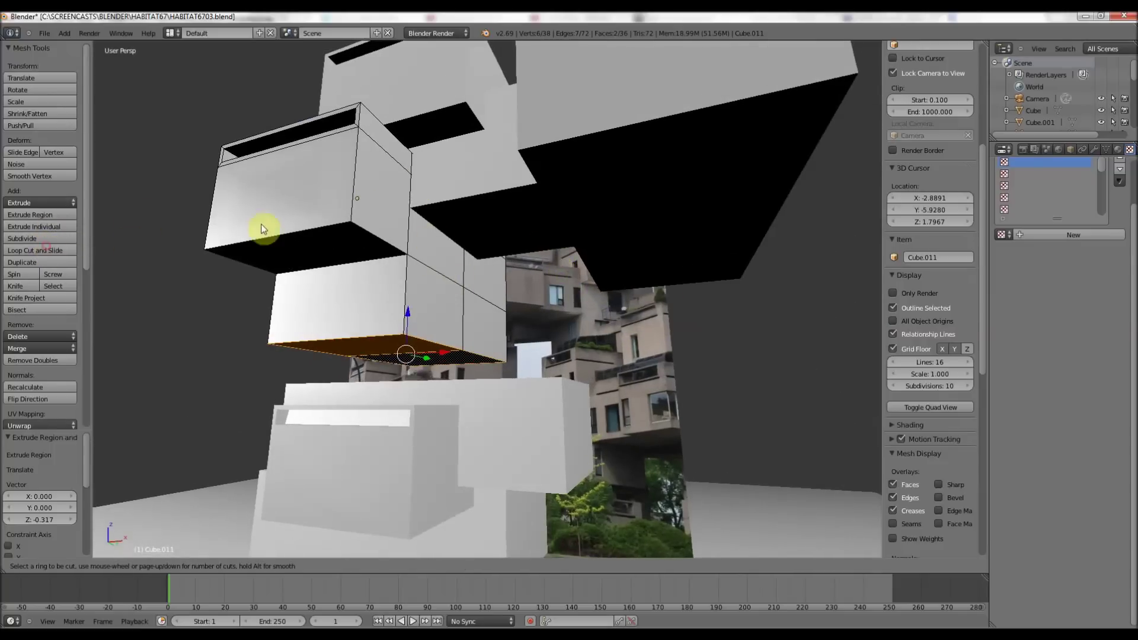
click(372, 222)
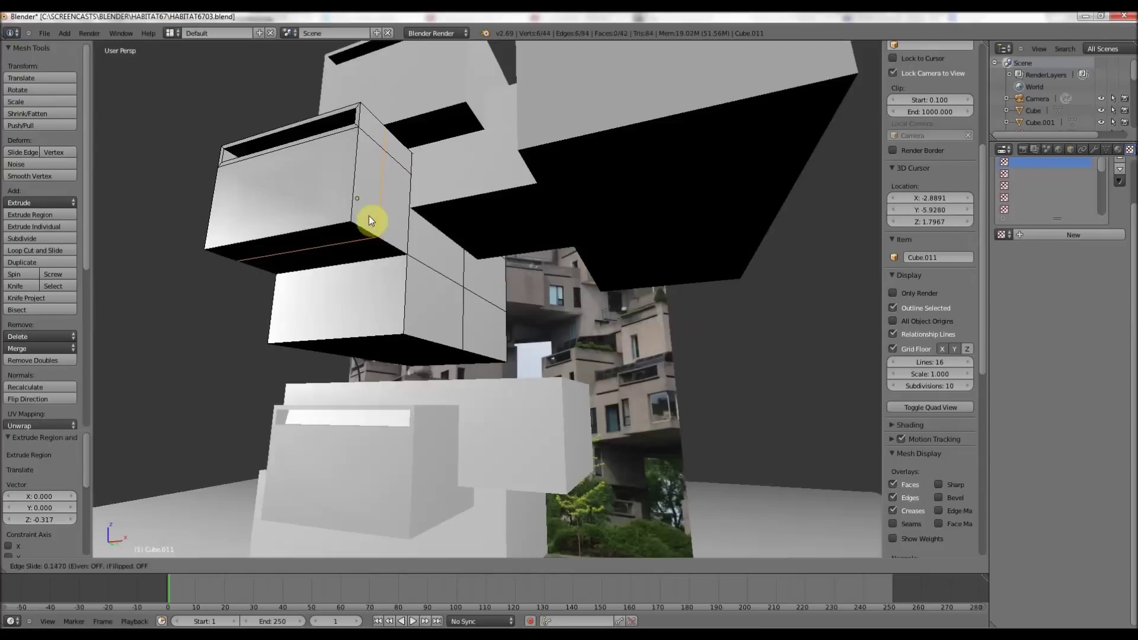
click(369, 216)
middle_drag(368, 216, 335, 338)
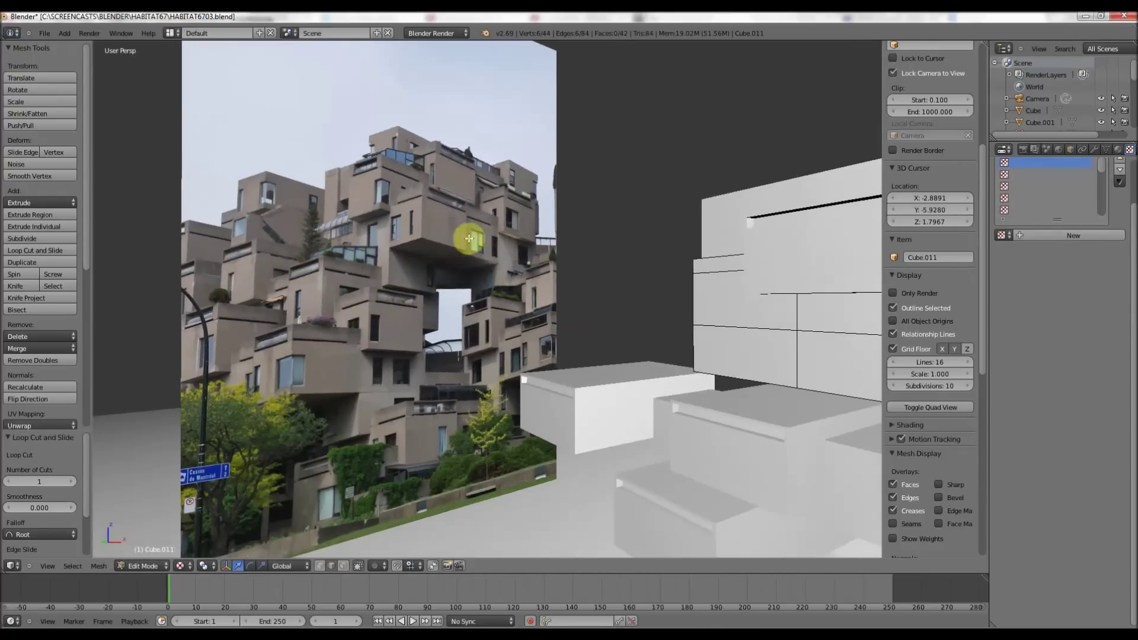
middle_drag(516, 244, 432, 272)
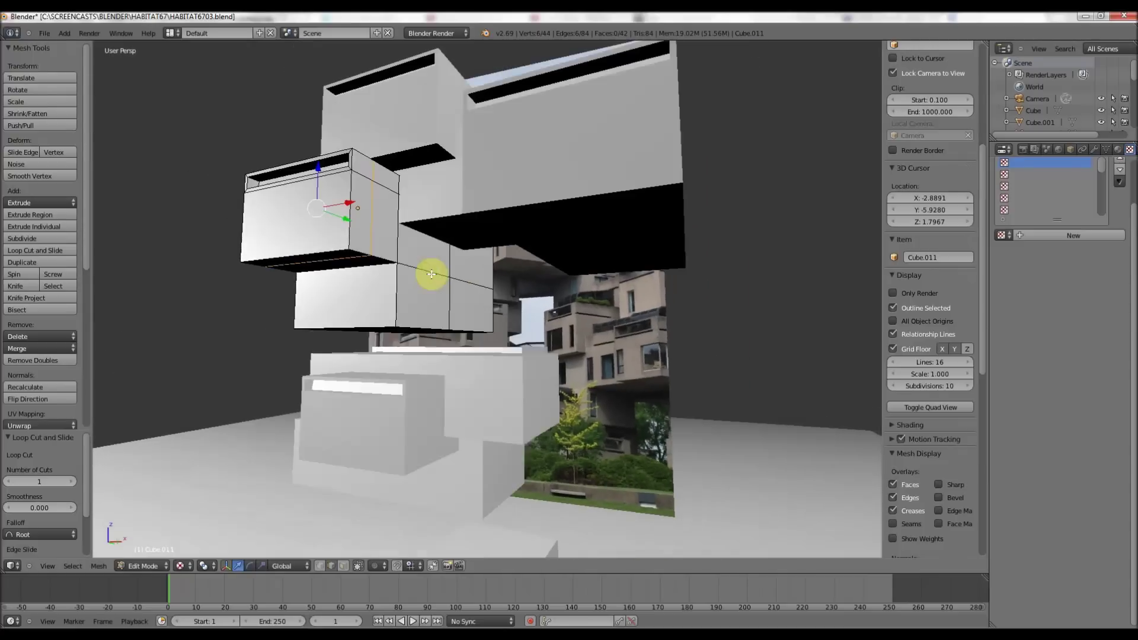
- Move the duplicated block about -1.858 along X, clear of the rest of the upper cluster
click(340, 566)
right_click(378, 219)
ctrl+right_click(383, 181)
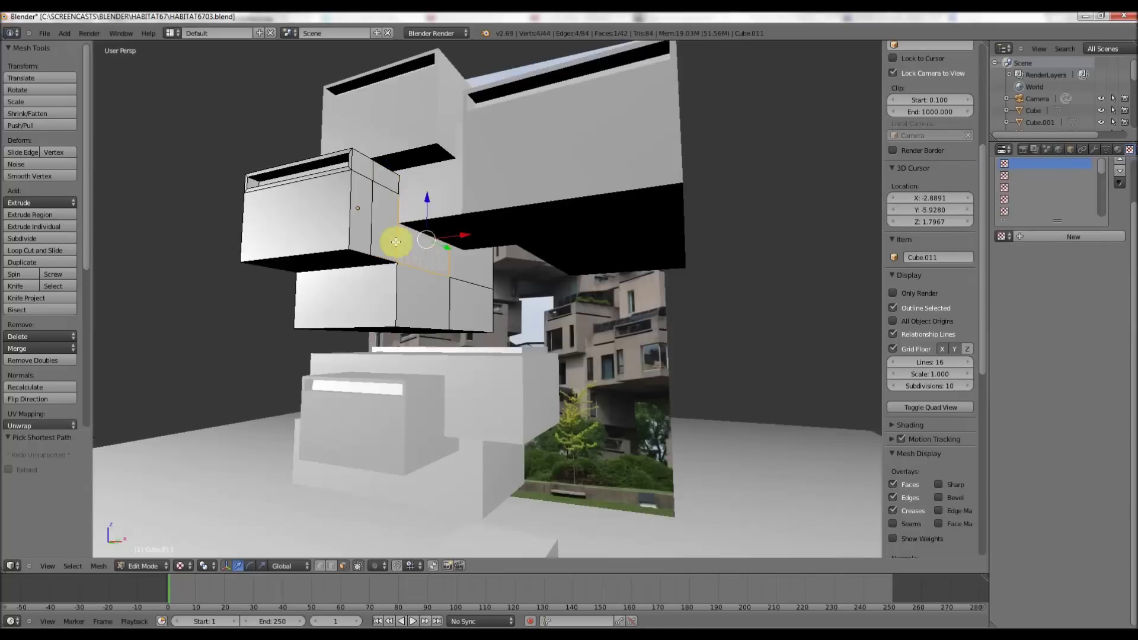
key(Tab)
drag(385, 202, 199, 266)
middle_drag(212, 267, 256, 271)
- Delete the original overhanging block left in the upper cluster
right_click(628, 253)
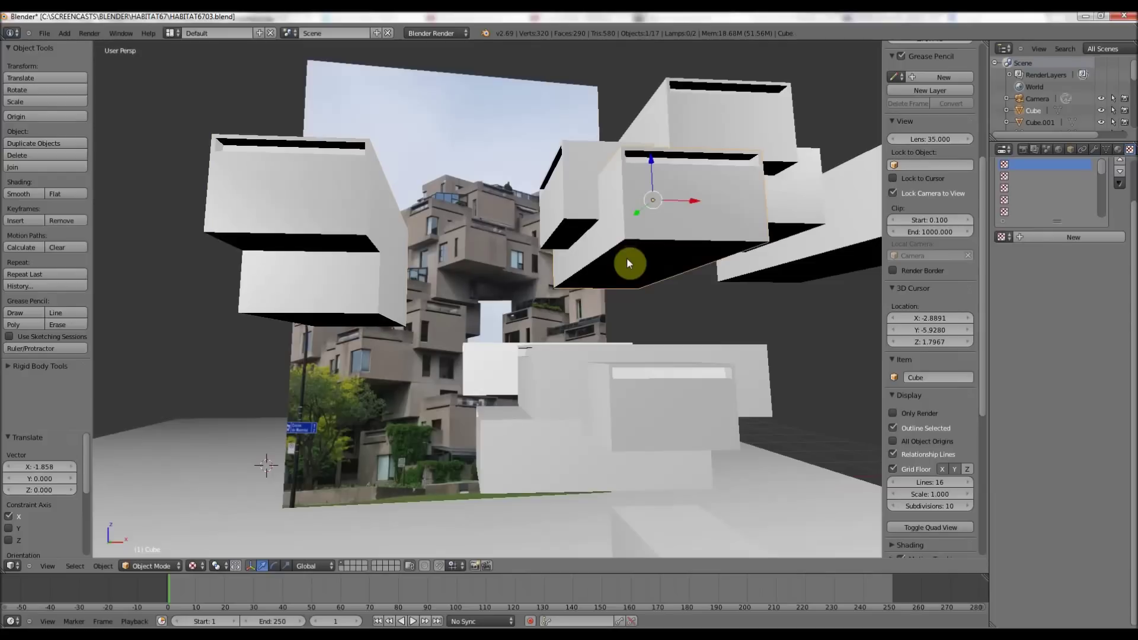
key(x)
click(609, 262)
- Extrude the reworked block's +X side faces behind the new loop cut, lower volume included, about 0.689 along X
right_click(364, 220)
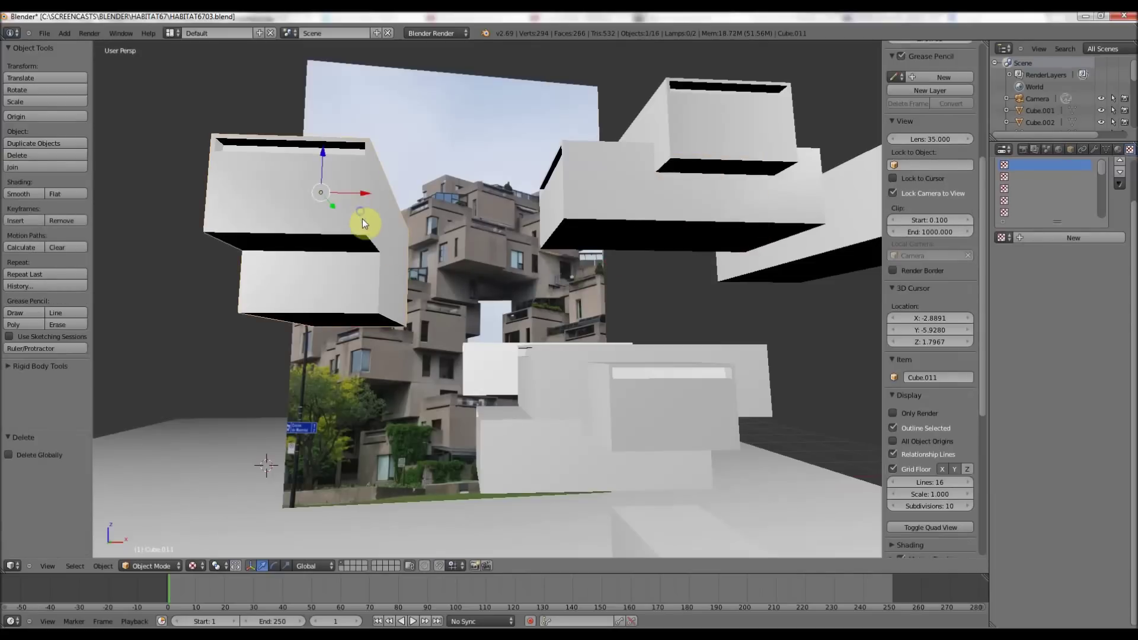
key(Tab)
middle_drag(363, 222, 335, 223)
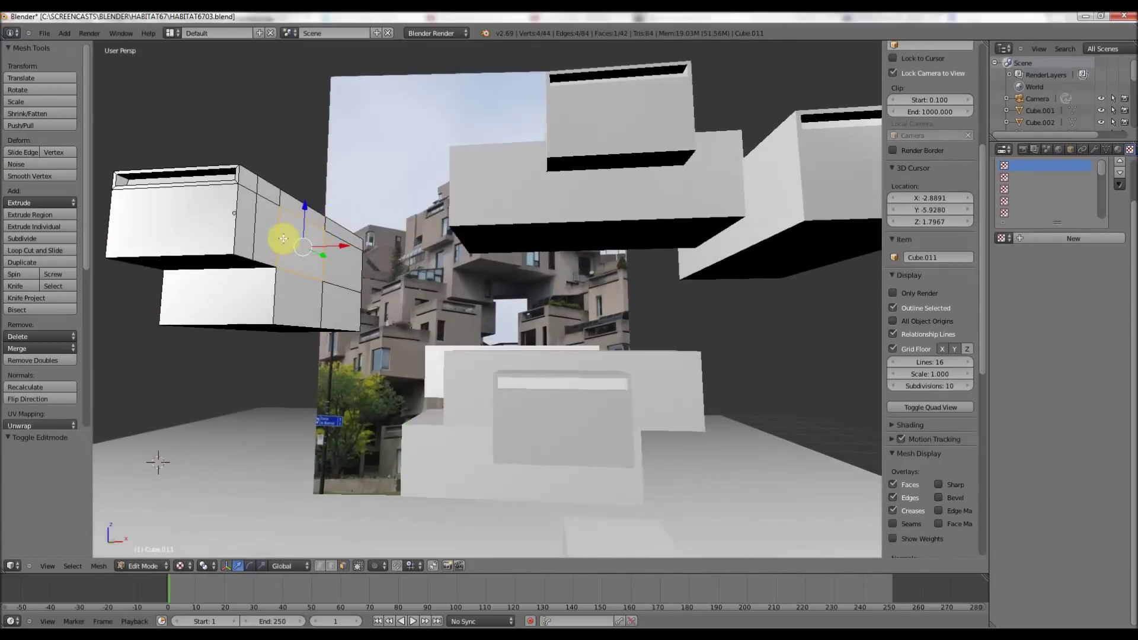
ctrl+right_click(267, 234)
ctrl+right_click(274, 197)
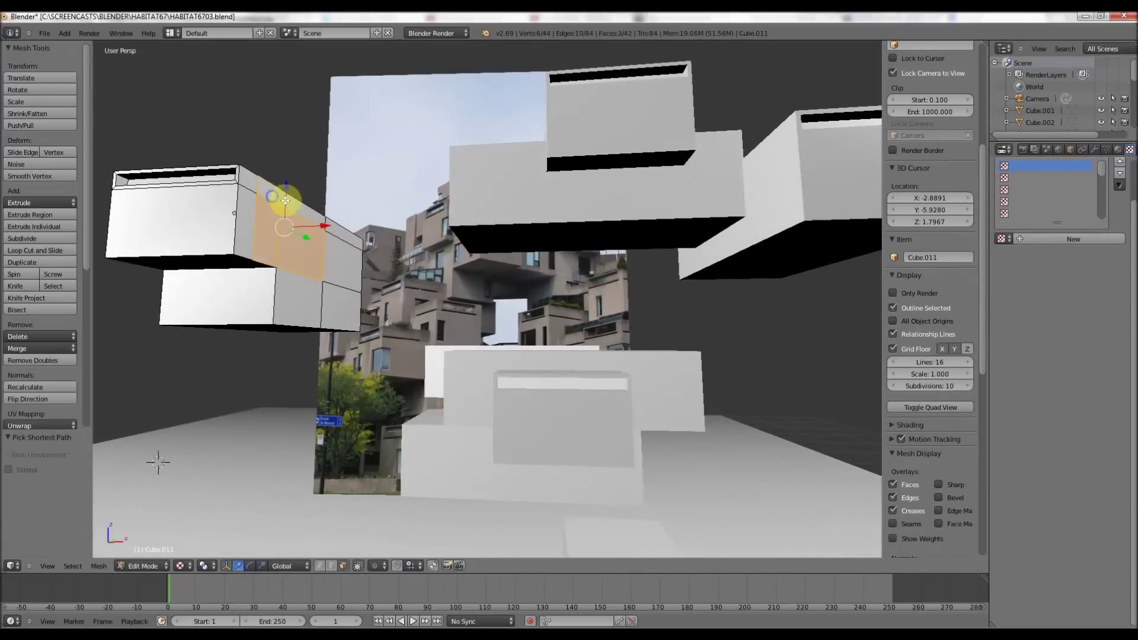
ctrl+right_click(303, 209)
ctrl+right_click(343, 235)
ctrl+right_click(345, 263)
ctrl+right_click(333, 315)
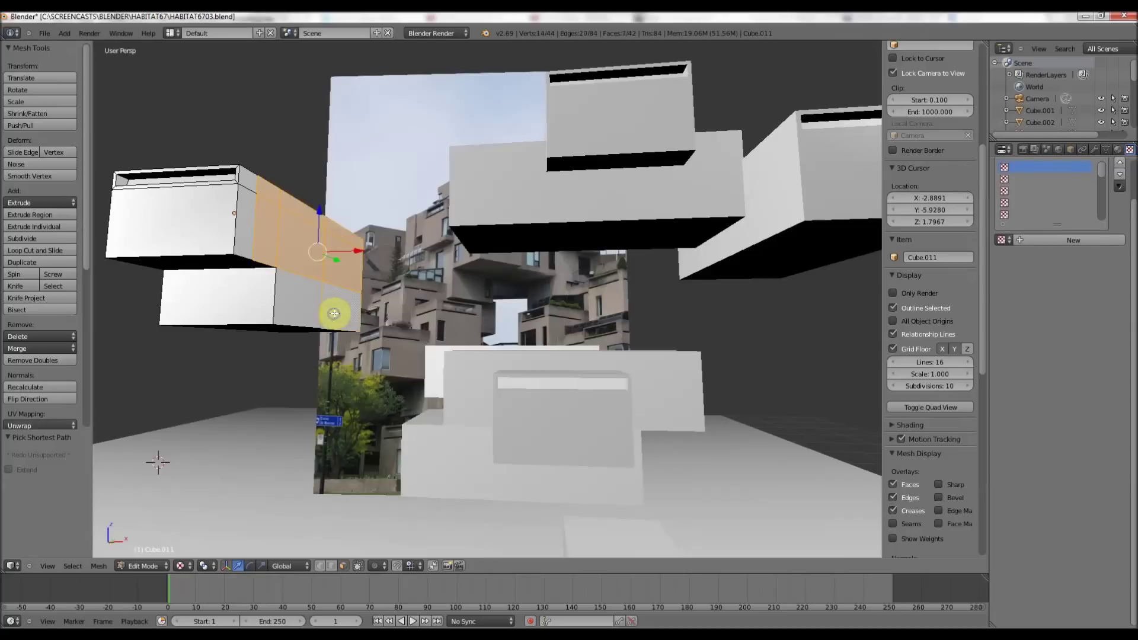
ctrl+right_click(298, 299)
key(e)
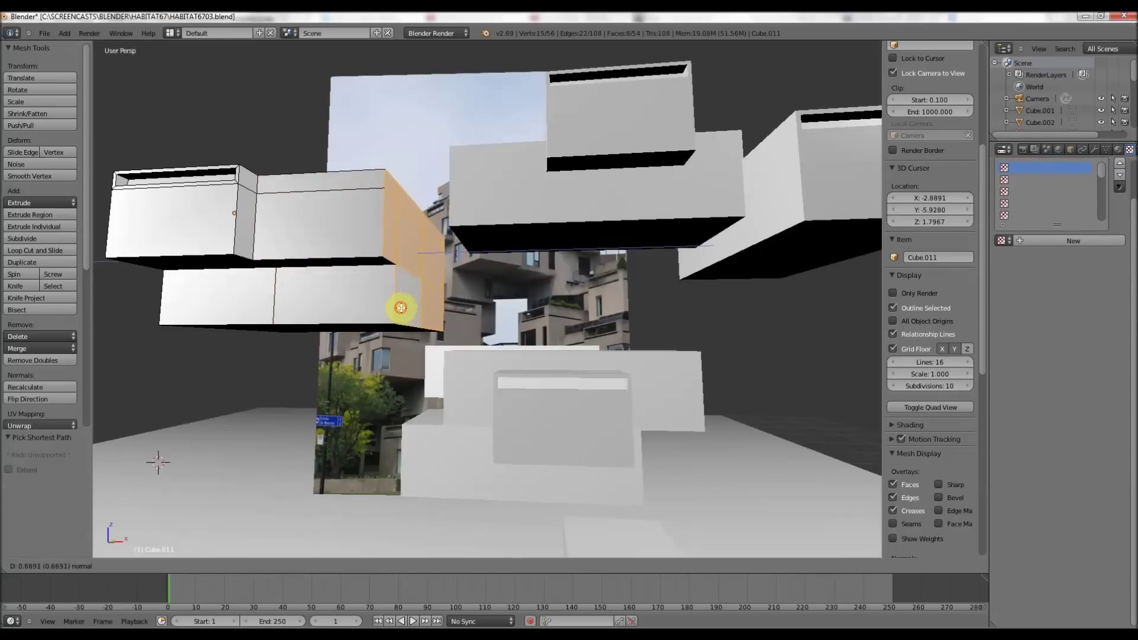
click(399, 307)
middle_drag(293, 305, 407, 287)
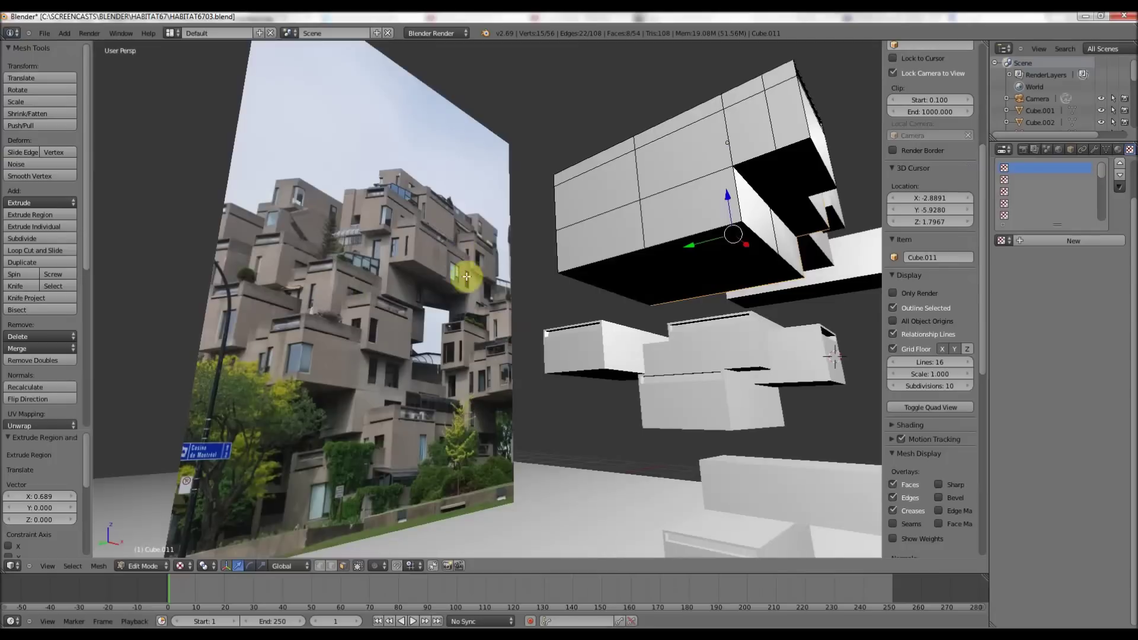
middle_drag(504, 273, 489, 273)
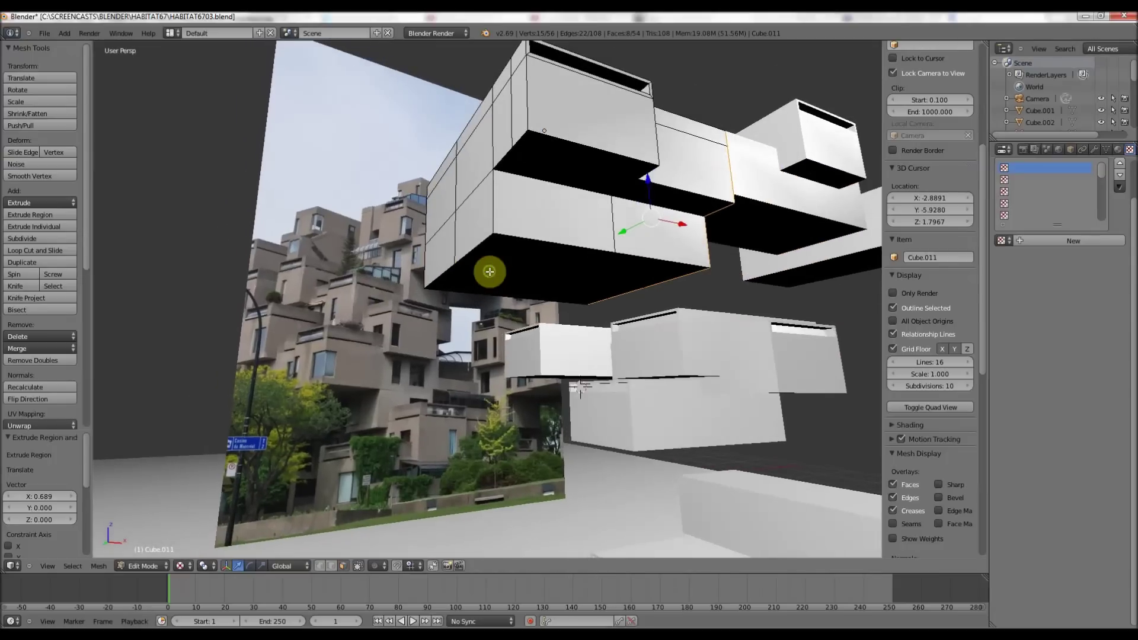
key(Tab)
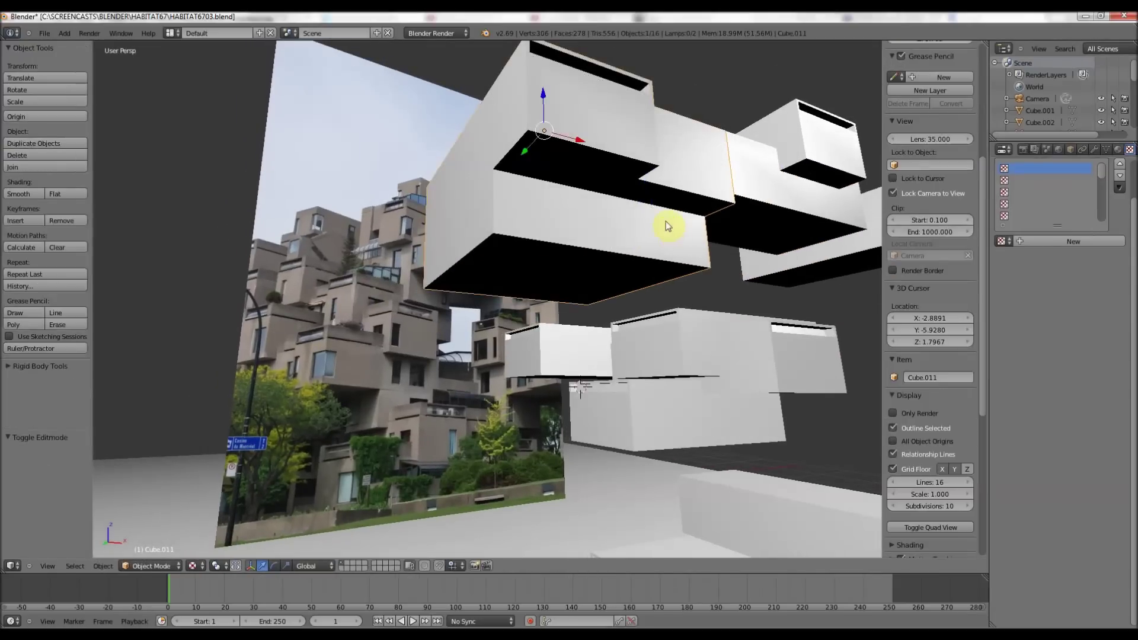
- Move the extruded block about 1.887 along X back into the upper cluster and nudge it about 0.015 further
drag(574, 140, 775, 221)
middle_drag(775, 222, 528, 257)
scroll(715, 213, down, 2)
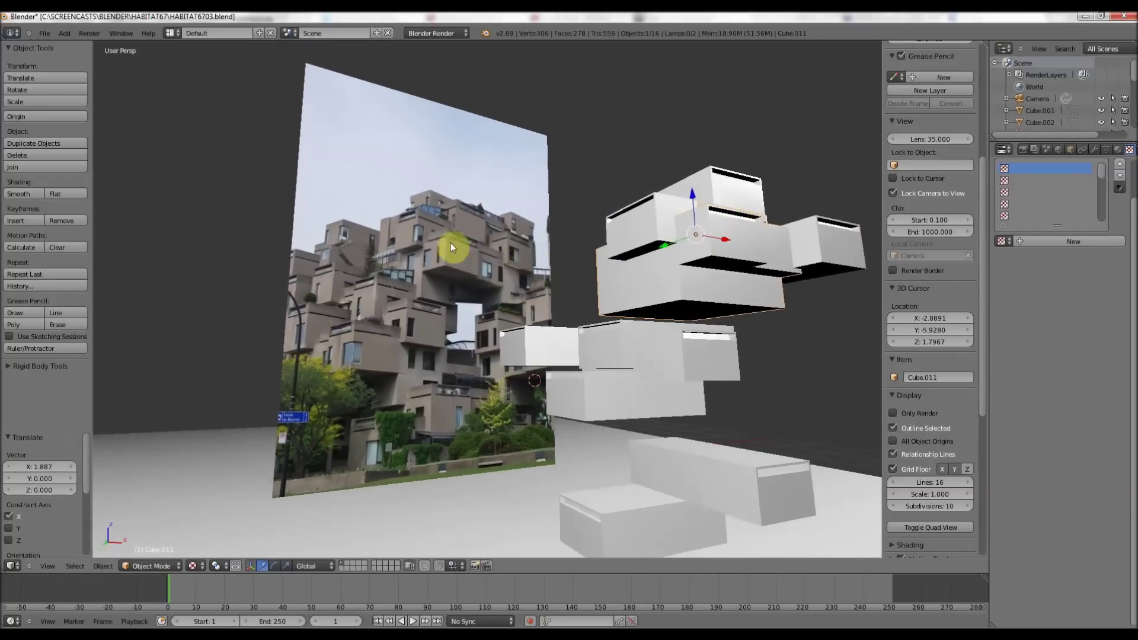
drag(712, 237, 712, 240)
middle_drag(712, 240, 648, 254)
scroll(658, 258, up, 2)
scroll(671, 261, up, 2)
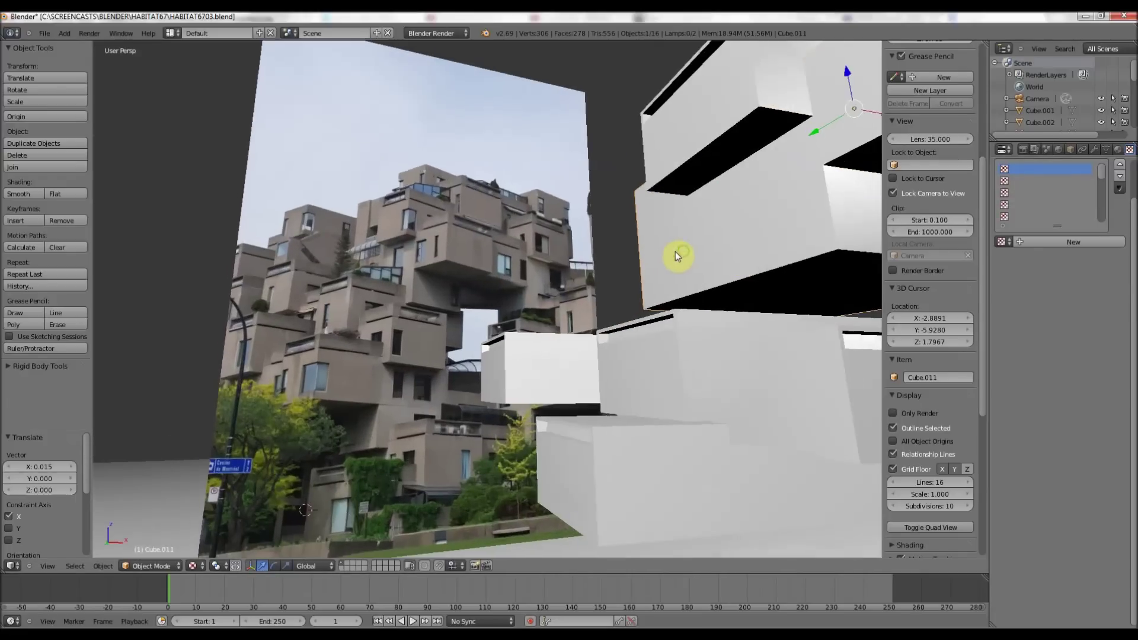
mouse_move(674, 252)
middle_down()
mouse_move(613, 257)
mouse_move(659, 258)
middle_up()
scroll(622, 259, down, 4)
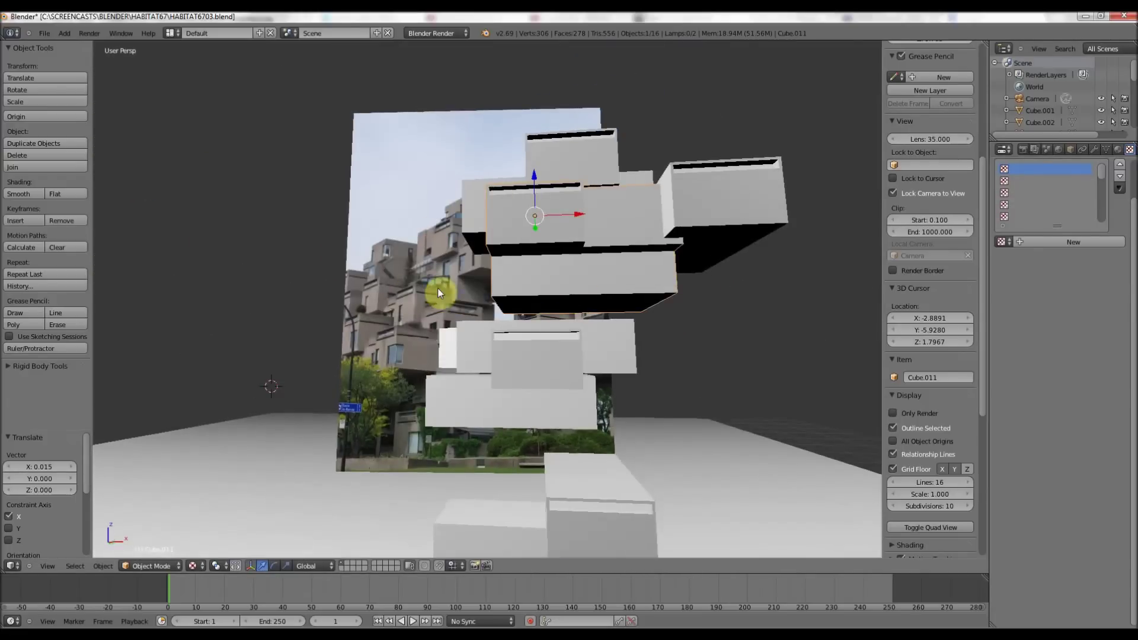
middle_drag(437, 288, 460, 287)
- Undo the block's two X moves and its side extrusion
key(ctrl+z)
key(ctrl+z)
key(ctrl+z)
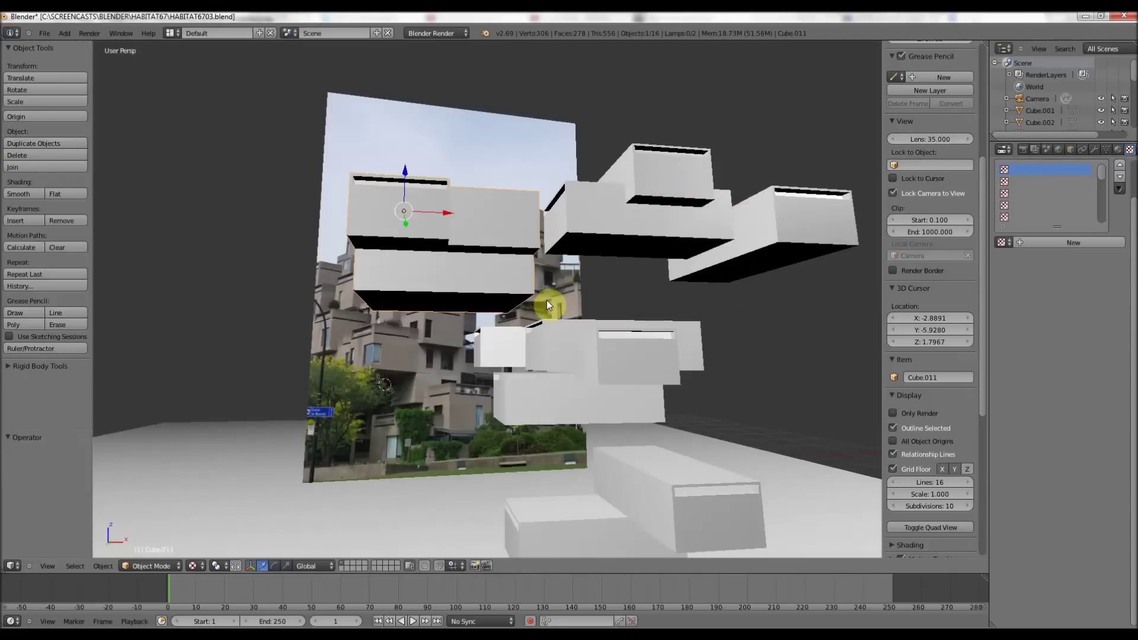
middle_drag(517, 289, 356, 252)
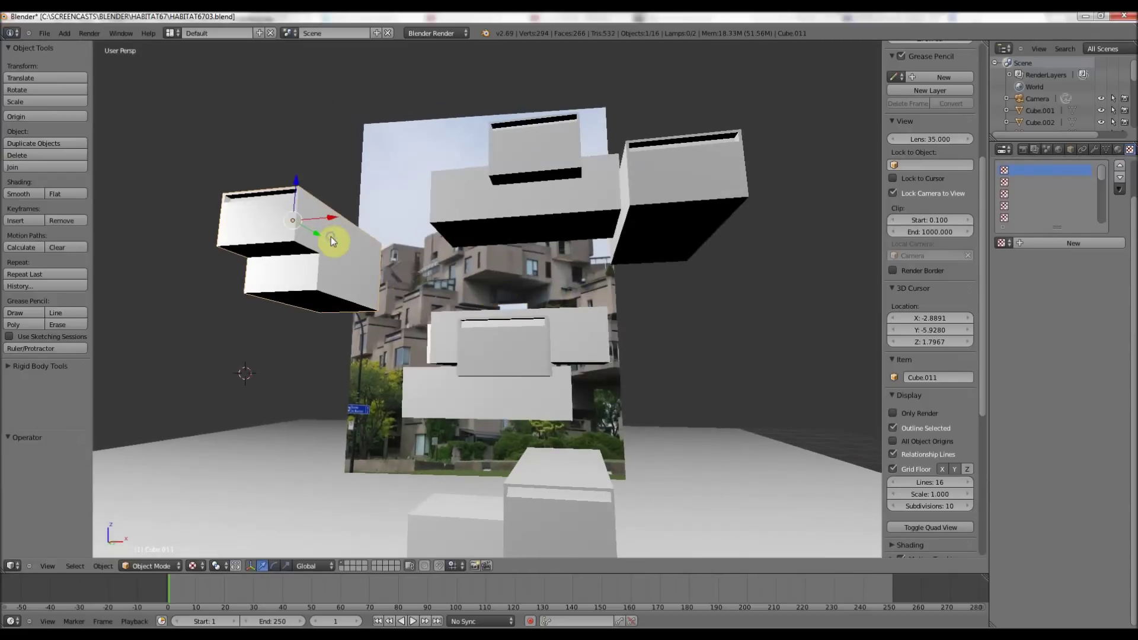
- Extrude all upper +X side faces of the block, front section included, about 0.938 along X and undo the extrusion
key(Tab)
right_click(307, 229)
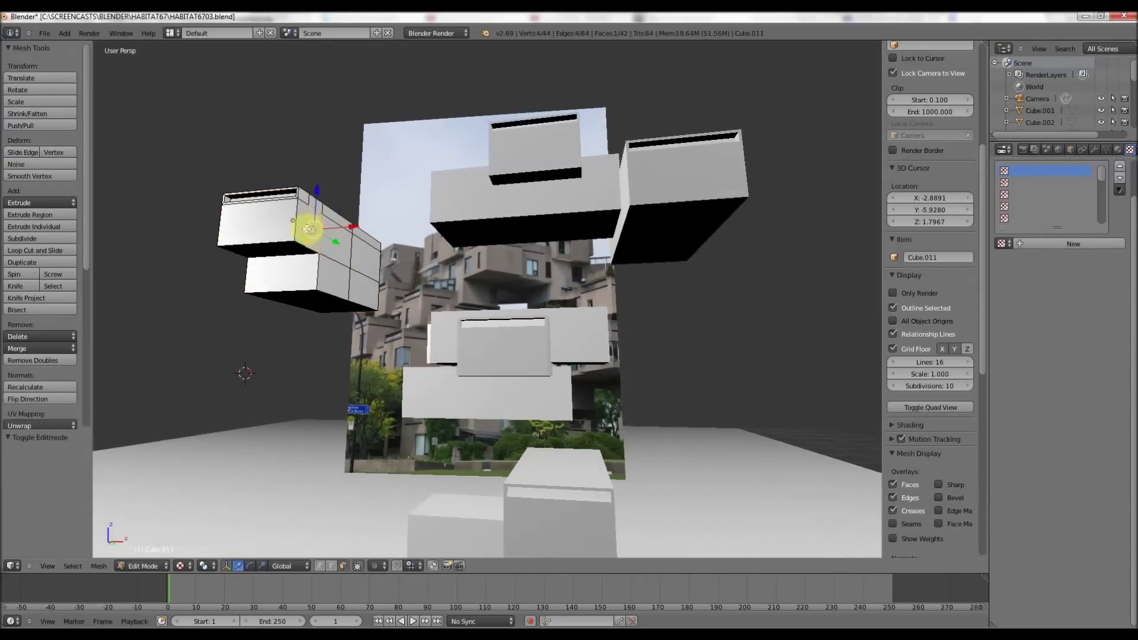
ctrl+right_click(310, 204)
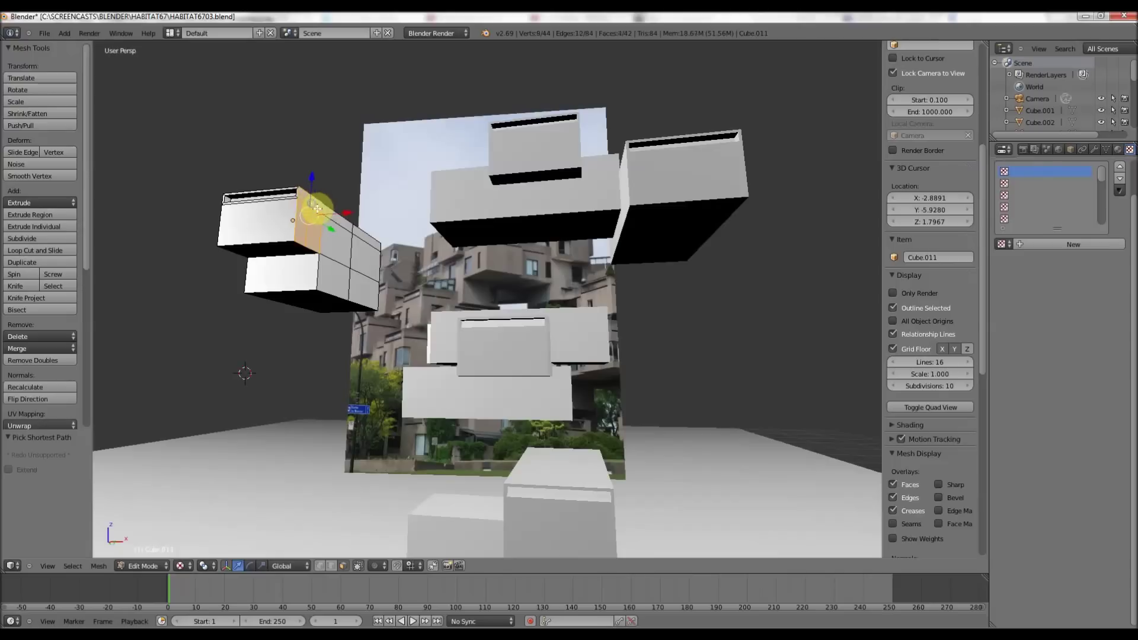
right_click(314, 204)
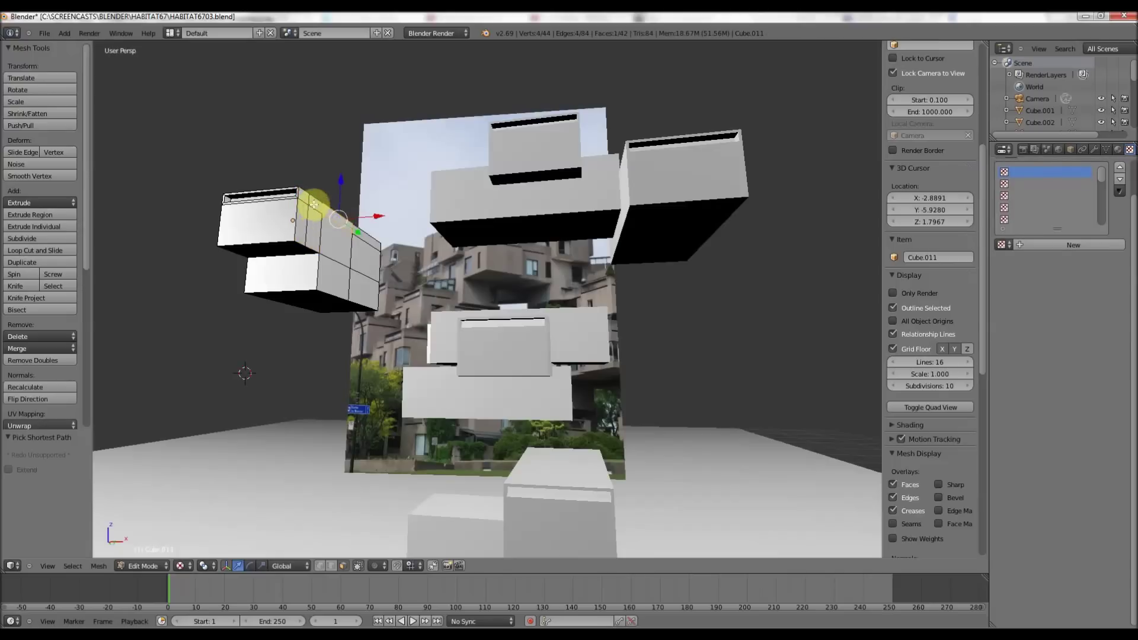
shift+right_click(303, 194)
shift+right_click(302, 225)
shift+right_click(316, 226)
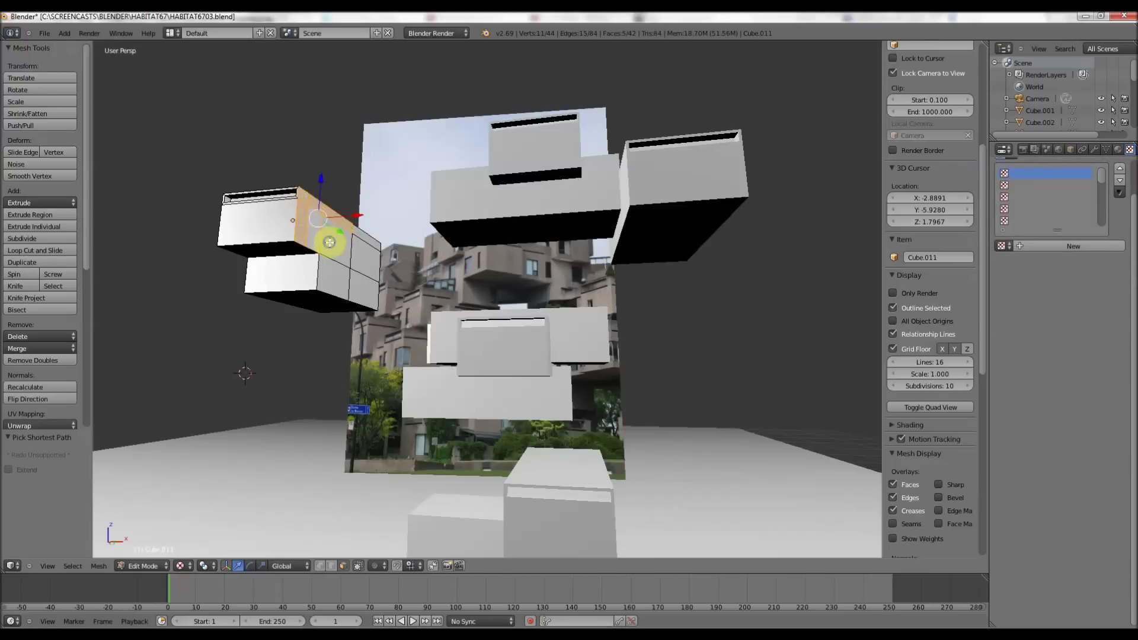
shift+right_click(330, 242)
shift+right_click(363, 260)
key(e)
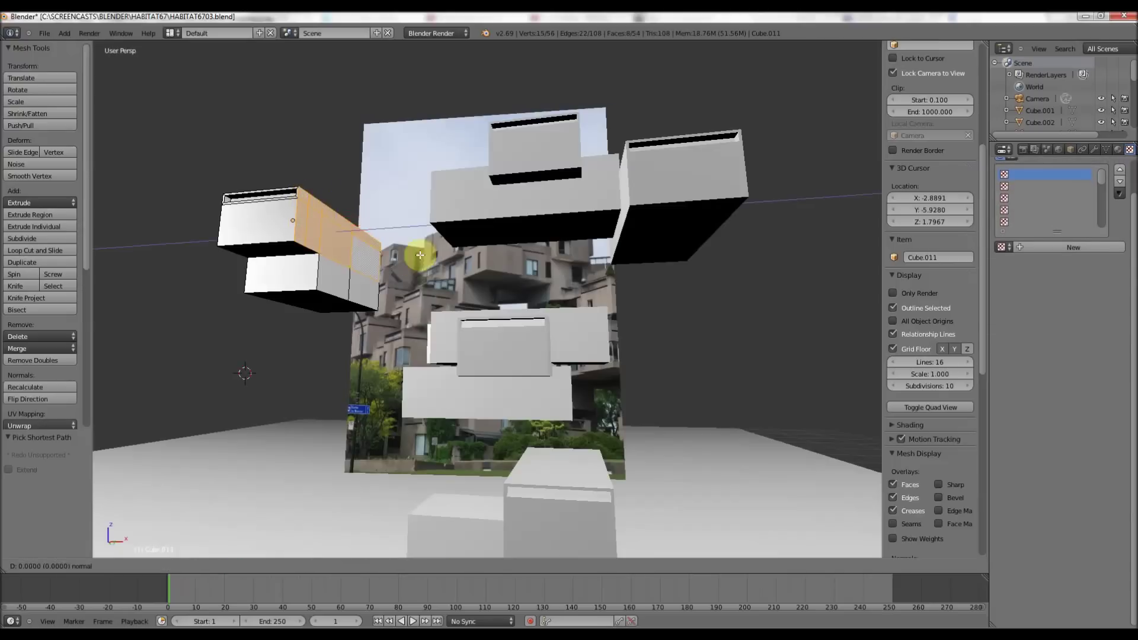
click(269, 276)
middle_drag(268, 275, 407, 249)
scroll(437, 259, up, 2)
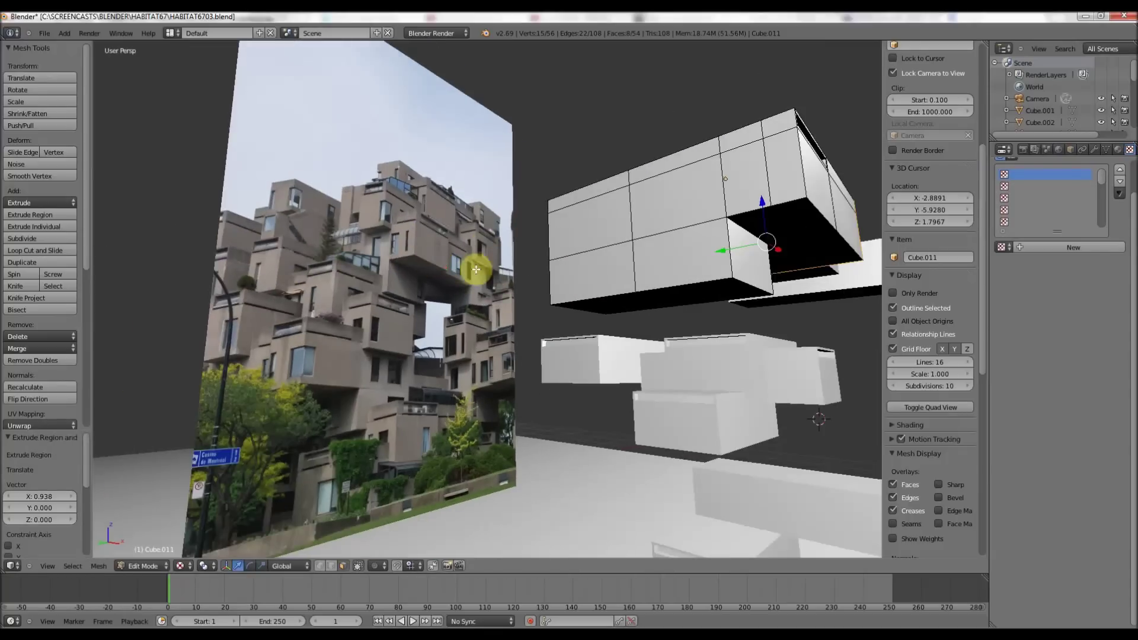
middle_drag(574, 284, 655, 267)
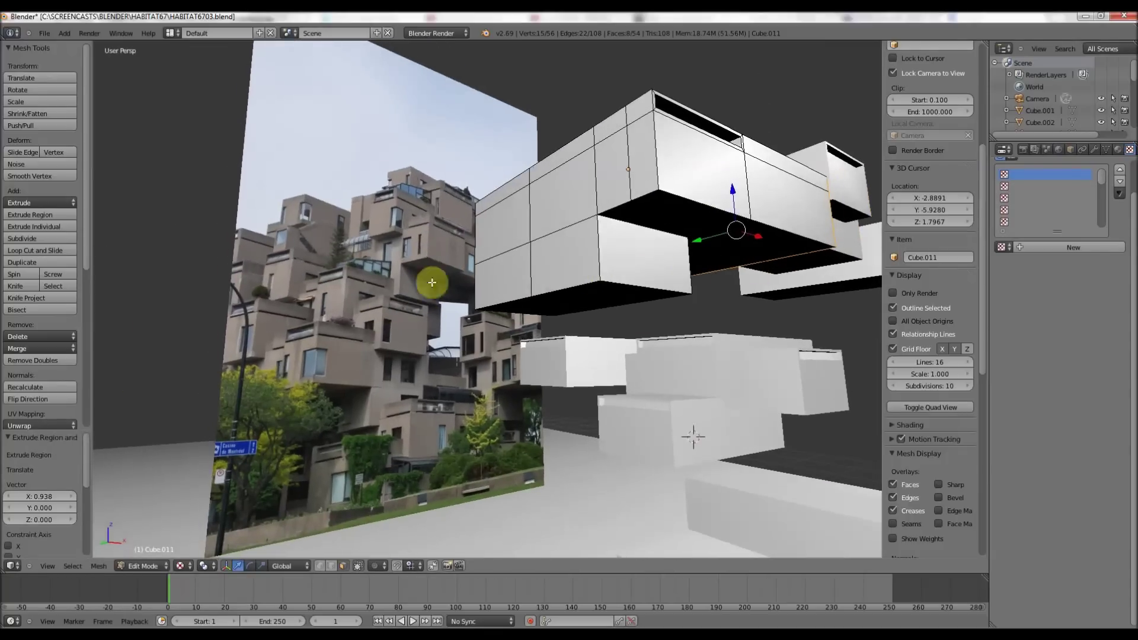
middle_drag(691, 221, 690, 225)
key(Tab)
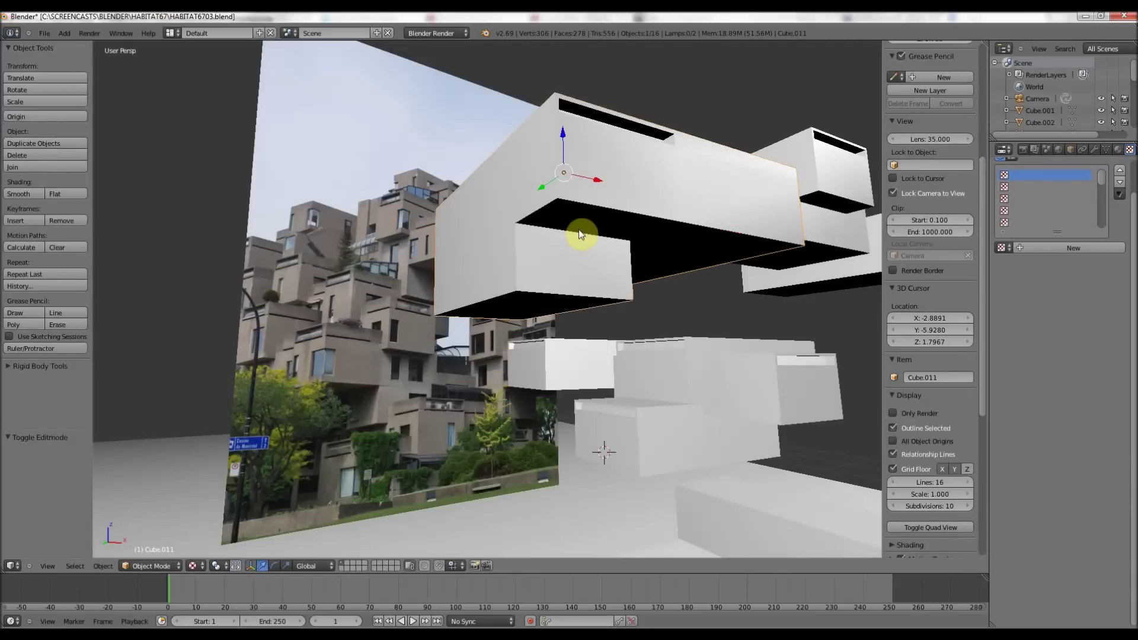
key(ctrl+z)
- Extrude only the block's upper +X side faces behind the front loop cut about 0.871 along X
middle_drag(617, 154, 587, 173)
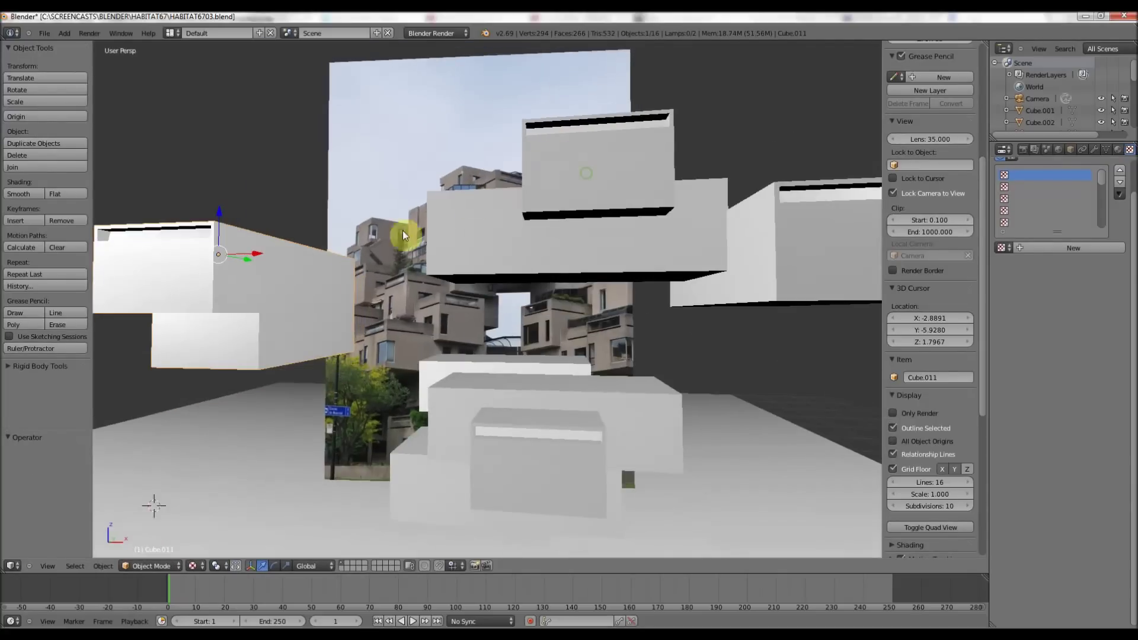
key(Tab)
right_click(253, 268)
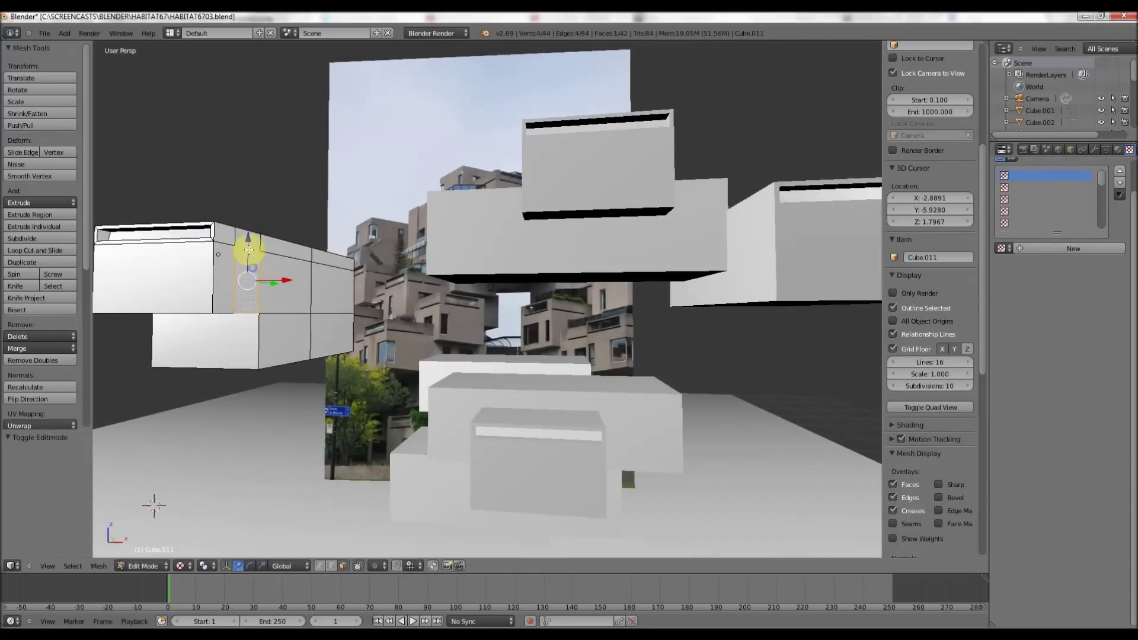
ctrl+right_click(249, 240)
ctrl+right_click(281, 250)
ctrl+right_click(291, 282)
key(e)
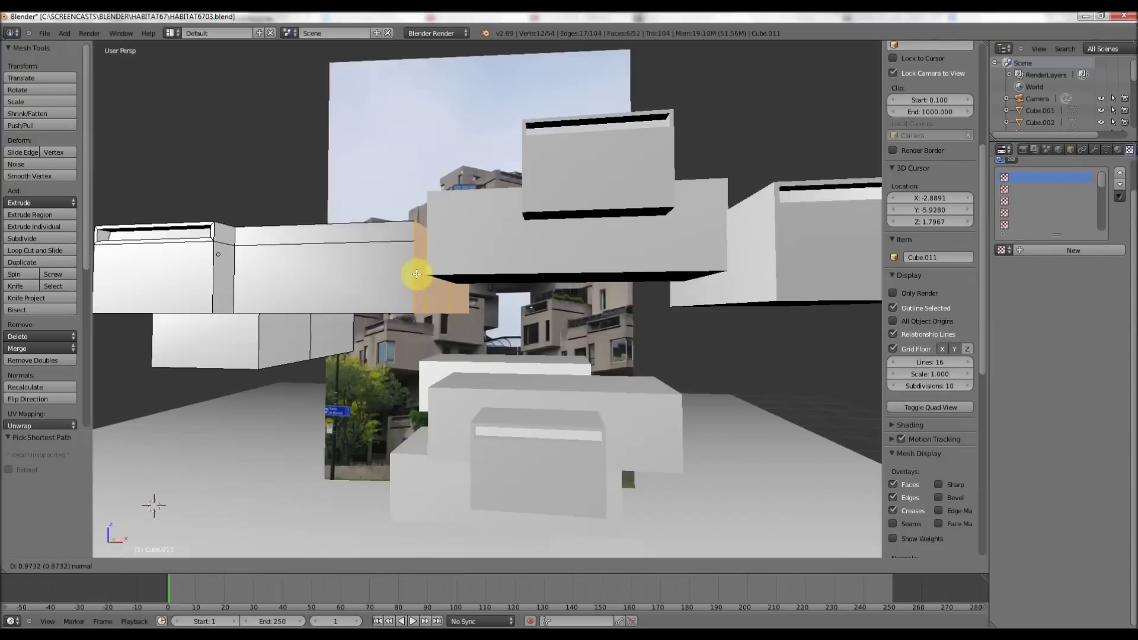
click(388, 271)
middle_drag(389, 272, 330, 261)
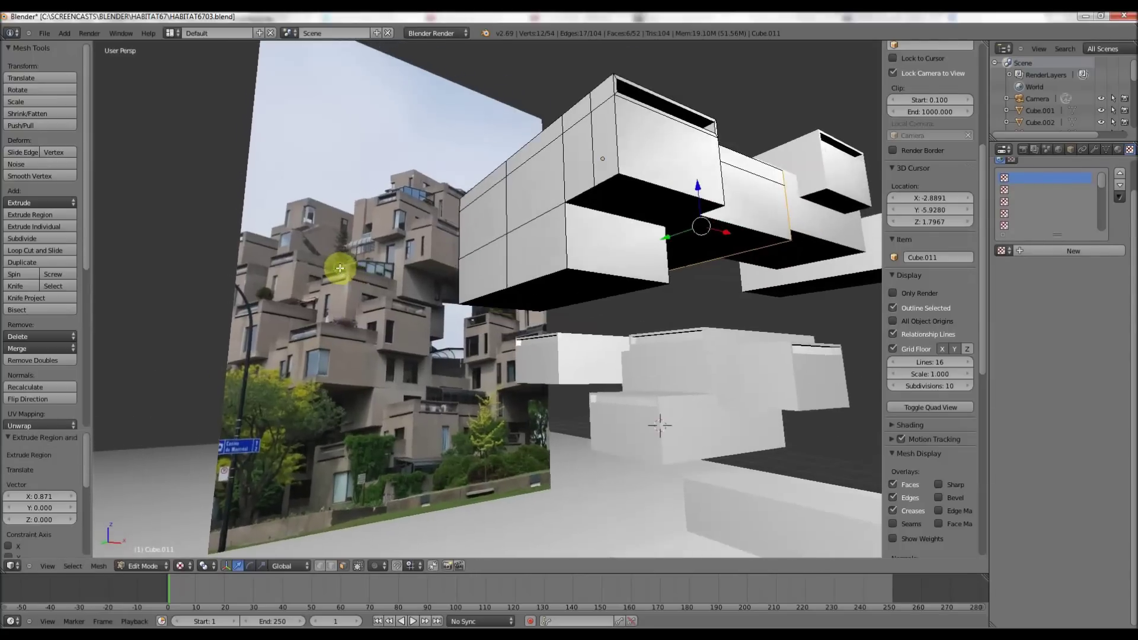
- Move the extruded block about 1.905 along X back into the upper cluster and nudge it about 0.072 further
key(Tab)
drag(625, 171, 807, 245)
middle_drag(808, 244, 684, 240)
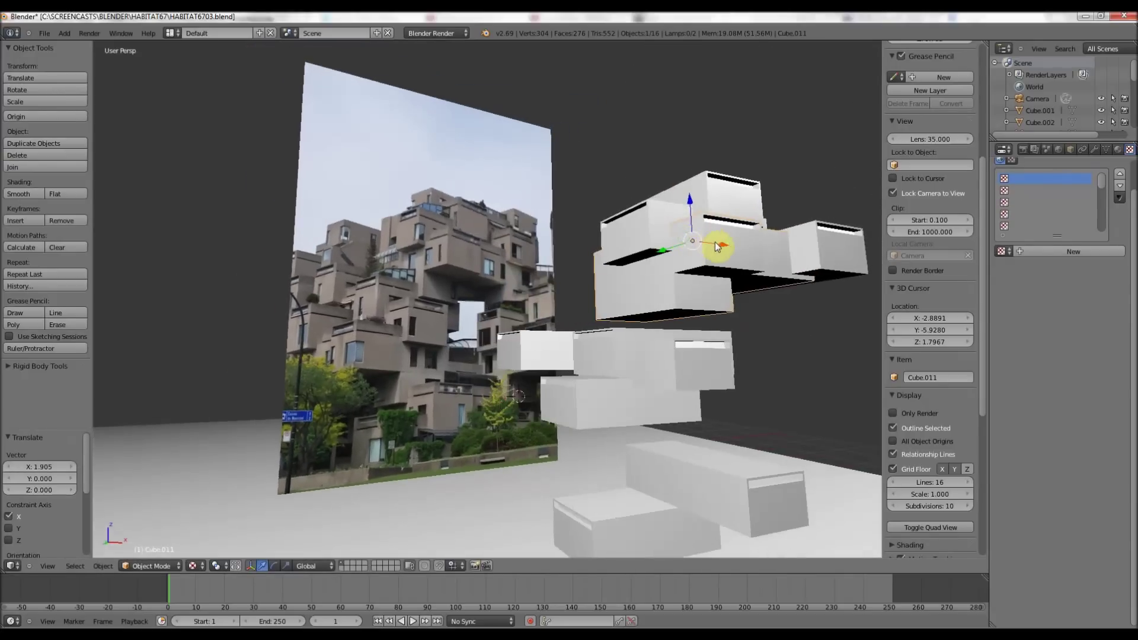
drag(717, 246, 721, 243)
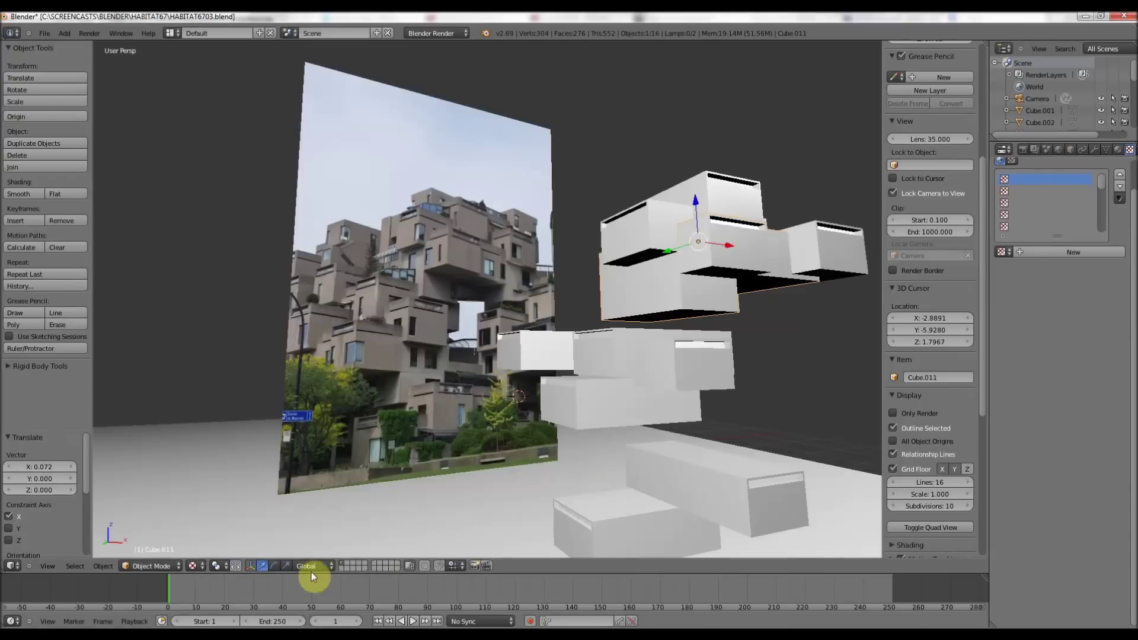
- Select the two bottom faces of the extruded block's lower volume and lower them about 0.195 along Z
key(Tab)
click(343, 567)
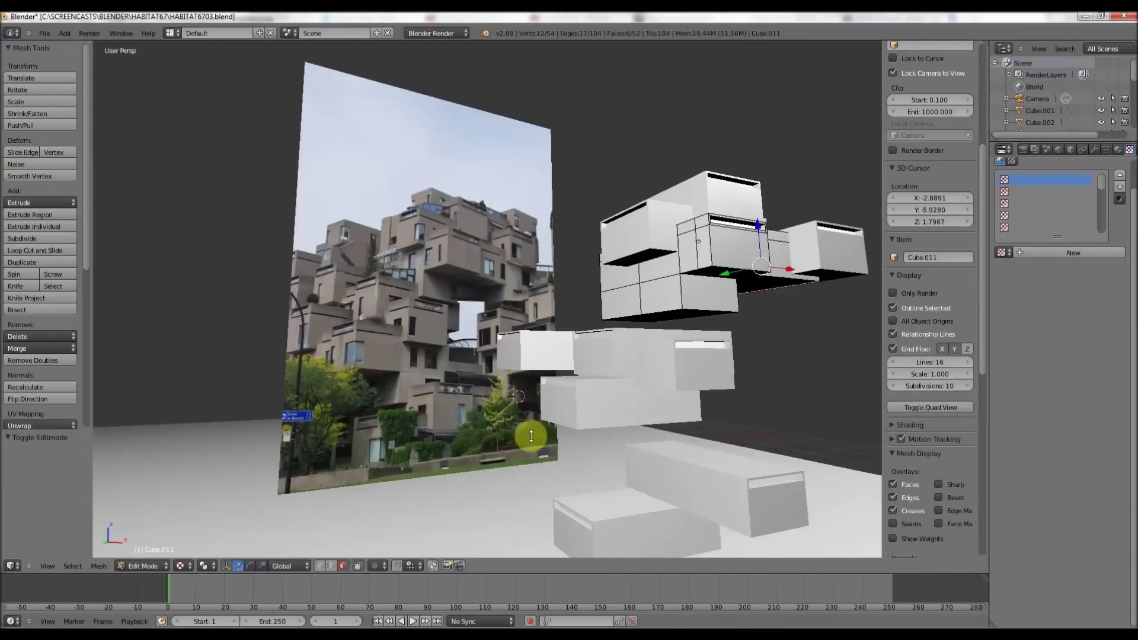
right_click(654, 318)
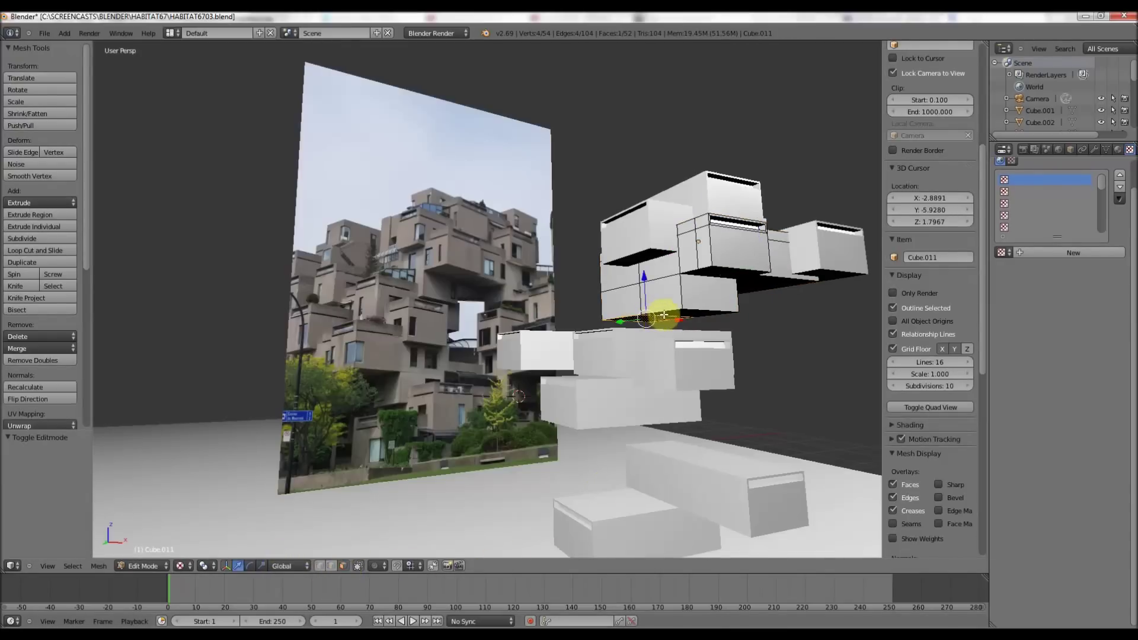
ctrl+right_click(682, 316)
middle_drag(665, 307, 699, 271)
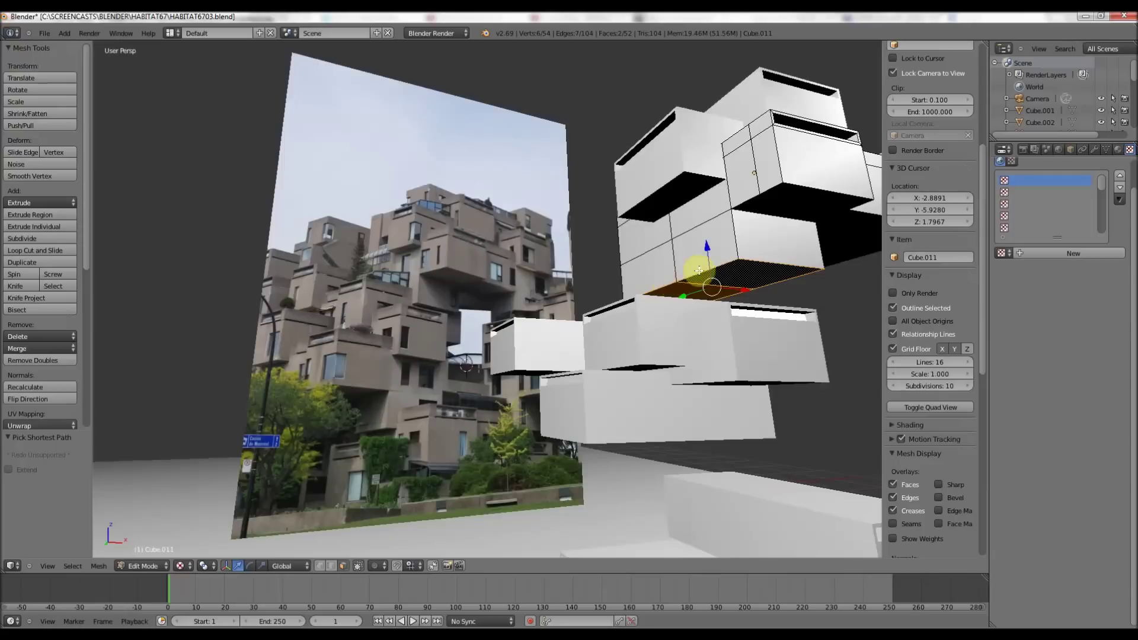
drag(707, 254, 698, 277)
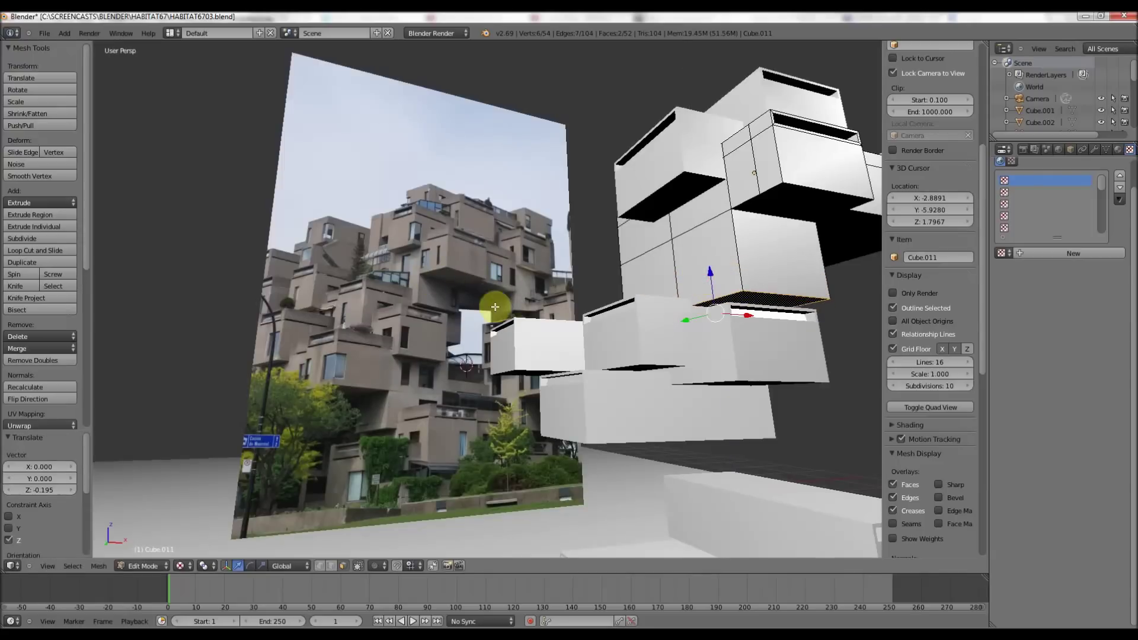
middle_drag(490, 307, 388, 297)
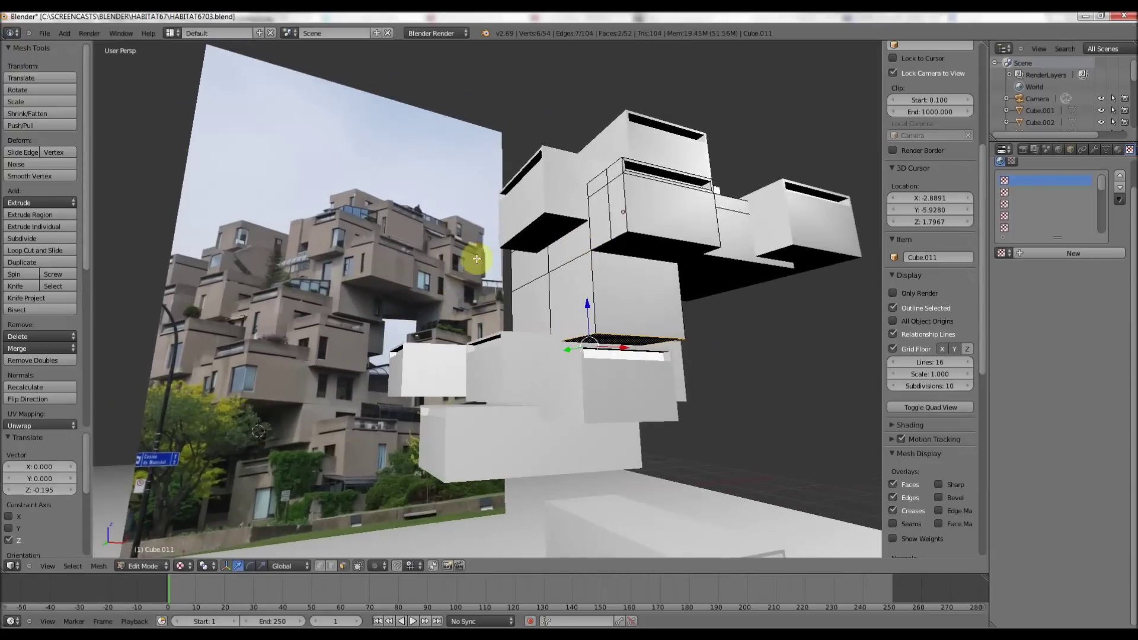
scroll(674, 257, down, 1)
scroll(437, 293, up, 1)
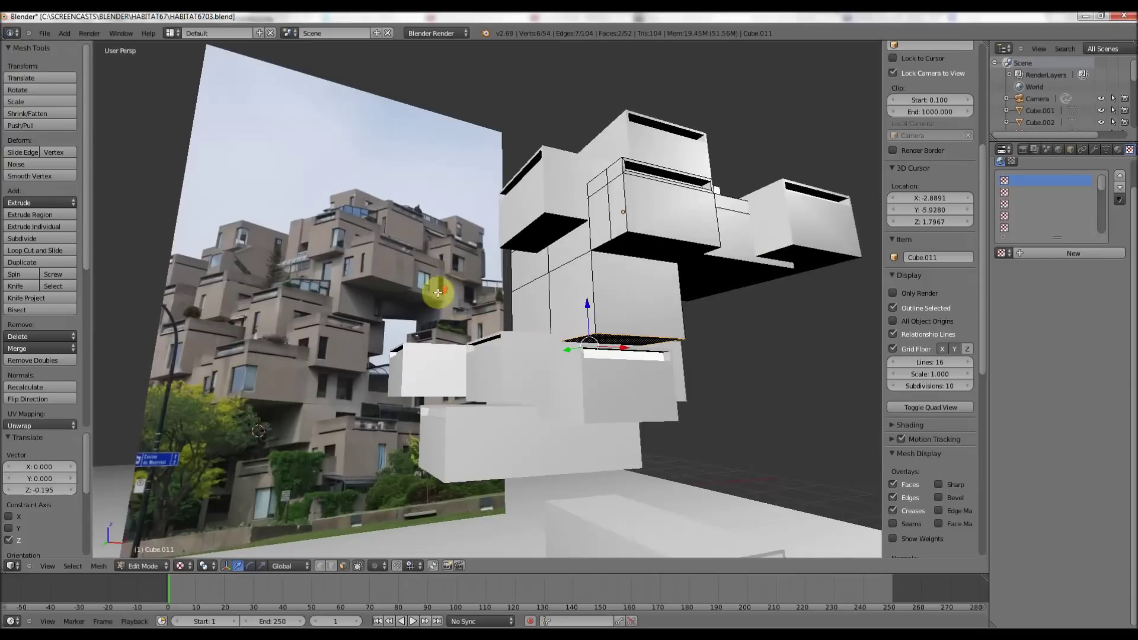
- Raise the outermost block on the +X side of the upper cluster about 0.253 along Z
key(Tab)
right_click(767, 212)
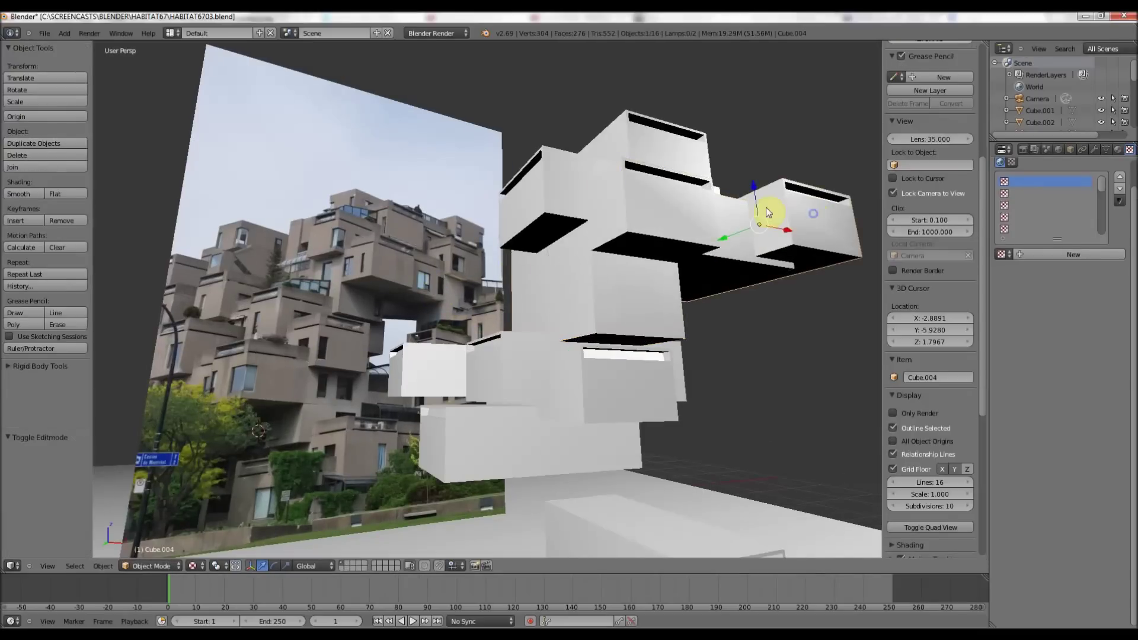
drag(752, 193, 748, 162)
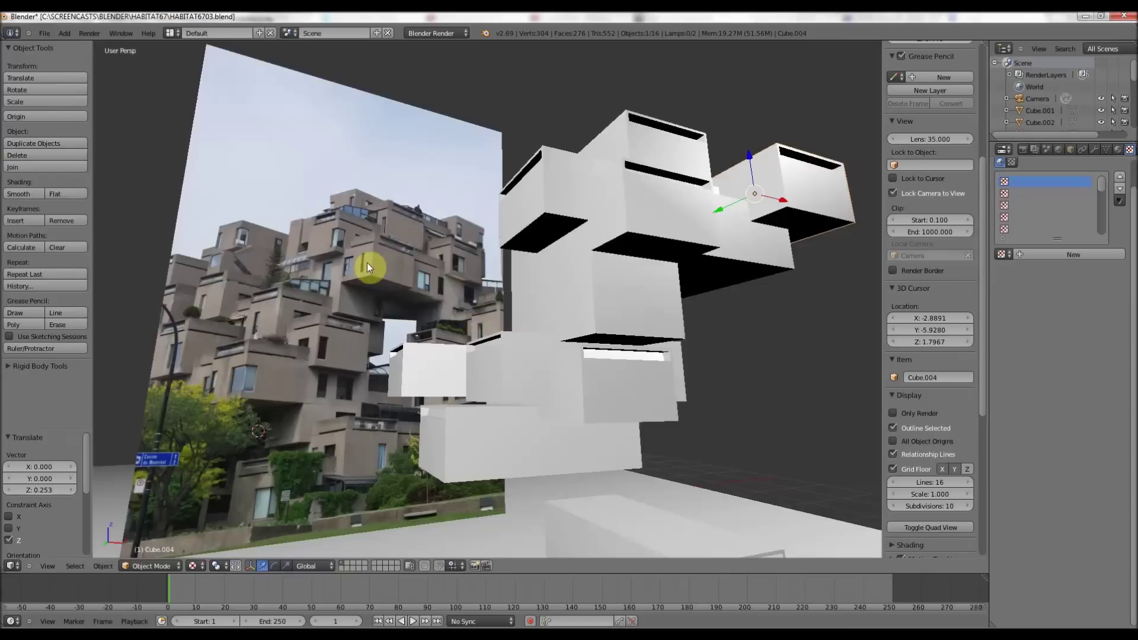
scroll(367, 262, up, 3)
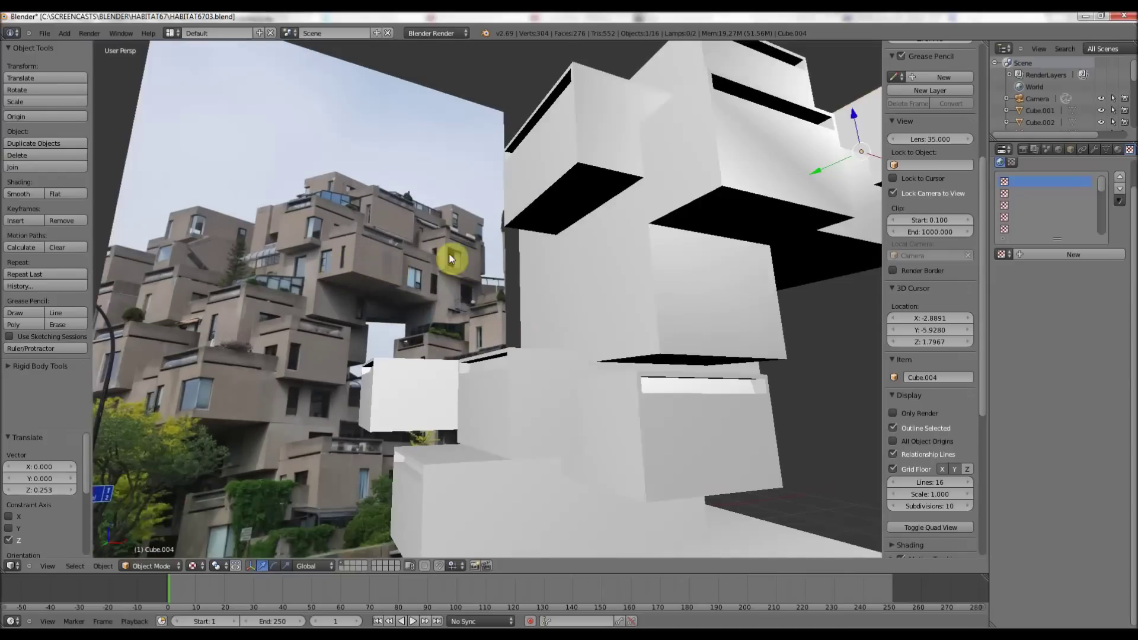
scroll(389, 267, down, 3)
scroll(350, 272, up, 2)
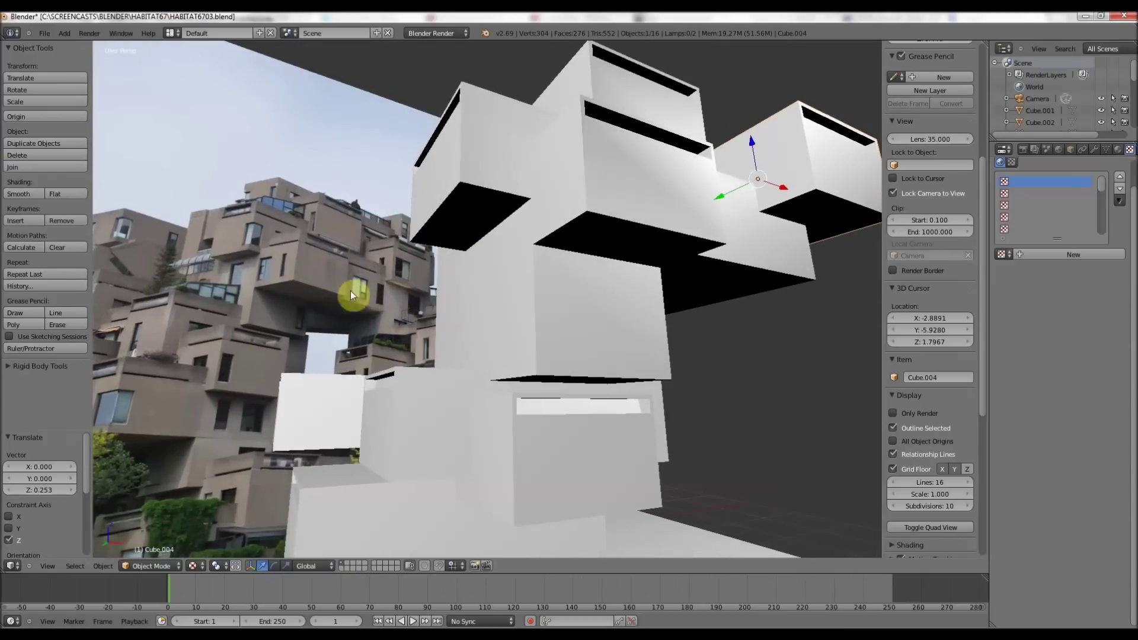
- Move the extruded block about 1.276 along negative X, and shift it farther in the same direction, clear of the upper cluster
middle_drag(577, 183, 745, 182)
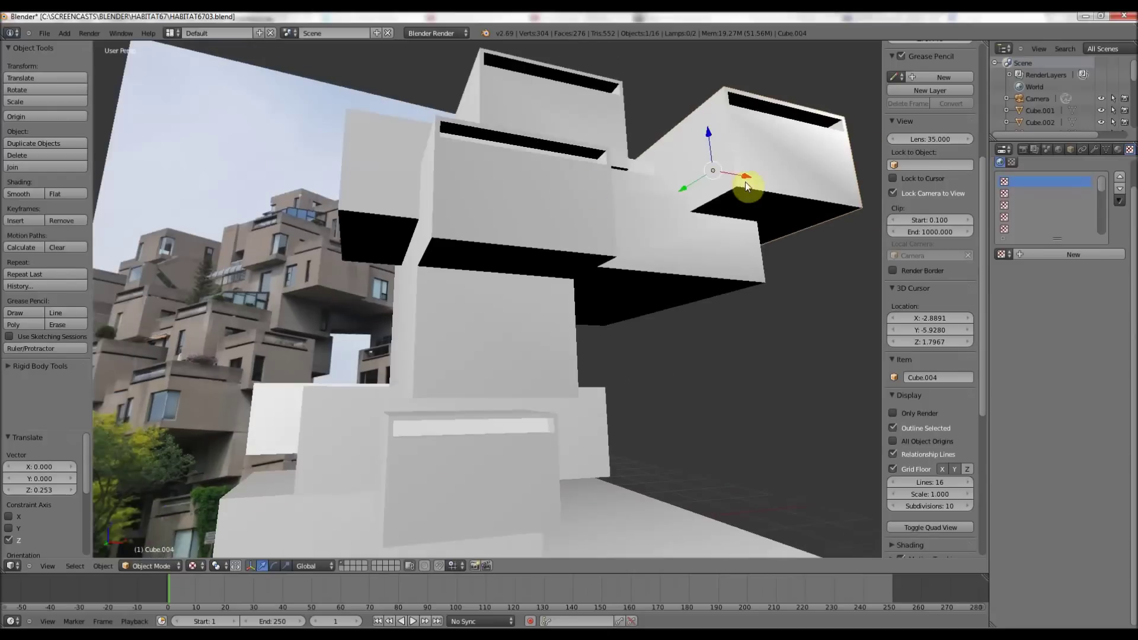
right_click(706, 216)
key(Tab)
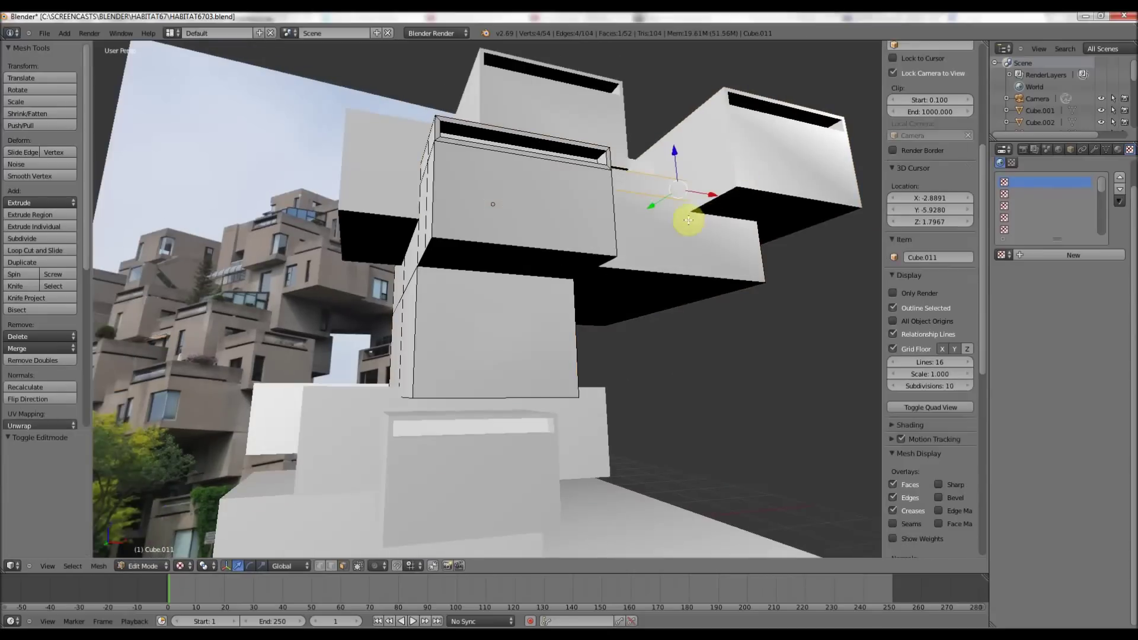
key(Tab)
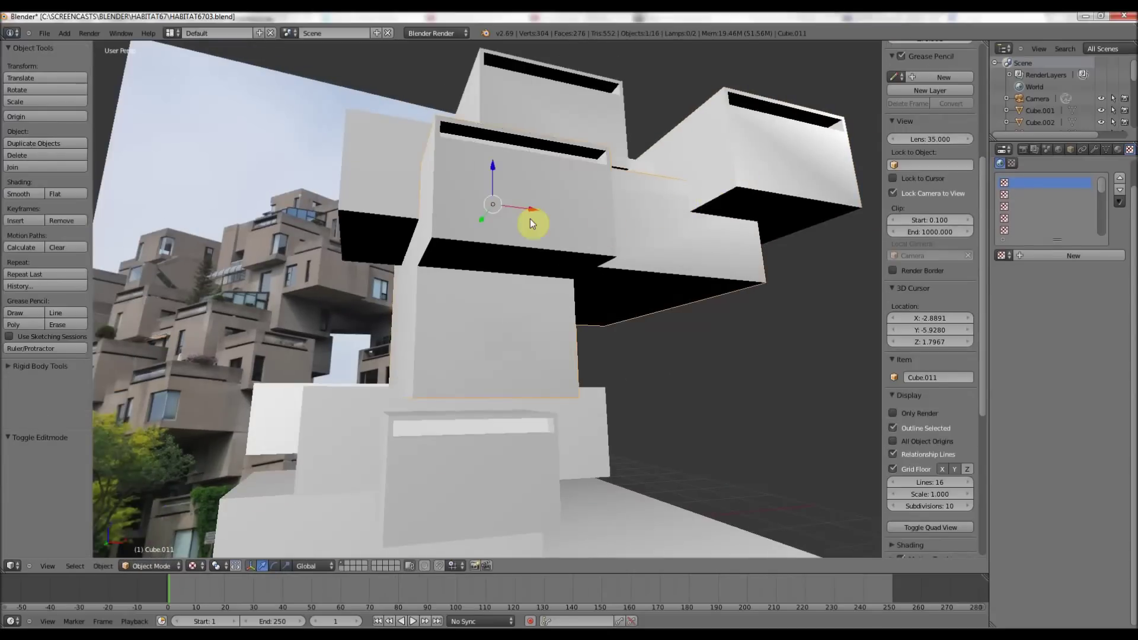
drag(528, 209, 206, 218)
middle_drag(399, 221, 581, 237)
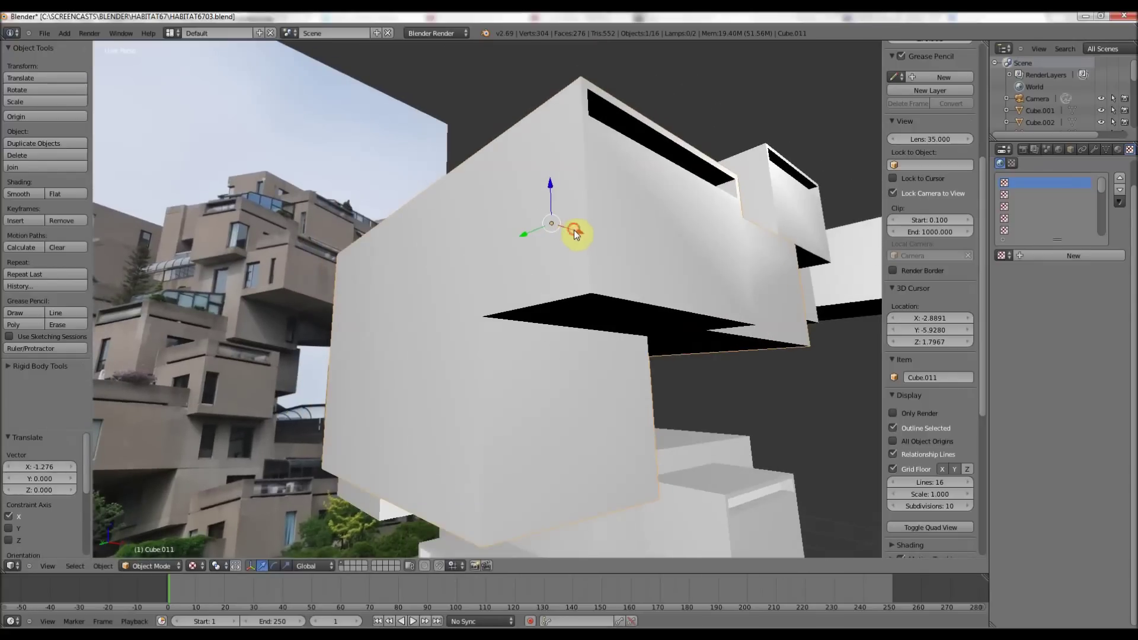
drag(578, 230, 246, 220)
- Add a vertical loop cut across the block's side extension and slide it toward the projecting front section
scroll(505, 261, down, 5)
middle_drag(489, 283, 521, 275)
key(Tab)
click(23, 253)
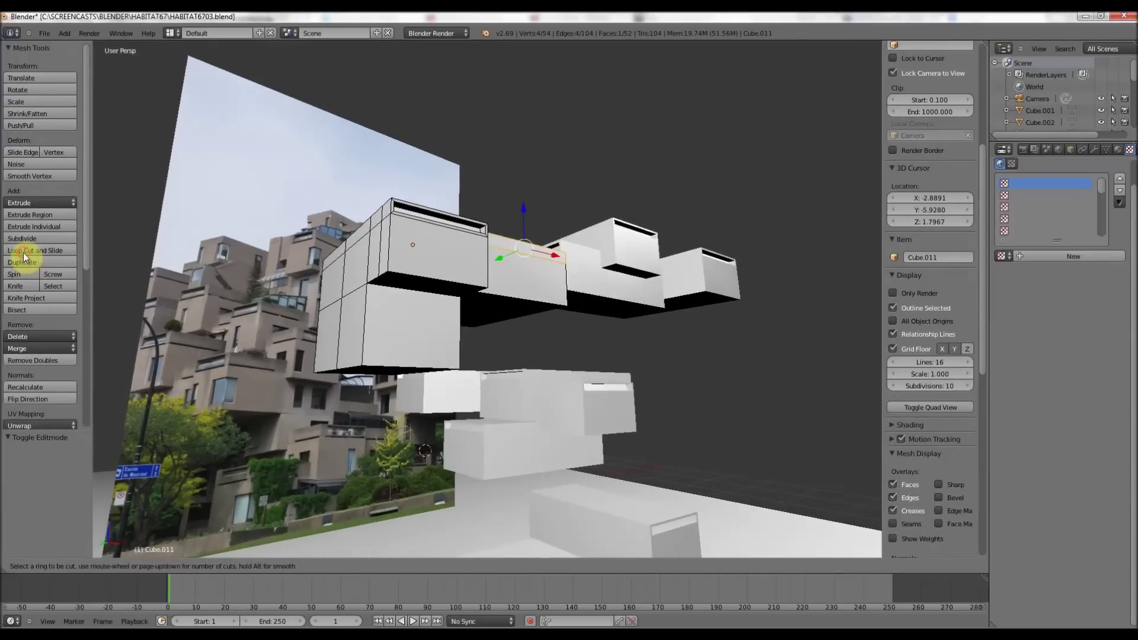
click(506, 262)
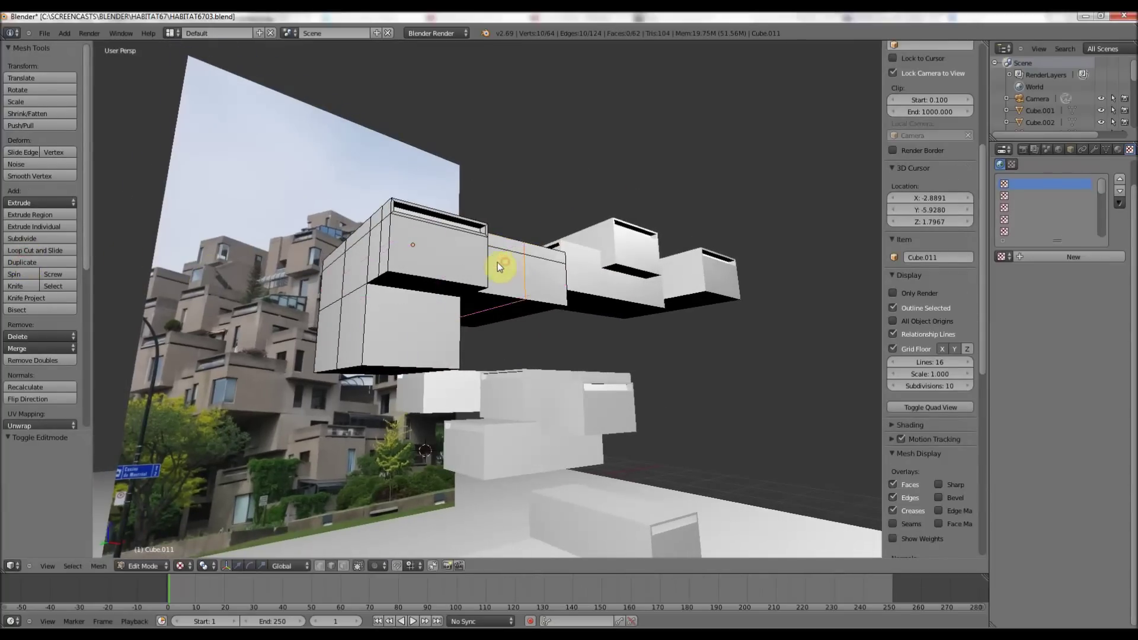
click(481, 259)
middle_drag(441, 255, 445, 255)
middle_drag(396, 293, 365, 301)
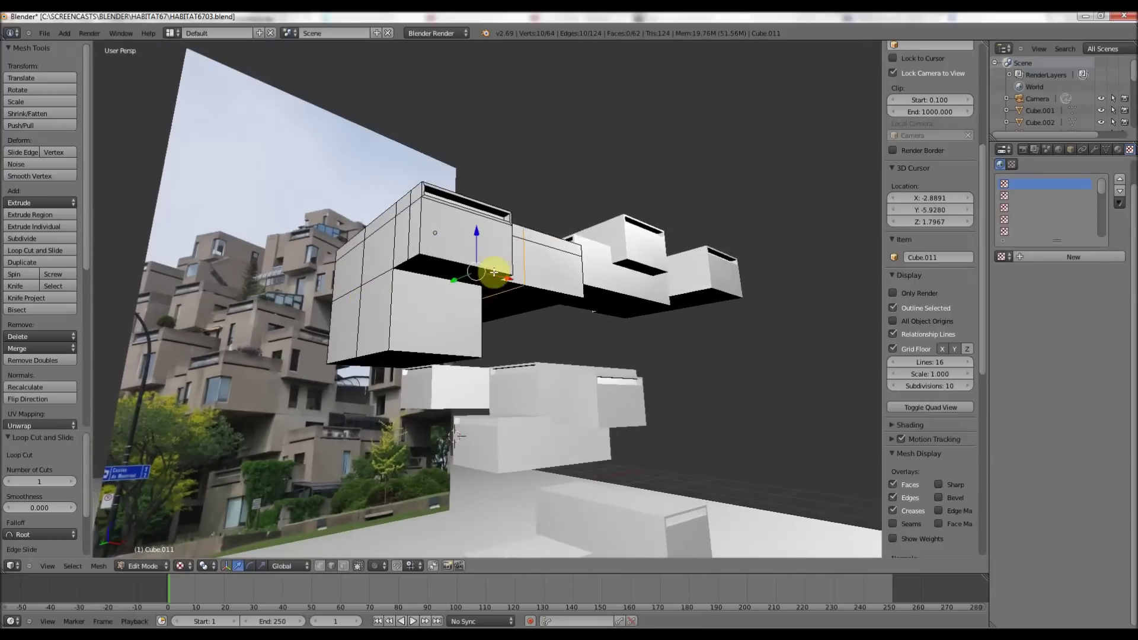
- Add three more vertical loop cuts across the side extension, spaced progressively toward its outer end
click(36, 251)
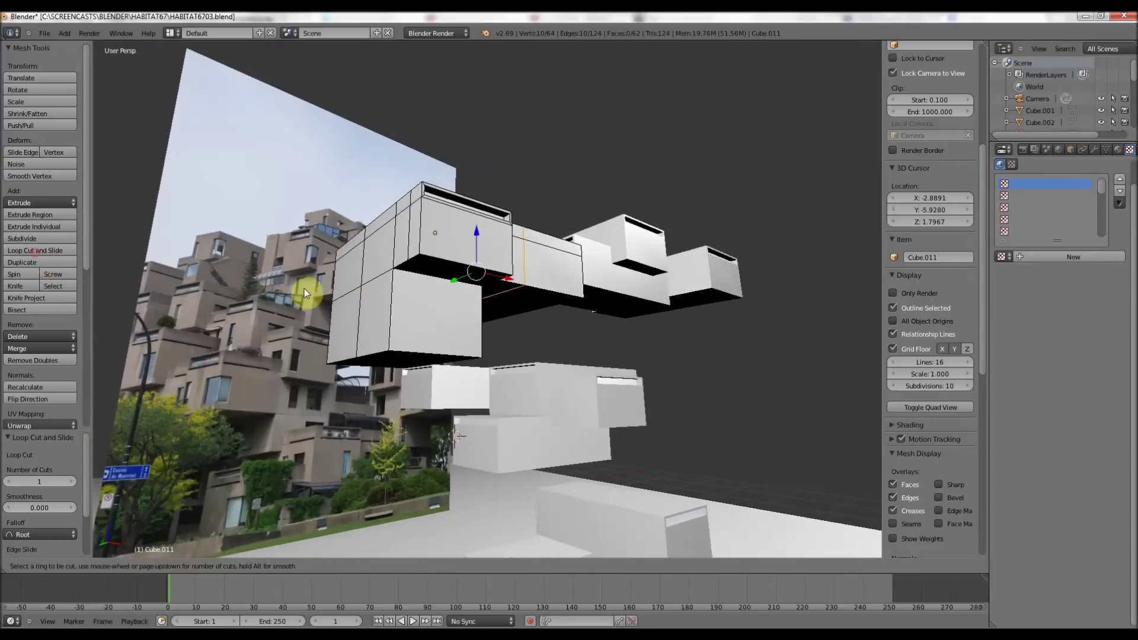
click(538, 251)
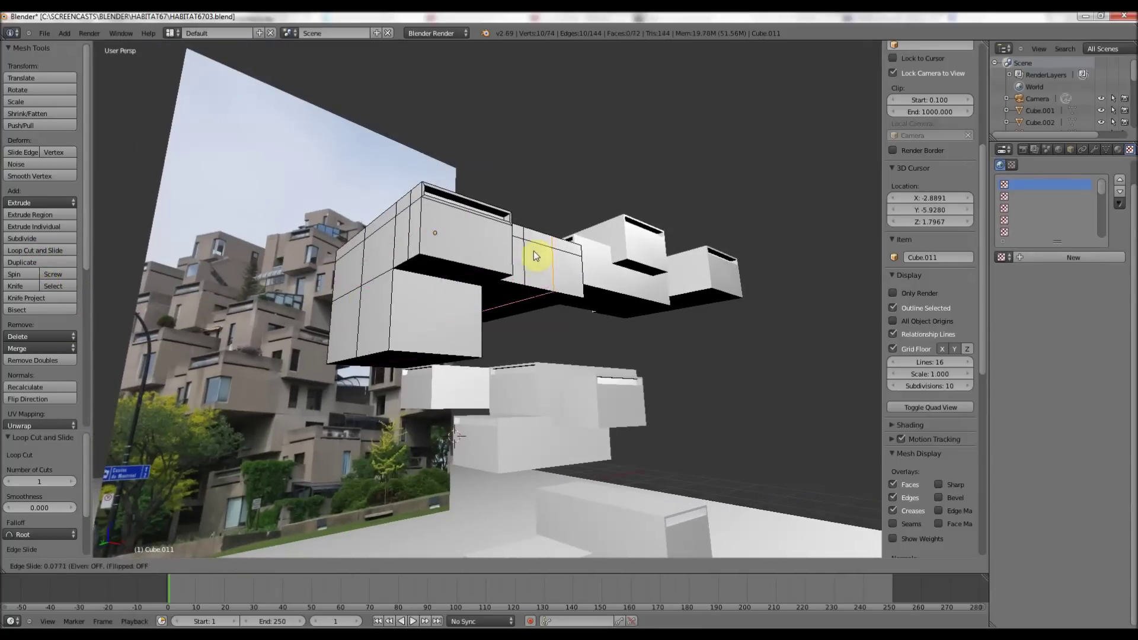
click(530, 253)
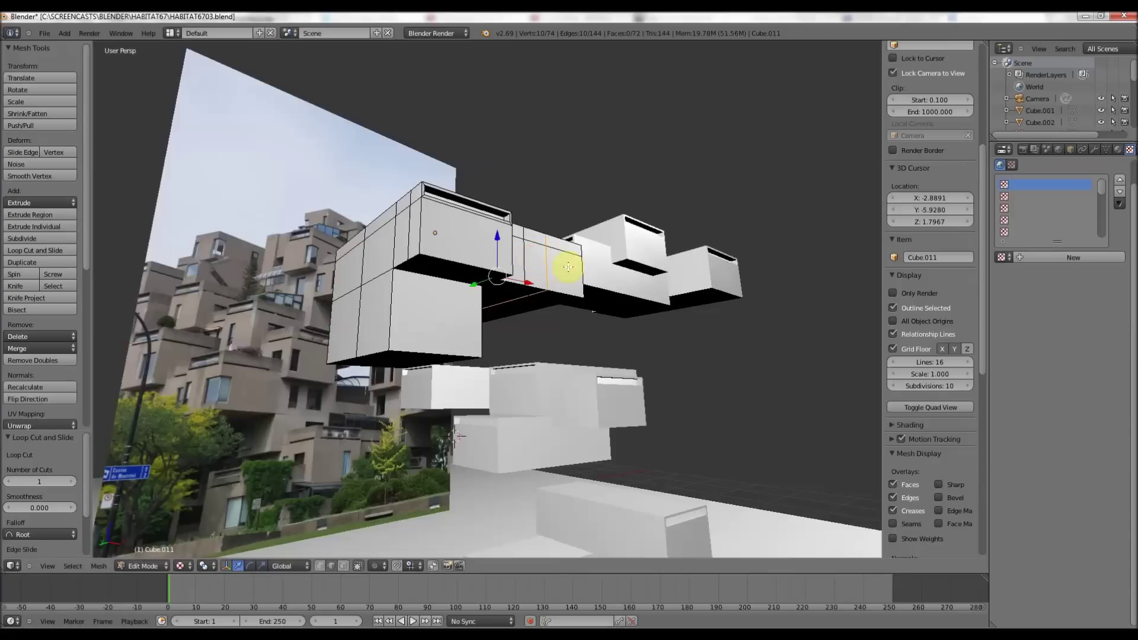
click(37, 251)
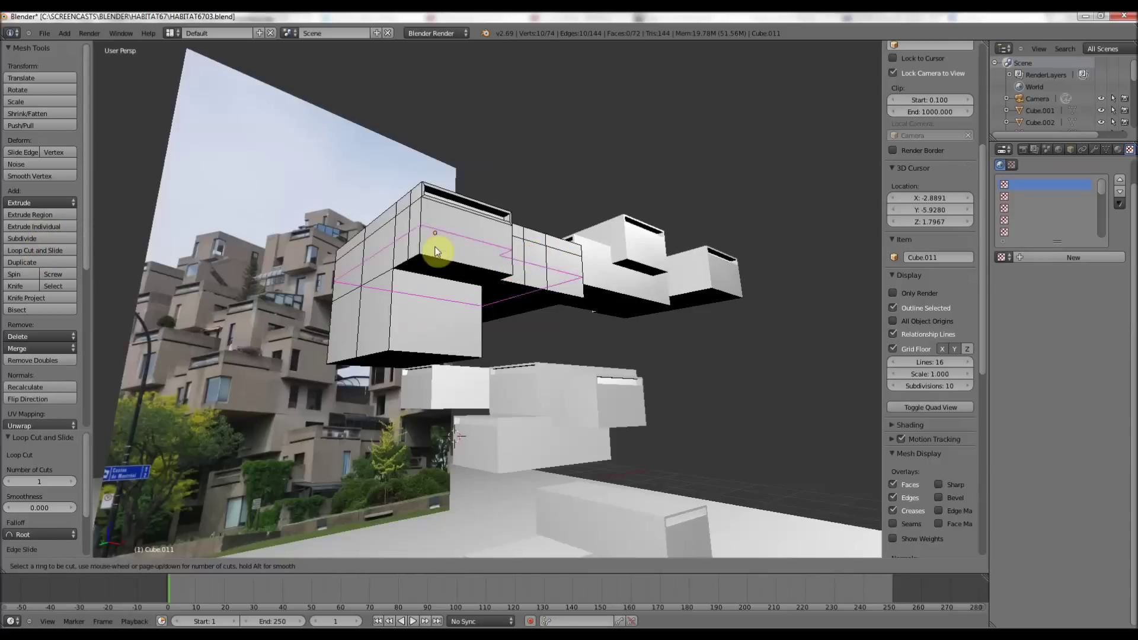
click(543, 255)
click(557, 254)
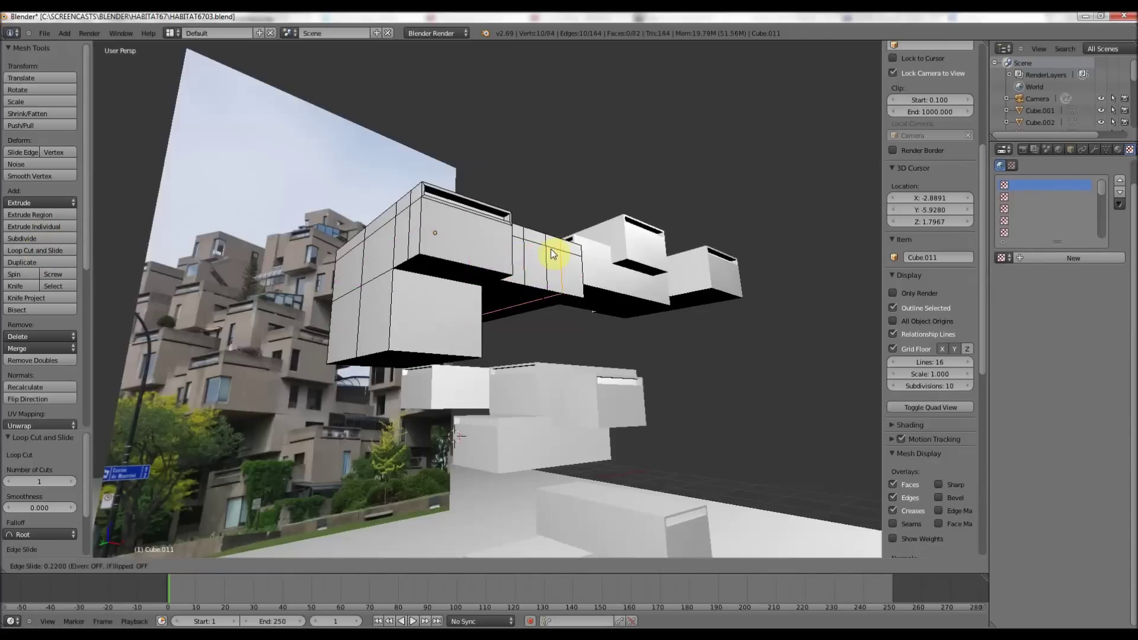
key(ctrl+space)
click(23, 251)
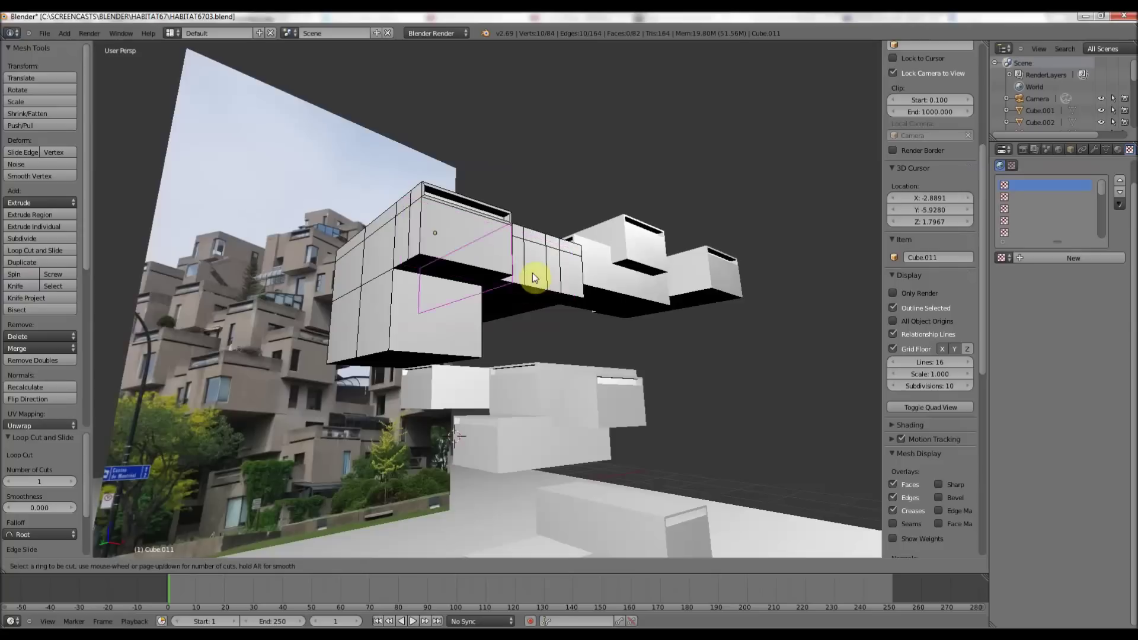
click(571, 257)
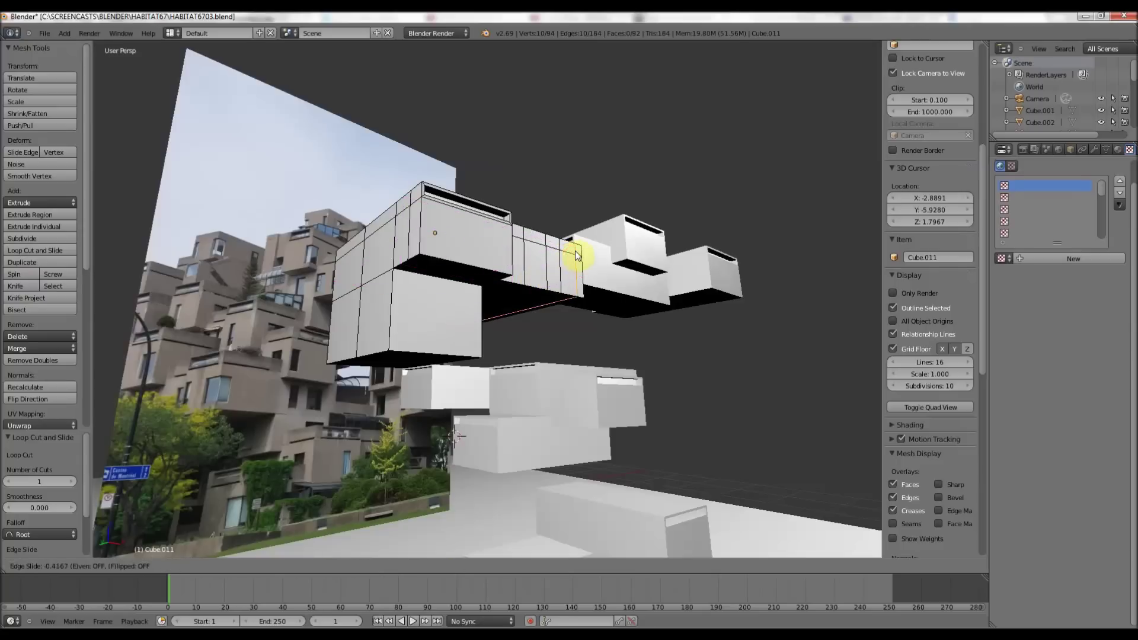
click(572, 253)
- Add a horizontal loop cut around the block's upper volume and slide it down toward the lower edge
middle_drag(468, 277, 394, 307)
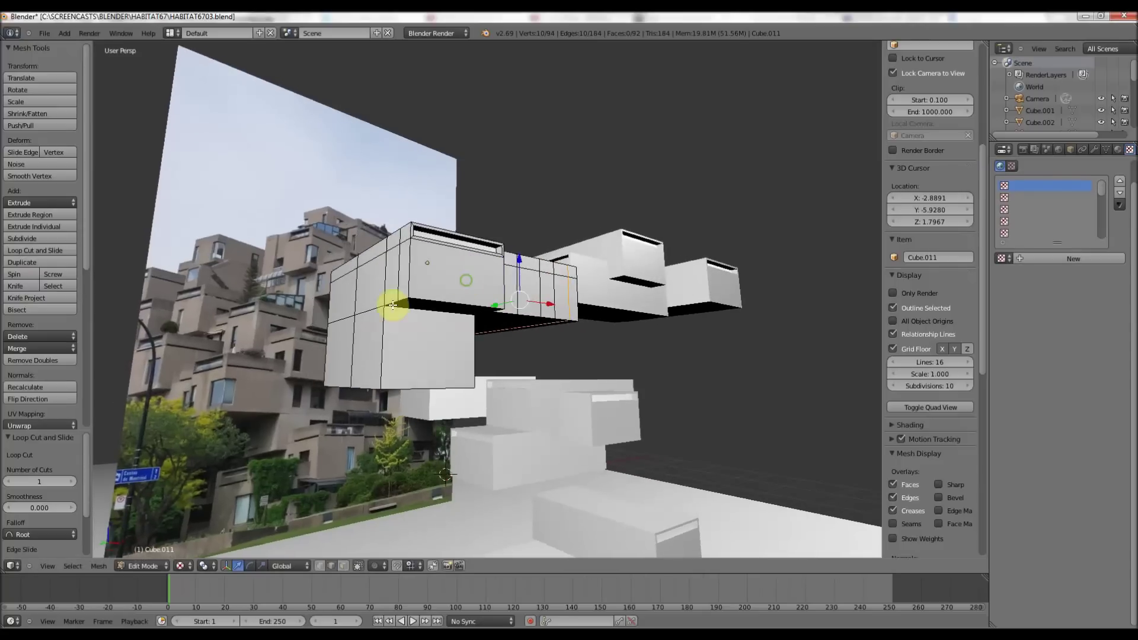
click(68, 249)
click(535, 305)
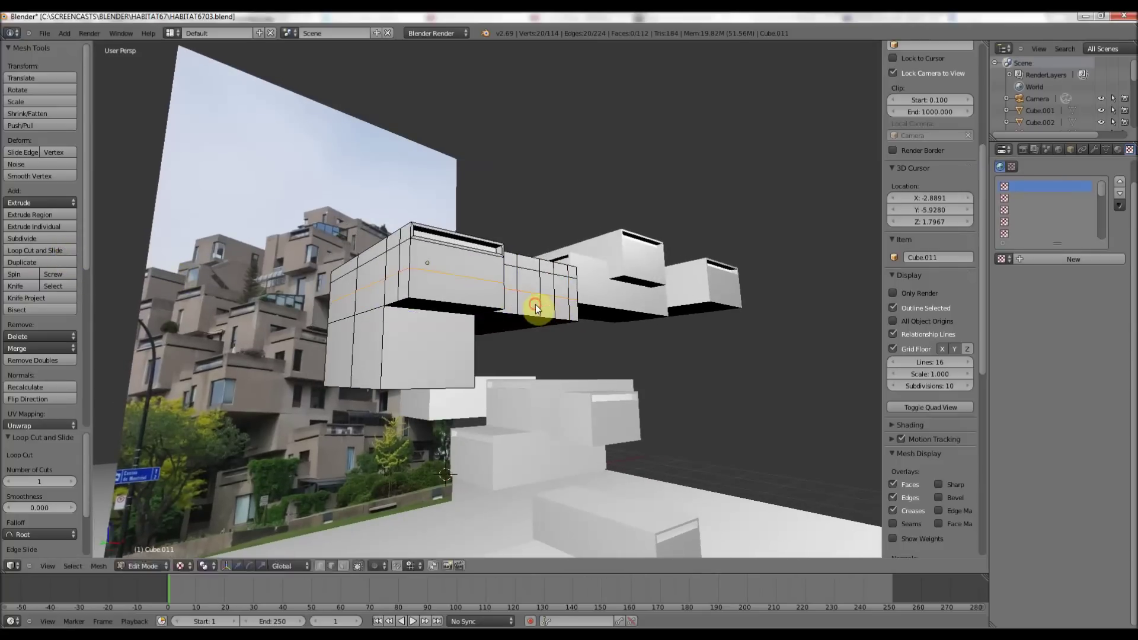
click(533, 313)
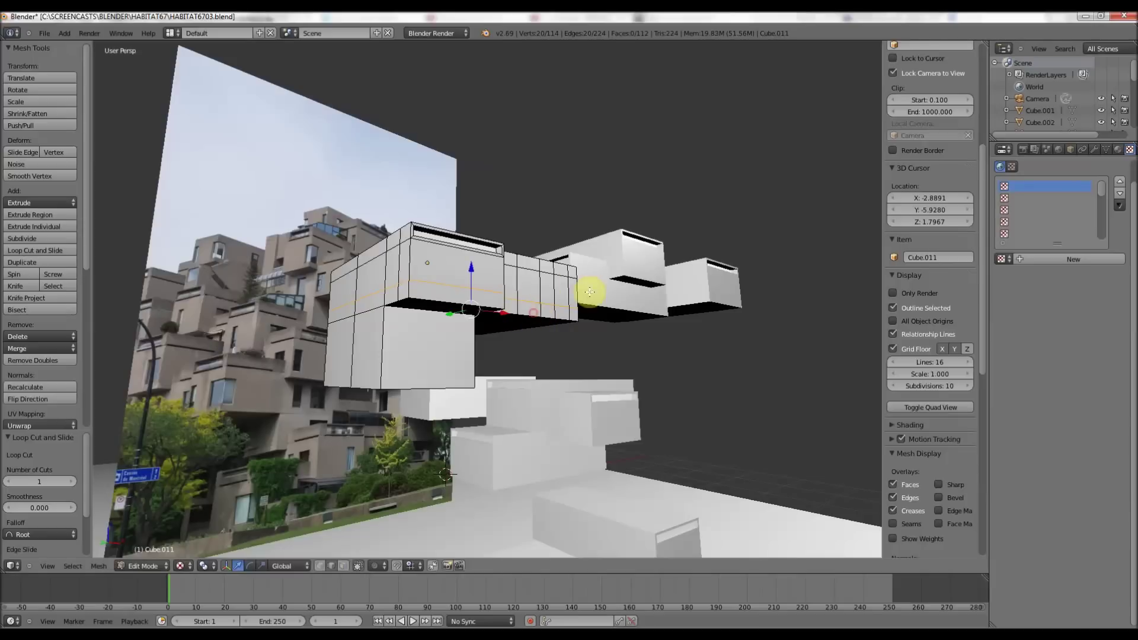
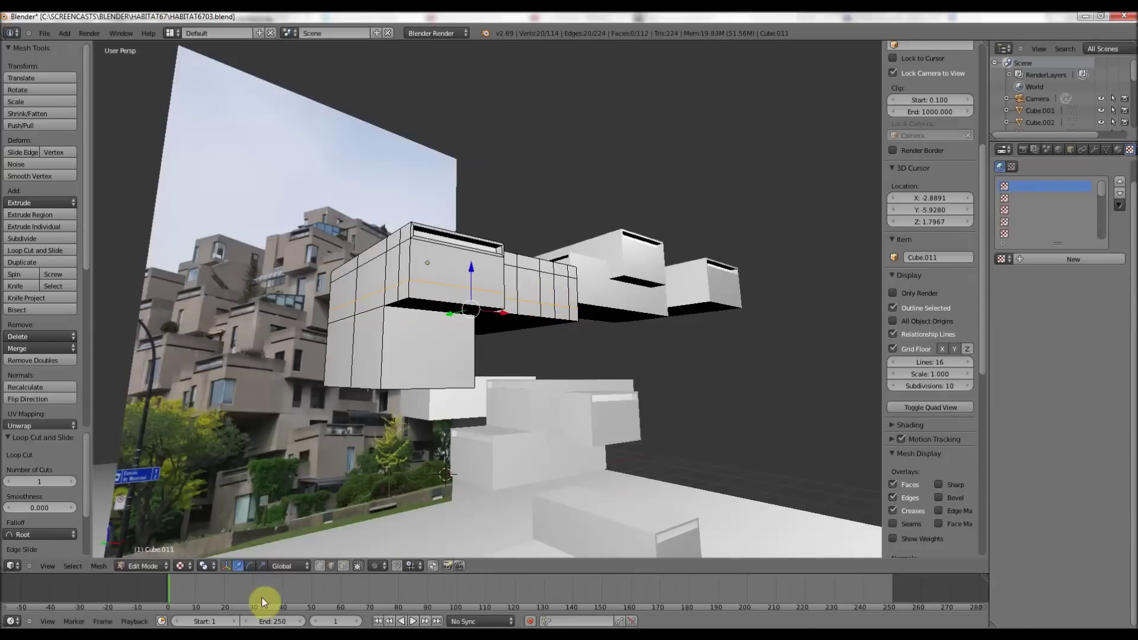
- Add a vertical loop cut to the upper volume's long side, slid close to the existing edge above the lower volume's corner
middle_drag(301, 335, 310, 330)
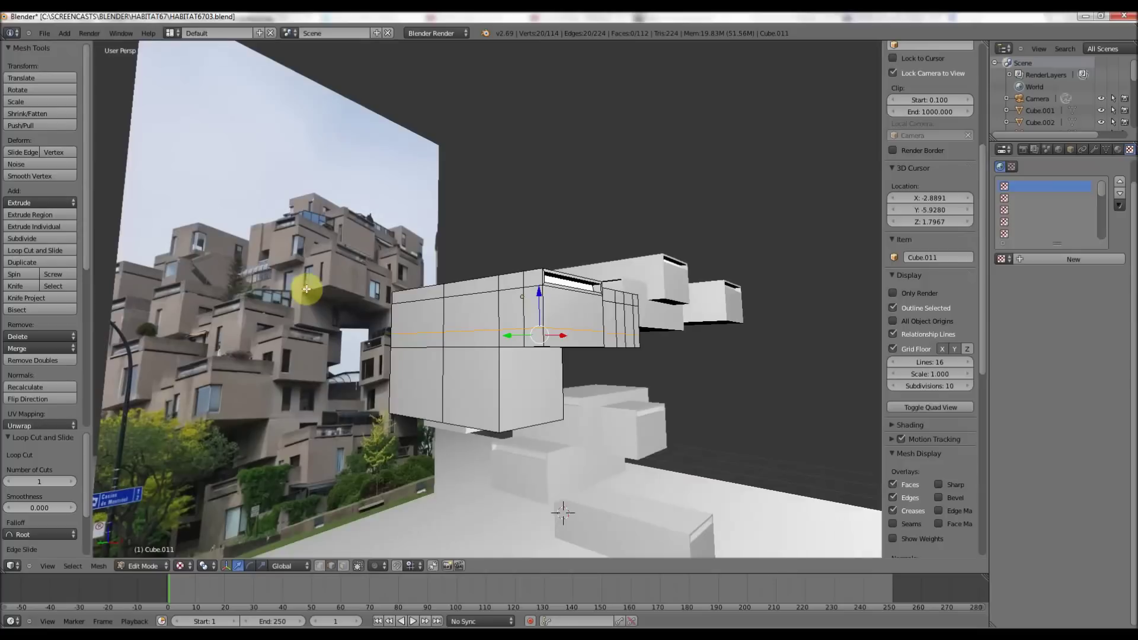
middle_drag(325, 264, 338, 266)
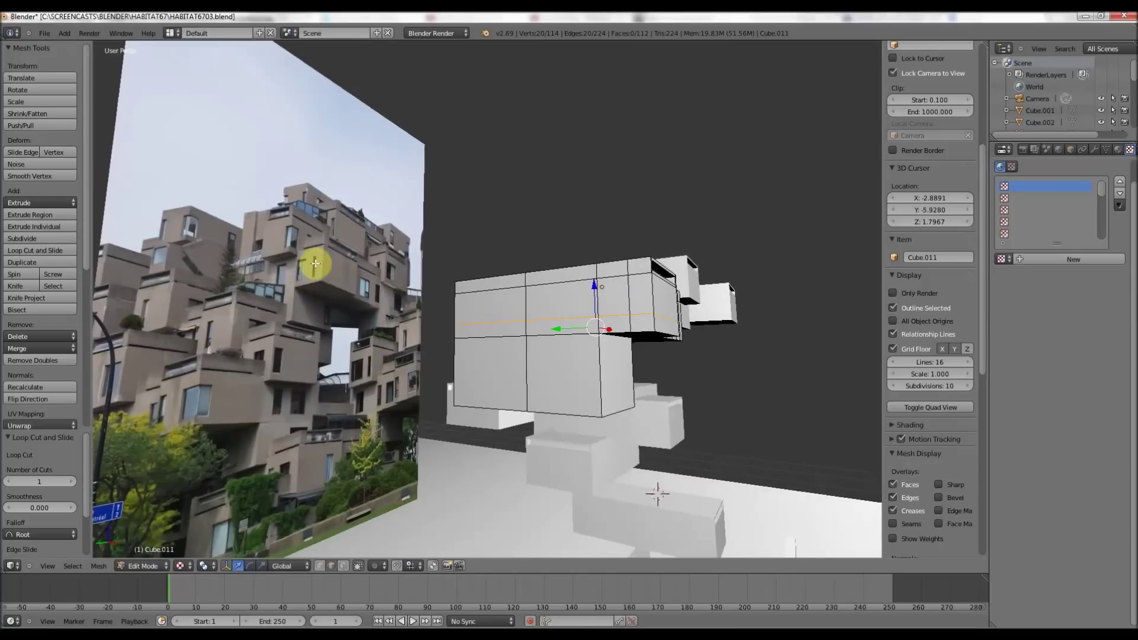
middle_drag(613, 286, 608, 287)
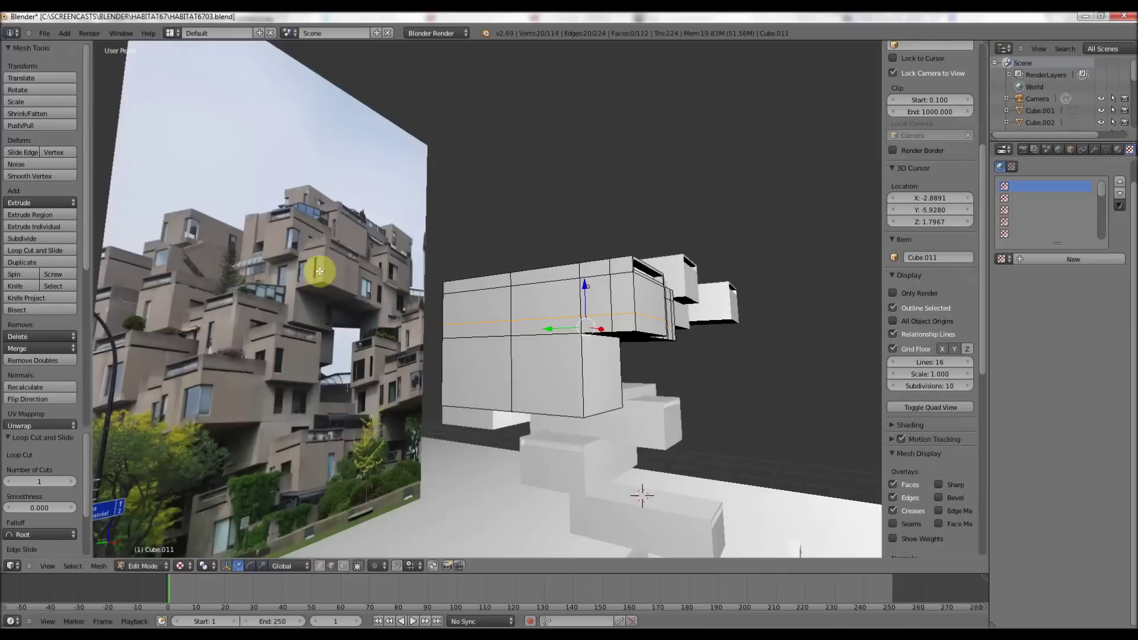
scroll(307, 264, up, 2)
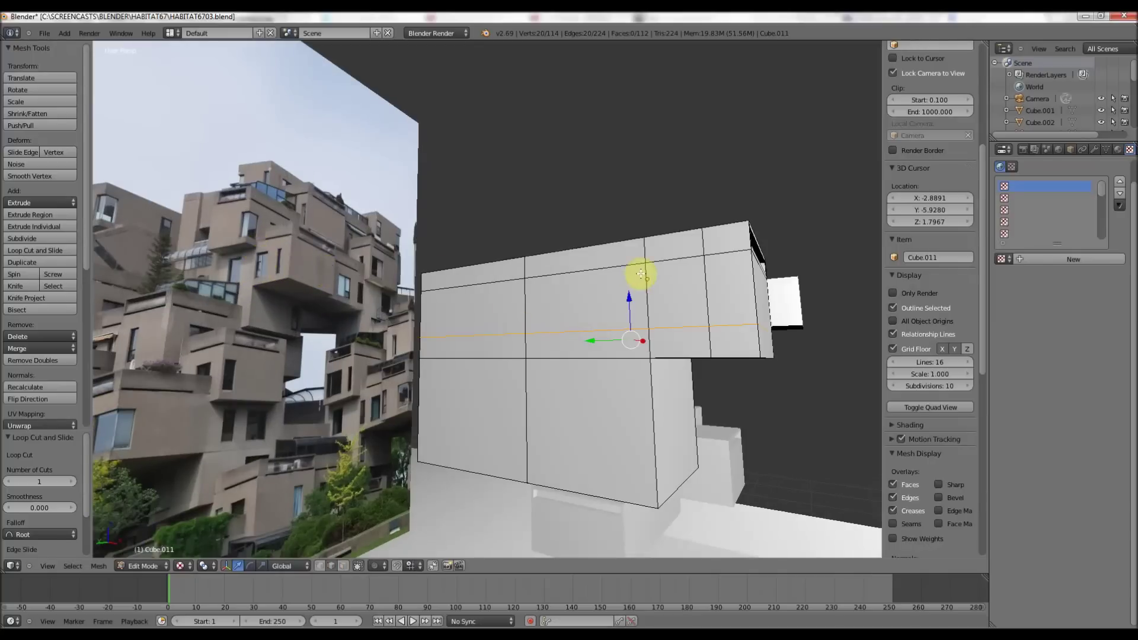
middle_drag(646, 269, 513, 279)
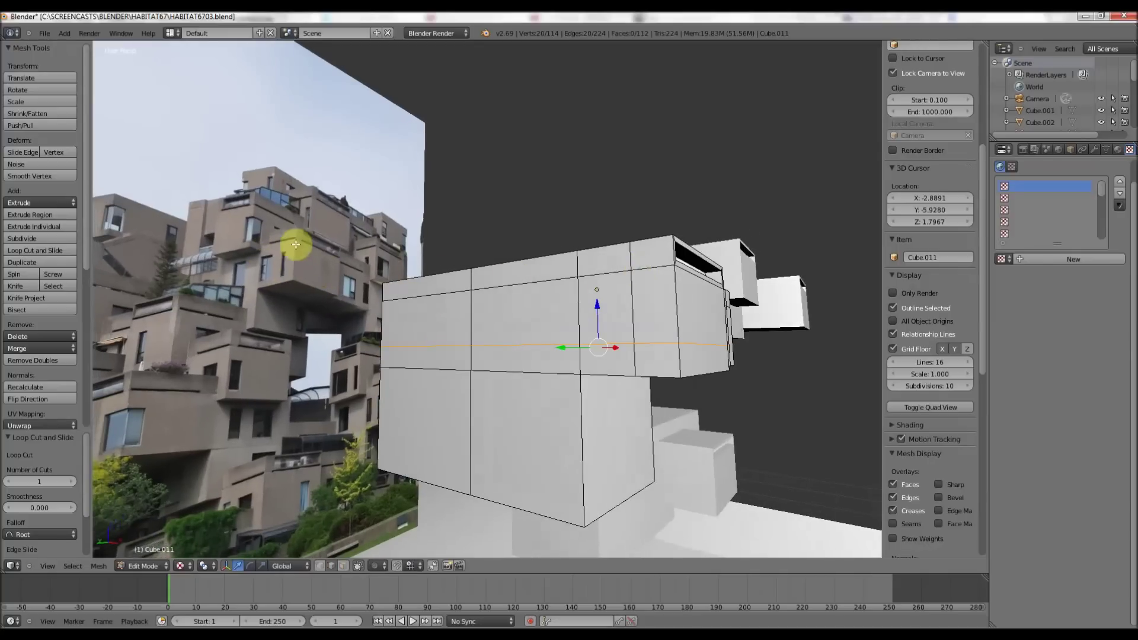
click(15, 250)
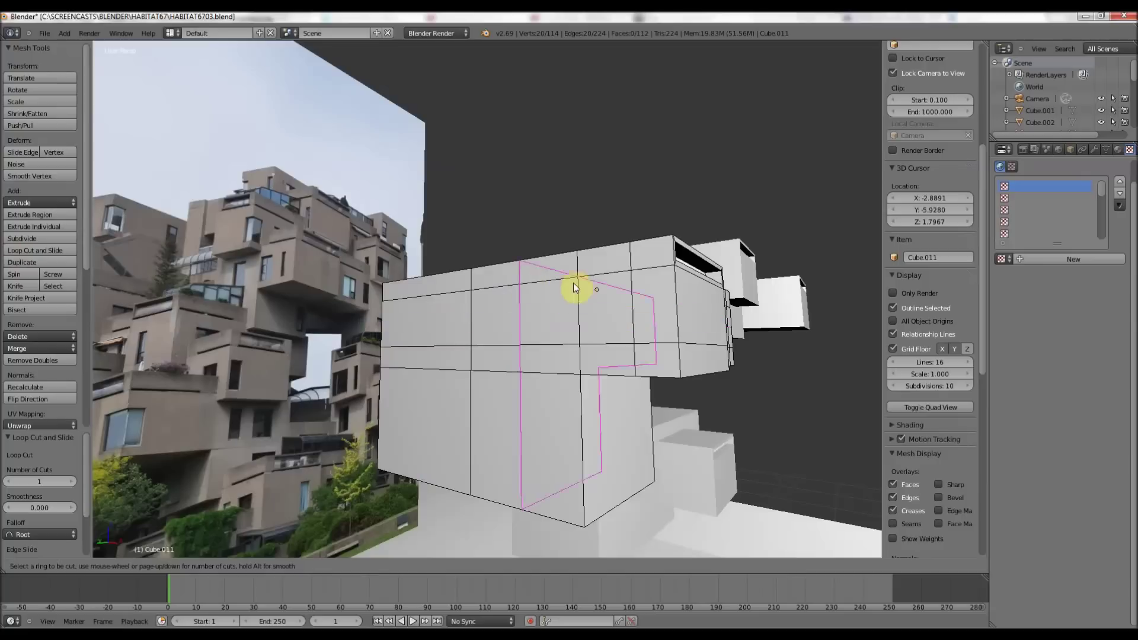
click(605, 269)
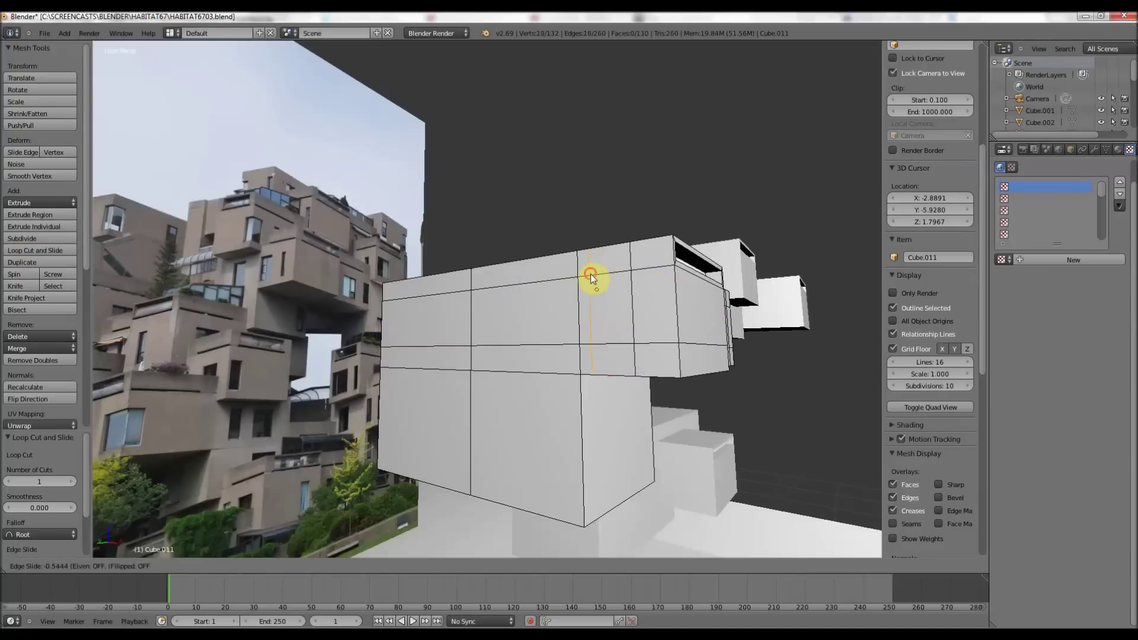
click(590, 274)
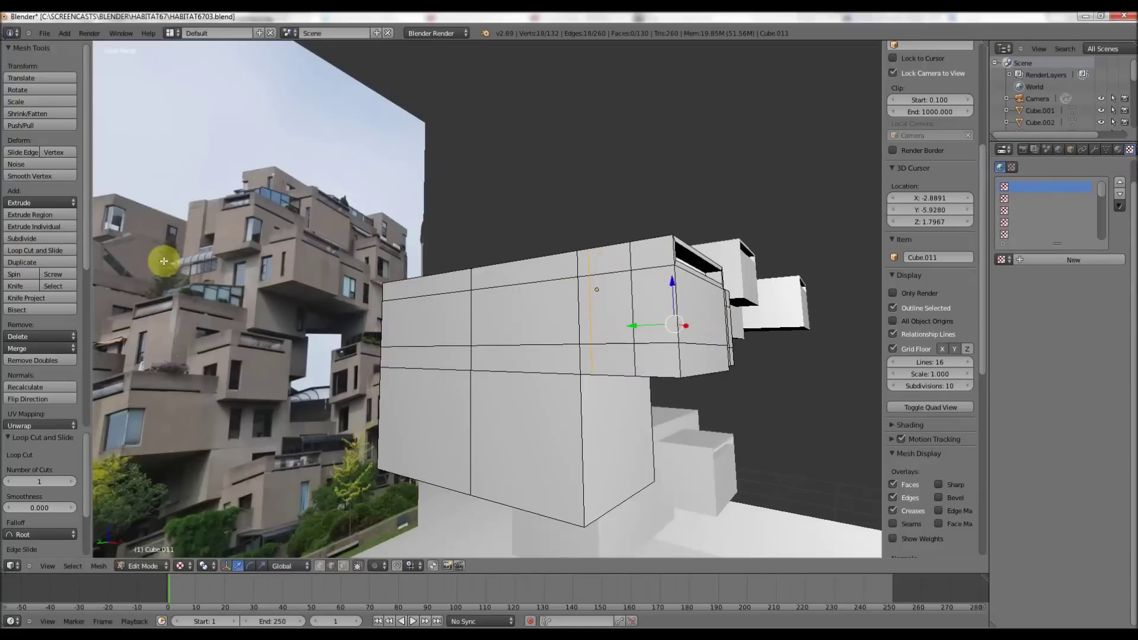
- Add another vertical loop cut on the long side, running through both volumes, and slide it toward the lower volume's corner
click(40, 251)
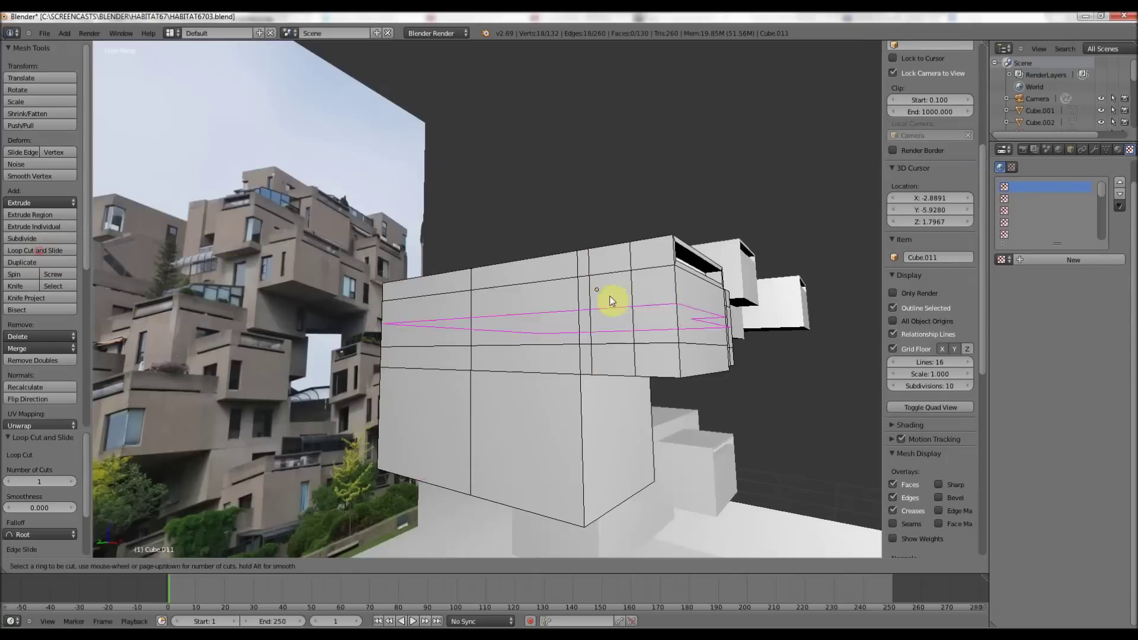
click(551, 287)
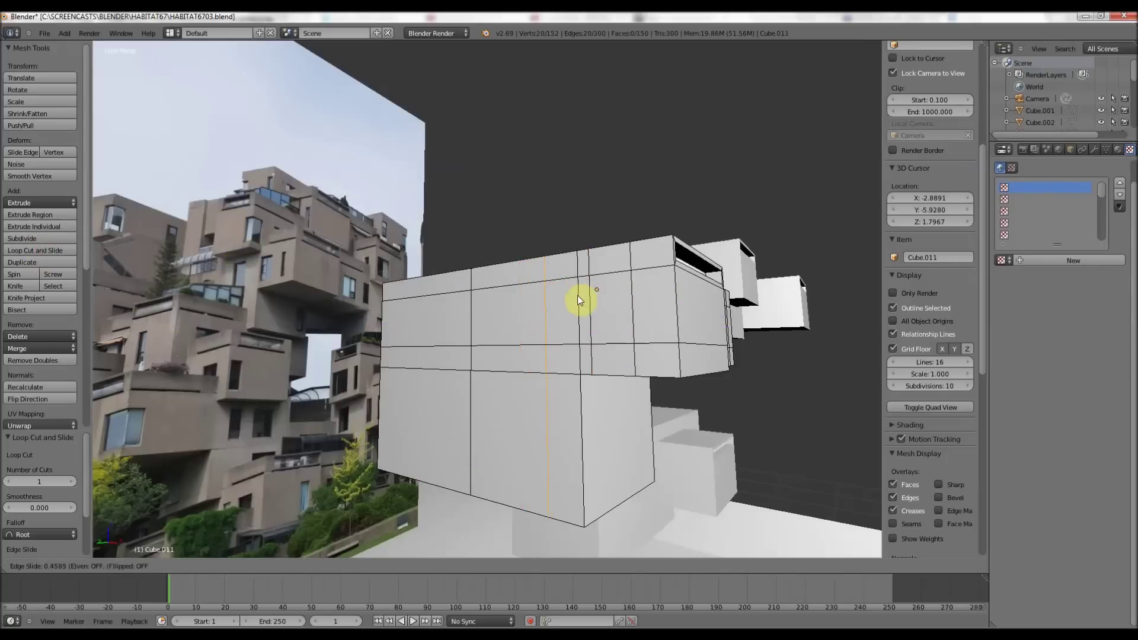
click(578, 297)
click(13, 250)
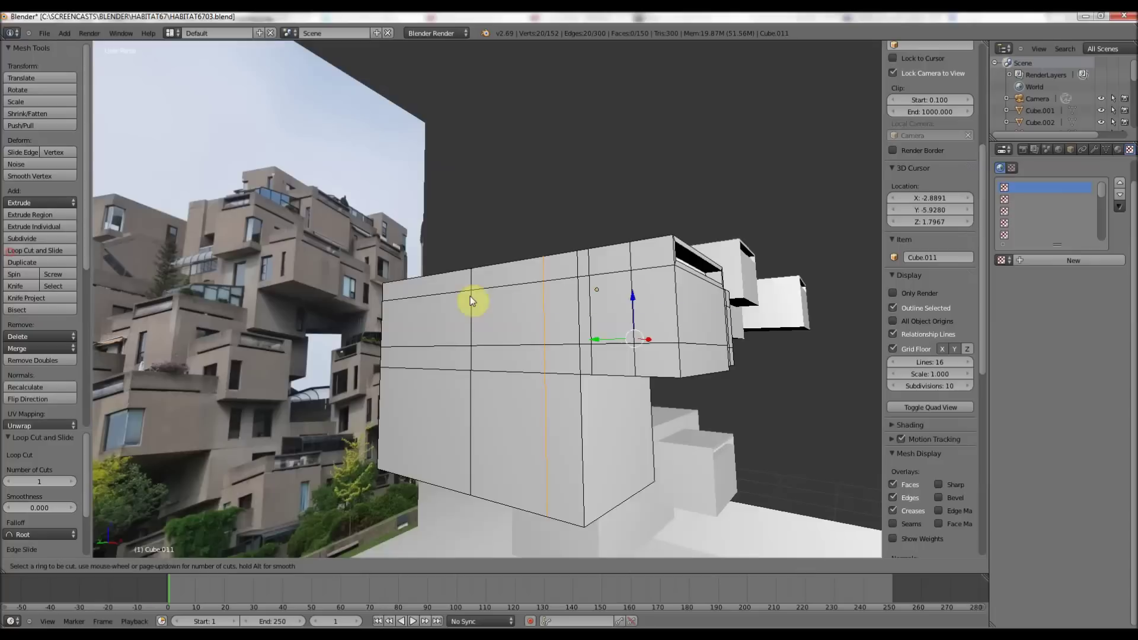
click(508, 290)
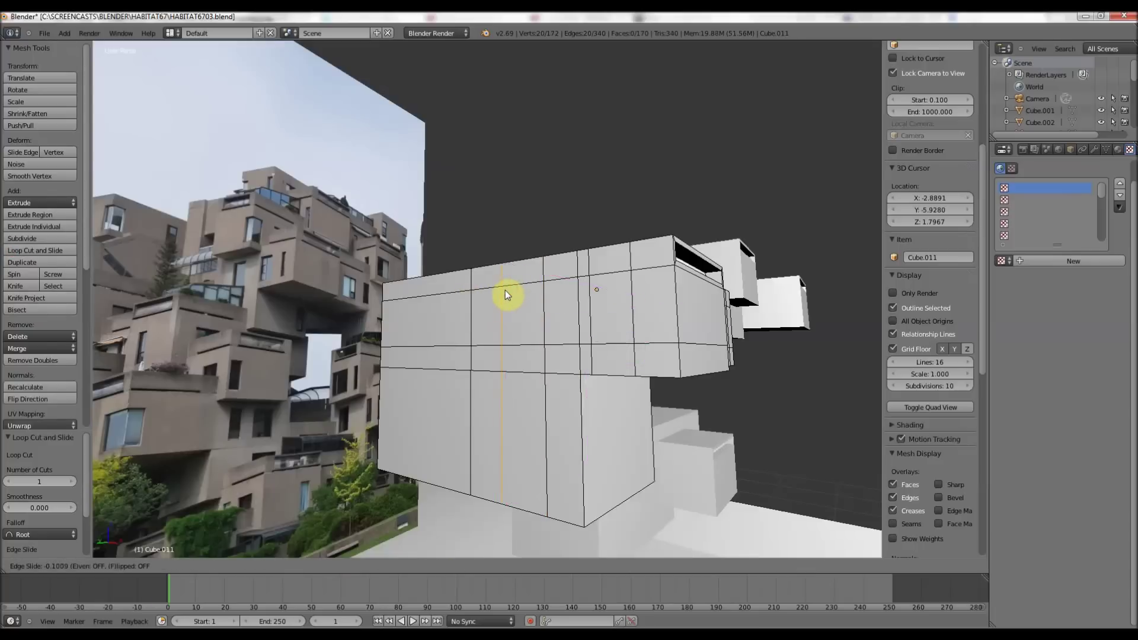
click(520, 295)
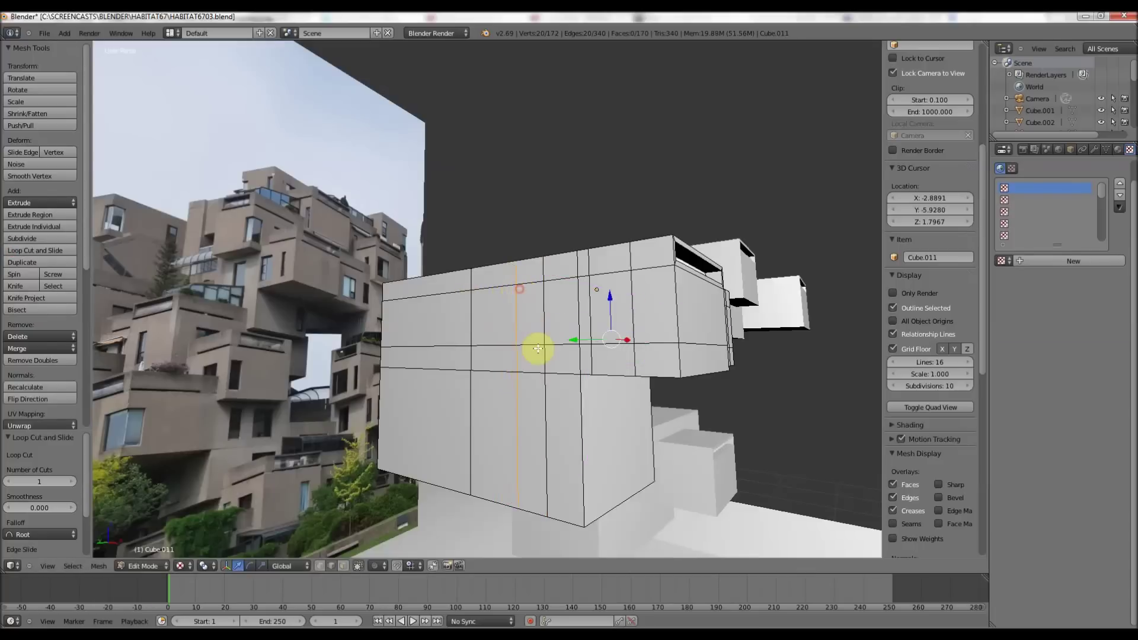
key(ctrl+z)
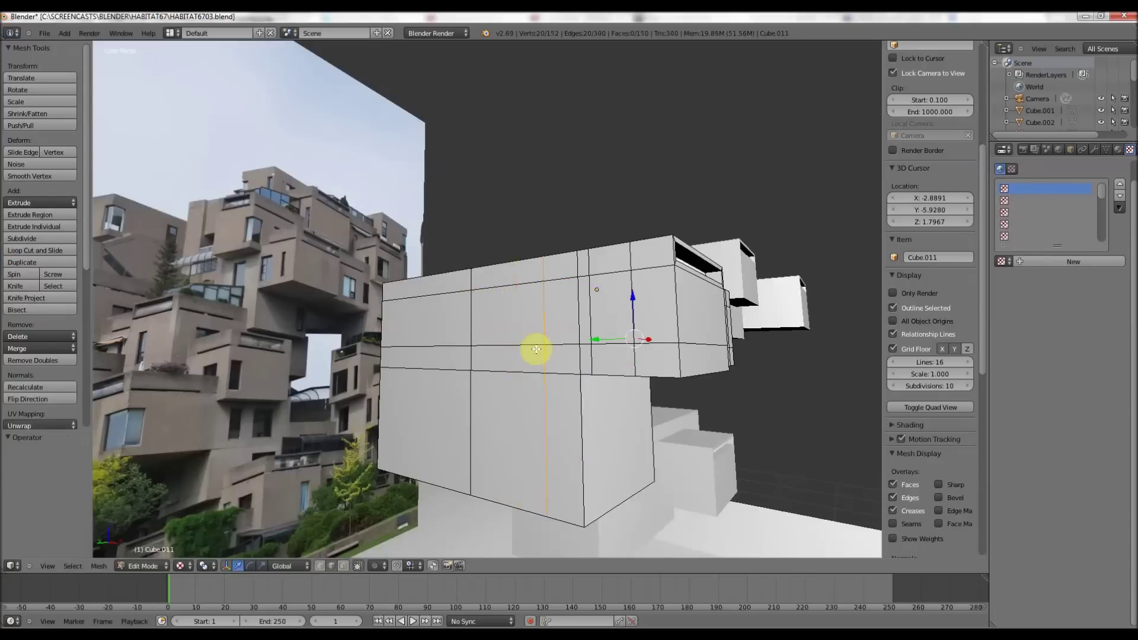
- Add a vertical loop cut between the two existing cuts on the long side, nearer to the outer one
click(40, 254)
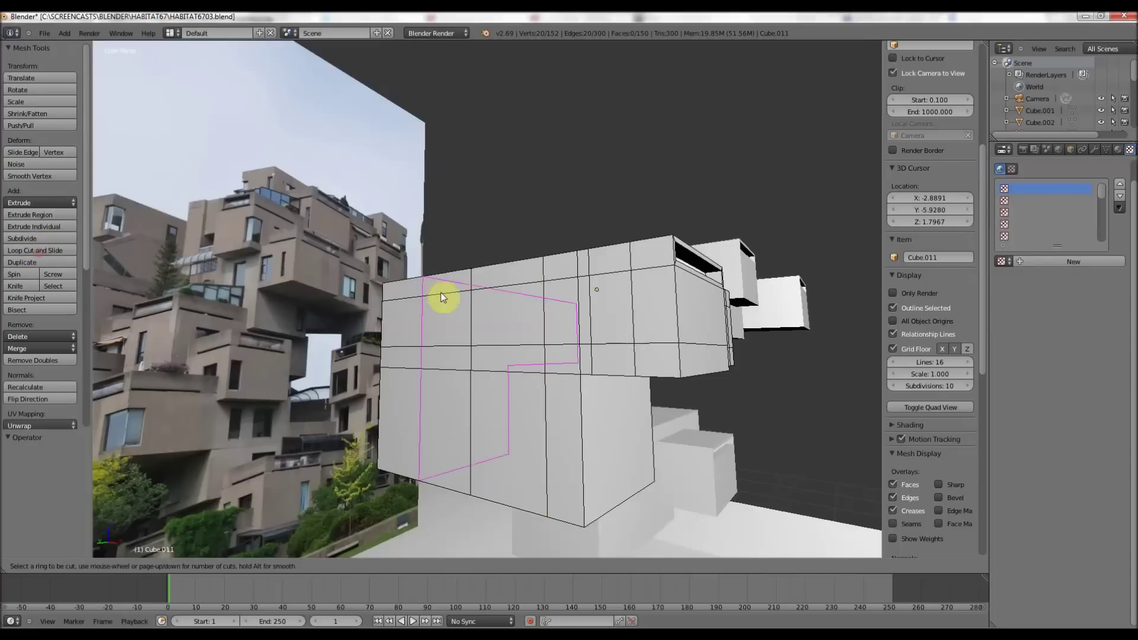
click(496, 294)
click(496, 295)
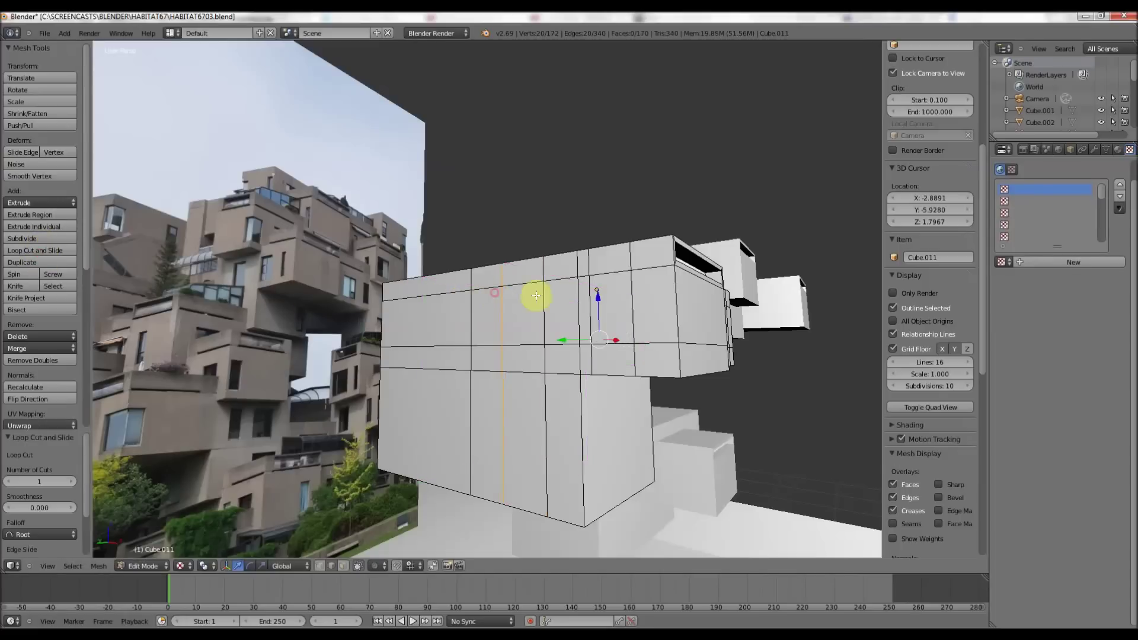
- Recess two window faces in the side extension by extruding them inward along Y, about 0.048 and 0.052
middle_drag(534, 297, 51, 300)
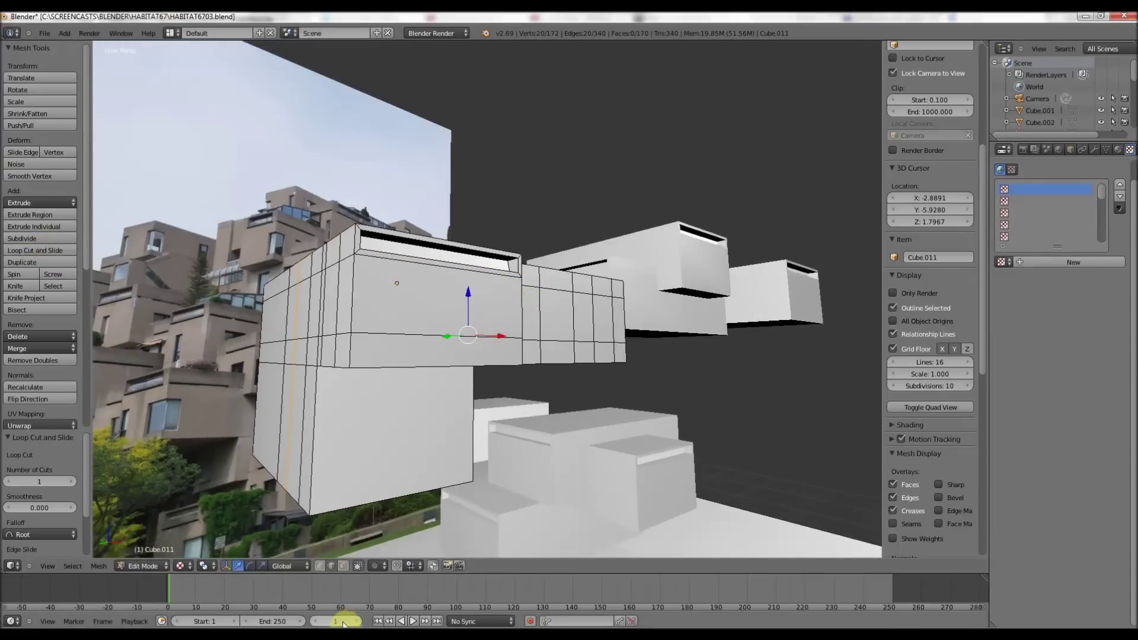
click(341, 569)
right_click(598, 313)
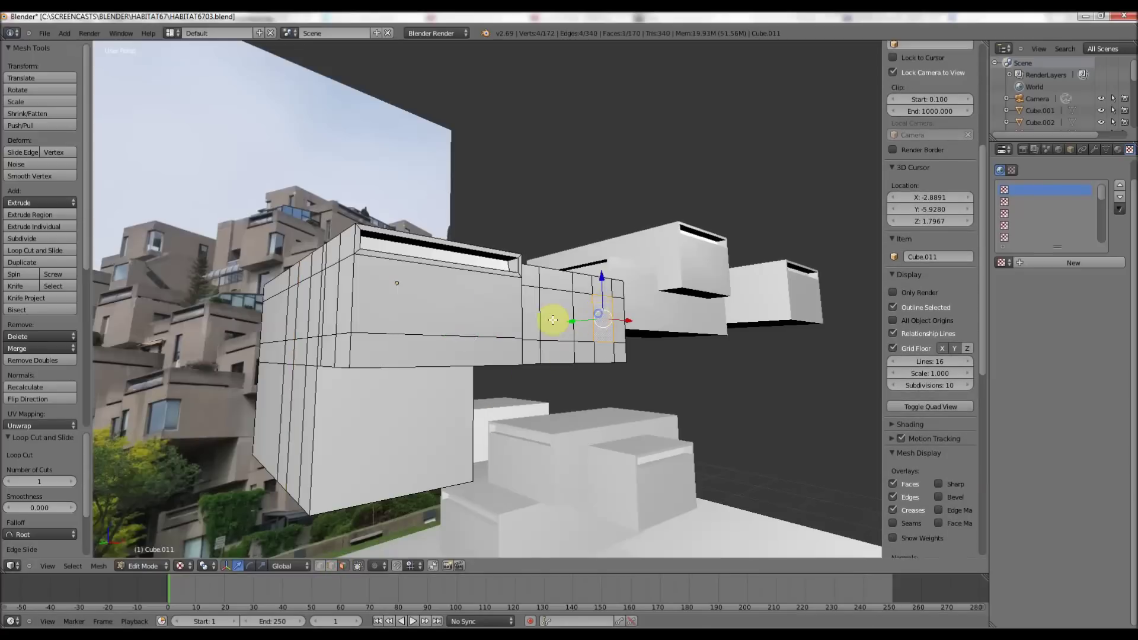
ctrl+right_click(552, 320)
right_click(553, 320)
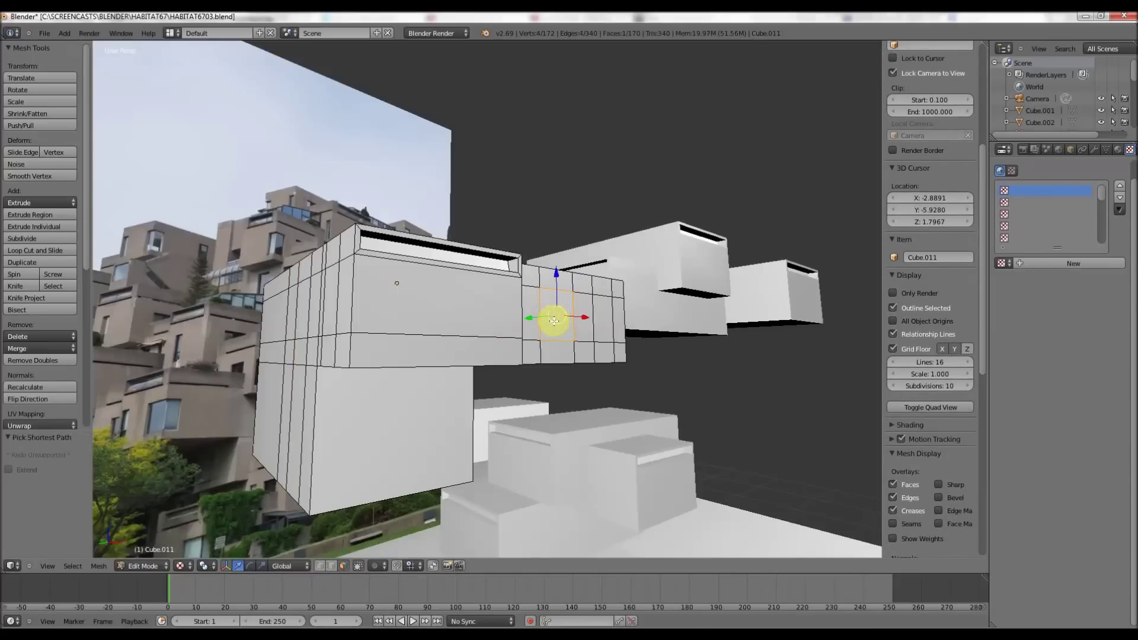
key(e)
click(546, 322)
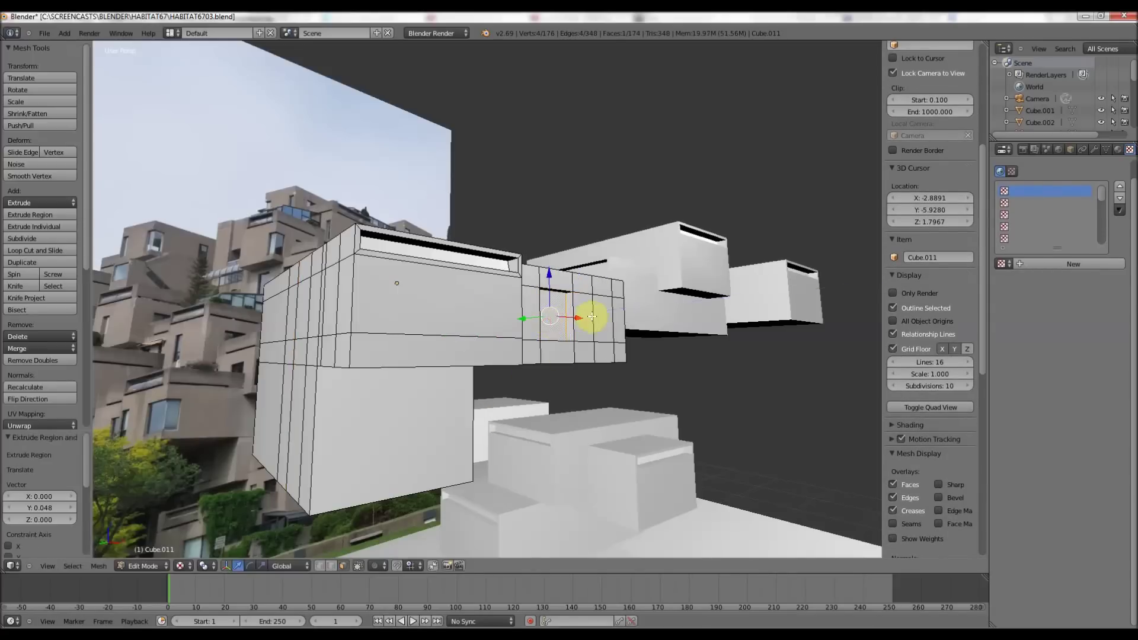
key(e)
click(594, 317)
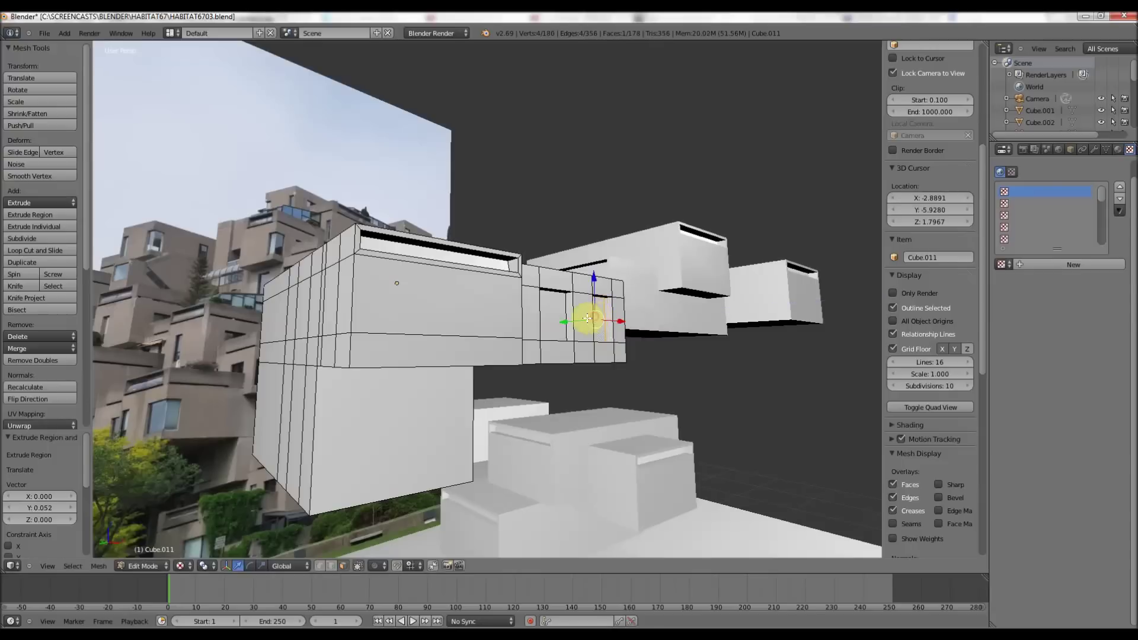
- Recess two window faces on the upper volume's long side by extruding them inward along X, about 0.040 and 0.039
middle_drag(595, 317, 599, 315)
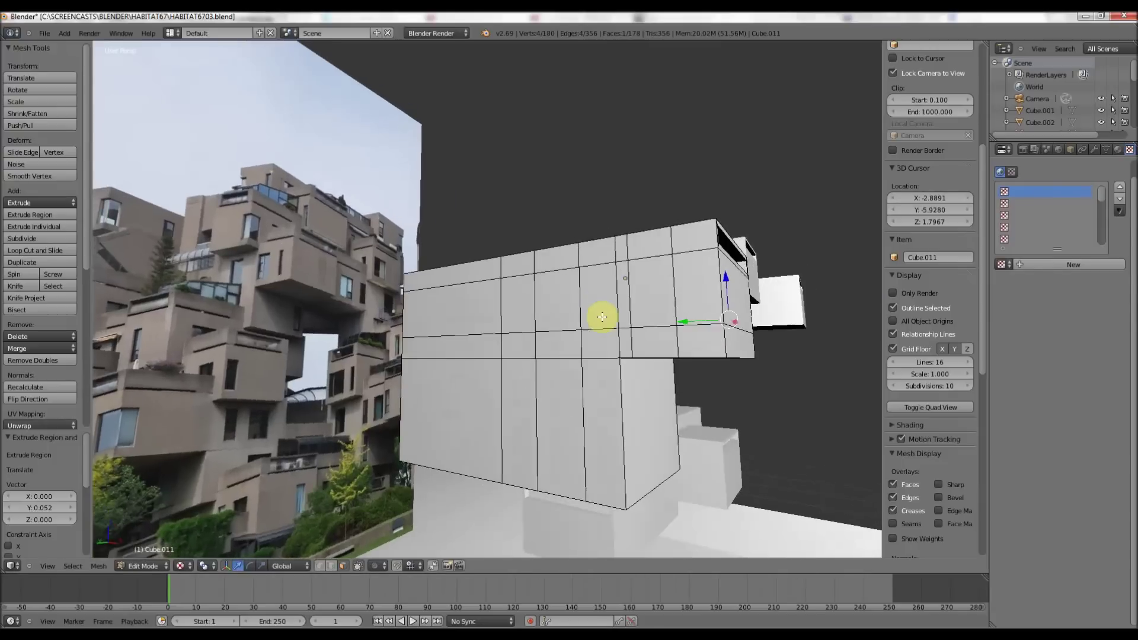
right_click(645, 294)
middle_drag(642, 292, 634, 296)
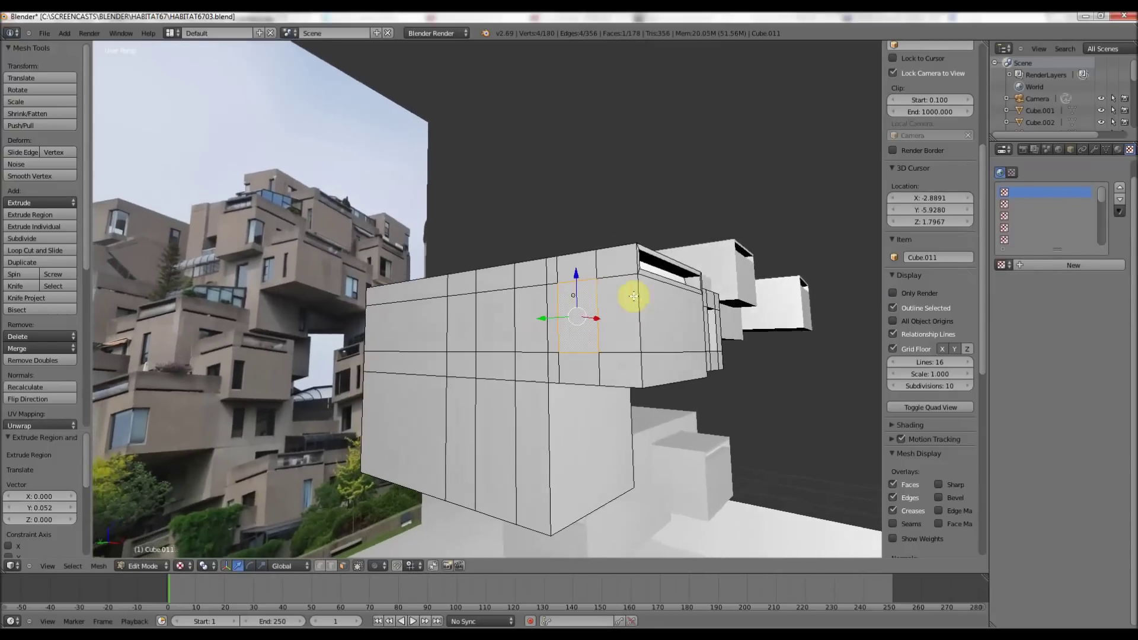
key(e)
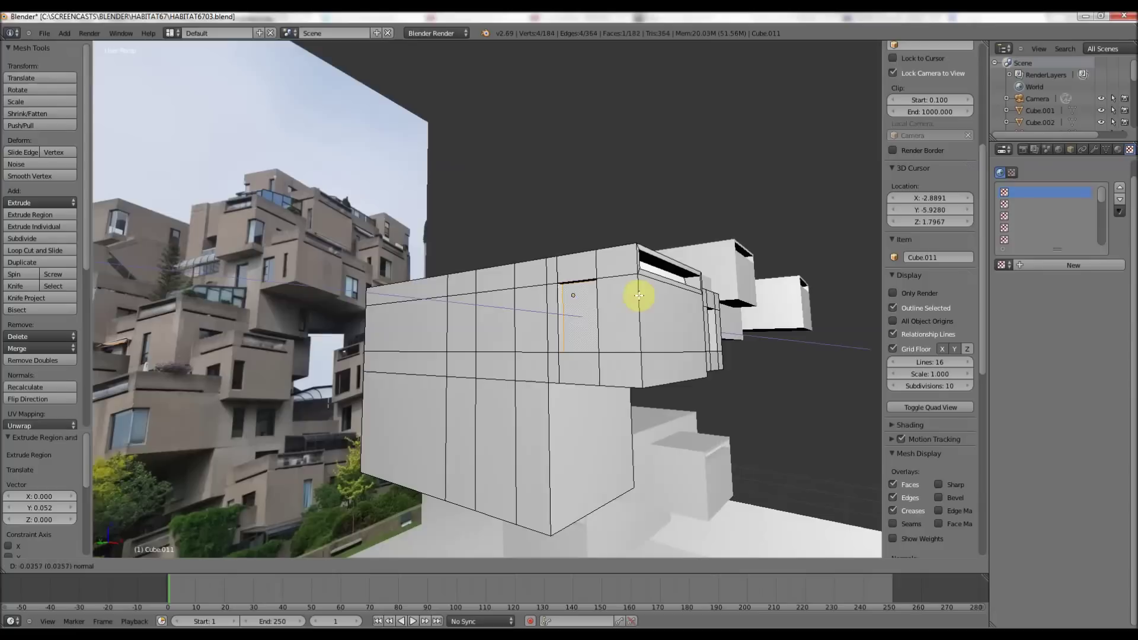
click(639, 294)
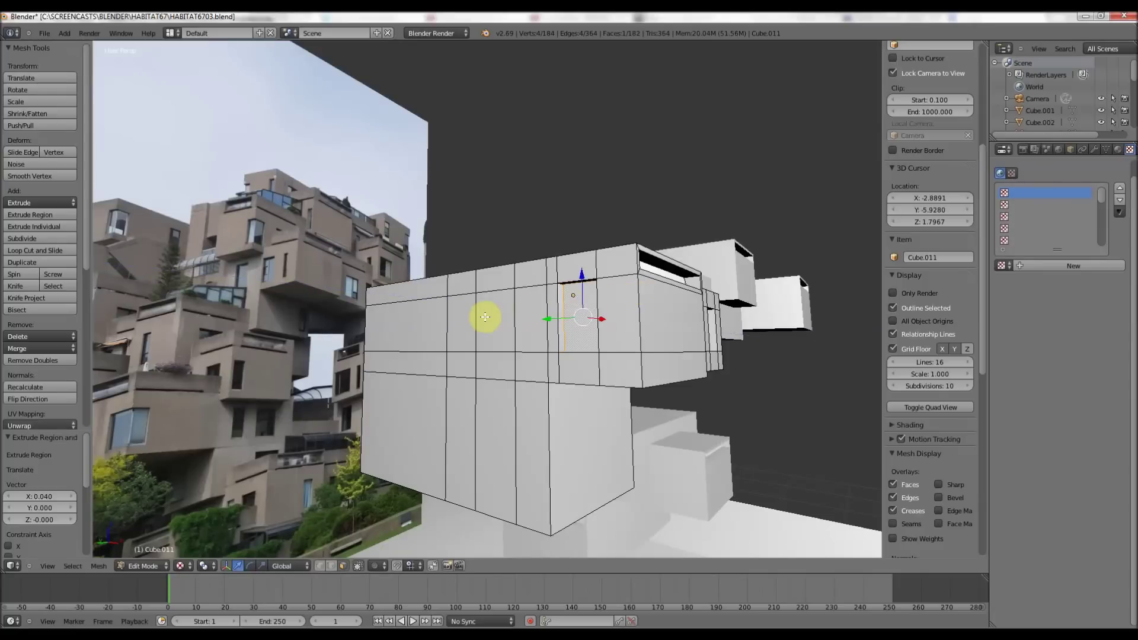
right_click(485, 317)
key(e)
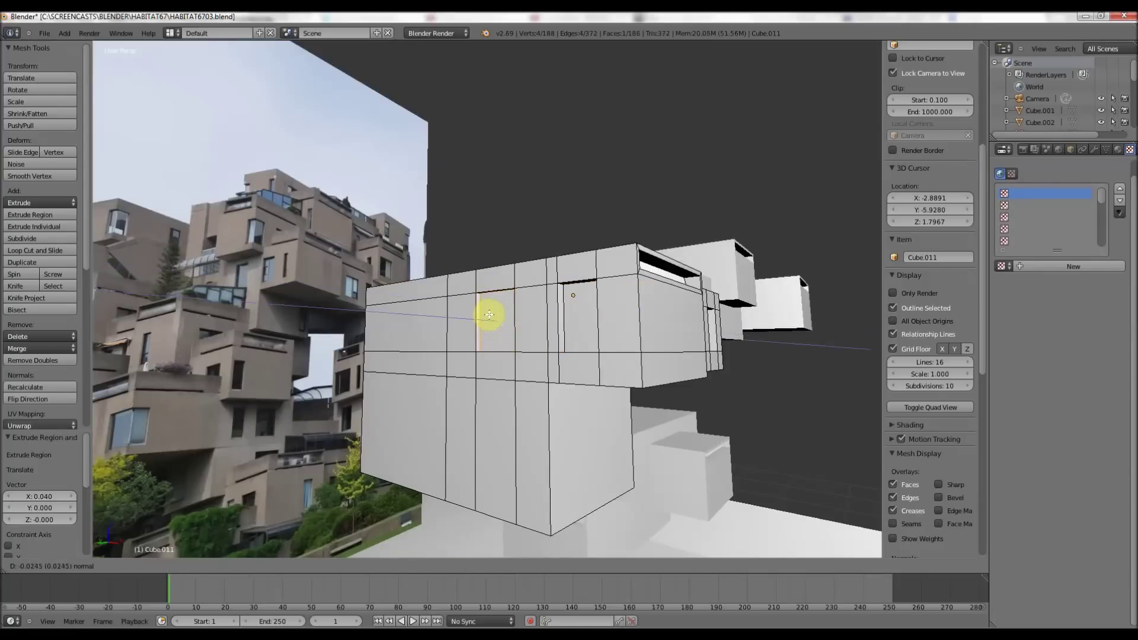
click(491, 314)
- Leave mesh editing and move the finished block about 2.021 along X, back into the upper cluster
middle_drag(592, 314, 564, 315)
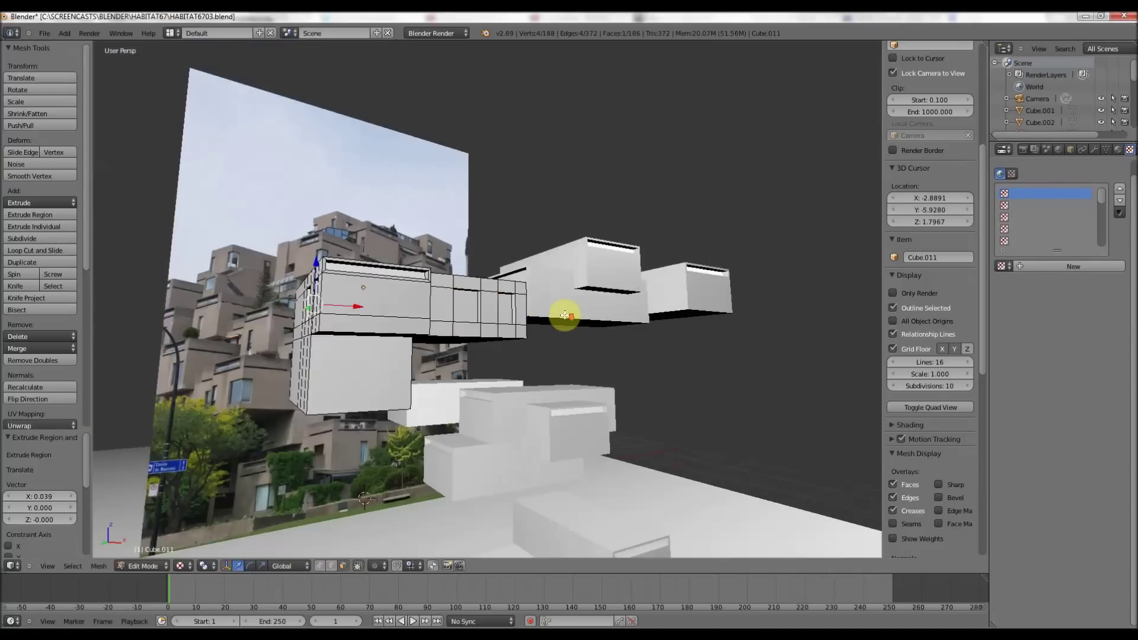
key(Tab)
drag(388, 292, 635, 320)
middle_drag(635, 320, 545, 350)
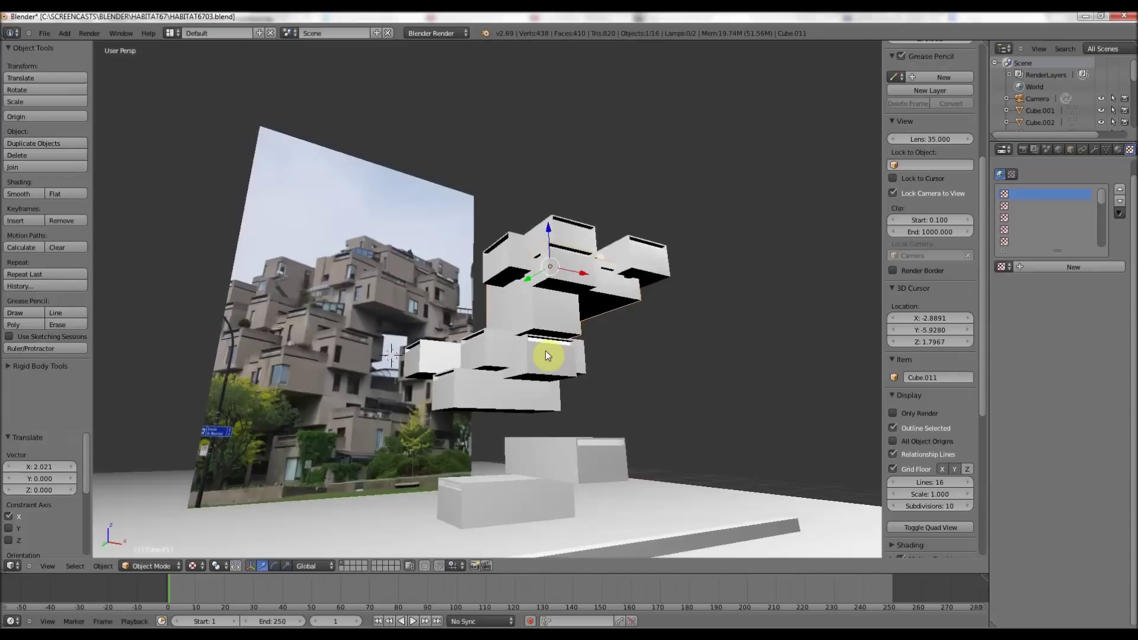
- Extrude the rear underside face of the lowest projecting block down toward the ground-level blocks as a supporting volume
scroll(541, 357, up, 2)
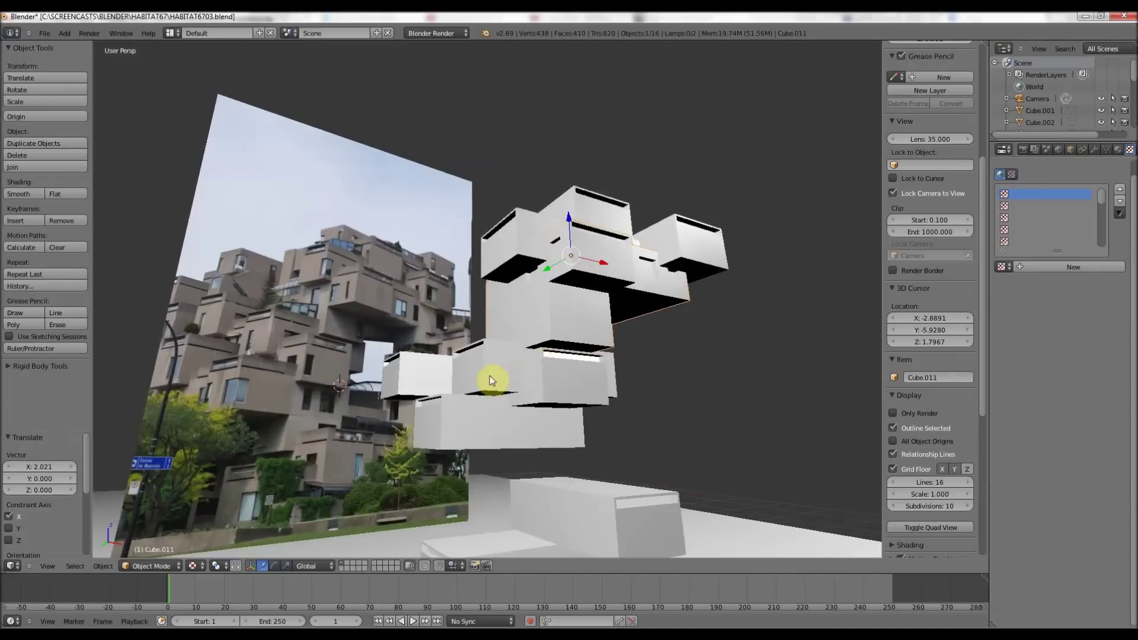
middle_drag(476, 415, 508, 371)
right_click(508, 369)
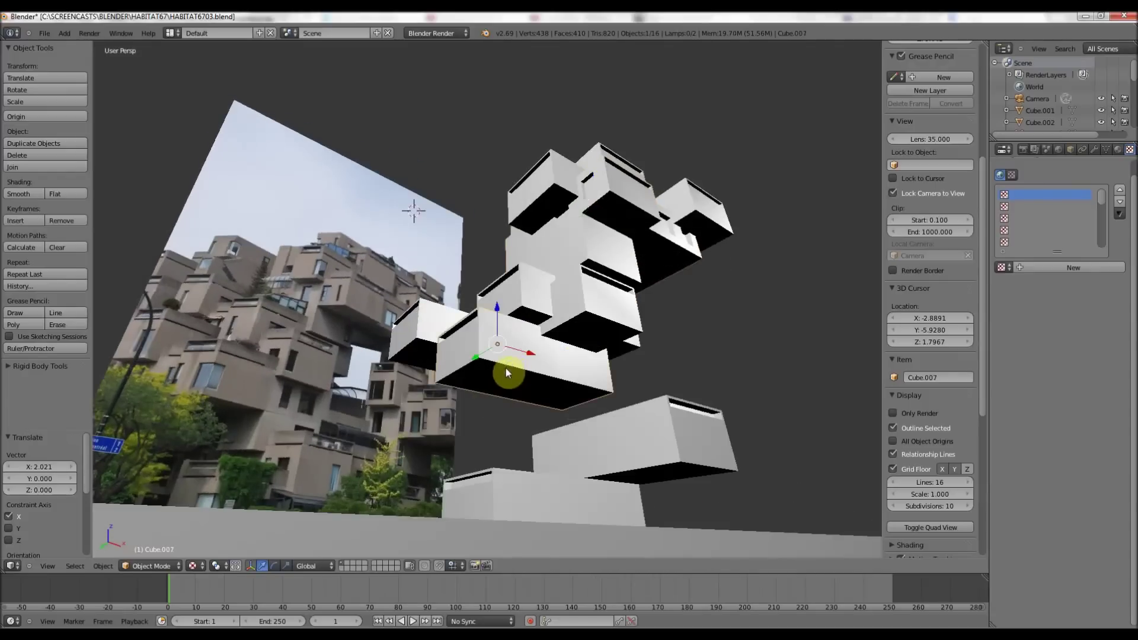
key(Tab)
right_click(556, 394)
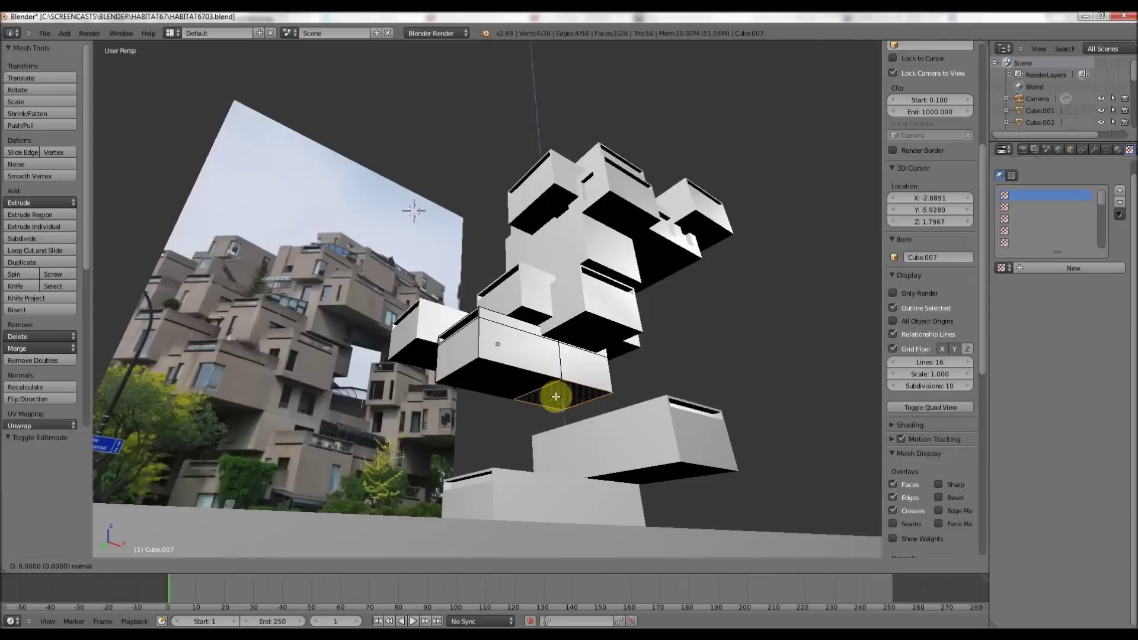
click(562, 453)
middle_drag(566, 334, 546, 355)
middle_drag(464, 356, 505, 314)
key(Tab)
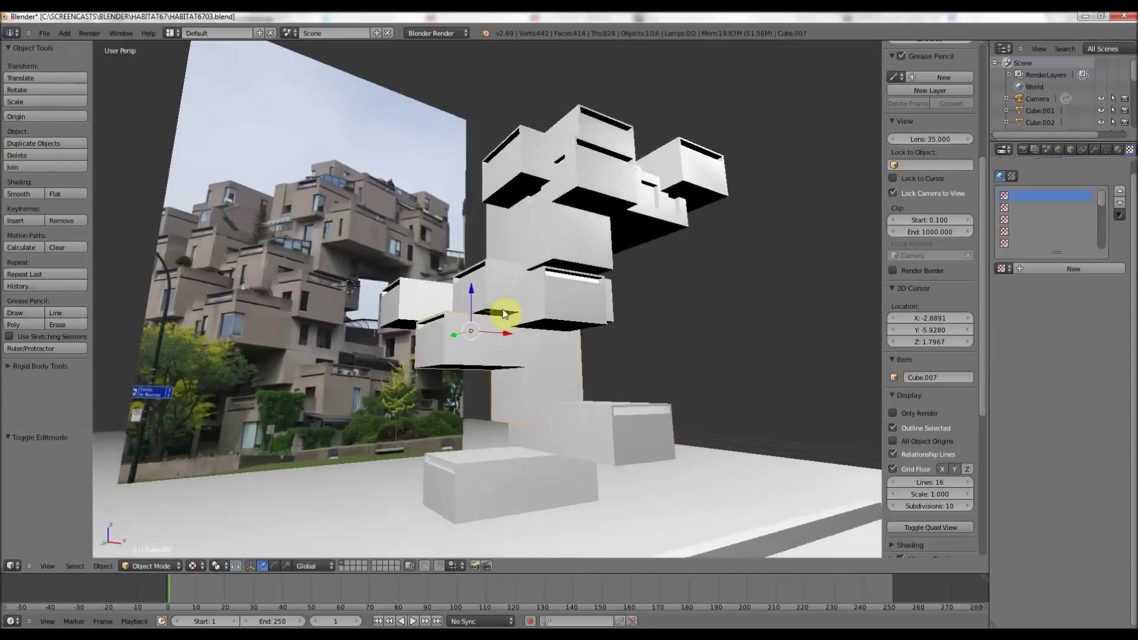
- Examine the stacked blocks from several angles and compare their arrangement with the reference photo
scroll(503, 313, up, 4)
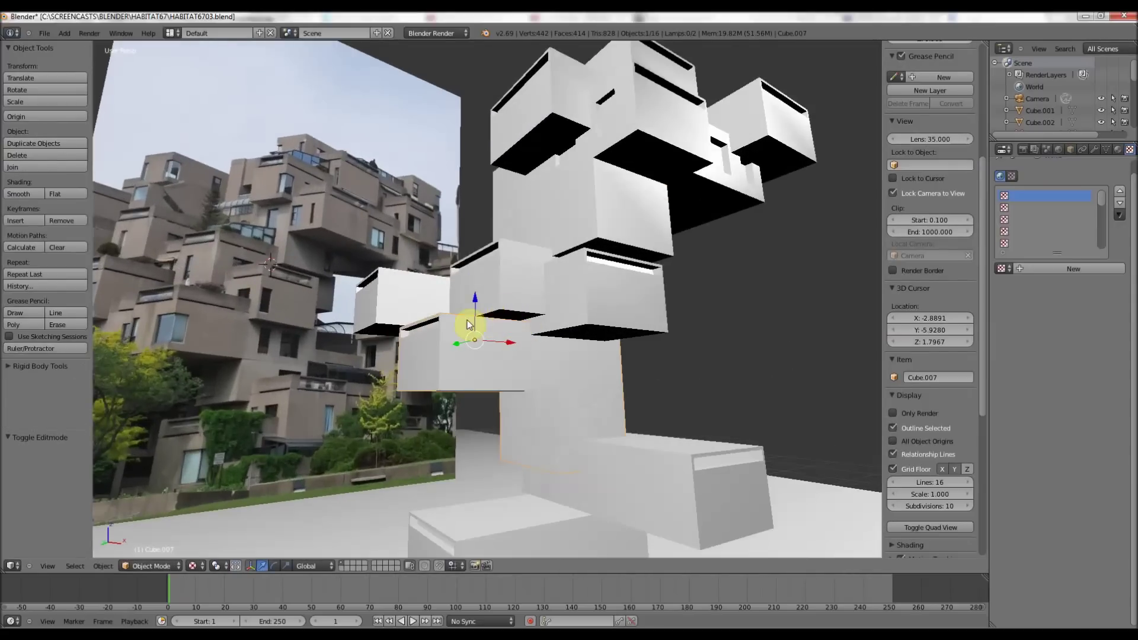
scroll(464, 296, down, 3)
middle_drag(495, 249, 522, 172)
scroll(519, 312, up, 2)
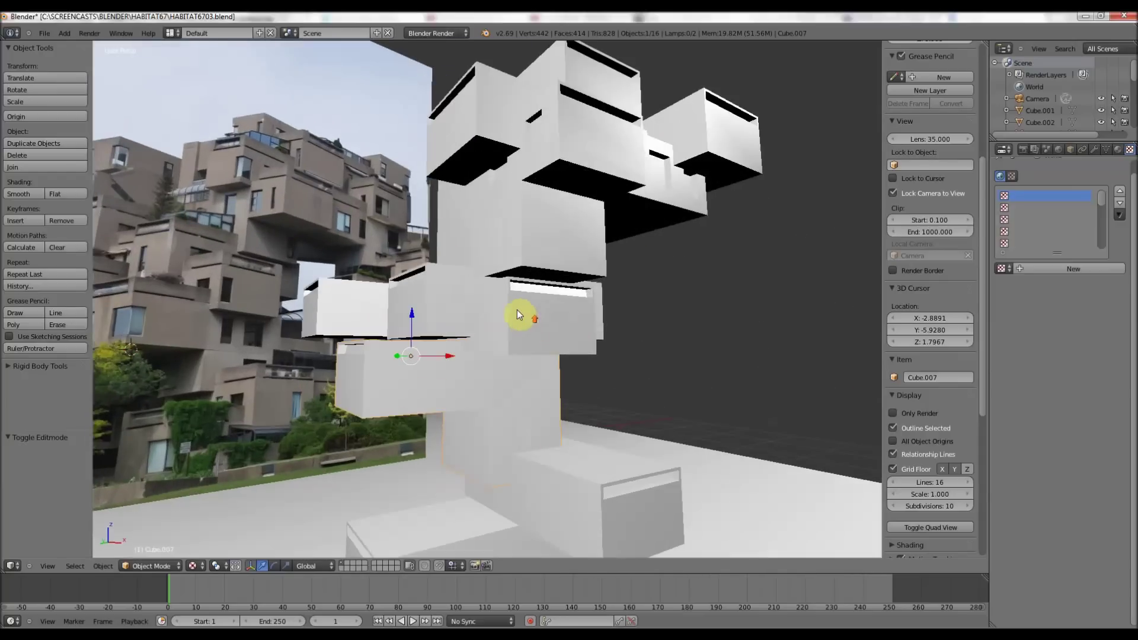
middle_drag(517, 310, 479, 308)
scroll(534, 301, down, 4)
scroll(537, 307, up, 2)
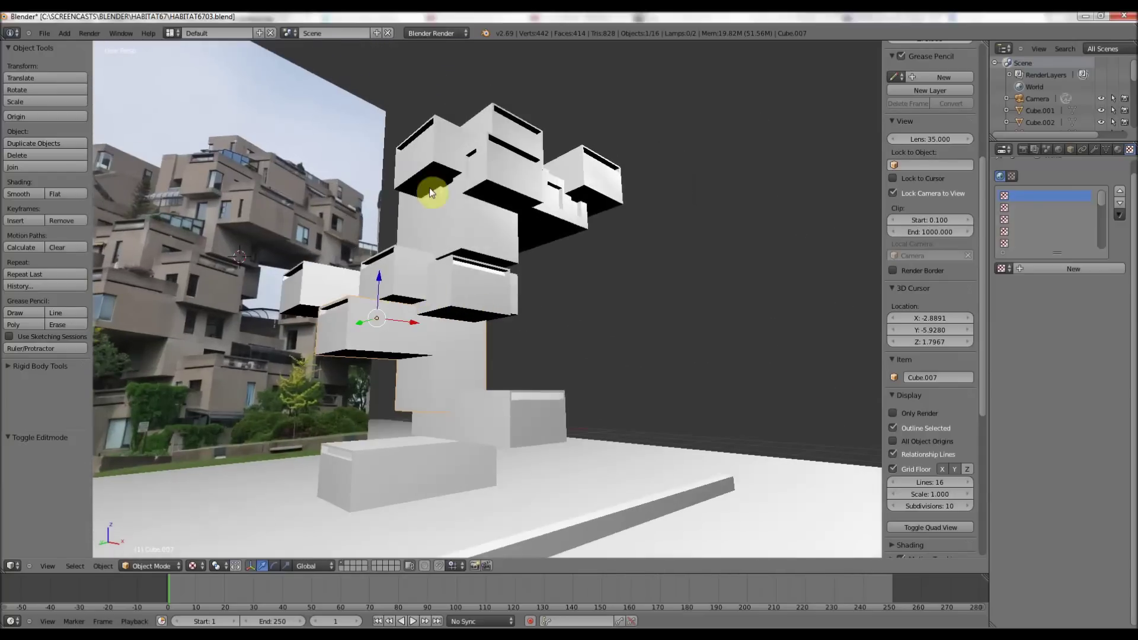
scroll(397, 237, up, 3)
scroll(432, 208, down, 1)
scroll(434, 212, down, 2)
middle_drag(379, 225, 380, 235)
scroll(346, 321, up, 2)
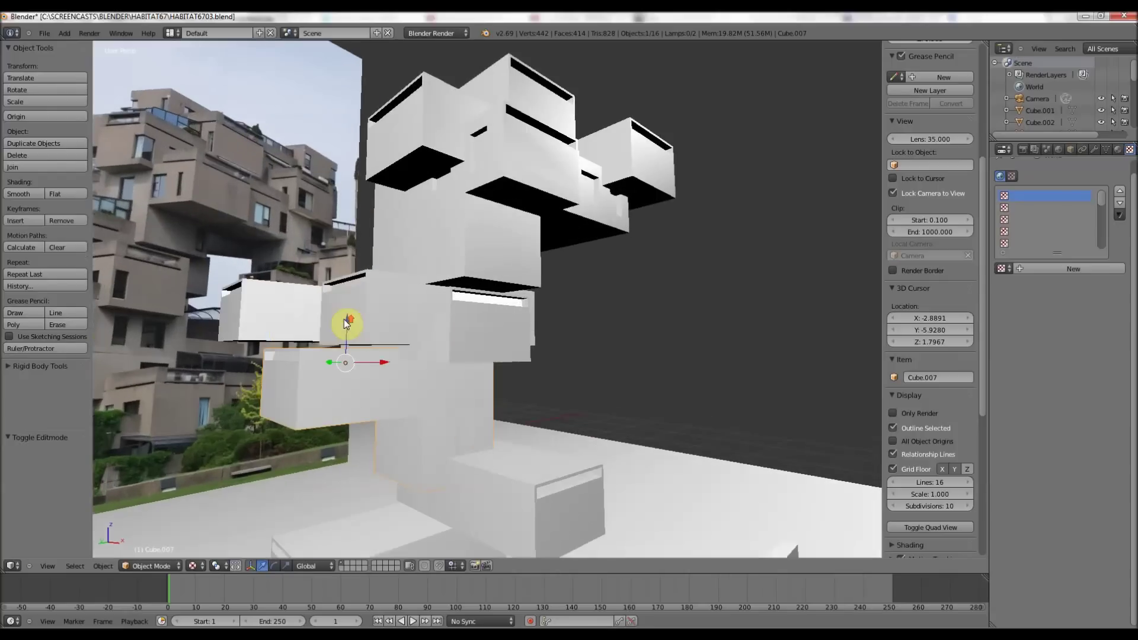
shift+middle_drag(350, 321, 411, 277)
scroll(416, 299, down, 4)
scroll(414, 297, up, 2)
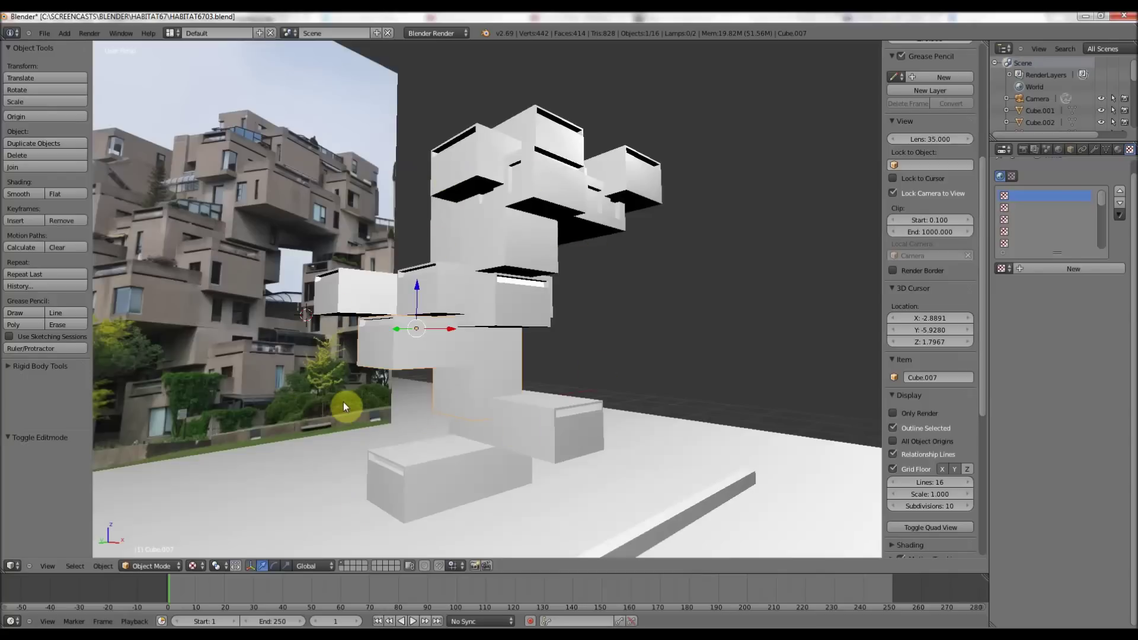
shift+middle_drag(453, 406, 488, 418)
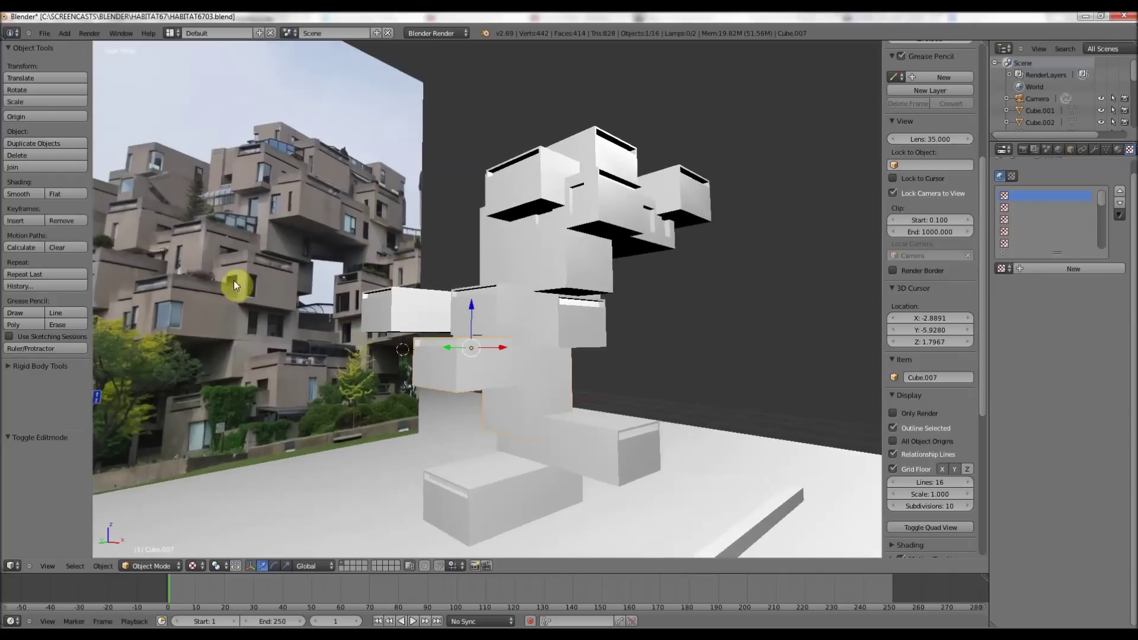
middle_drag(544, 277, 518, 254)
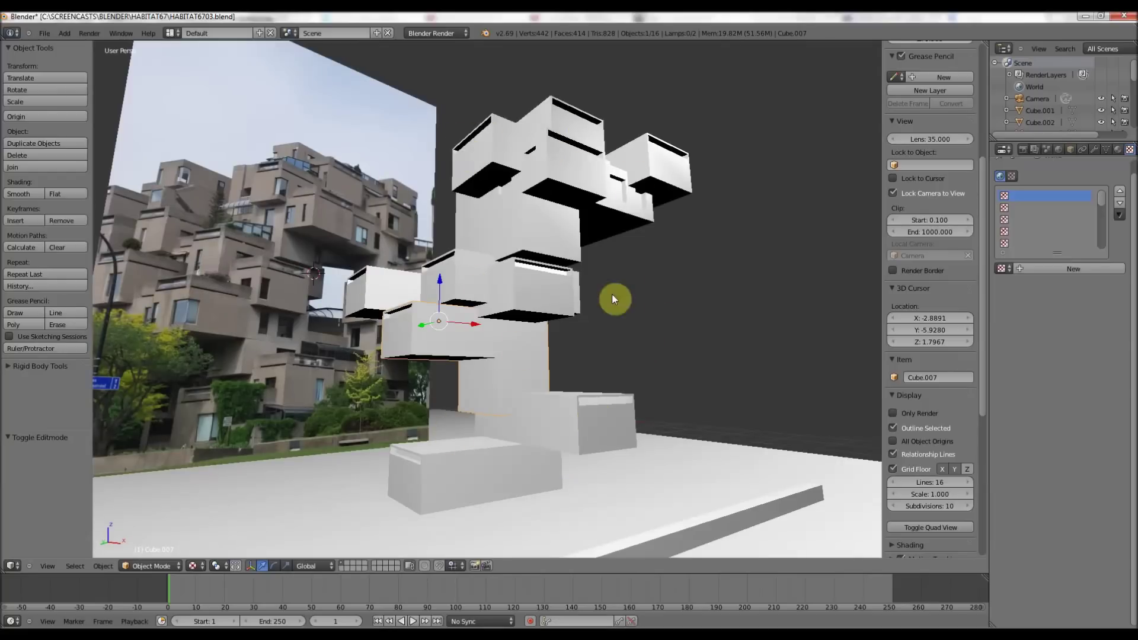
scroll(439, 303, up, 1)
scroll(439, 303, down, 1)
mouse_move(438, 297)
middle_down()
mouse_move(447, 292)
mouse_move(437, 299)
middle_up()
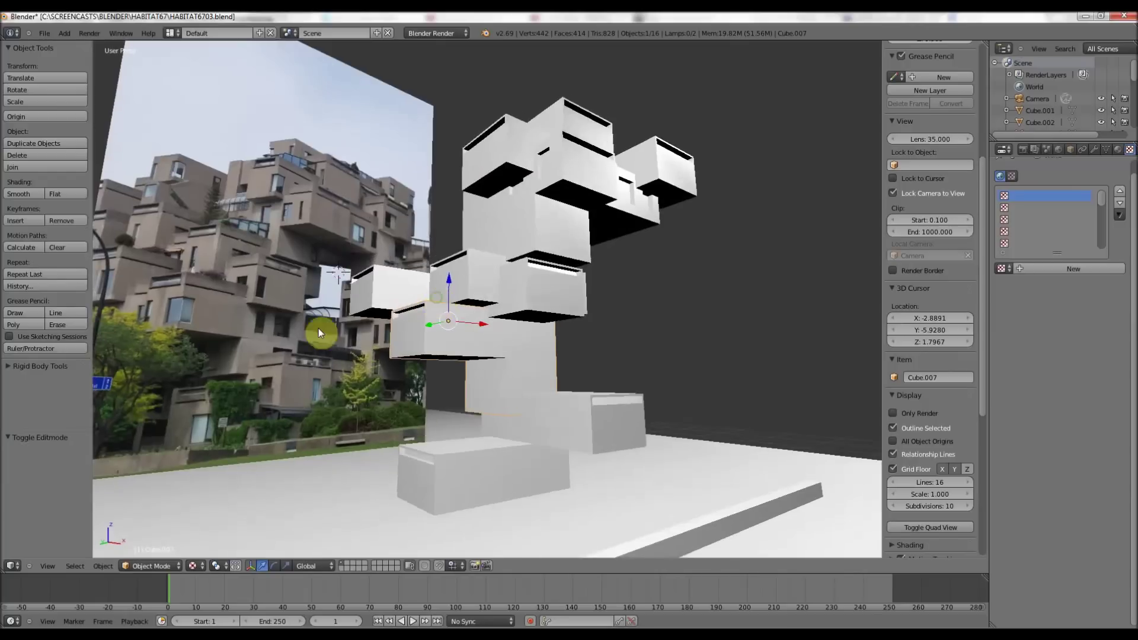